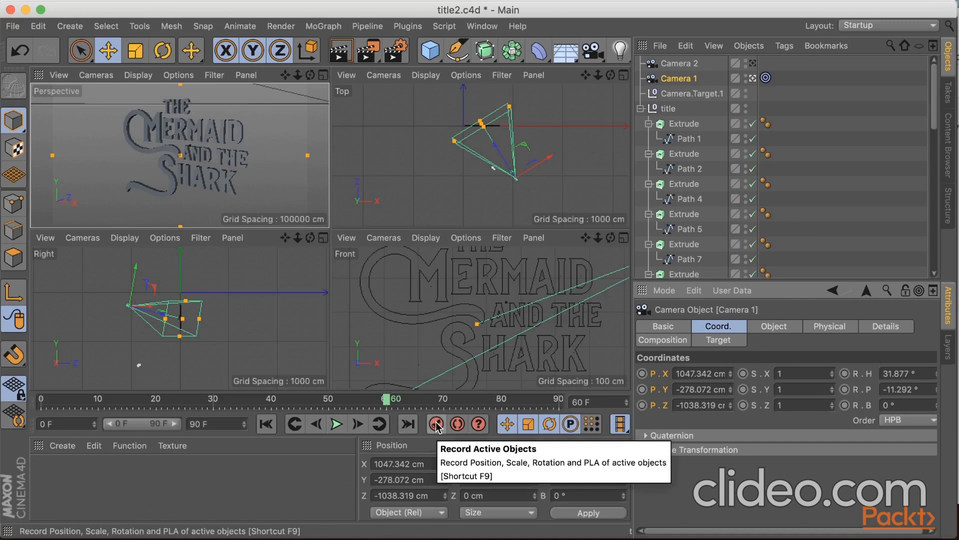
Record a keyframe for Camera 1 at frame 60 and return the timeline to frame 0.
{"action": "left_click", "coordinate": [436, 425]}
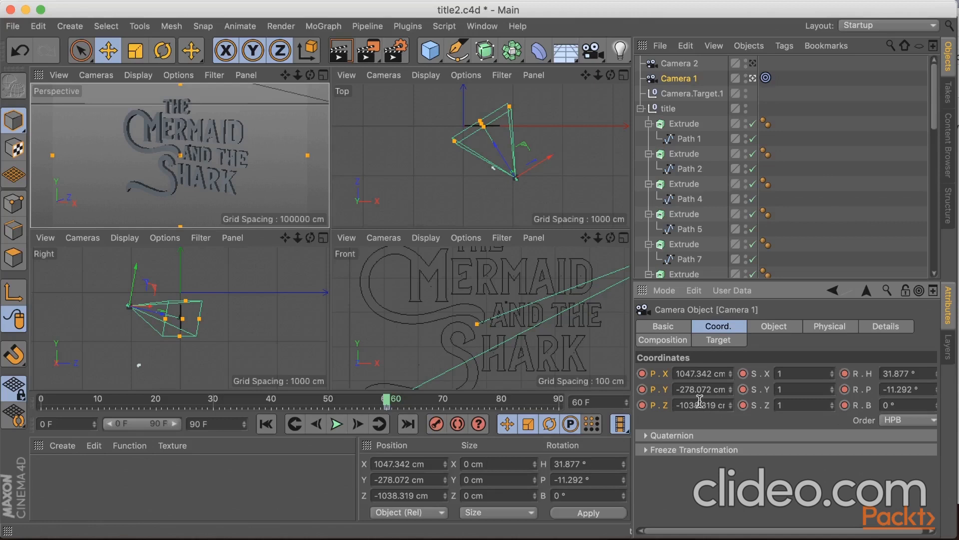
{"action": "left_click_drag", "start_coordinate": [387, 402], "coordinate": [15, 392]}
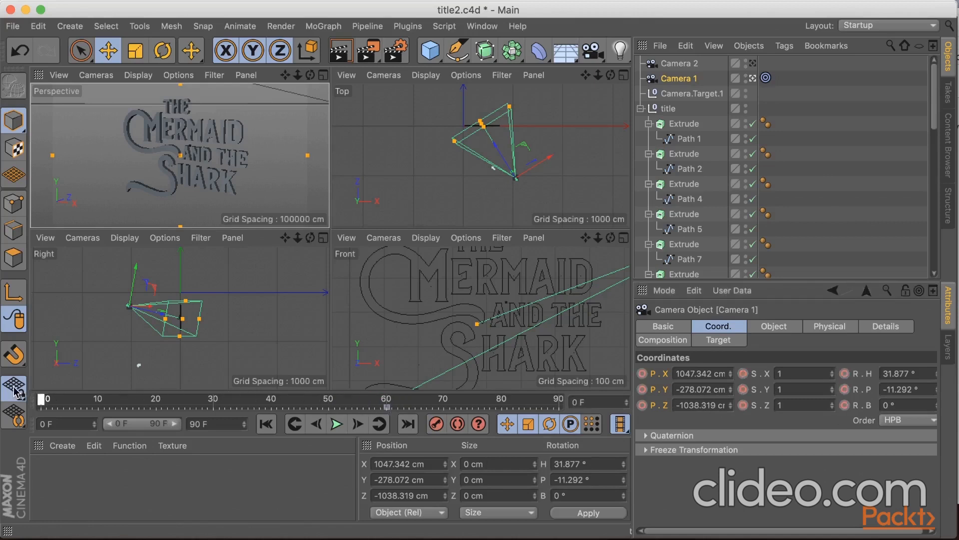
Move Camera 1 to a raised side-on view of the title, at about X 1904, Y 797, Z -253 cm.
{"action": "scroll", "coordinate": [145, 295], "scroll_direction": "down", "scroll_amount": 5}
{"action": "left_click_drag", "start_coordinate": [285, 237], "coordinate": [278, 275]}
{"action": "left_click_drag", "start_coordinate": [298, 238], "coordinate": [260, 238]}
{"action": "left_click_drag", "start_coordinate": [285, 238], "coordinate": [259, 266]}
{"action": "left_click_drag", "start_coordinate": [106, 318], "coordinate": [131, 262]}
{"action": "left_click_drag", "start_coordinate": [543, 149], "coordinate": [591, 122]}
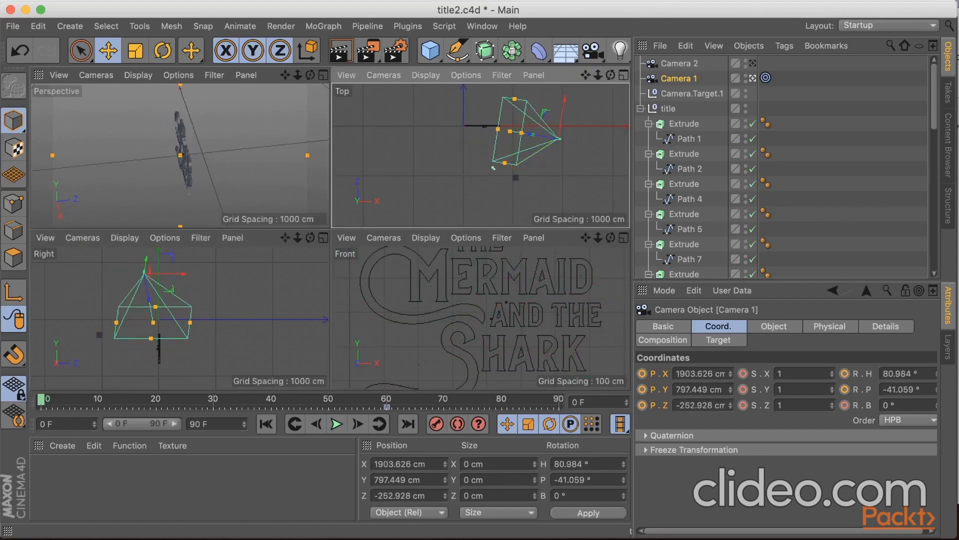
Keyframe Camera 1's position and pitch rotation at frame 0 and scrub to frame 60 to review the move.
{"action": "left_click", "coordinate": [642, 374]}
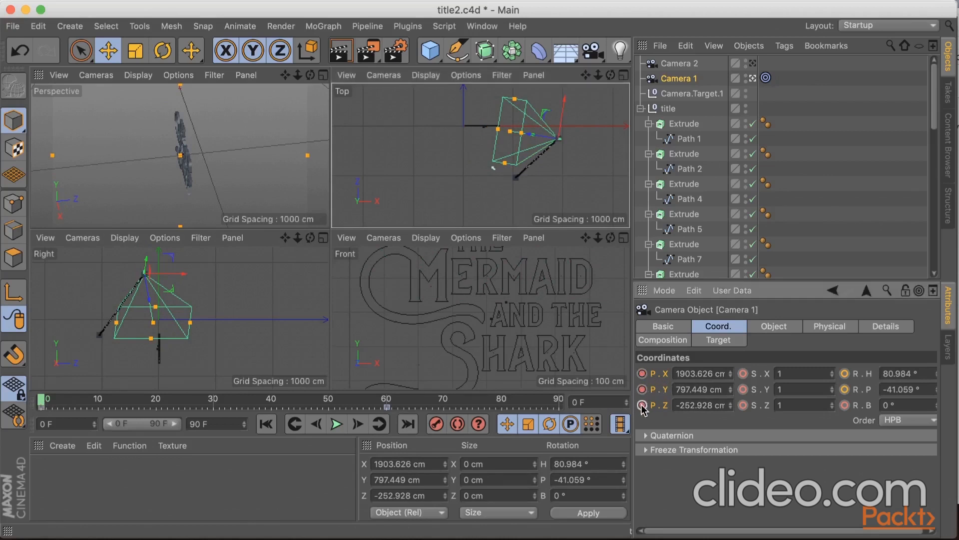
{"action": "left_click", "coordinate": [844, 389]}
{"action": "left_click_drag", "start_coordinate": [41, 403], "coordinate": [390, 419]}
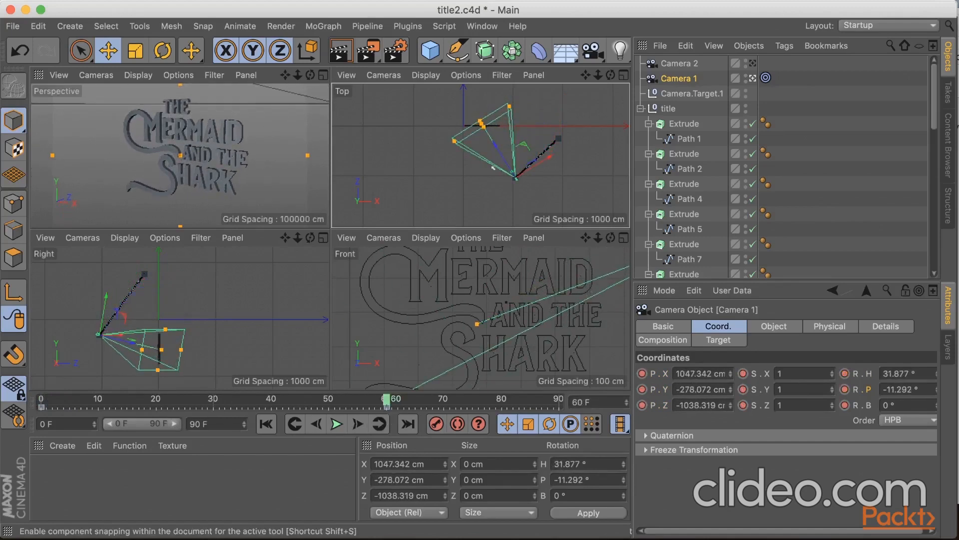
Save the Cinema 4D scene, switch to After Effects and scrub the Main composition to review the updated title animation.
{"action": "key", "text": "super+s"}
{"action": "key", "text": "super+Tab"}
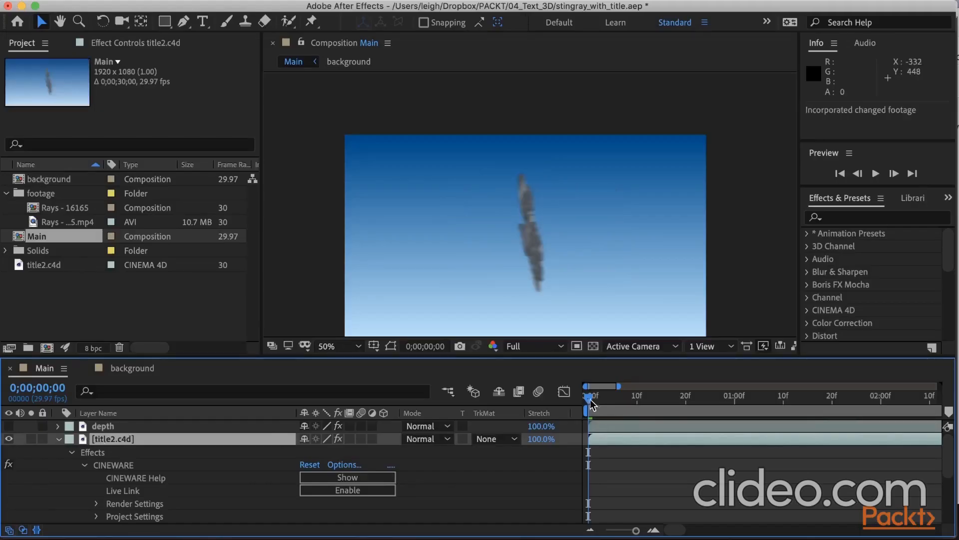
{"action": "left_click_drag", "start_coordinate": [587, 399], "coordinate": [864, 379]}
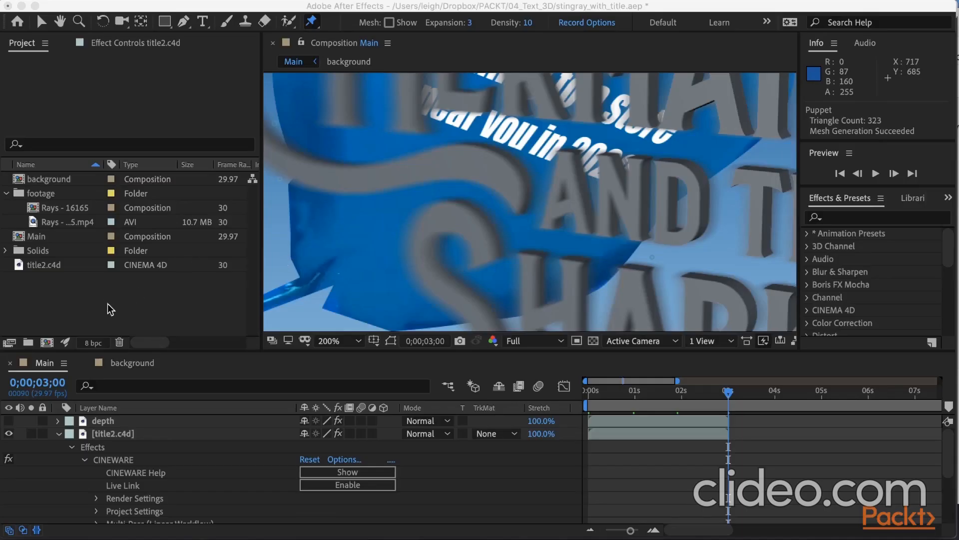
Import shark.png from the 05_Animating folder into the project as footage.
{"action": "right_click", "coordinate": [106, 308]}
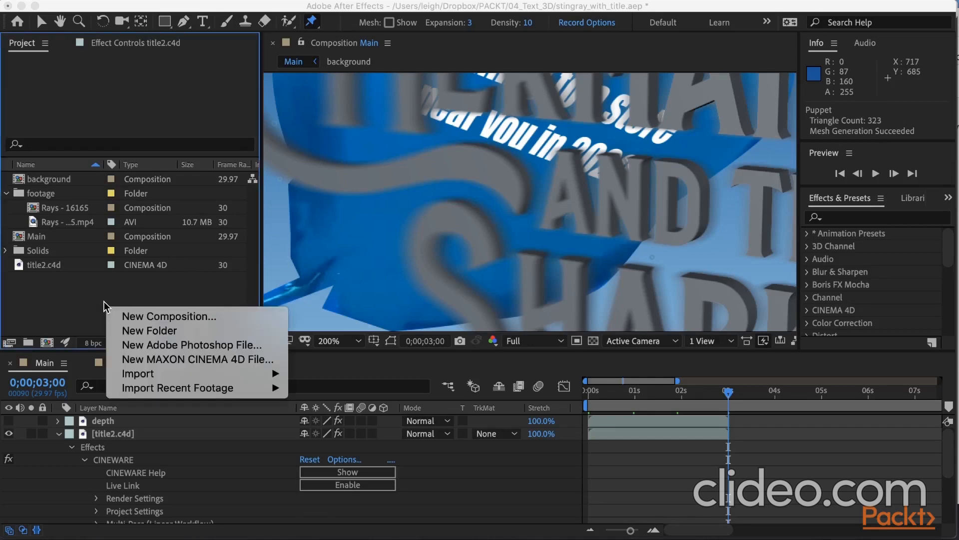
{"action": "mouse_move", "coordinate": [259, 373]}
{"action": "left_click", "coordinate": [323, 374]}
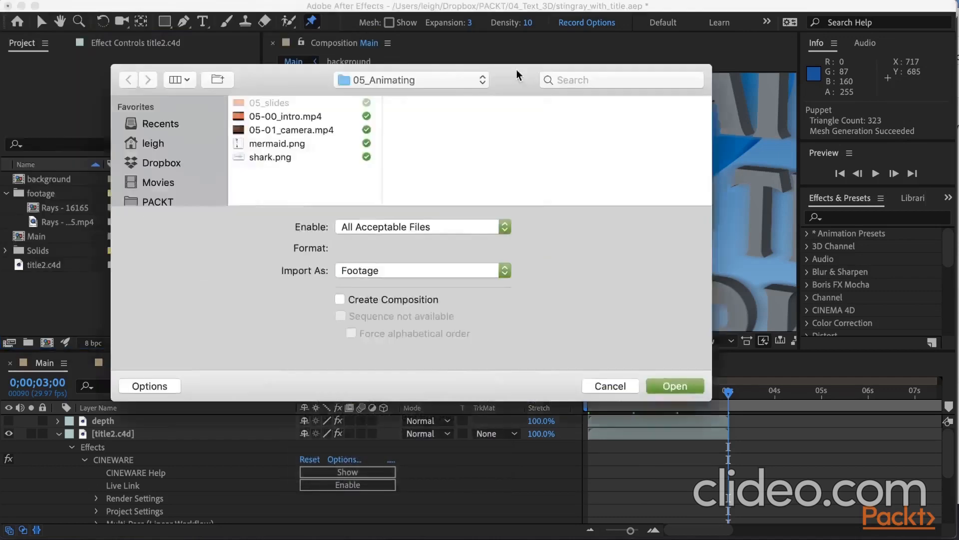
{"action": "left_click", "coordinate": [314, 194]}
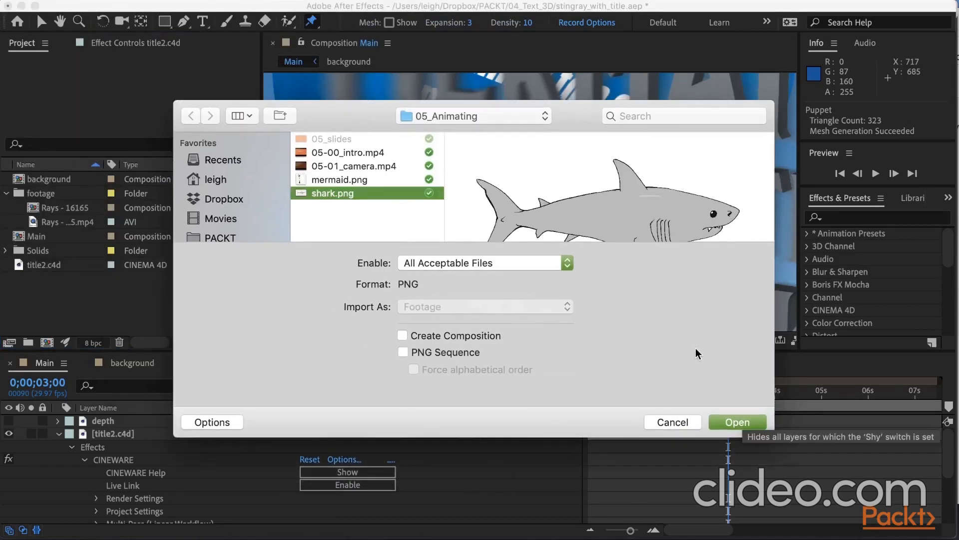
{"action": "left_click", "coordinate": [732, 424]}
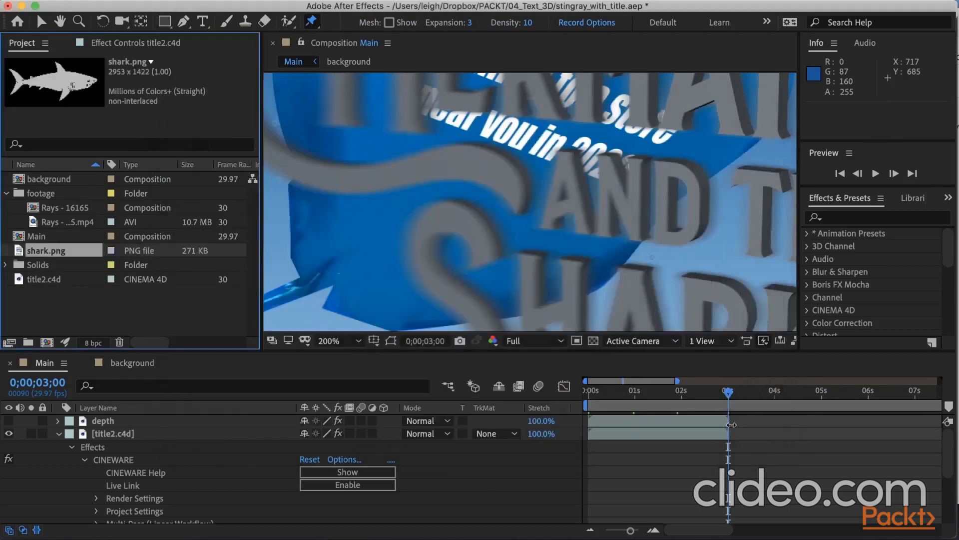
Add shark.png as the topmost layer of the Main composition and scale it to 24%.
{"action": "left_click_drag", "start_coordinate": [60, 255], "coordinate": [101, 420]}
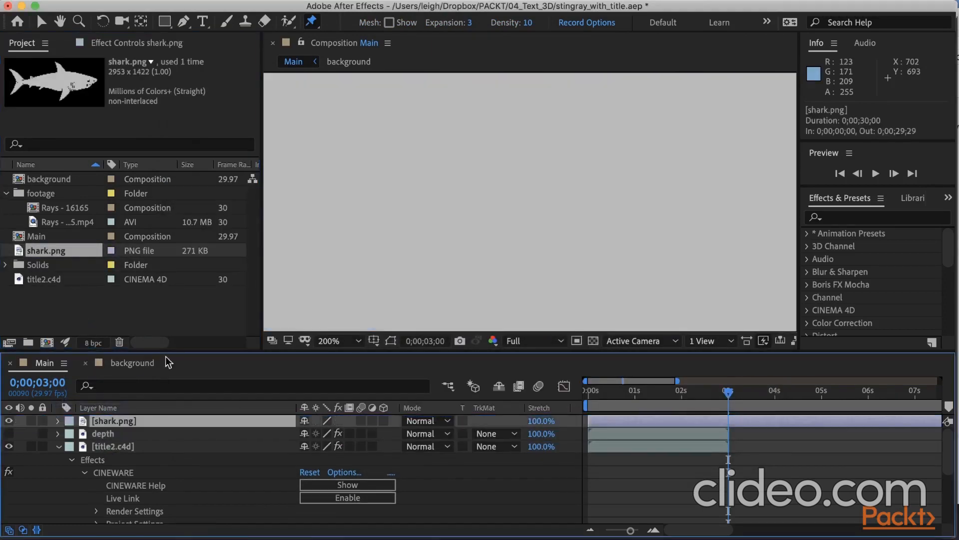
{"action": "left_click", "coordinate": [58, 420]}
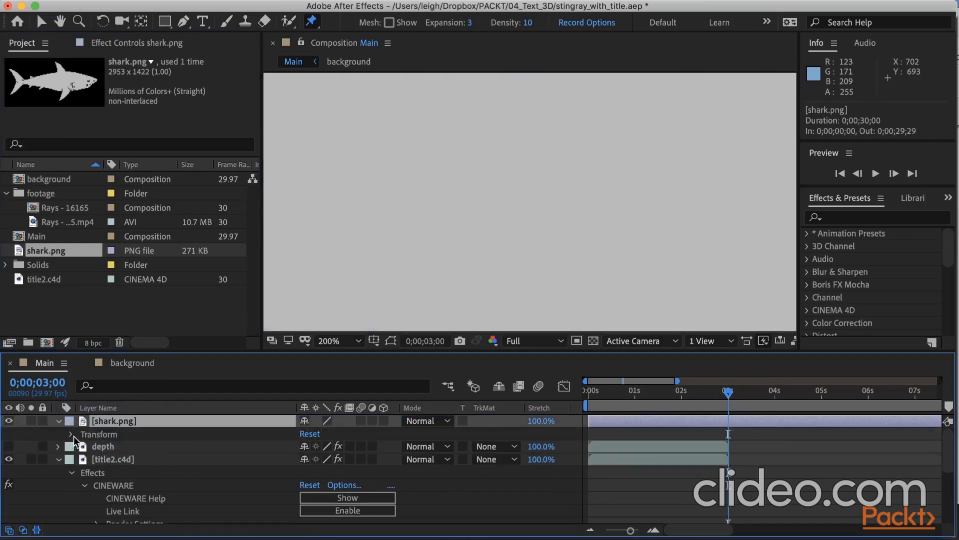
{"action": "left_click", "coordinate": [72, 434]}
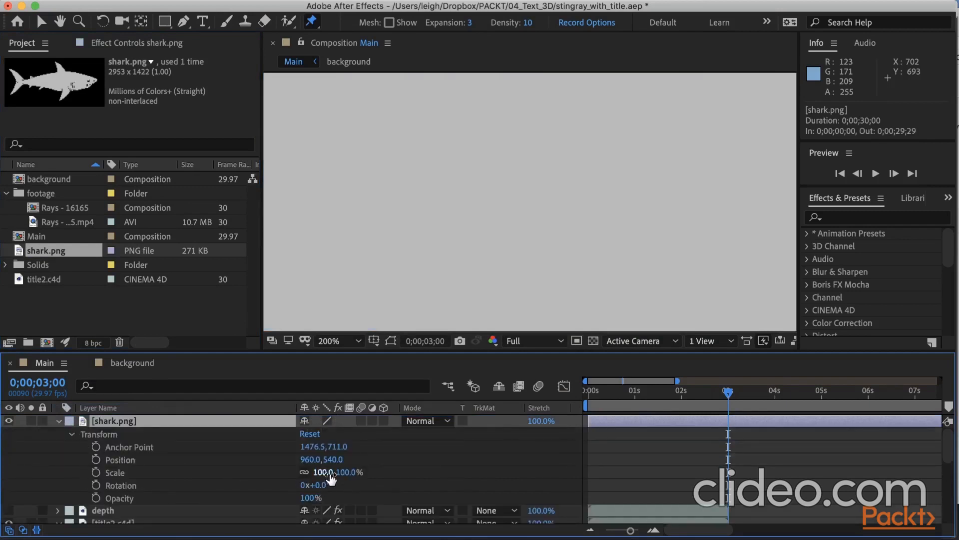
{"action": "left_click_drag", "start_coordinate": [325, 472], "coordinate": [269, 483]}
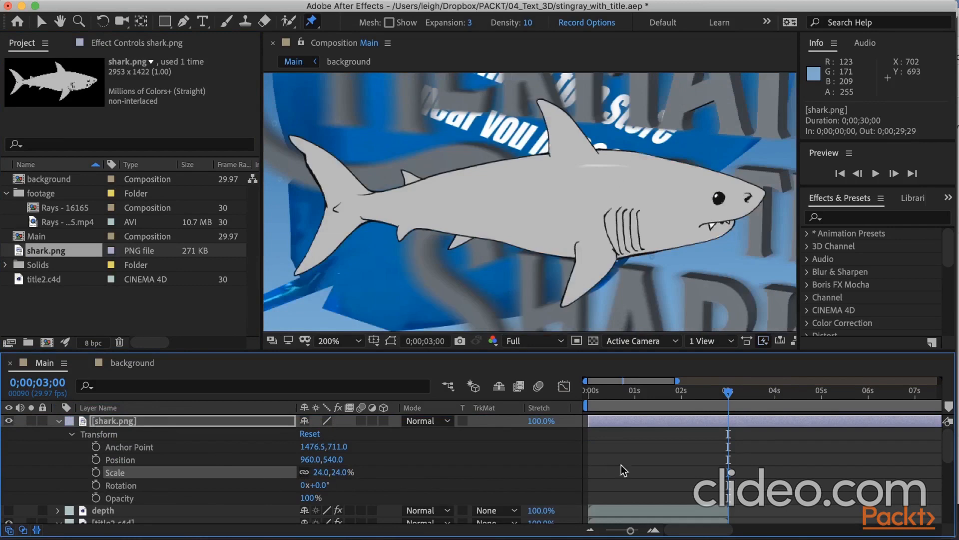
At 0;00;00;00, place four Puppet Position pins on the shark: tail base, tail fin centre, mid-body and nose.
{"action": "left_click_drag", "start_coordinate": [730, 398], "coordinate": [566, 393]}
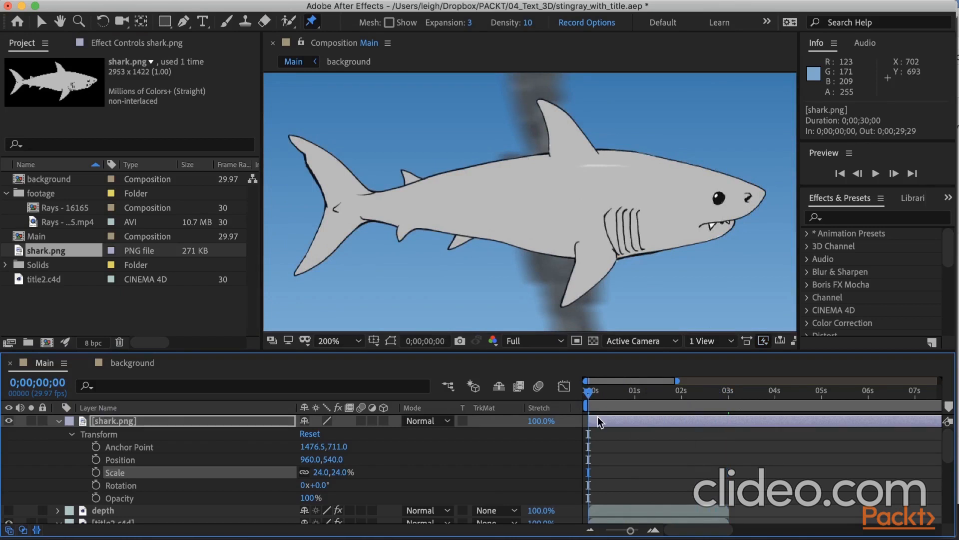
{"action": "left_click", "coordinate": [318, 25]}
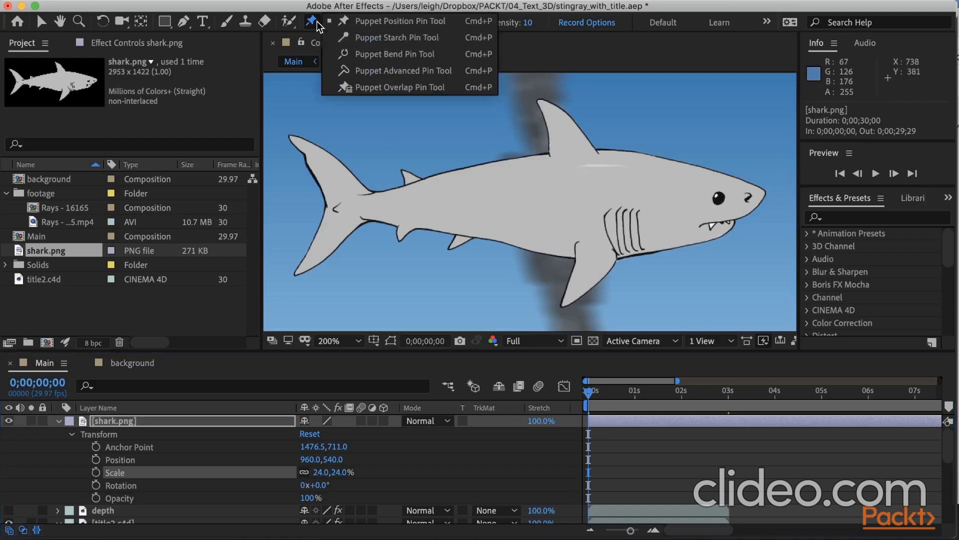
{"action": "left_click", "coordinate": [357, 23]}
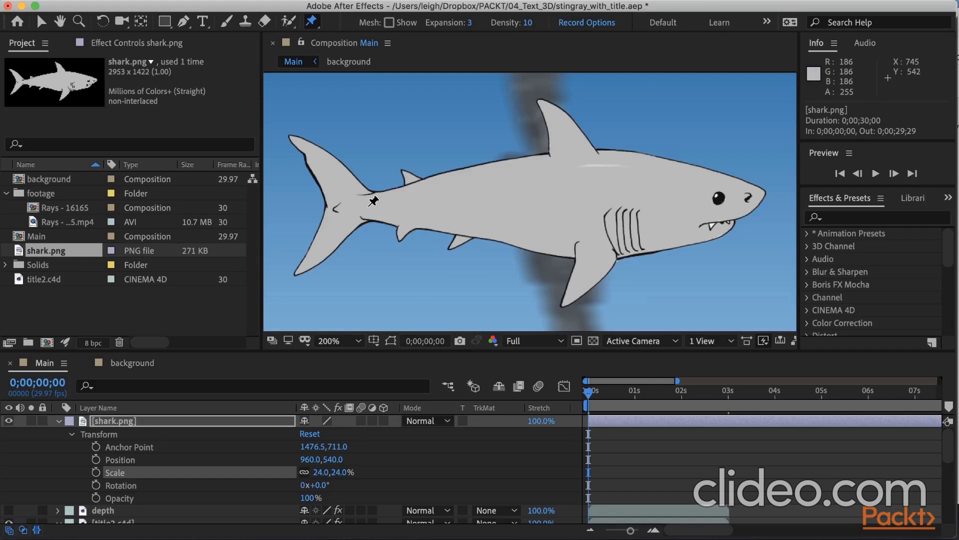
{"action": "left_click", "coordinate": [368, 206]}
{"action": "left_click", "coordinate": [329, 207]}
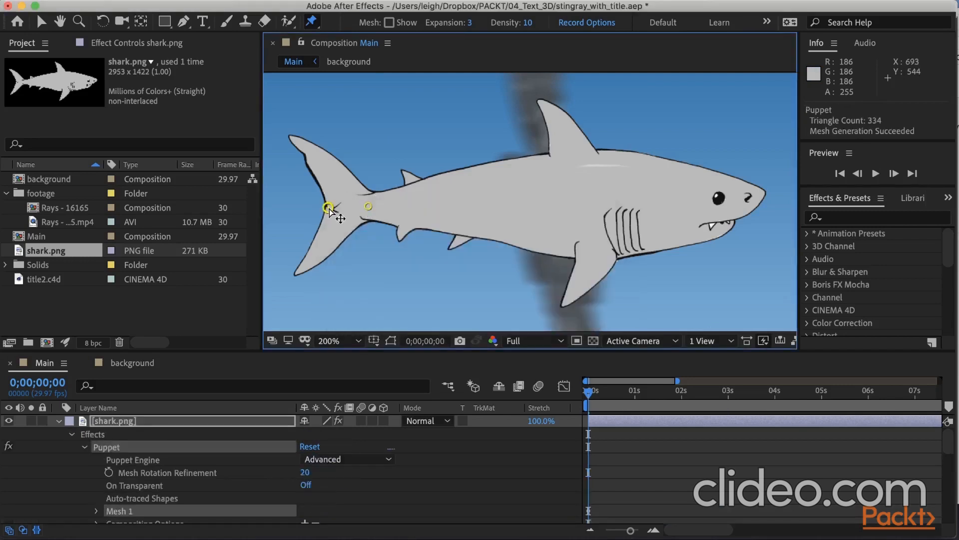
{"action": "left_click", "coordinate": [581, 198]}
{"action": "left_click", "coordinate": [754, 198]}
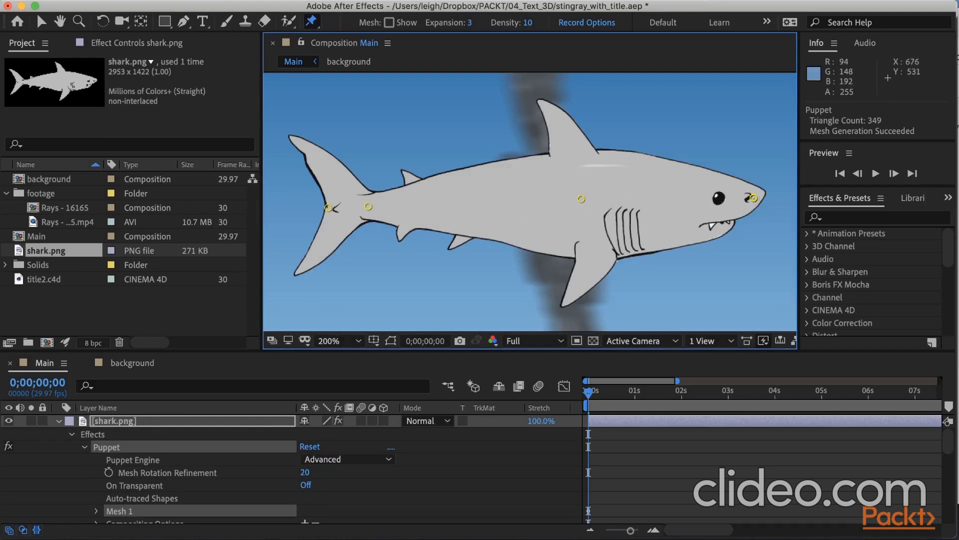
Reveal the shark layer's keyframed properties and raise the tail fin pin to about 372.3, 615.2 at 0;00;00;10.
{"action": "left_click", "coordinate": [106, 421]}
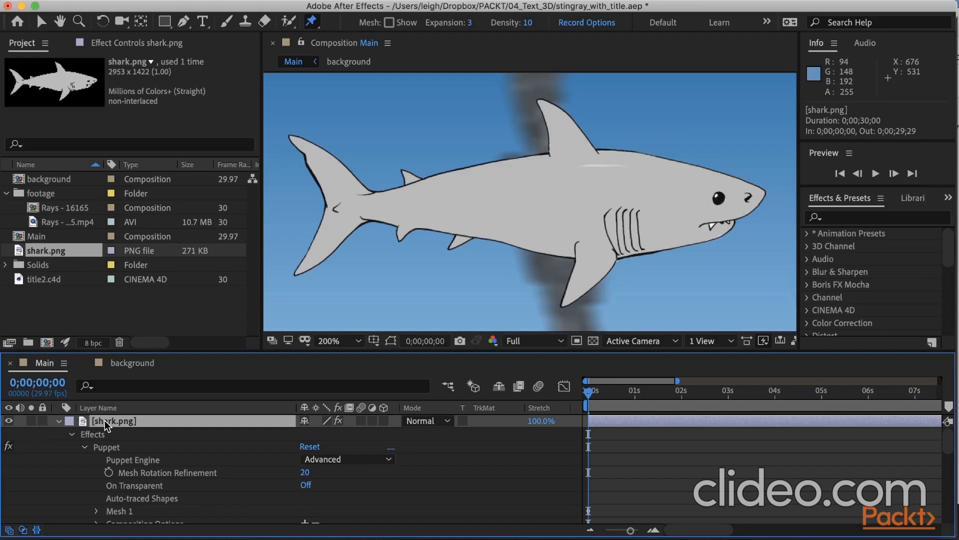
{"action": "key", "text": "u"}
{"action": "scroll", "coordinate": [106, 425], "scroll_direction": "down", "scroll_amount": 2}
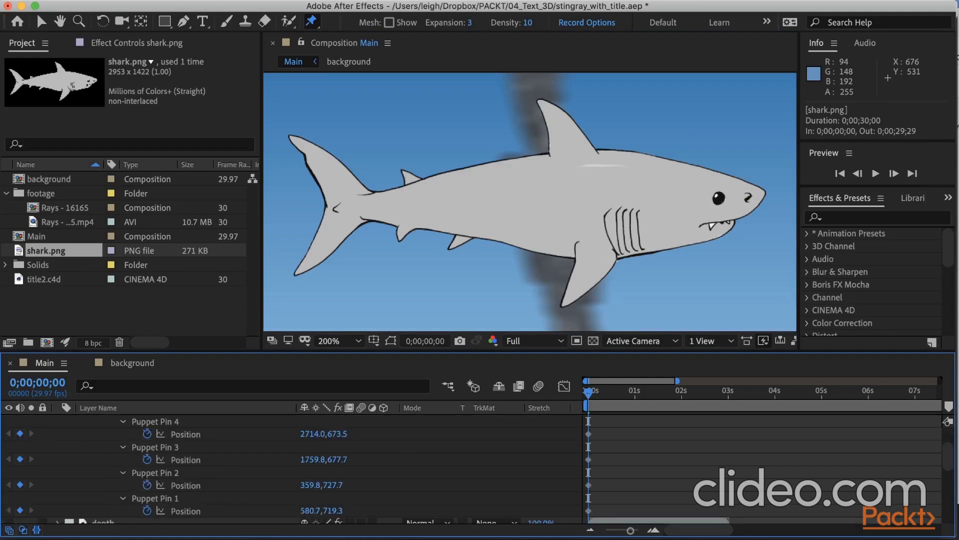
{"action": "left_click_drag", "start_coordinate": [589, 392], "coordinate": [605, 399]}
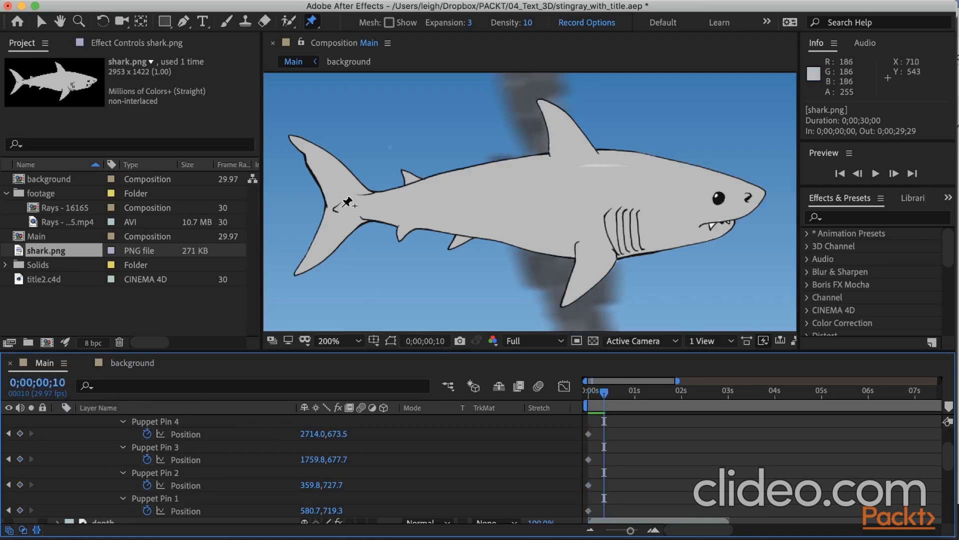
{"action": "left_click", "coordinate": [347, 202]}
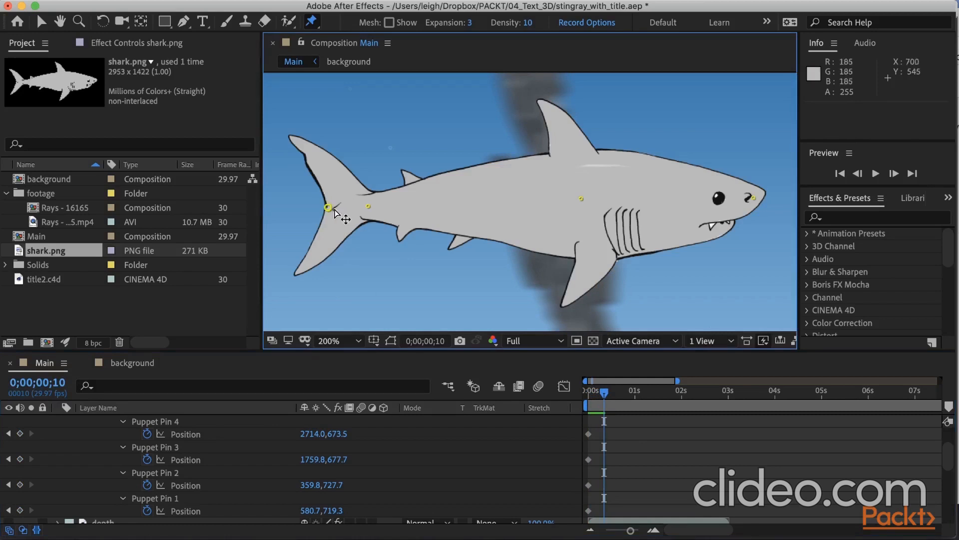
{"action": "left_click_drag", "start_coordinate": [329, 209], "coordinate": [329, 208]}
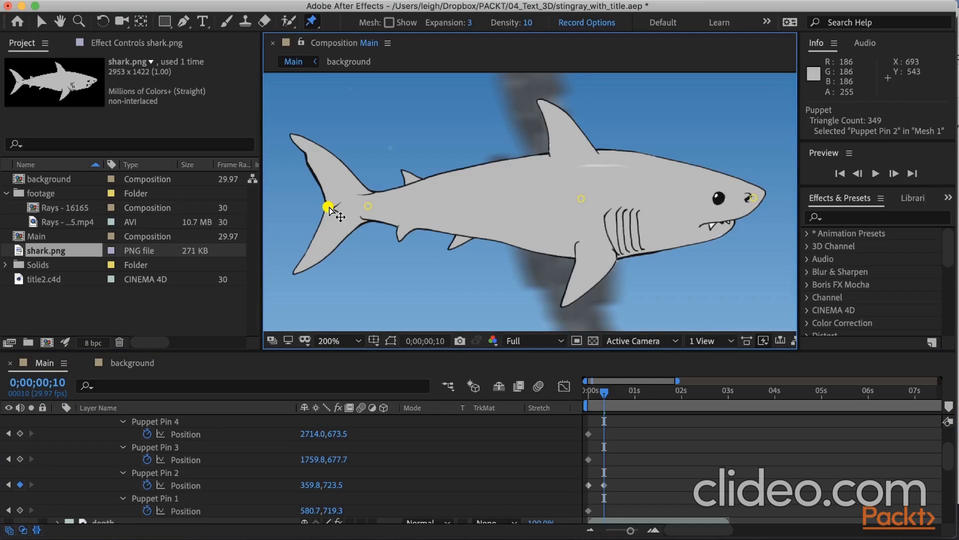
{"action": "left_click_drag", "start_coordinate": [330, 208], "coordinate": [330, 188]}
Lower the tail fin pin to about 343.2, 881.8 at 0;00;00;20 and bring it back to about 334.8, 736.0 at 0;00;01;00.
{"action": "left_click_drag", "start_coordinate": [604, 393], "coordinate": [620, 393]}
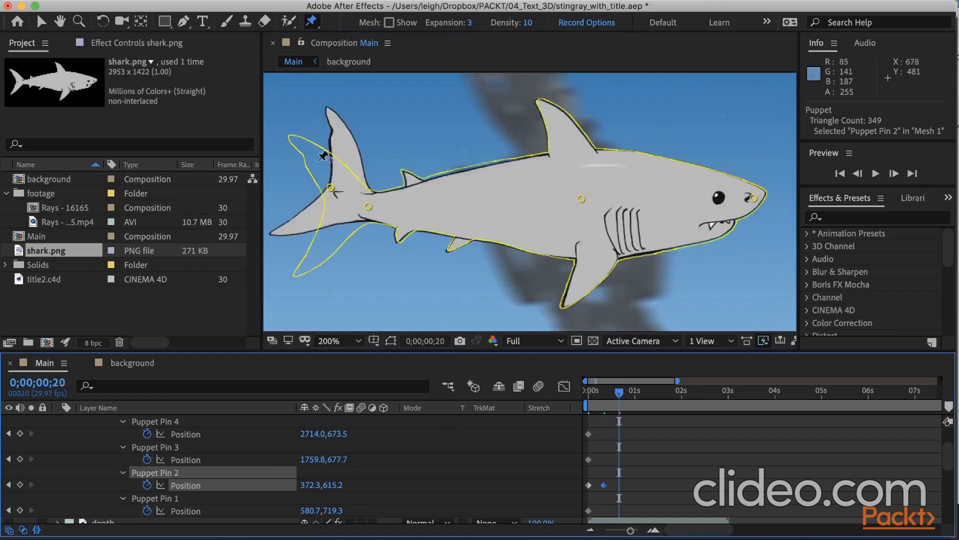
{"action": "left_click_drag", "start_coordinate": [330, 188], "coordinate": [325, 235]}
{"action": "left_click", "coordinate": [635, 395]}
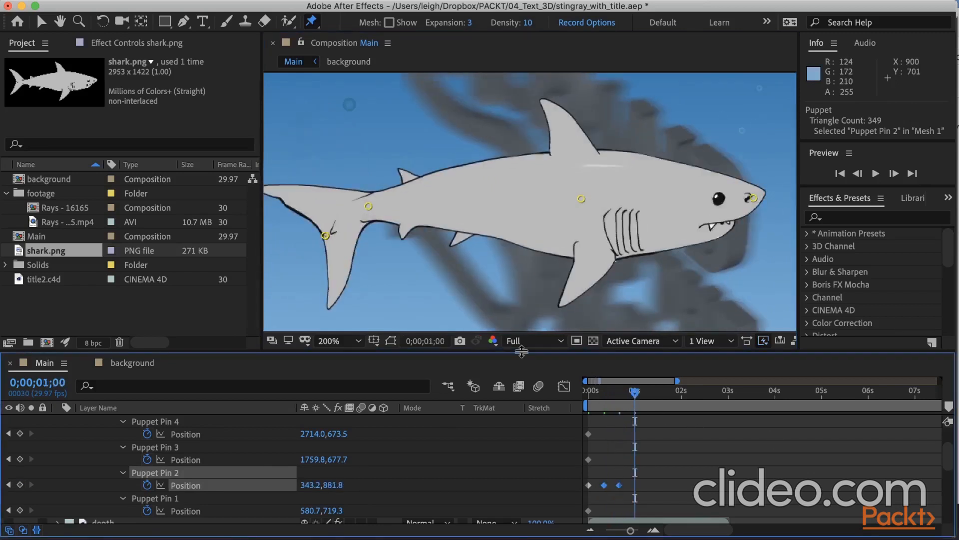
{"action": "left_click_drag", "start_coordinate": [326, 235], "coordinate": [328, 217]}
{"action": "mouse_move", "coordinate": [635, 395]}
{"action": "left_mouse_down"}
{"action": "mouse_move", "coordinate": [571, 402]}
{"action": "mouse_move", "coordinate": [635, 396]}
{"action": "left_mouse_up"}
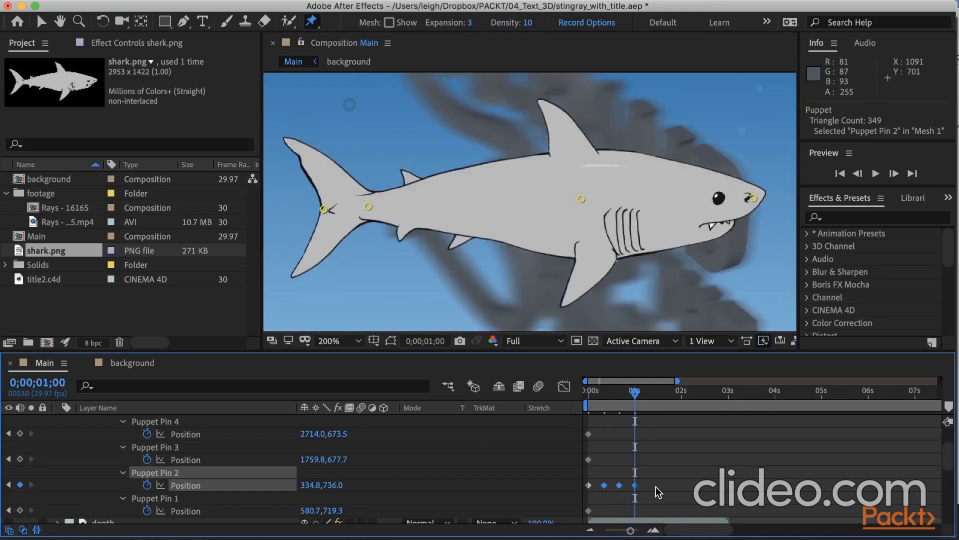
Copy Puppet Pin 2's four position keyframes and paste them at 0;00;01;10.
{"action": "left_click_drag", "start_coordinate": [656, 486], "coordinate": [571, 487]}
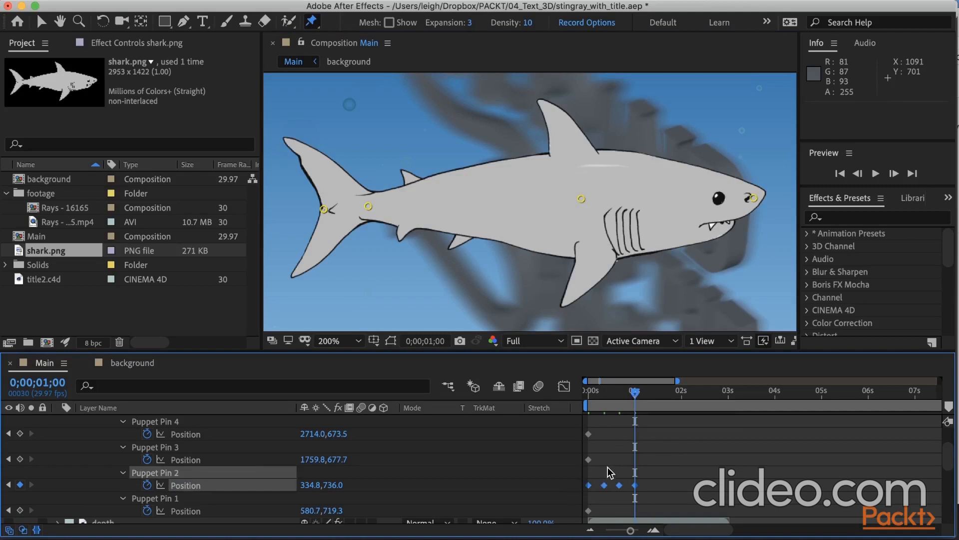
{"action": "key", "text": "cmd+c"}
{"action": "left_click_drag", "start_coordinate": [635, 392], "coordinate": [653, 393]}
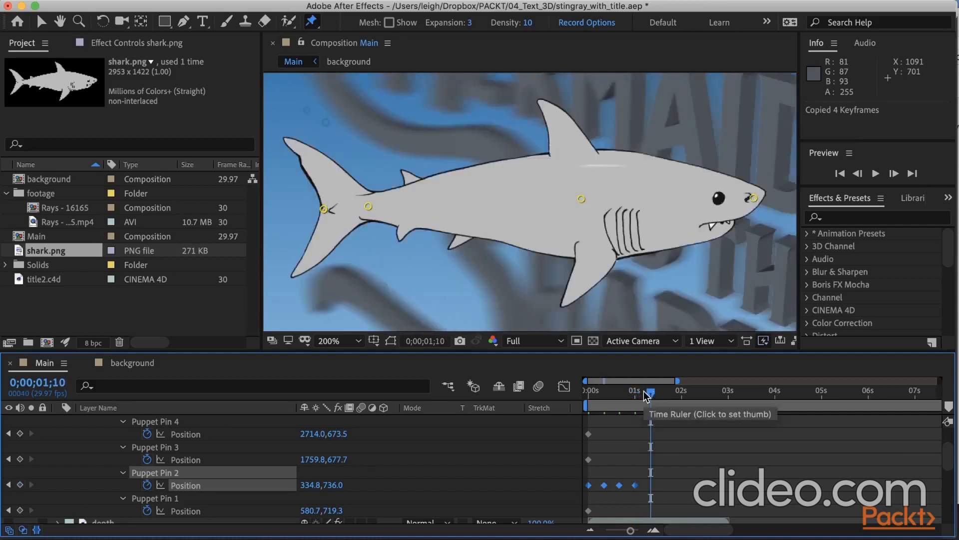
{"action": "key", "text": "super+v"}
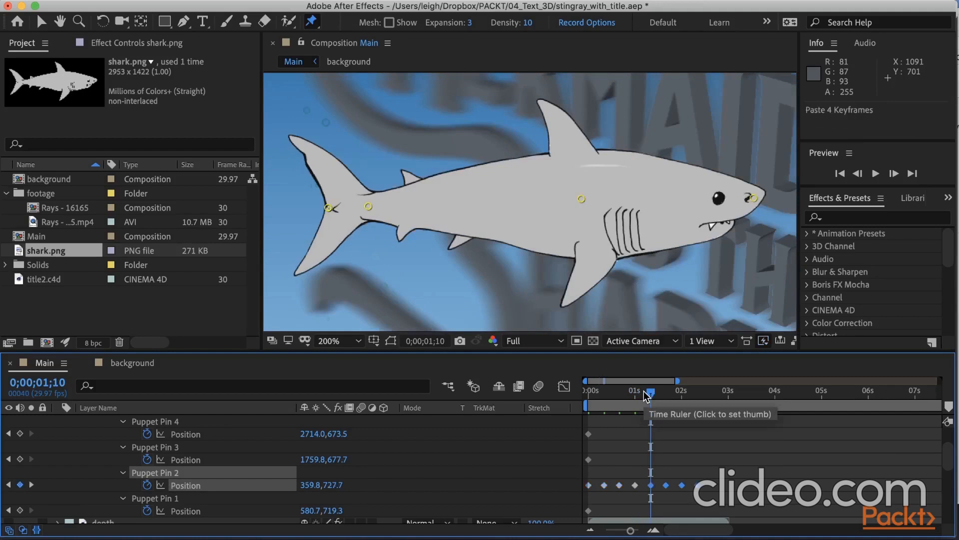
Copy all eight Puppet Pin 2 position keyframes and paste them at 0;00;02;20 and again shortly after 5 seconds.
{"action": "left_click_drag", "start_coordinate": [735, 489], "coordinate": [574, 488]}
{"action": "key", "text": "super+c"}
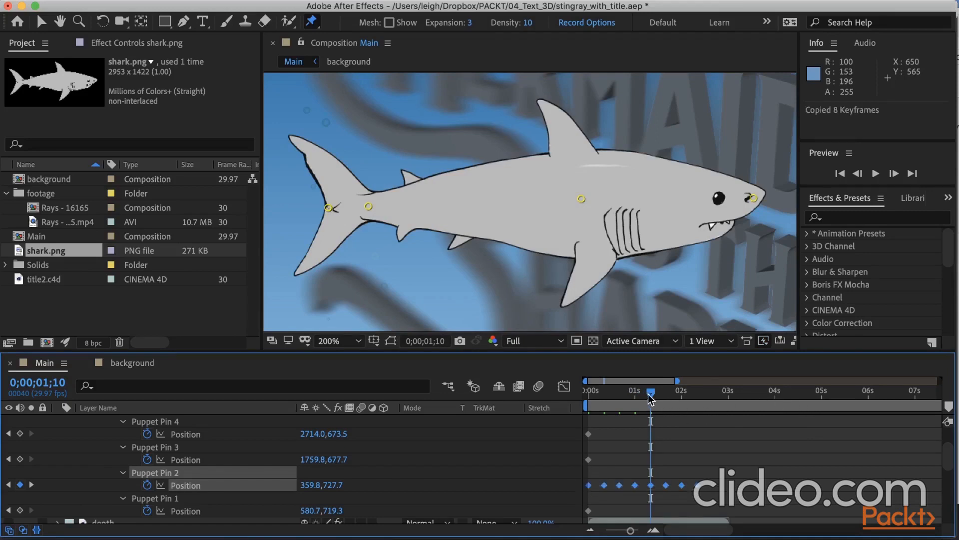
{"action": "left_click_drag", "start_coordinate": [648, 394], "coordinate": [712, 392]}
{"action": "key", "text": "super+v"}
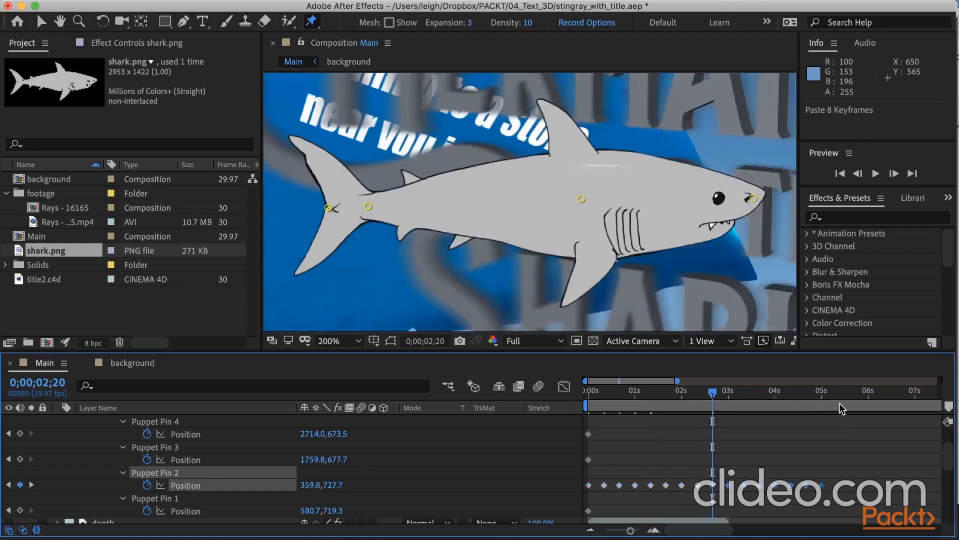
{"action": "left_click", "coordinate": [837, 392]}
{"action": "key", "text": "v"}
Add a position keyframe for Puppet Pin 4 at 0;00;03;00.
{"action": "left_click_drag", "start_coordinate": [838, 392], "coordinate": [730, 397]}
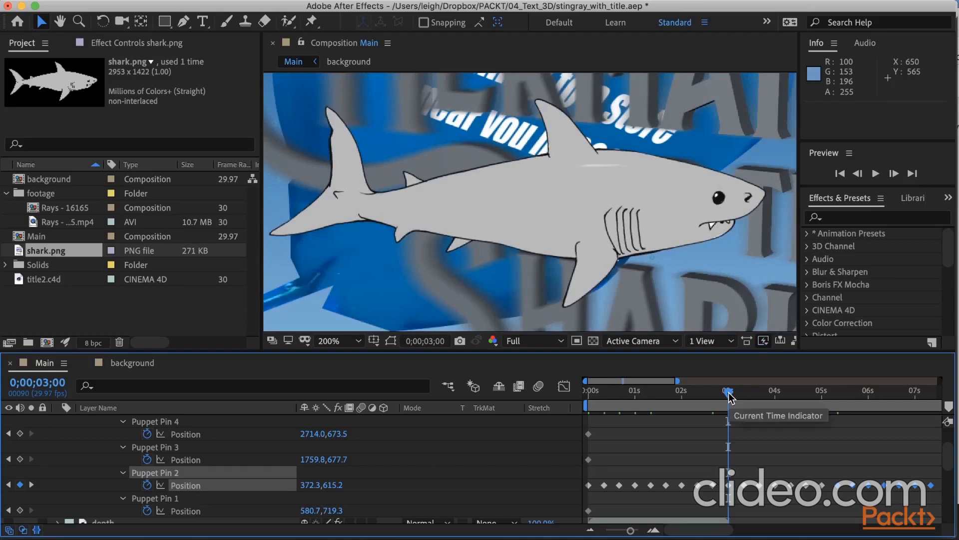
{"action": "left_click", "coordinate": [20, 433]}
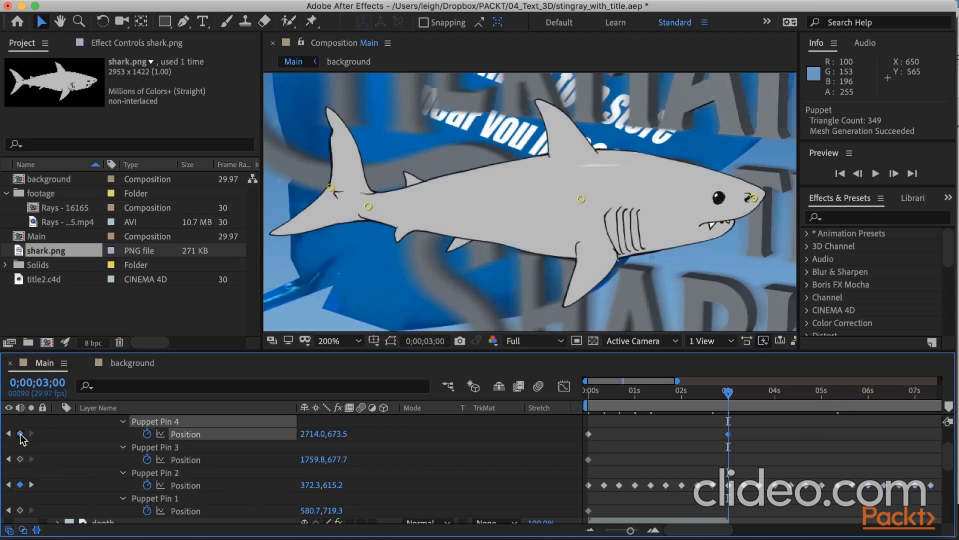
Add position keyframes for Puppet Pins 3 and 1 at 0;00;03;00, and for Puppet Pins 4, 3 and 1 at 0;00;03;20.
{"action": "left_click", "coordinate": [20, 459]}
{"action": "left_click", "coordinate": [20, 510]}
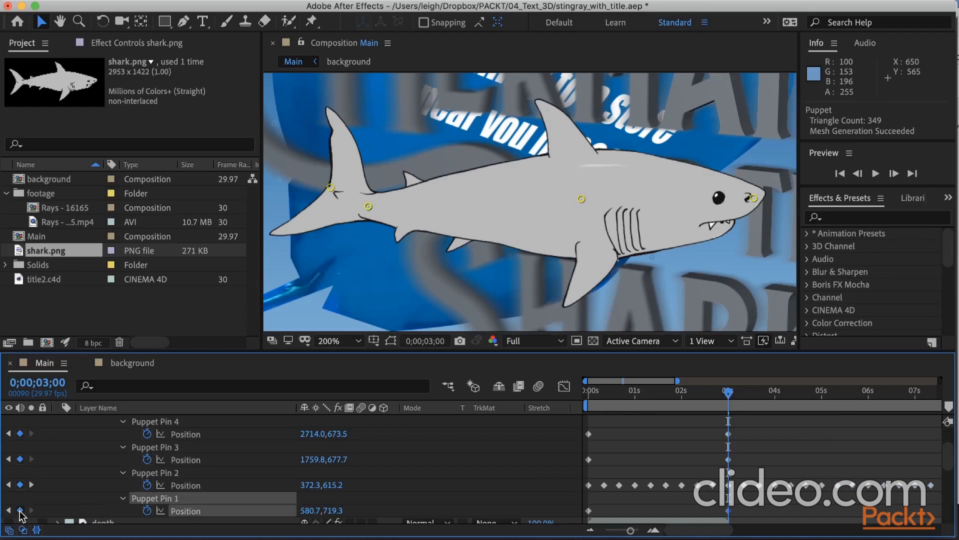
{"action": "left_click", "coordinate": [760, 393]}
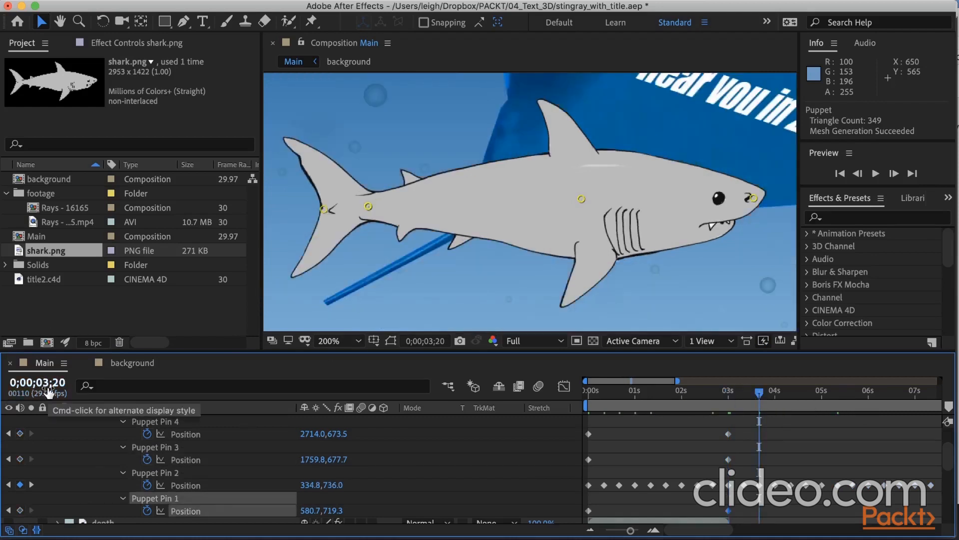
{"action": "left_click", "coordinate": [20, 433]}
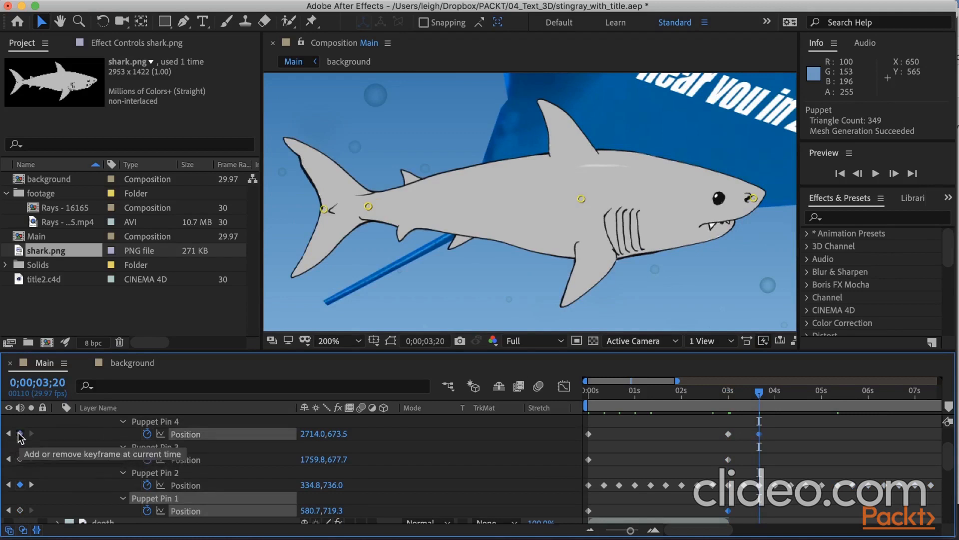
{"action": "left_click", "coordinate": [20, 458]}
{"action": "left_click", "coordinate": [20, 509]}
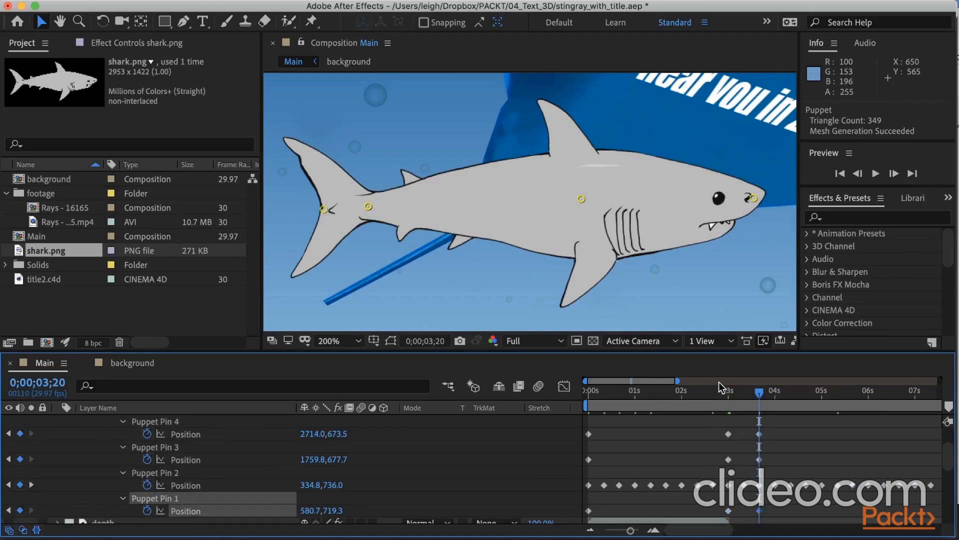
At 0;00;03;10, move both tail pins together toward the body, Puppet Pin 1 to about 1034.8, 686.0 and Pin 2 to about 797.3, 848.5.
{"action": "left_click_drag", "start_coordinate": [757, 397], "coordinate": [742, 398]}
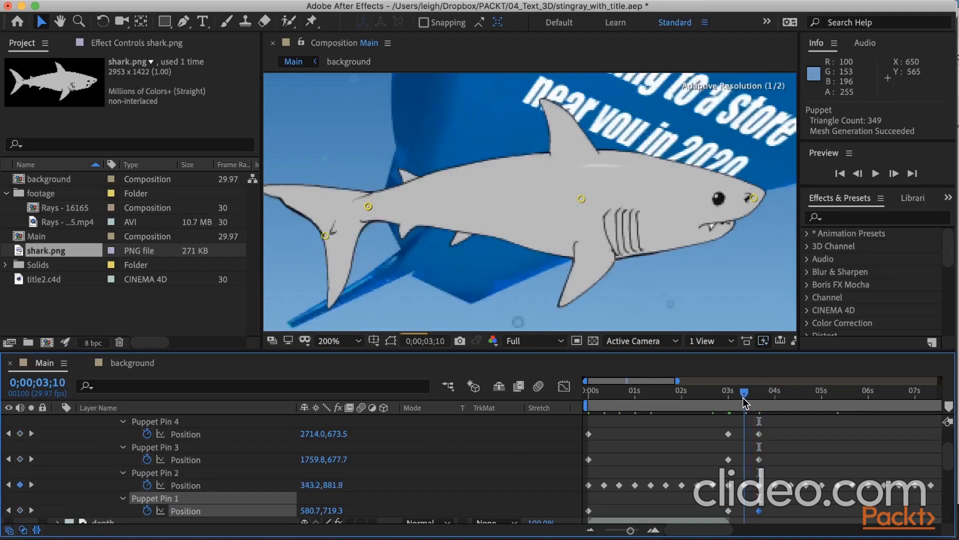
{"action": "left_click", "coordinate": [369, 207]}
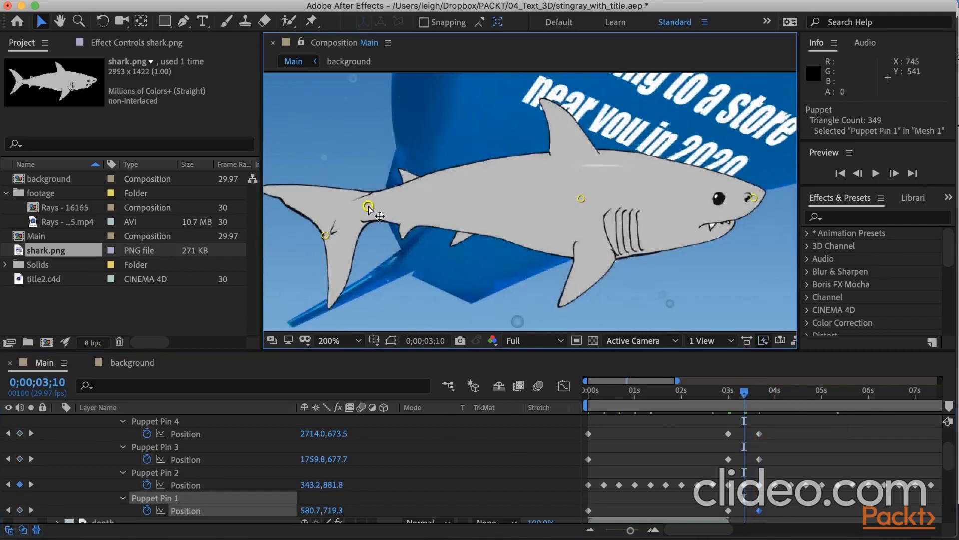
{"action": "left_click_drag", "start_coordinate": [369, 207], "coordinate": [406, 207]}
{"action": "key", "text": "super+z"}
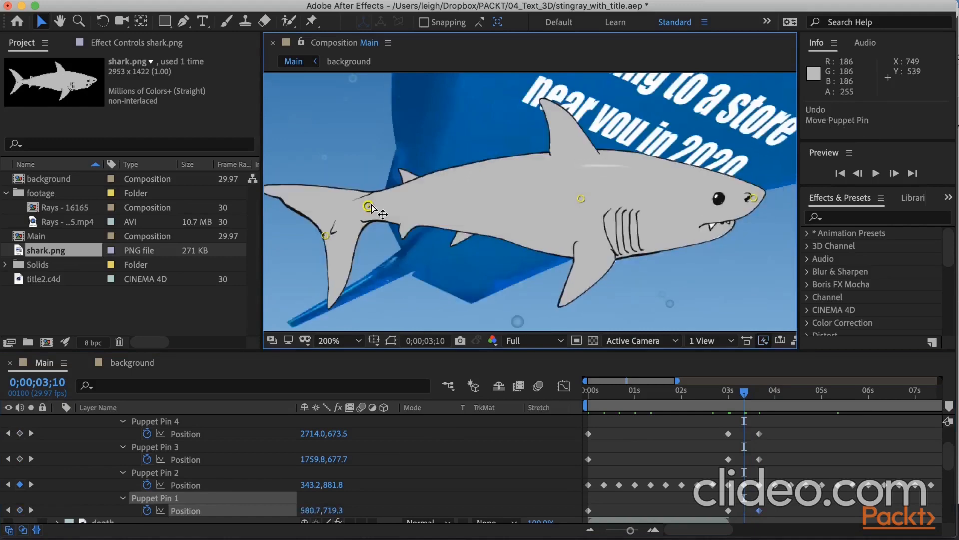
{"action": "left_click", "coordinate": [368, 206]}
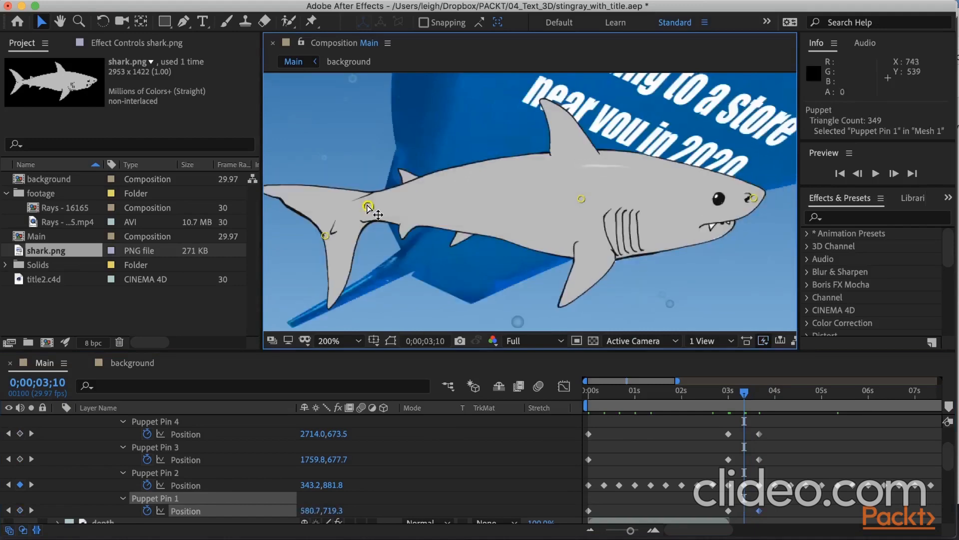
{"action": "left_click", "coordinate": [325, 237], "text": "shift"}
{"action": "left_click_drag", "start_coordinate": [369, 206], "coordinate": [451, 201]}
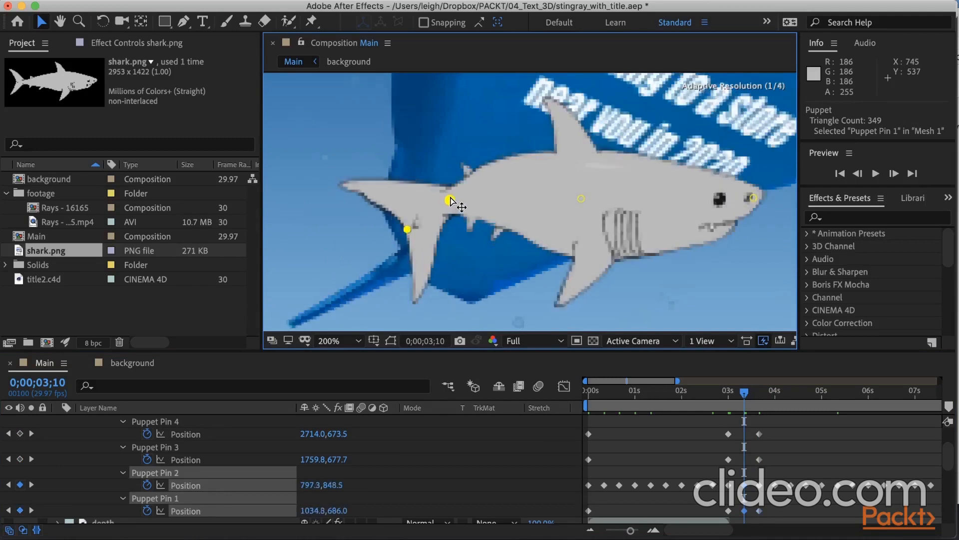
Pull the nose pin back to about 2405.7, 686.0 at 0;00;03;10 and scrub toward 0;00;03;20 to check the bend.
{"action": "left_click", "coordinate": [753, 197]}
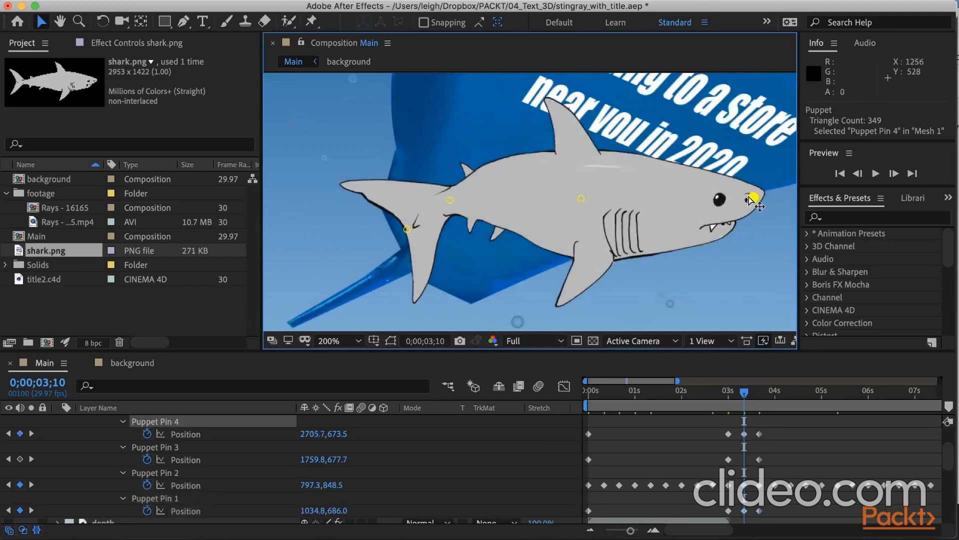
{"action": "left_click_drag", "start_coordinate": [753, 198], "coordinate": [698, 201]}
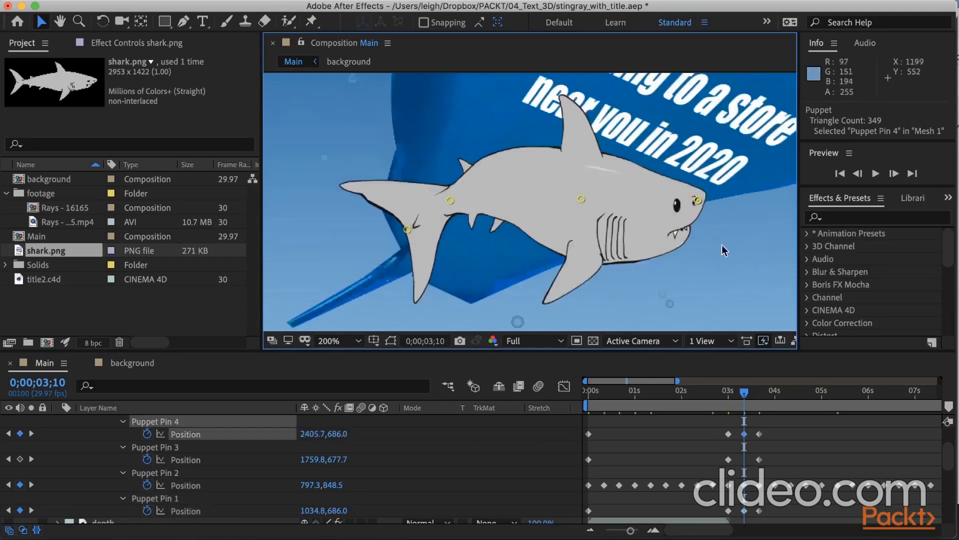
{"action": "mouse_move", "coordinate": [744, 397]}
{"action": "left_mouse_down"}
{"action": "mouse_move", "coordinate": [700, 403]}
{"action": "mouse_move", "coordinate": [758, 402]}
{"action": "left_mouse_up"}
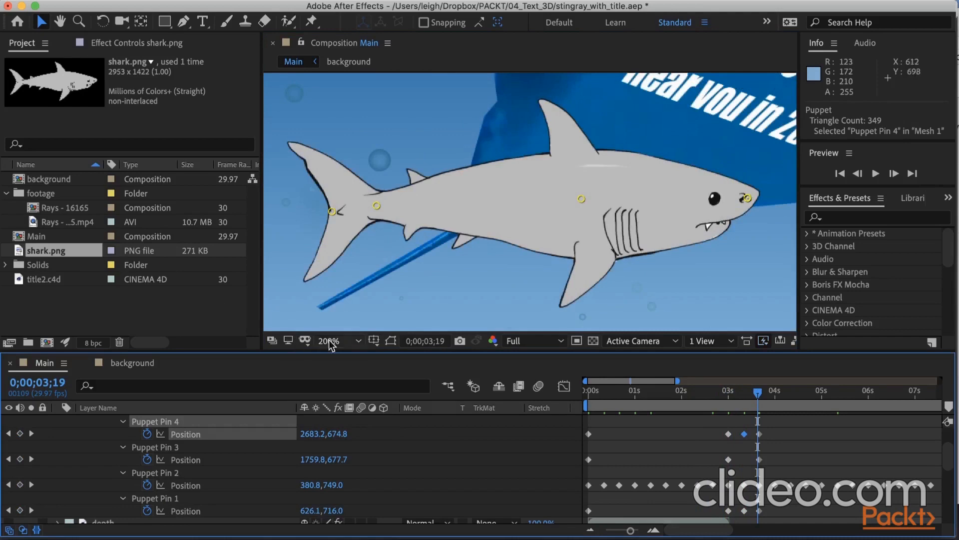
{"action": "left_click", "coordinate": [358, 341]}
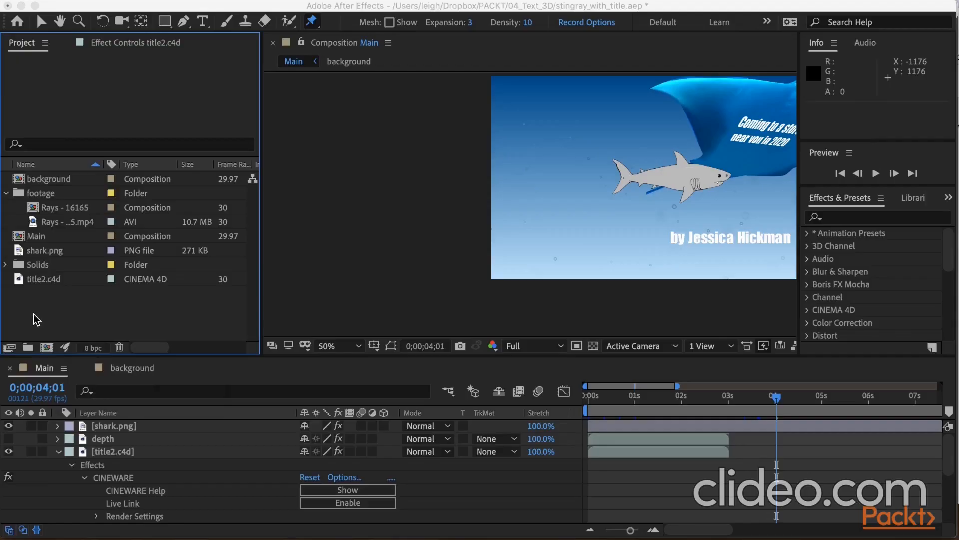
Import mermaid.png from the 05_Animating folder and add it to the Main composition above the shark layer.
{"action": "right_click", "coordinate": [36, 320]}
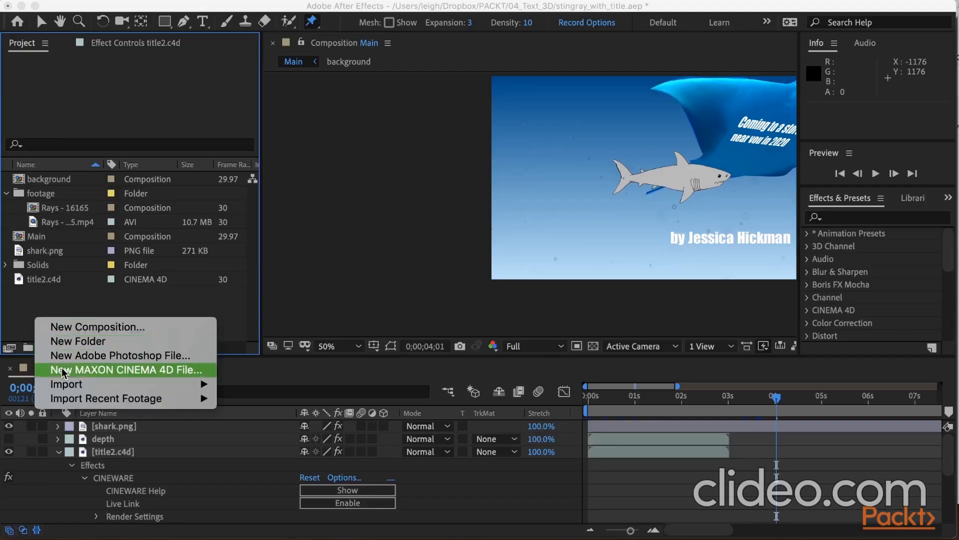
{"action": "mouse_move", "coordinate": [62, 382]}
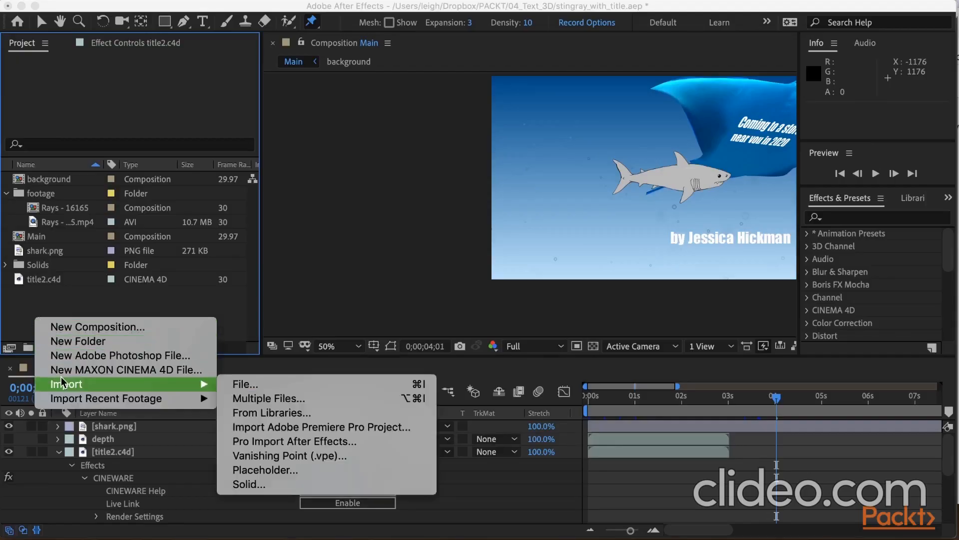
{"action": "left_click", "coordinate": [241, 384]}
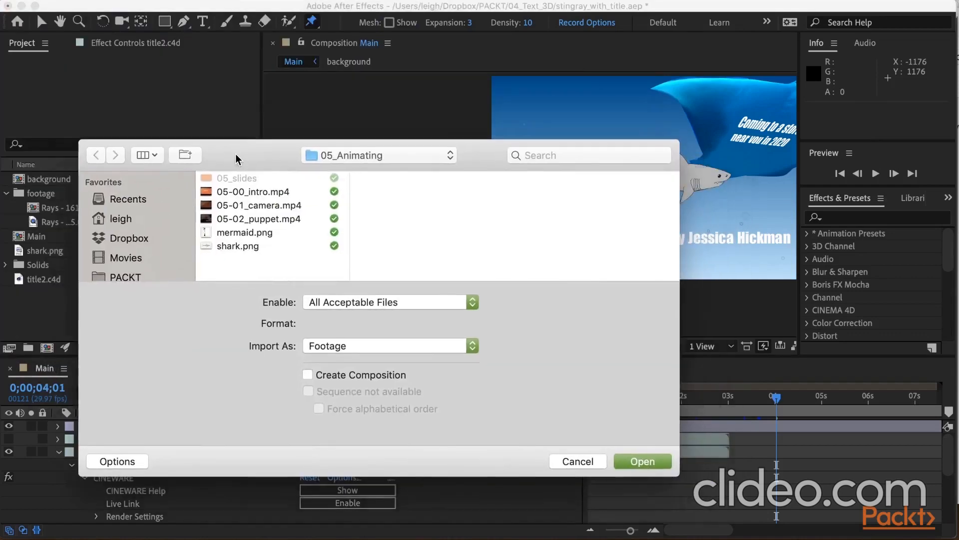
{"action": "left_click", "coordinate": [233, 232]}
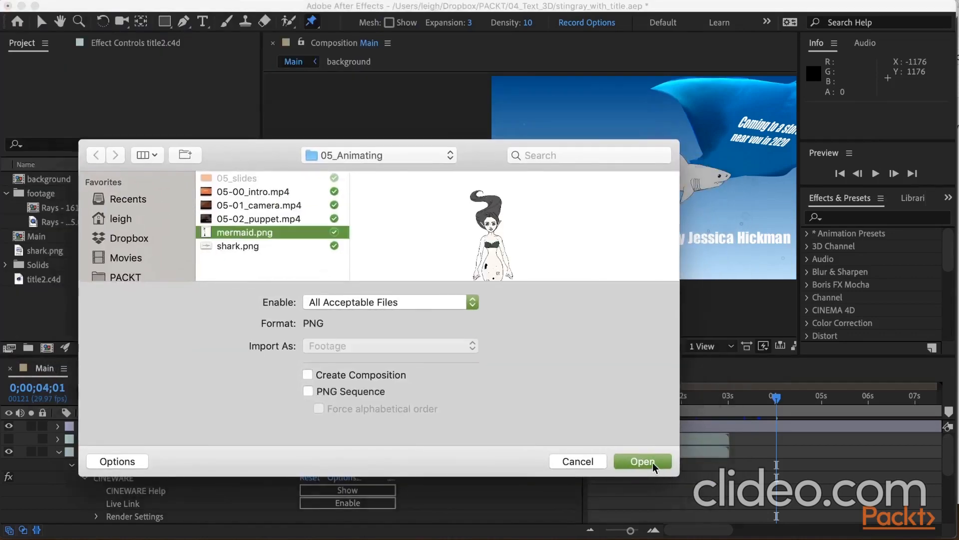
{"action": "left_click", "coordinate": [644, 461]}
{"action": "left_click_drag", "start_coordinate": [49, 254], "coordinate": [83, 428]}
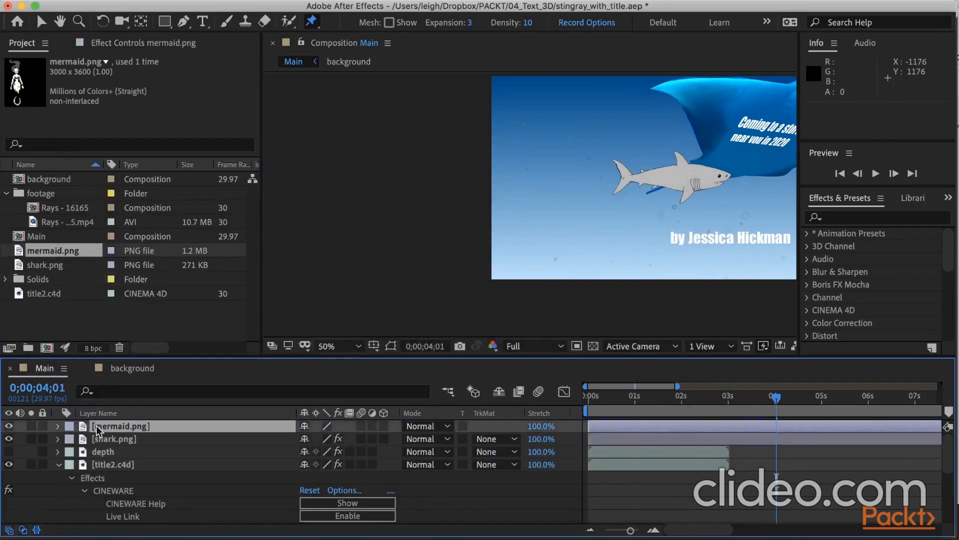
Scale the mermaid layer to 31% and move it to about 540, 536, beside the shark.
{"action": "left_click", "coordinate": [58, 426]}
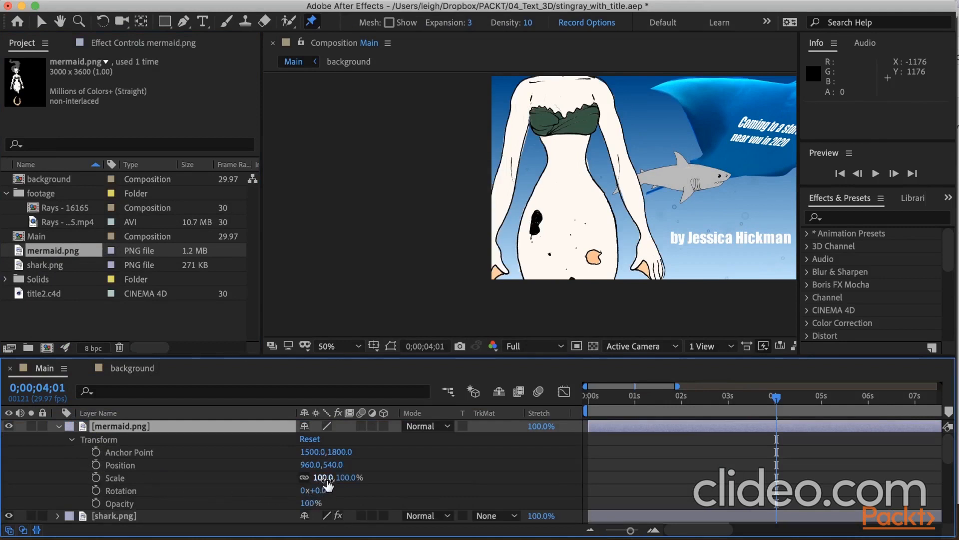
{"action": "left_click_drag", "start_coordinate": [328, 483], "coordinate": [278, 484]}
{"action": "key", "text": "v"}
{"action": "left_click_drag", "start_coordinate": [642, 214], "coordinate": [564, 213]}
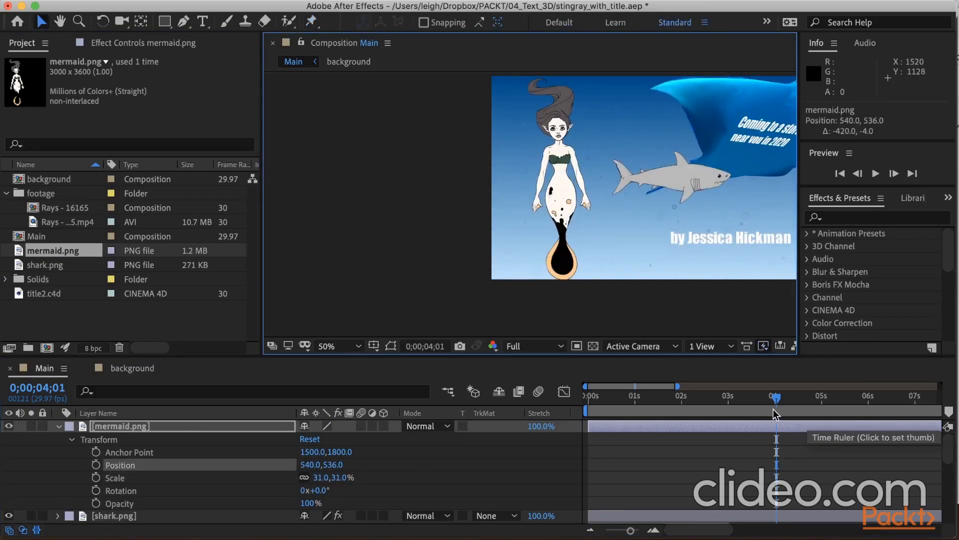
At 0;00;00;00, place six Puppet Advanced Pins on the mermaid's elbows, wrists and shoulders.
{"action": "left_click_drag", "start_coordinate": [776, 397], "coordinate": [581, 400]}
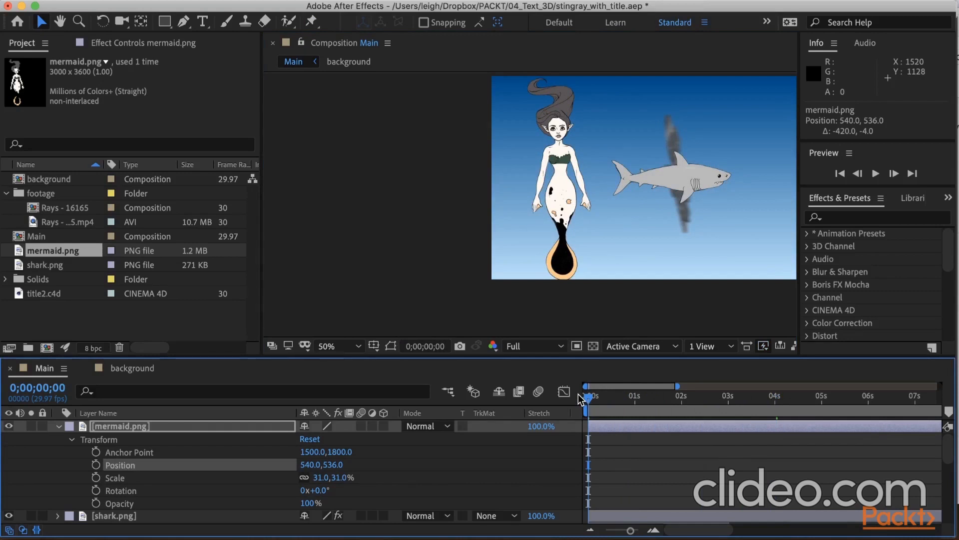
{"action": "left_click", "coordinate": [352, 346]}
{"action": "left_click", "coordinate": [345, 246]}
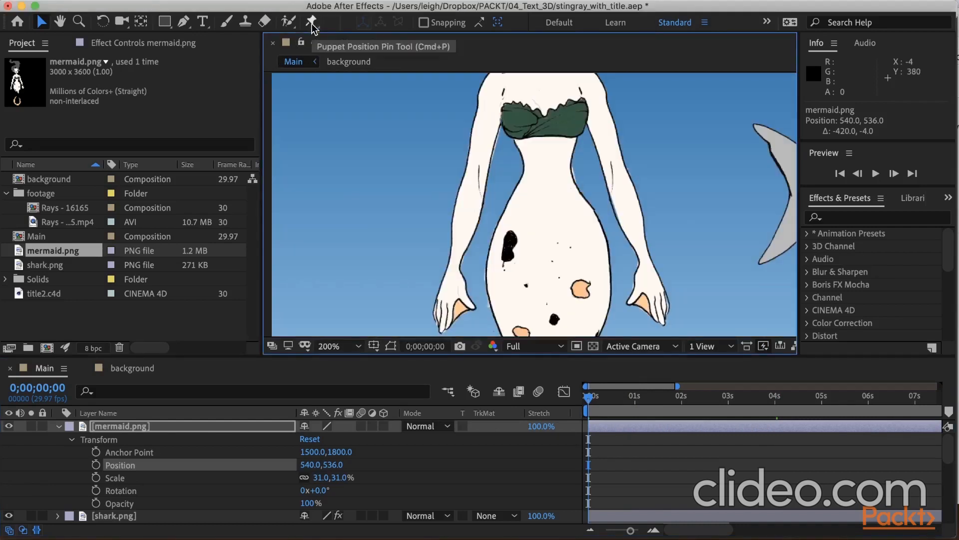
{"action": "left_click", "coordinate": [311, 21]}
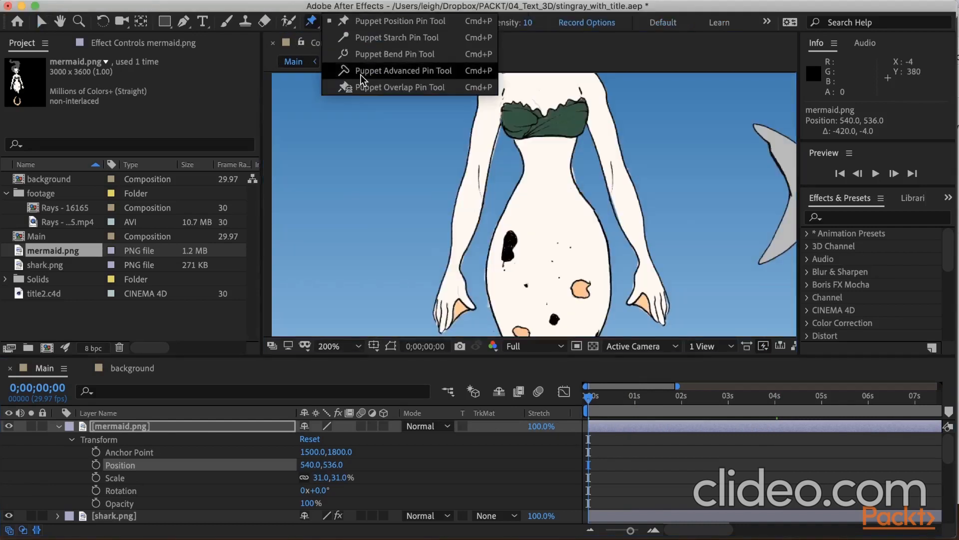
{"action": "left_click", "coordinate": [389, 75]}
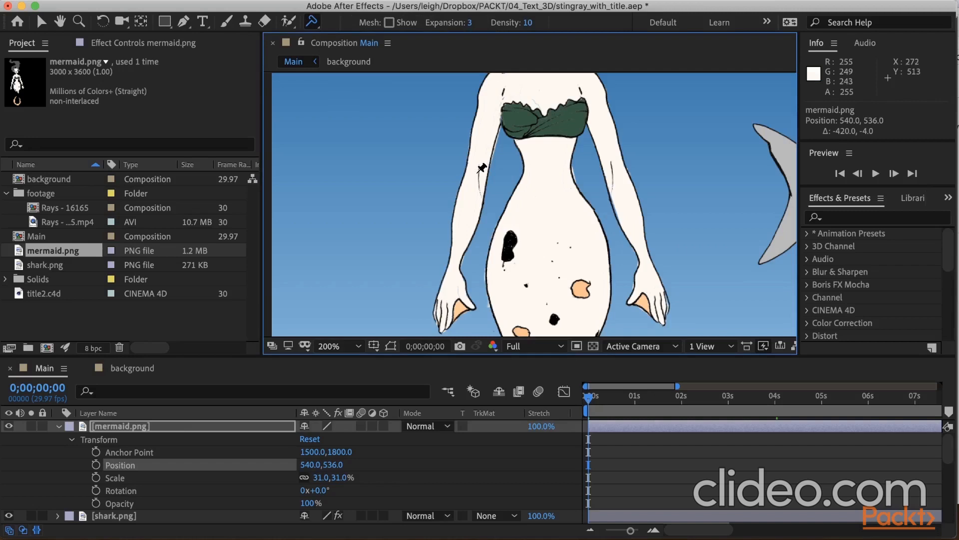
{"action": "left_click", "coordinate": [478, 172]}
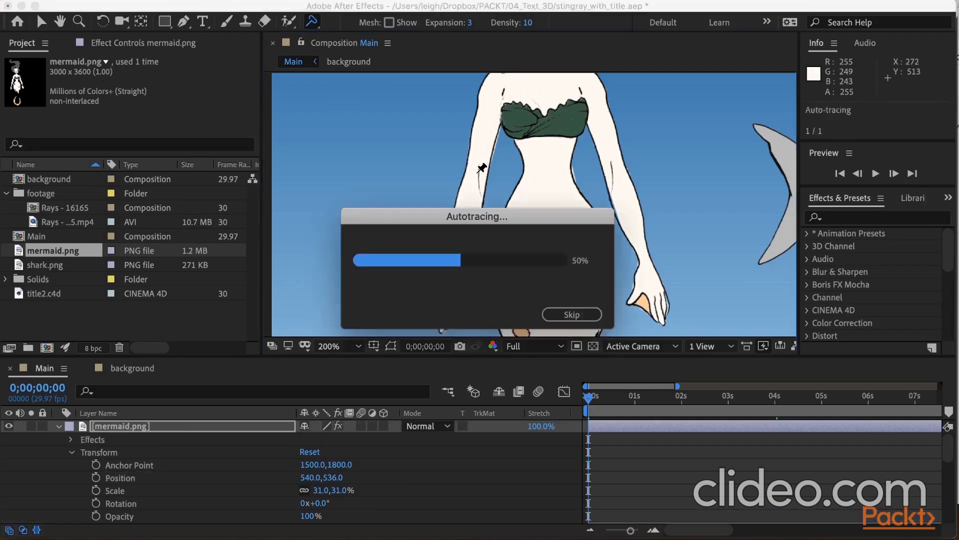
{"action": "left_click", "coordinate": [454, 267]}
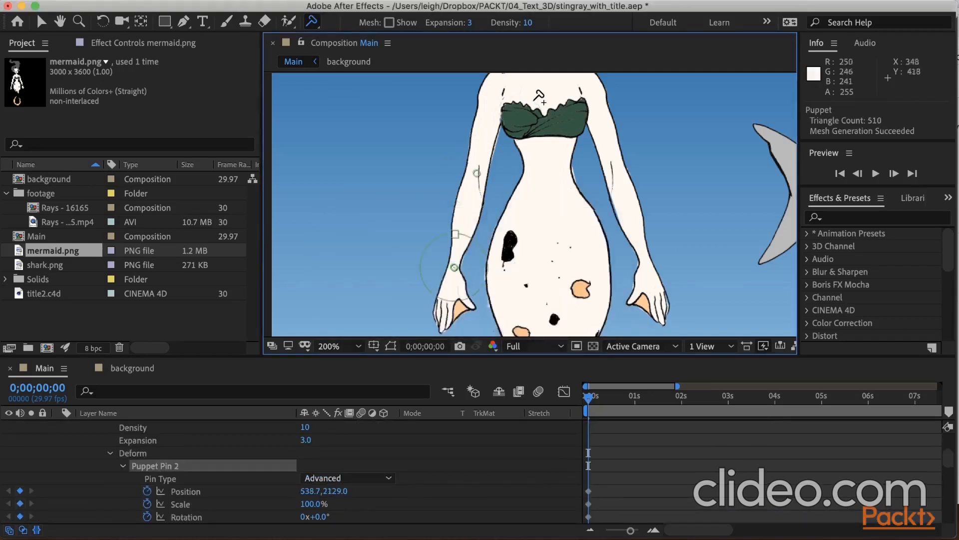
{"action": "left_click", "coordinate": [503, 85]}
{"action": "left_click", "coordinate": [597, 85]}
{"action": "left_click", "coordinate": [617, 172]}
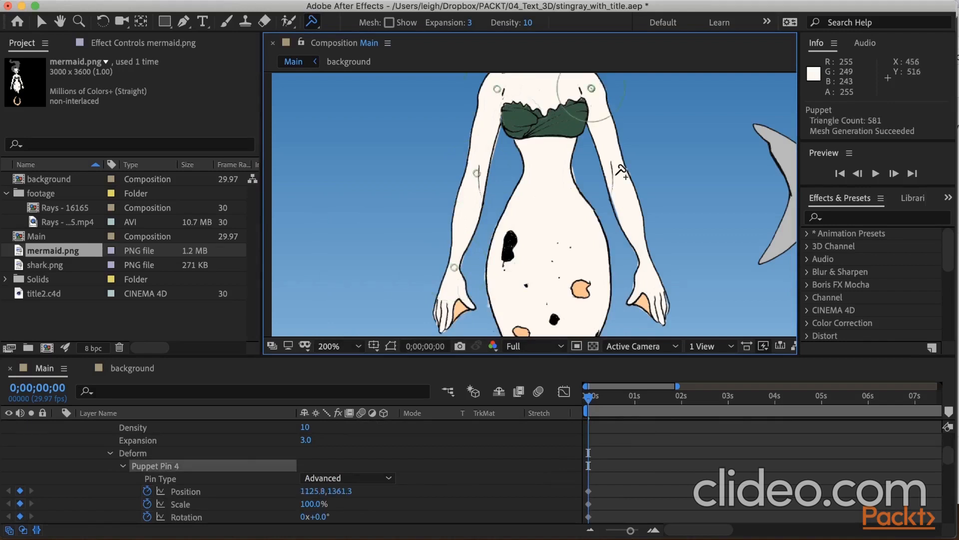
{"action": "left_click", "coordinate": [647, 262]}
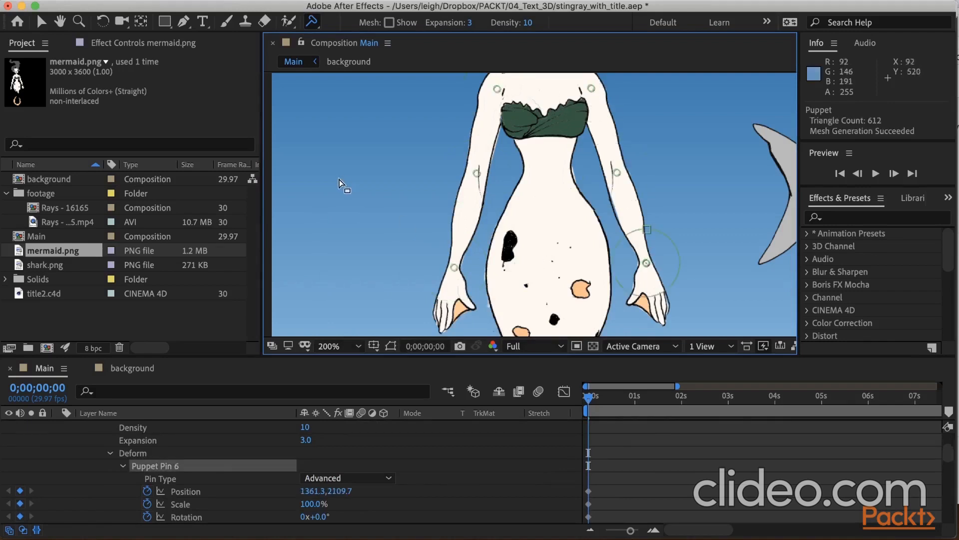
Place Puppet Position Pins on either side of the wrist, elbow and shoulder pins of the arm farther from the shark.
{"action": "left_click", "coordinate": [312, 23]}
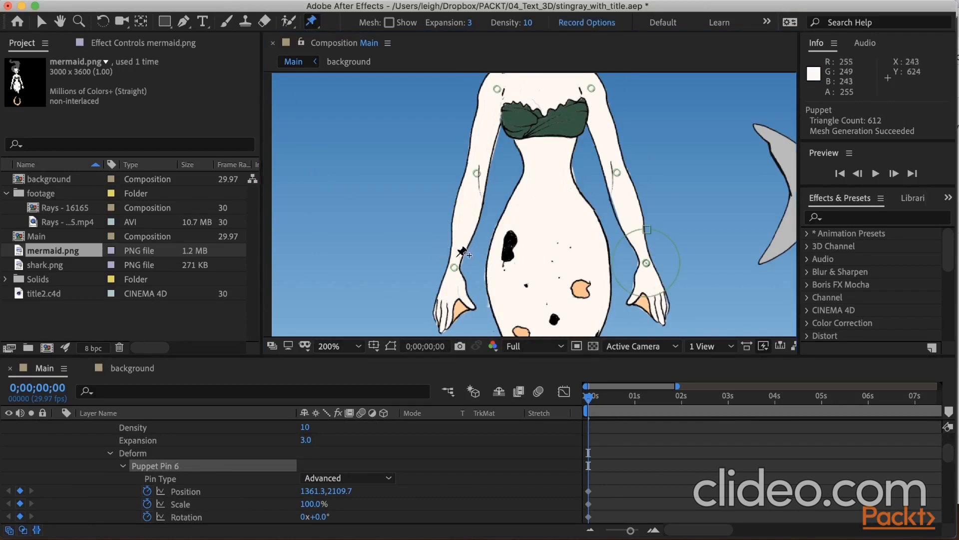
{"action": "left_click", "coordinate": [458, 255]}
{"action": "left_click", "coordinate": [453, 284]}
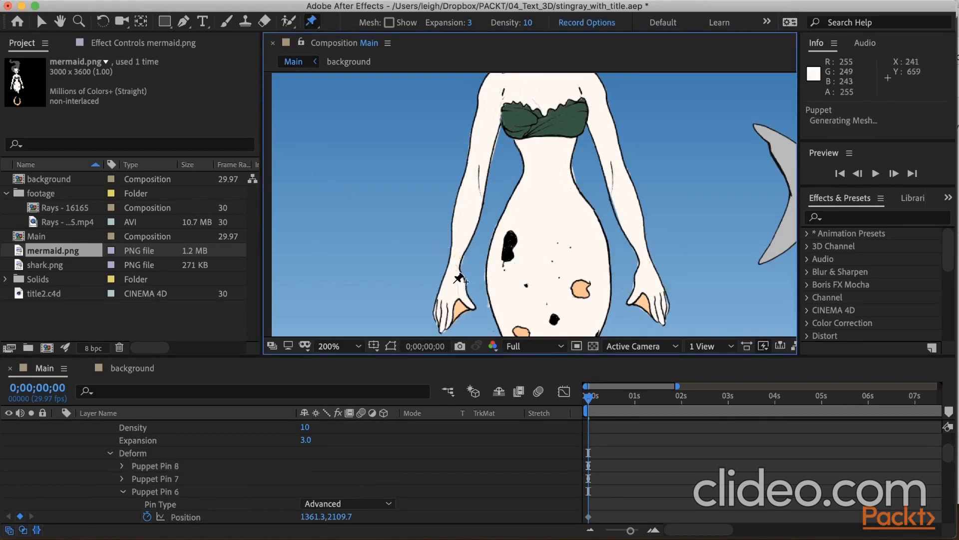
{"action": "left_click", "coordinate": [473, 190]}
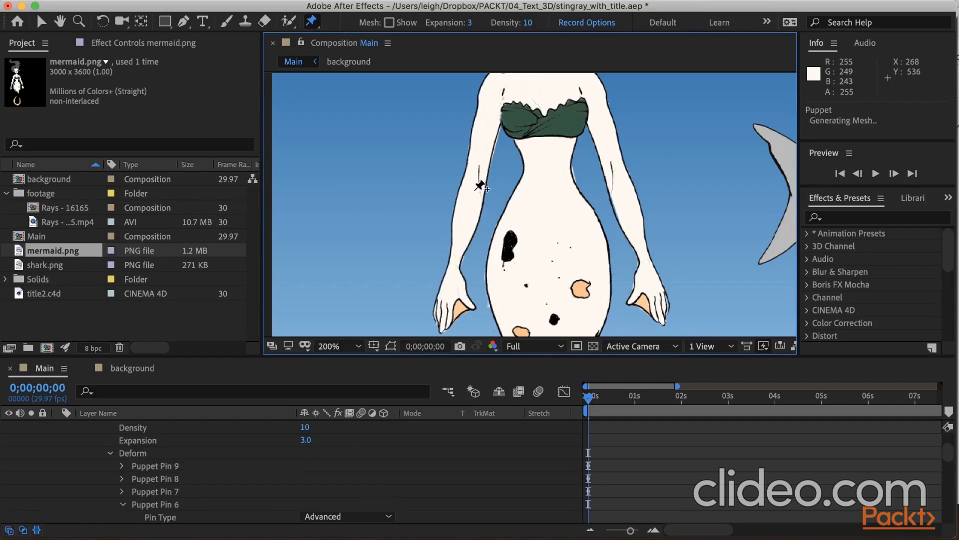
{"action": "left_click", "coordinate": [481, 157]}
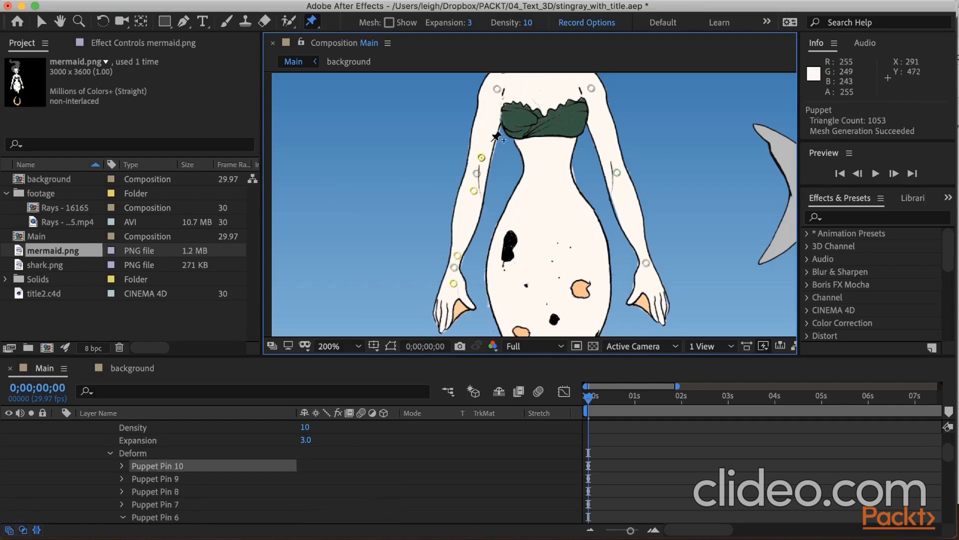
{"action": "left_click", "coordinate": [492, 102]}
{"action": "left_click", "coordinate": [504, 80]}
Place Puppet Position Pins on either side of the shoulder, elbow and wrist pins of the arm nearer the shark.
{"action": "left_click", "coordinate": [583, 77]}
{"action": "left_click", "coordinate": [596, 104]}
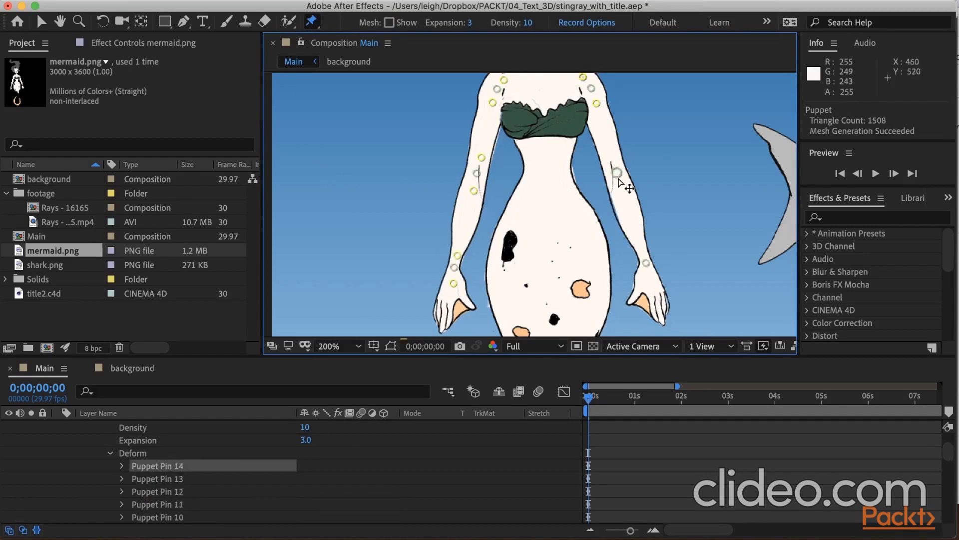
{"action": "left_click", "coordinate": [613, 160]}
{"action": "left_click", "coordinate": [623, 188]}
{"action": "left_click", "coordinate": [642, 247]}
{"action": "left_click", "coordinate": [652, 278]}
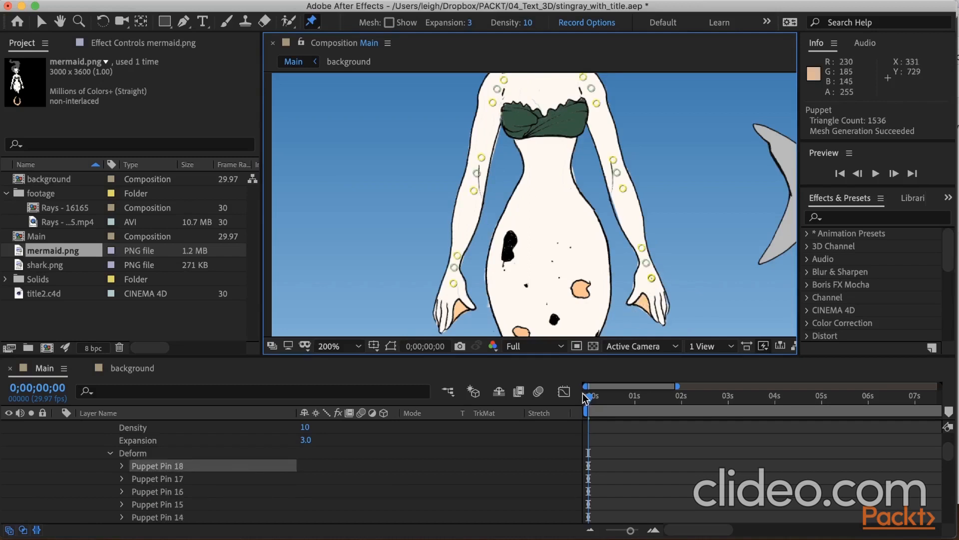
At 0;00;00;10, move the hand and wrist pins of the arm farther from the shark inward over the mermaid's hip.
{"action": "left_click", "coordinate": [37, 387]}
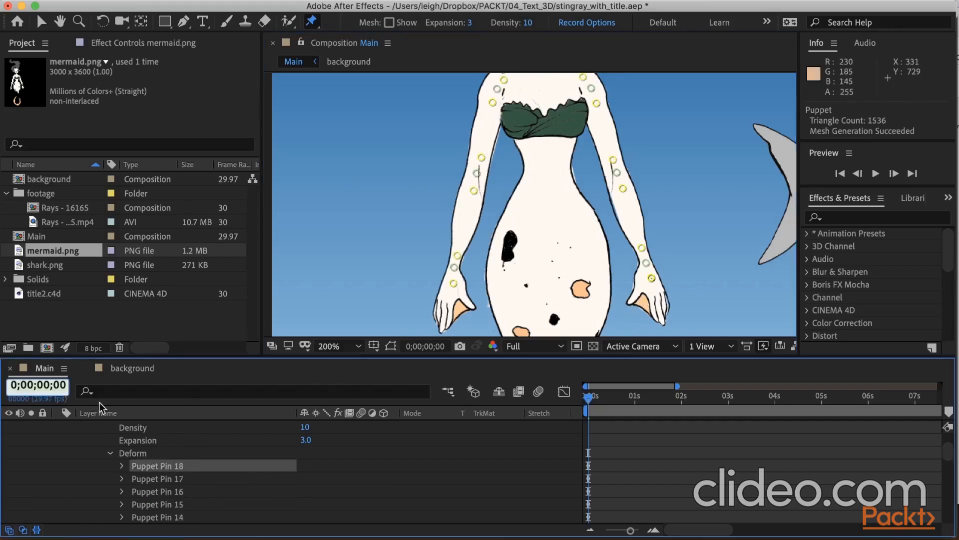
{"action": "type", "text": "10"}
{"action": "key", "text": "Return"}
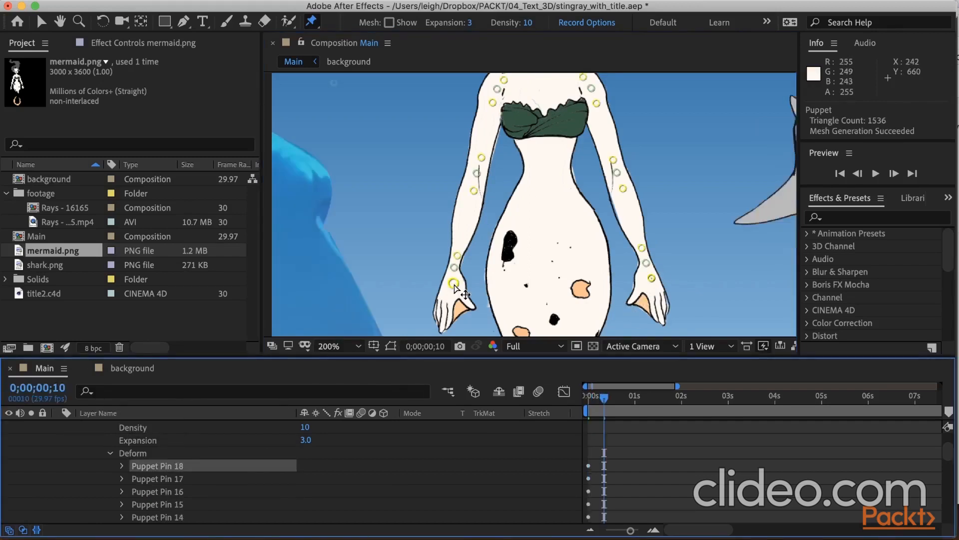
{"action": "left_click_drag", "start_coordinate": [453, 284], "coordinate": [523, 285]}
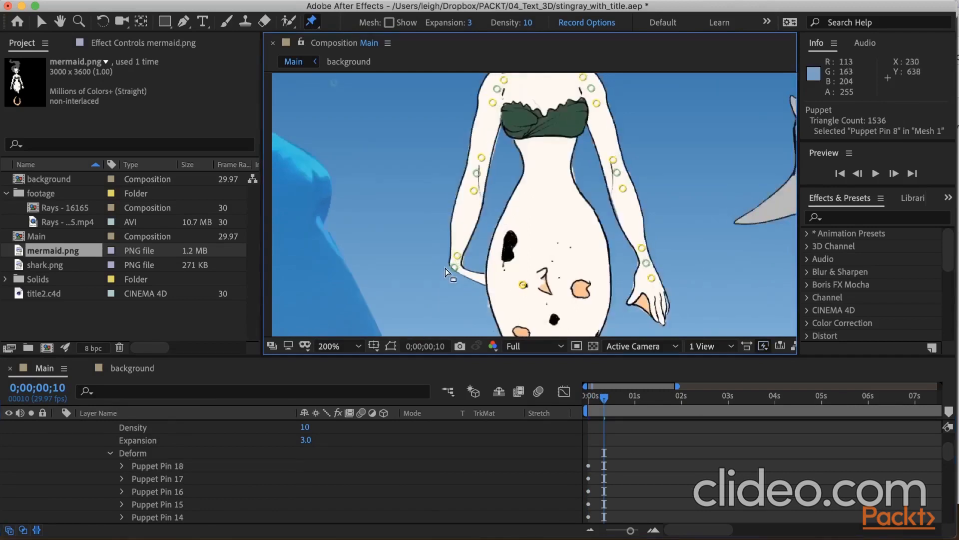
{"action": "left_click_drag", "start_coordinate": [454, 268], "coordinate": [495, 256]}
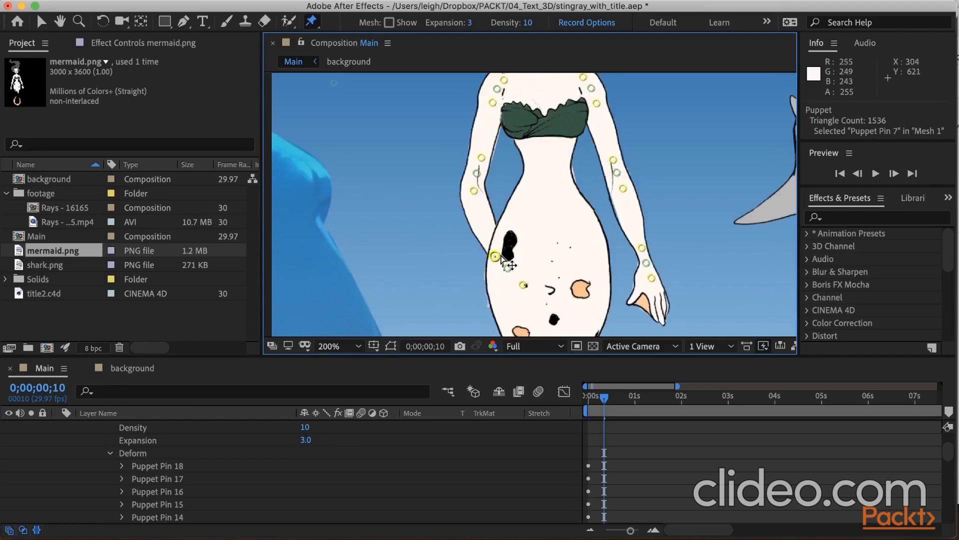
Place Puppet Overlap Pins on the hand, wrist and forearm of the arm farther from the shark, with the hand pin's extent set to 145.
{"action": "left_click", "coordinate": [318, 24]}
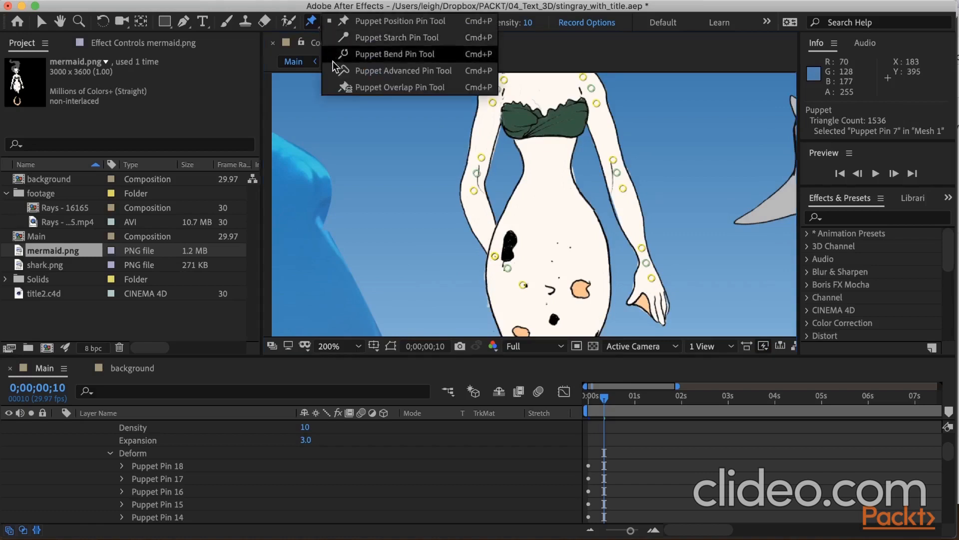
{"action": "left_click", "coordinate": [339, 88]}
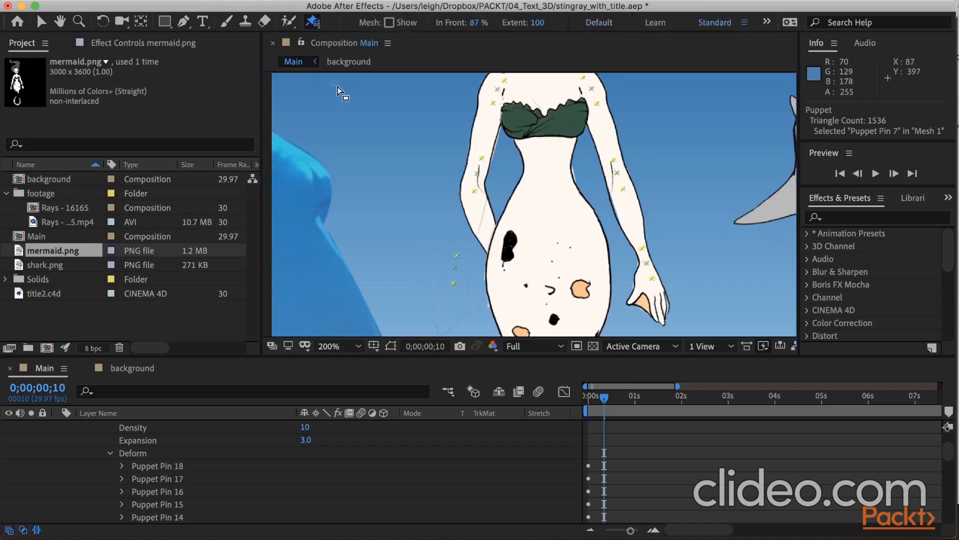
{"action": "left_click", "coordinate": [453, 310]}
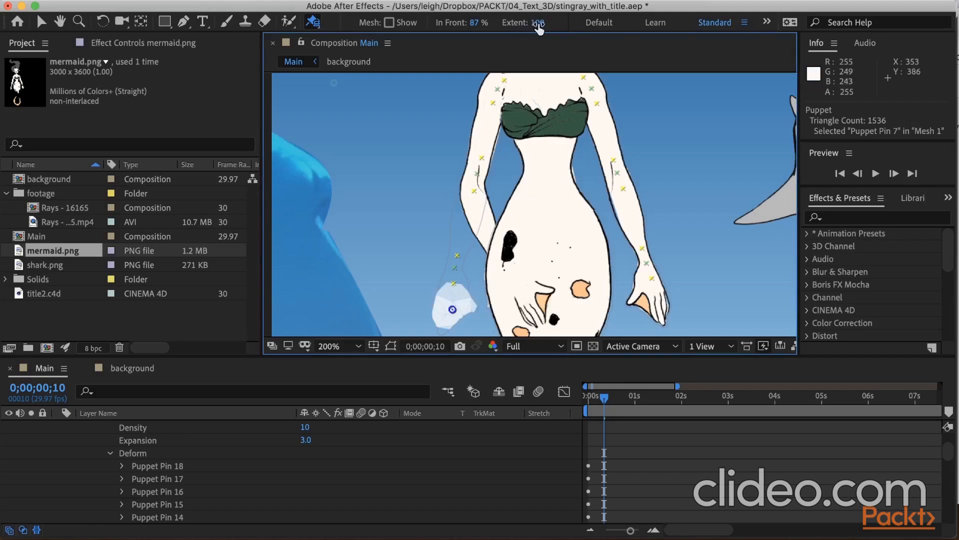
{"action": "left_click_drag", "start_coordinate": [539, 24], "coordinate": [575, 23]}
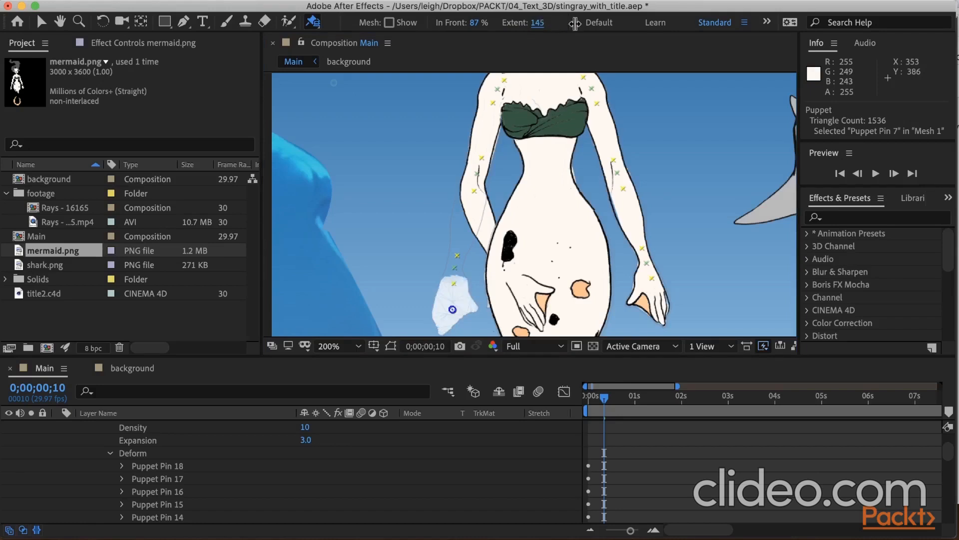
{"action": "left_click", "coordinate": [461, 249]}
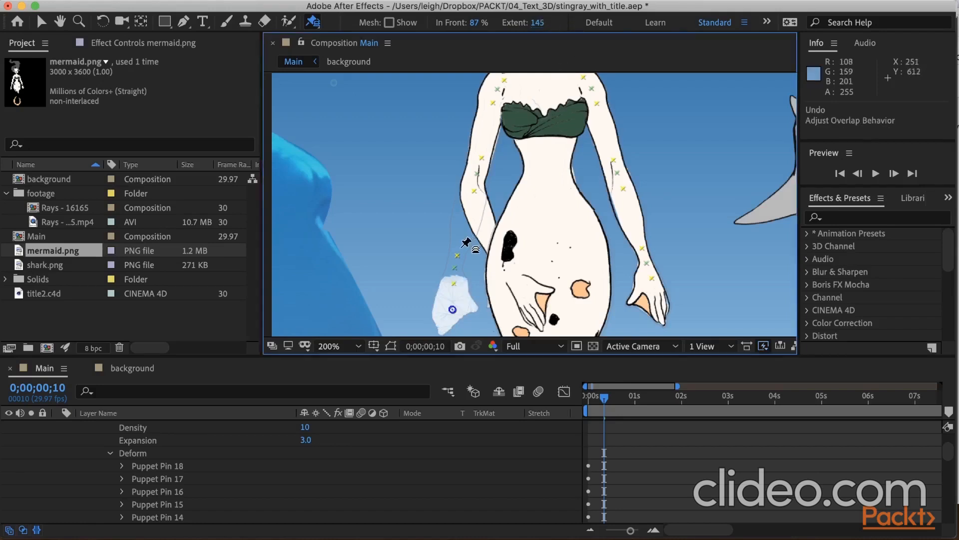
{"action": "left_click", "coordinate": [467, 204]}
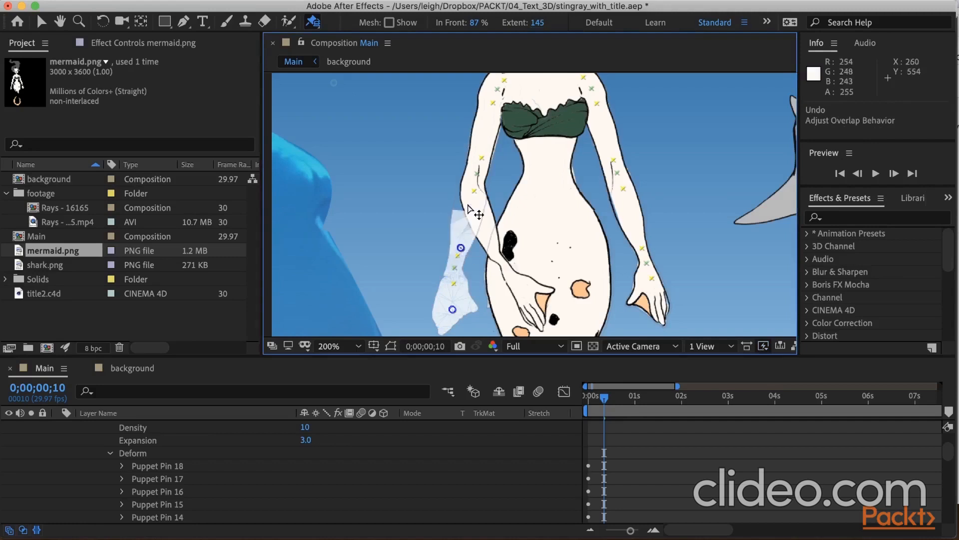
{"action": "left_click", "coordinate": [448, 277]}
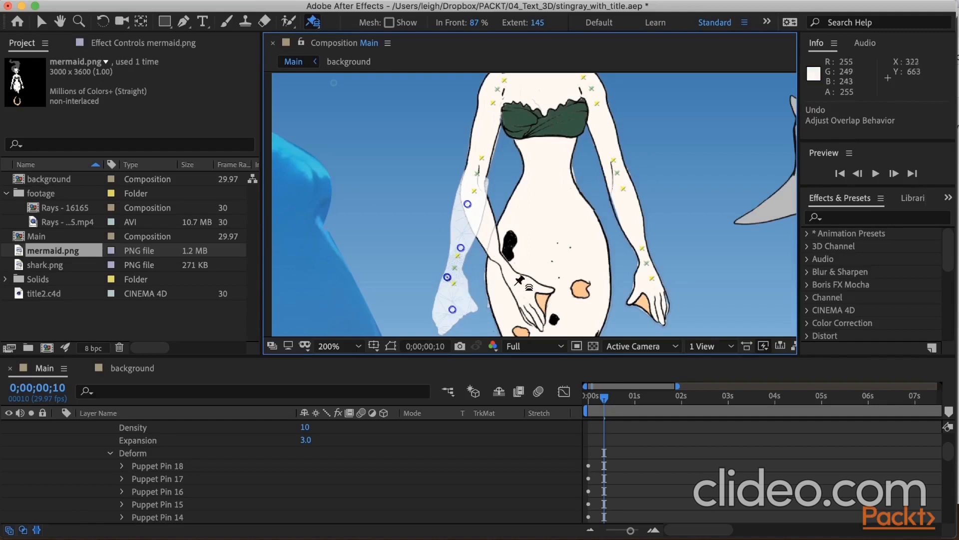
Refine the bent arm farther from the shark by nudging its hand and forearm position pins inward and slightly rotating its wrist pin.
{"action": "left_click", "coordinate": [324, 24]}
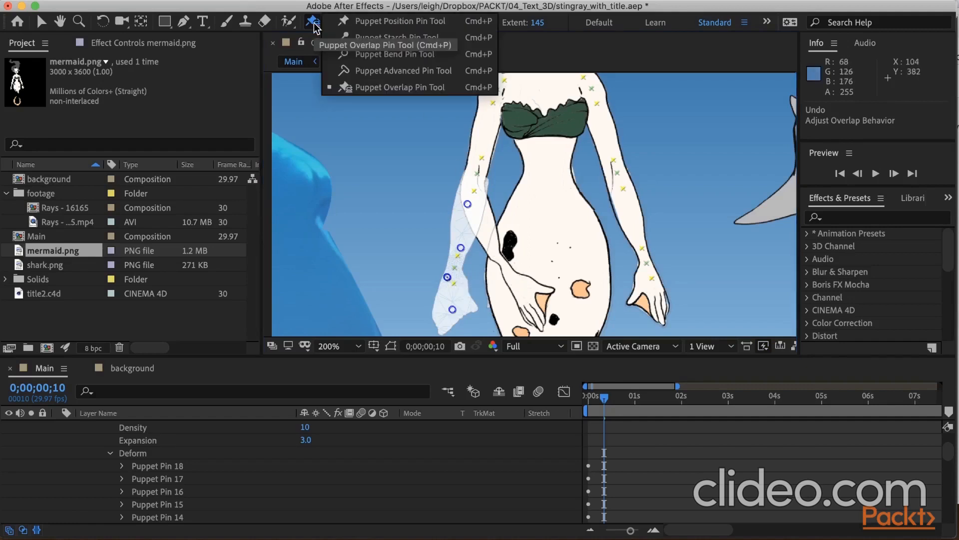
{"action": "left_click", "coordinate": [382, 23]}
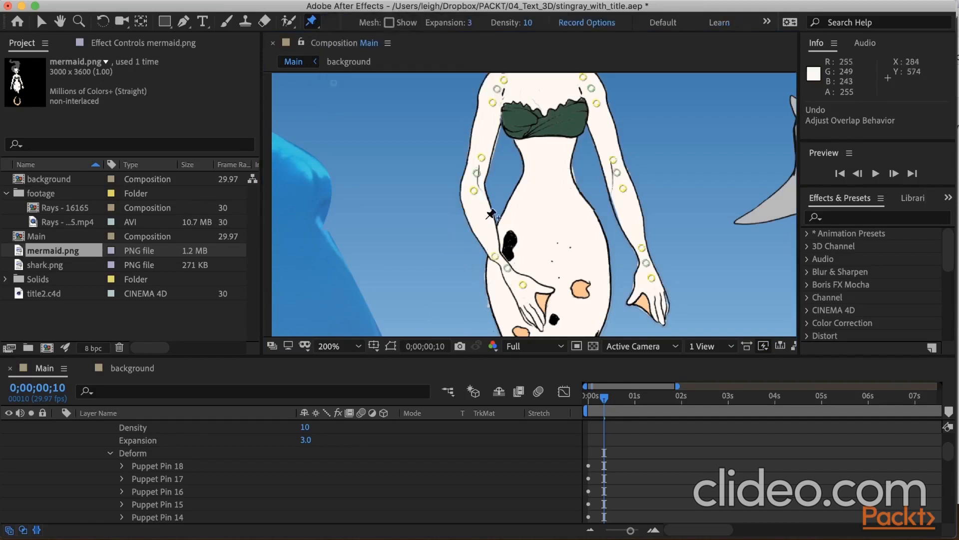
{"action": "left_click_drag", "start_coordinate": [517, 280], "coordinate": [518, 281]}
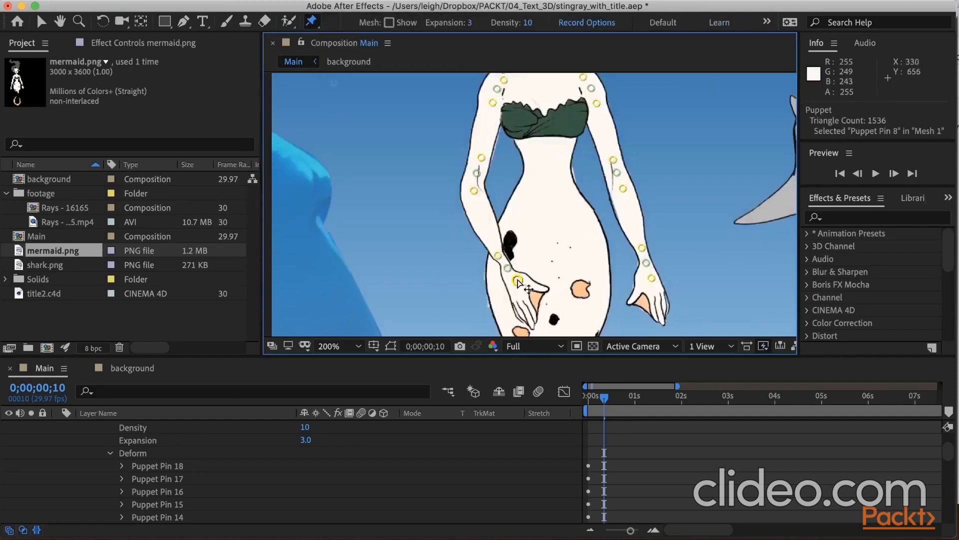
{"action": "left_click", "coordinate": [508, 269]}
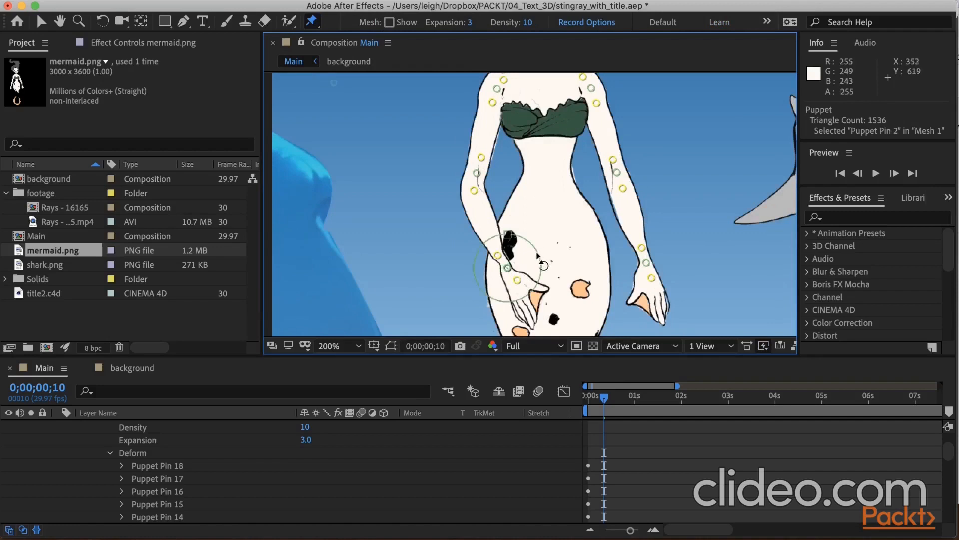
{"action": "left_click_drag", "start_coordinate": [538, 254], "coordinate": [530, 245]}
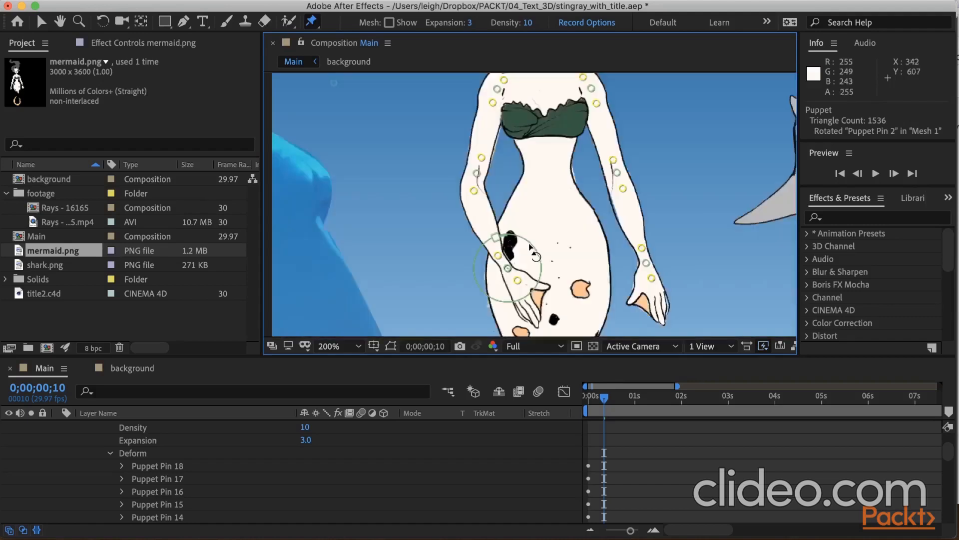
{"action": "left_click", "coordinate": [498, 256]}
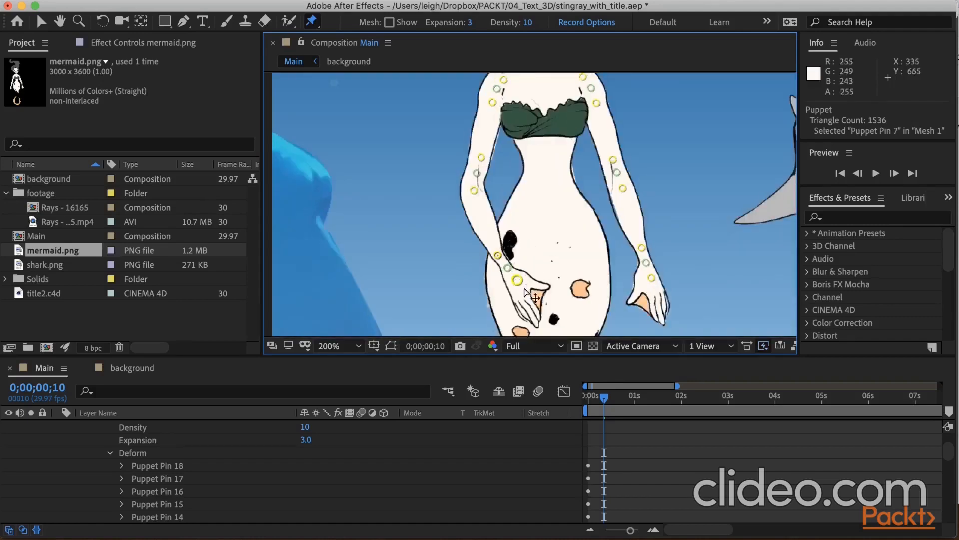
{"action": "left_click", "coordinate": [475, 191]}
{"action": "left_click_drag", "start_coordinate": [477, 192], "coordinate": [484, 191]}
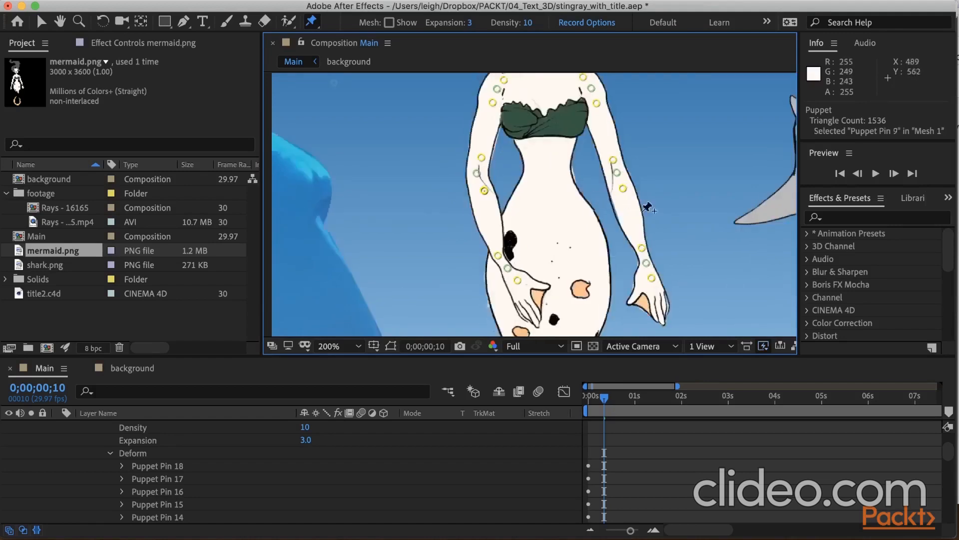
Move the hand, wrist and forearm pins of the arm nearer the shark inward over the hip and slightly rotate its wrist pin.
{"action": "left_click_drag", "start_coordinate": [652, 284], "coordinate": [612, 190]}
{"action": "left_click", "coordinate": [600, 274]}
{"action": "left_click_drag", "start_coordinate": [597, 293], "coordinate": [603, 250]}
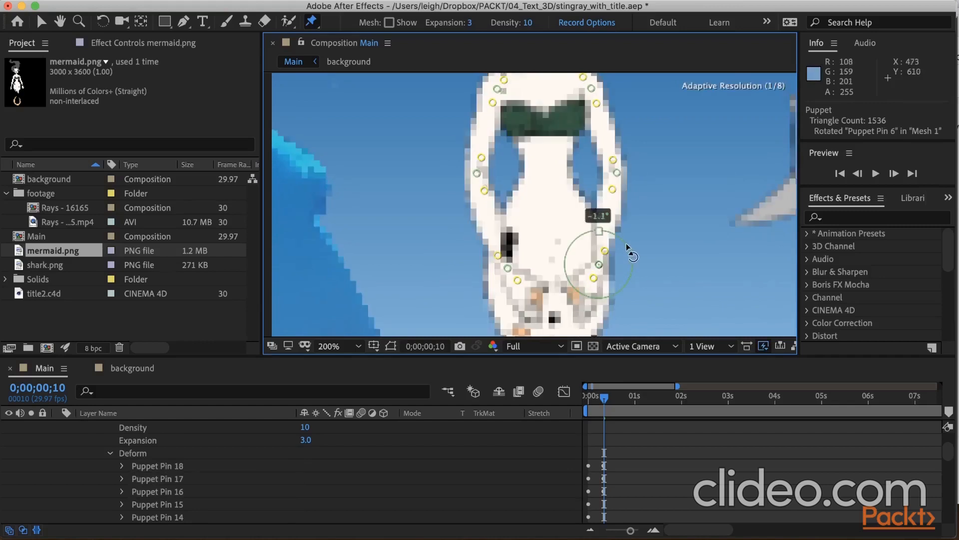
{"action": "left_click", "coordinate": [603, 252]}
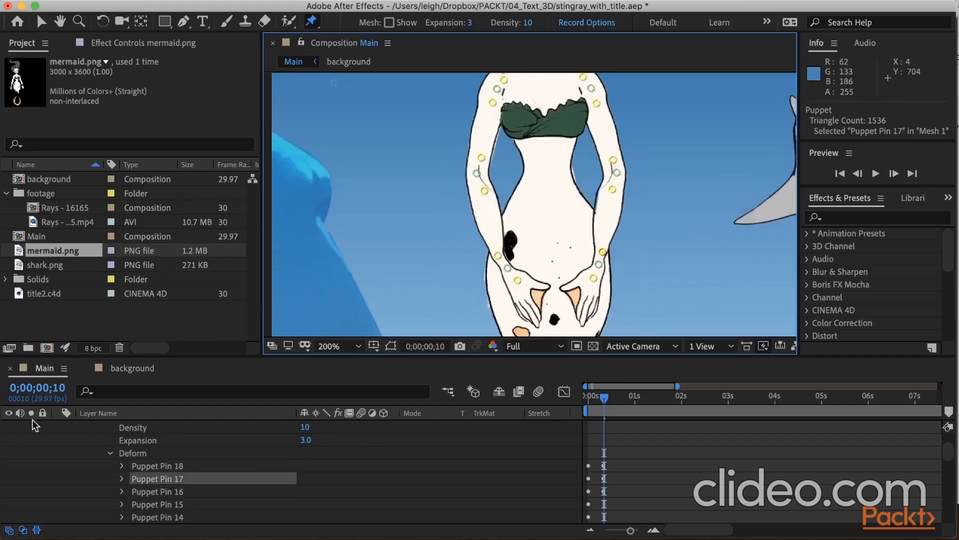
At 0;00;01;00, spread both forearms and hands outward from the mermaid's hips and pull the elbow pins slightly toward her waist.
{"action": "left_click", "coordinate": [62, 389]}
{"action": "type", "text": "3"}
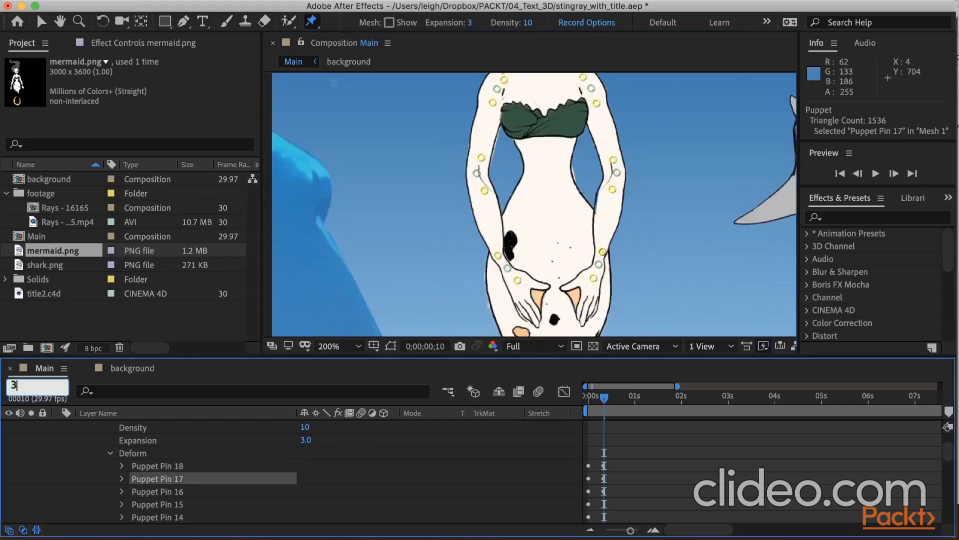
{"action": "type", "text": "0"}
{"action": "key", "text": "Return"}
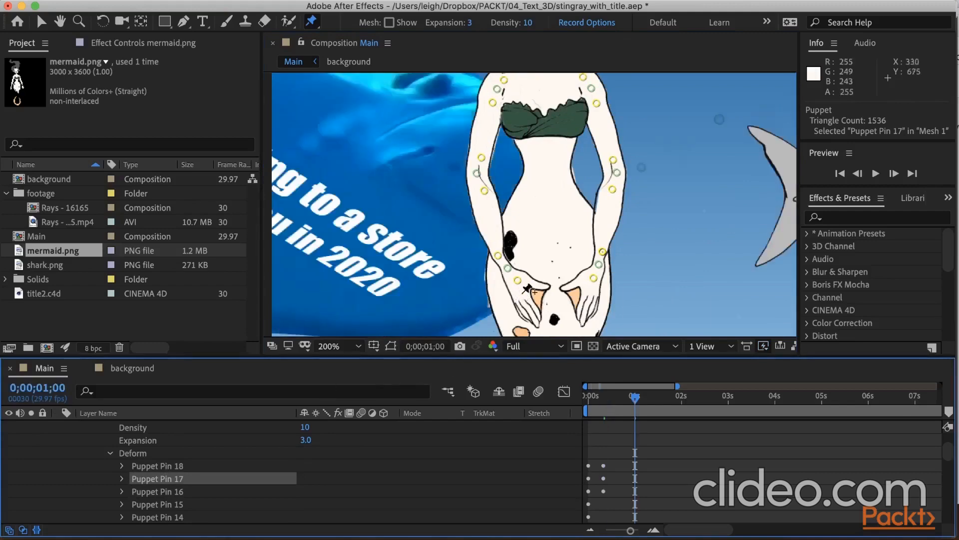
{"action": "left_click_drag", "start_coordinate": [507, 268], "coordinate": [470, 265]}
{"action": "left_click_drag", "start_coordinate": [603, 254], "coordinate": [652, 249]}
{"action": "mouse_move", "coordinate": [612, 188]}
{"action": "left_mouse_down"}
{"action": "mouse_move", "coordinate": [617, 197]}
{"action": "mouse_move", "coordinate": [614, 187]}
{"action": "left_mouse_up"}
{"action": "left_click_drag", "start_coordinate": [613, 160], "coordinate": [600, 159]}
{"action": "left_click_drag", "start_coordinate": [676, 274], "coordinate": [670, 274]}
{"action": "left_click", "coordinate": [652, 249]}
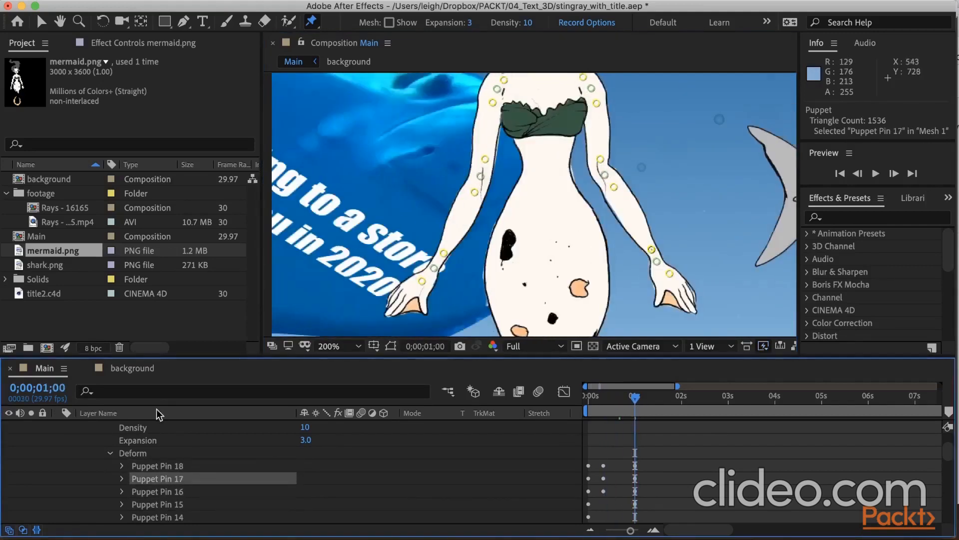
Show the mermaid layer's keyframed properties and copy all the puppet pin keyframes at 0;00;00;00.
{"action": "scroll", "coordinate": [150, 433], "scroll_direction": "up", "scroll_amount": 3}
{"action": "scroll", "coordinate": [148, 430], "scroll_direction": "up", "scroll_amount": 2}
{"action": "left_click", "coordinate": [145, 428]}
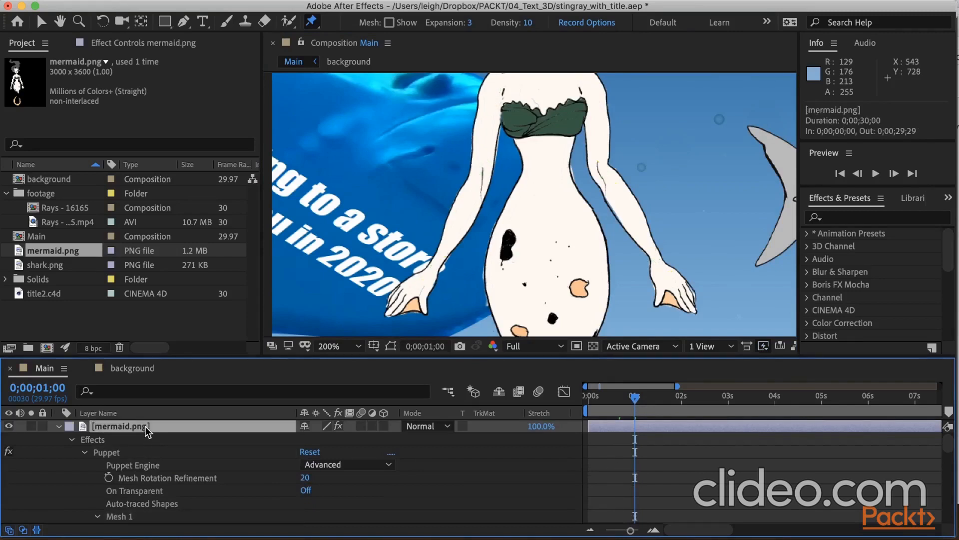
{"action": "key", "text": "u"}
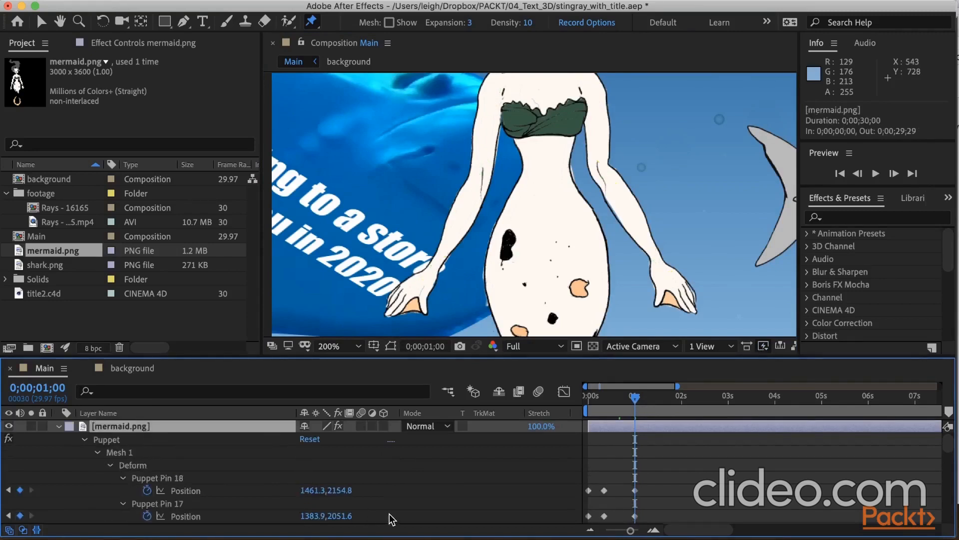
{"action": "scroll", "coordinate": [430, 505], "scroll_direction": "down", "scroll_amount": 3}
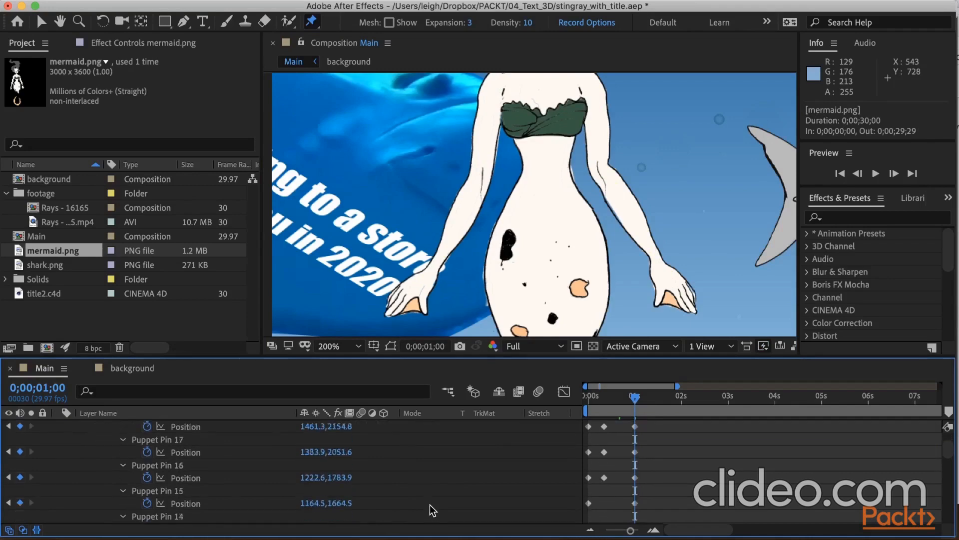
{"action": "left_click_drag", "start_coordinate": [594, 434], "coordinate": [586, 480]}
{"action": "key", "text": "super+c"}
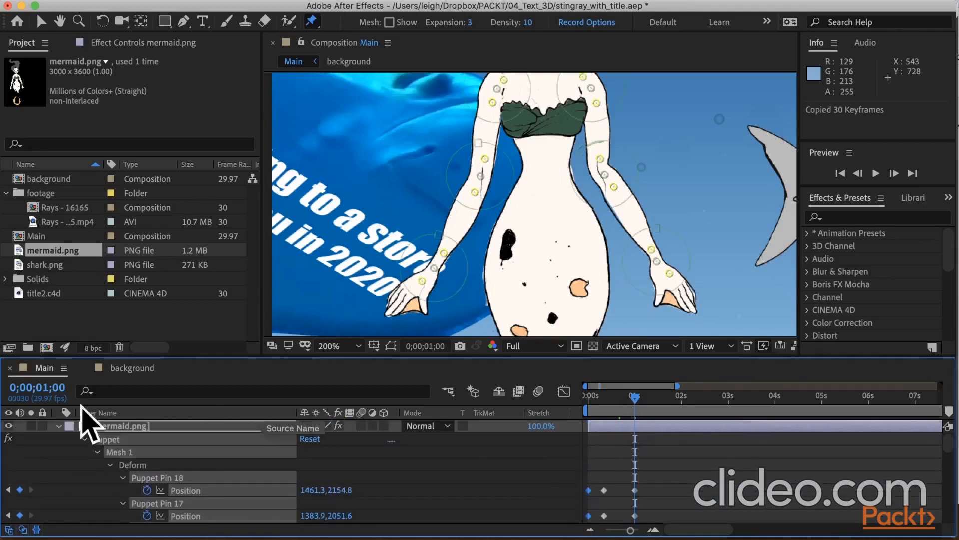
Paste the copied pin keyframes at 0;00;01;10 and scrub through the arm animation.
{"action": "left_click", "coordinate": [47, 389]}
{"action": "type", "text": "110"}
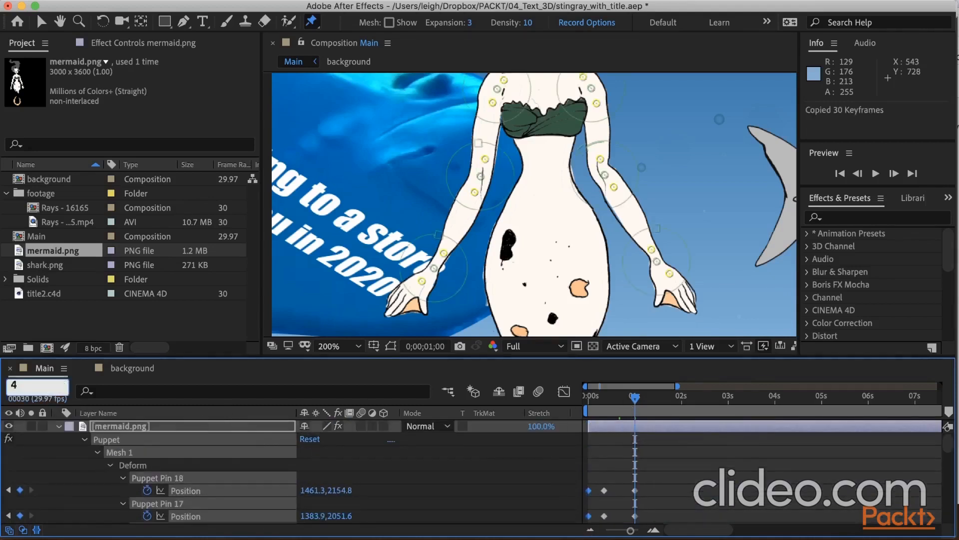
{"action": "key", "text": "Return"}
{"action": "key", "text": "super+v"}
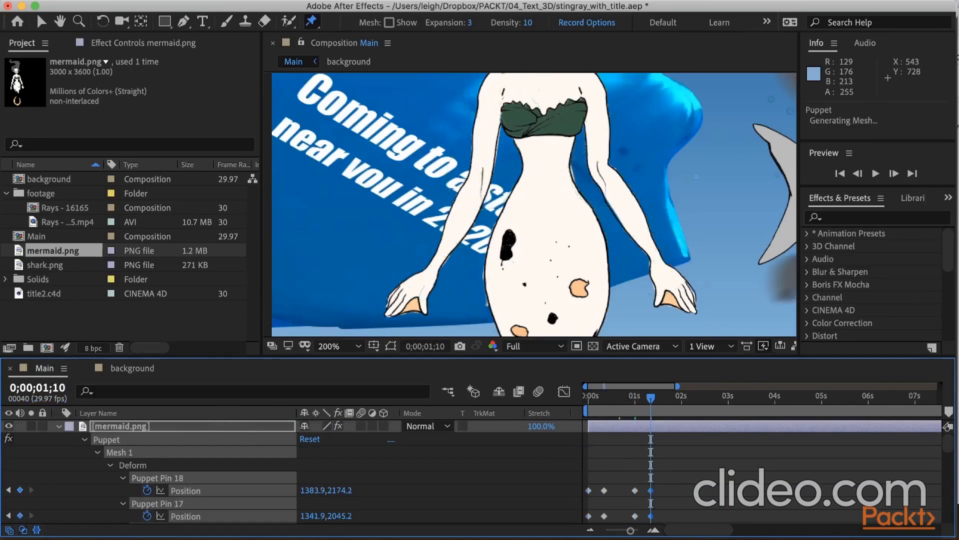
{"action": "left_click_drag", "start_coordinate": [590, 397], "coordinate": [644, 401]}
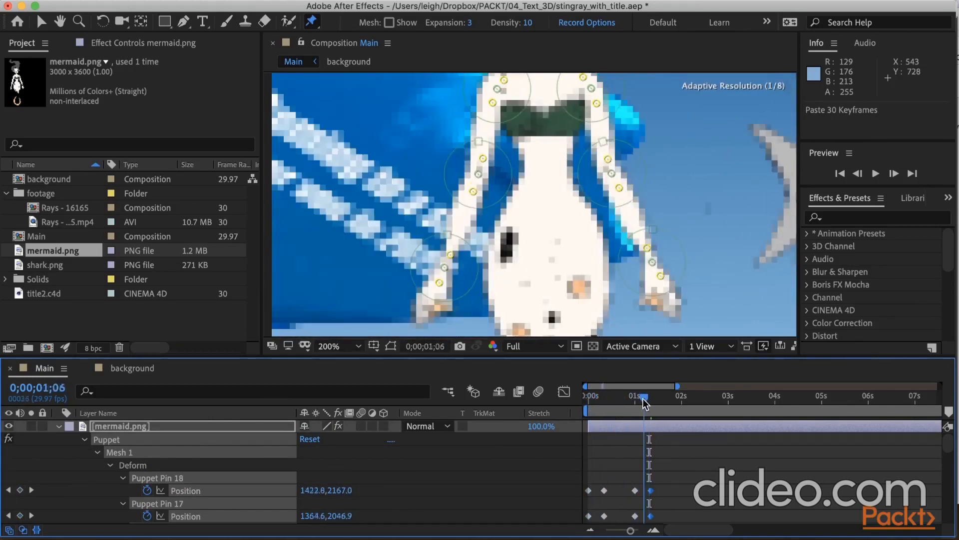
At 0;00;00;00, place one Puppet Position Pin at the tail's narrow joint and another near the end of the tail fin.
{"action": "scroll", "coordinate": [575, 301], "scroll_direction": "down", "scroll_amount": 1}
{"action": "scroll", "coordinate": [569, 272], "scroll_direction": "down", "scroll_amount": 5}
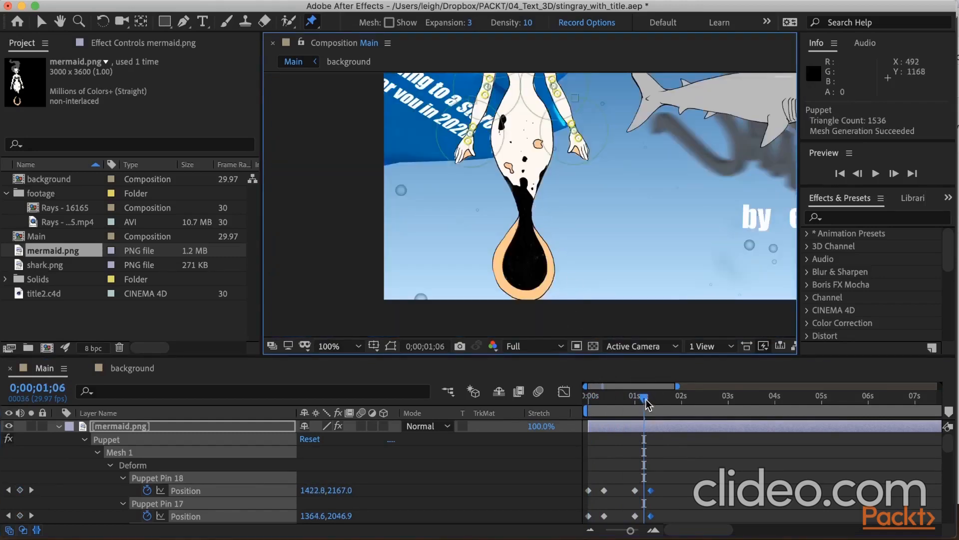
{"action": "left_click_drag", "start_coordinate": [648, 404], "coordinate": [581, 404]}
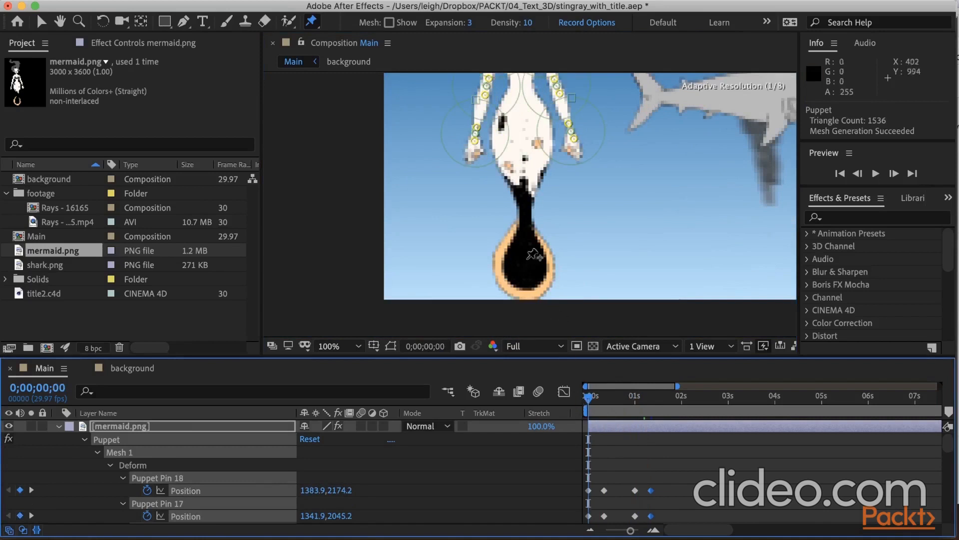
{"action": "left_click", "coordinate": [525, 222]}
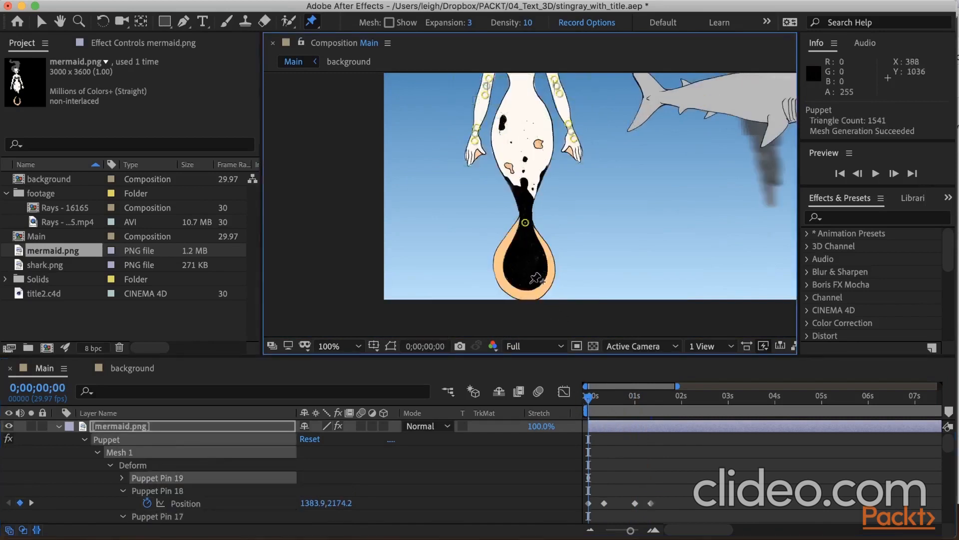
{"action": "left_click", "coordinate": [529, 283]}
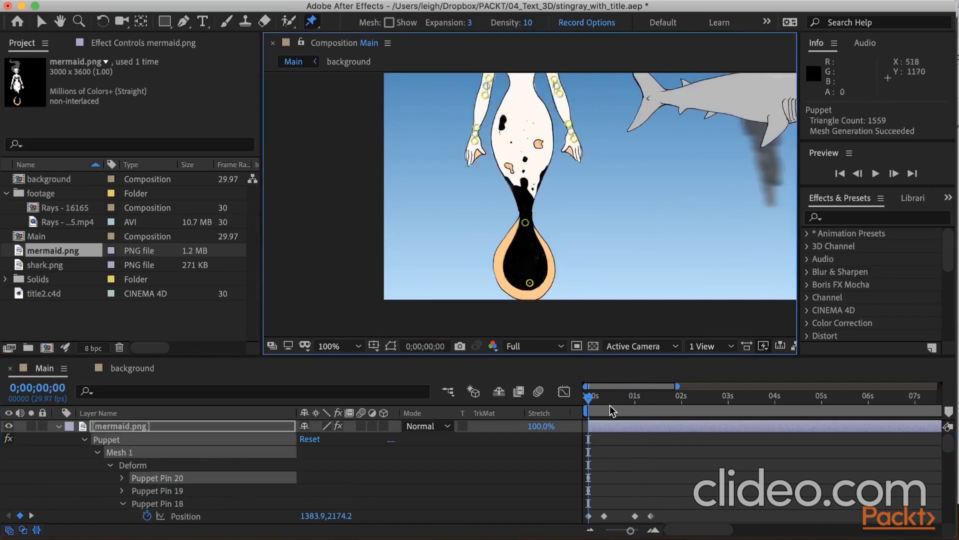
Swing the mermaid's tail fin to the right at 0;00;00;10 and to the left at 0;00;00;20 using its end pin.
{"action": "left_click", "coordinate": [32, 383]}
{"action": "type", "text": "10"}
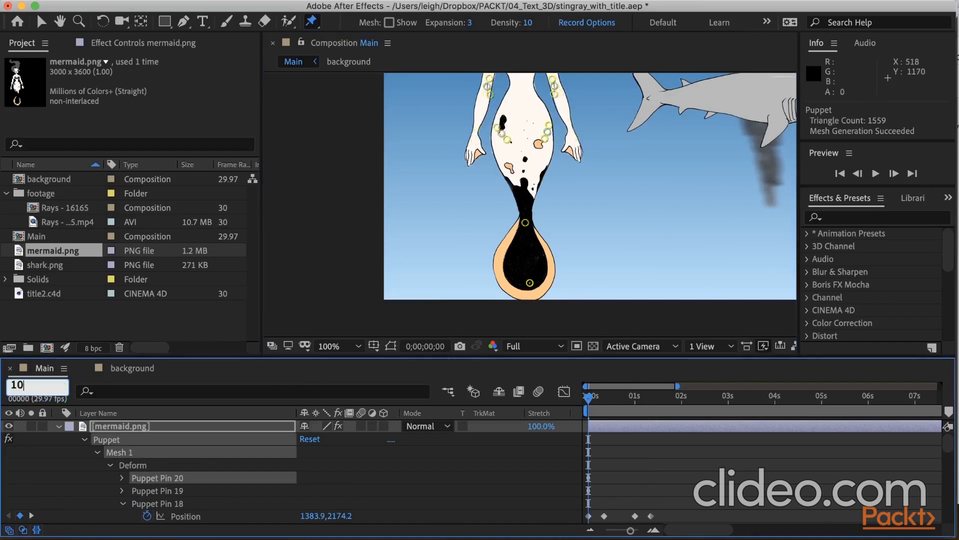
{"action": "key", "text": "Return"}
{"action": "left_click_drag", "start_coordinate": [530, 282], "coordinate": [559, 279]}
{"action": "left_click", "coordinate": [35, 387]}
{"action": "type", "text": "2"}
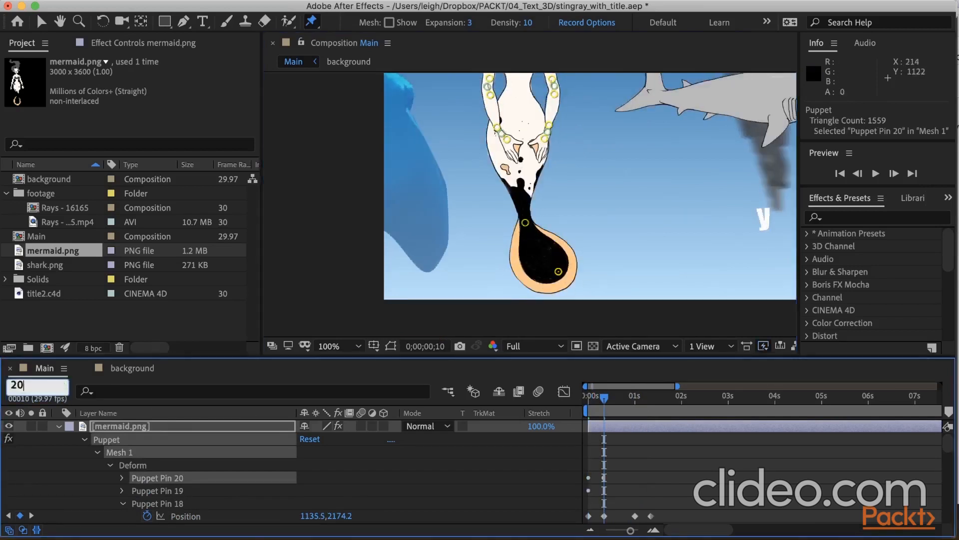
{"action": "type", "text": "0"}
{"action": "key", "text": "Return"}
{"action": "left_click_drag", "start_coordinate": [559, 271], "coordinate": [503, 275]}
At 0;00;01;00, bring the tail fin's end pin back to the centre so the tail hangs straight below its joint.
{"action": "left_click", "coordinate": [50, 387]}
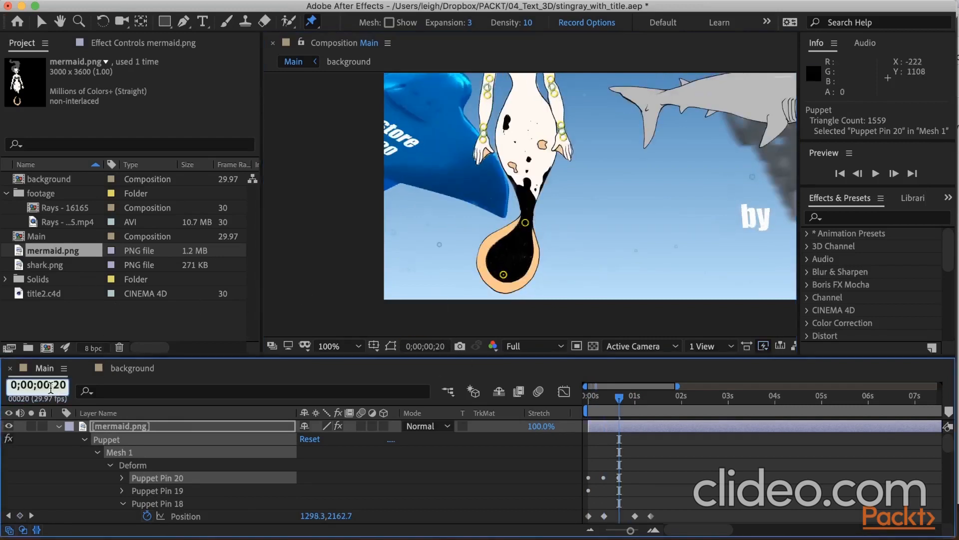
{"action": "type", "text": "30"}
{"action": "key", "text": "Return"}
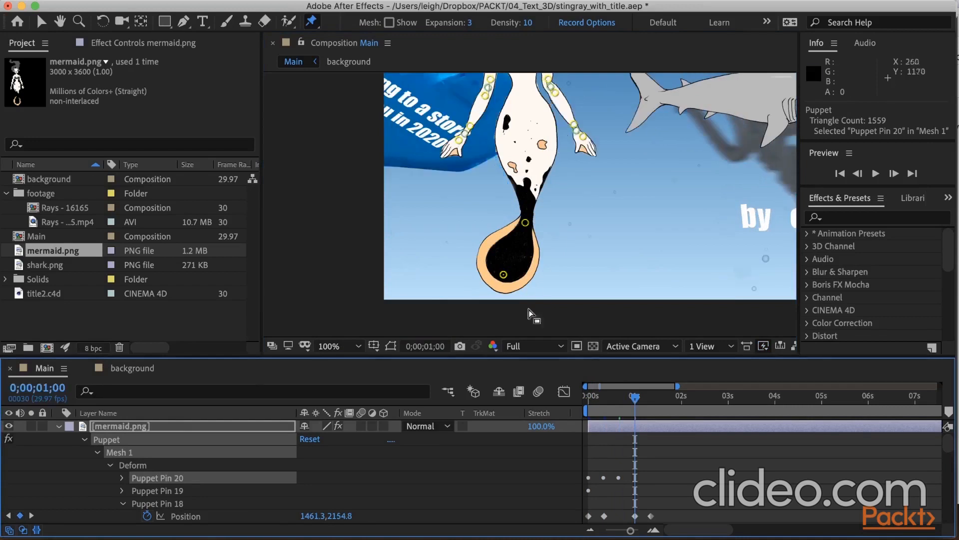
{"action": "left_click_drag", "start_coordinate": [503, 275], "coordinate": [526, 272]}
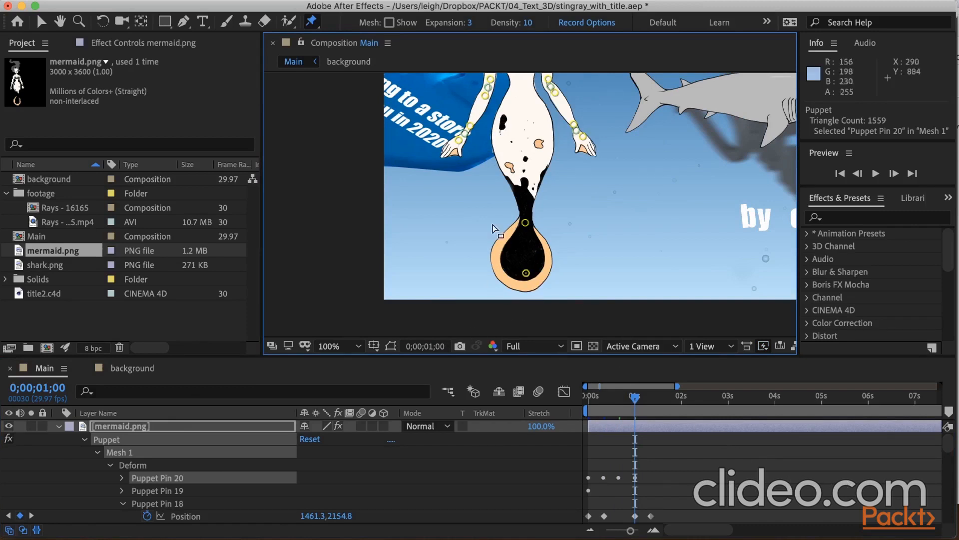
At 0;00;00;00, place puppet pins on the mermaid's forehead, the hair's base, its large bend, its outer curl and its tip.
{"action": "key", "text": "h"}
{"action": "left_click_drag", "start_coordinate": [490, 178], "coordinate": [488, 383]}
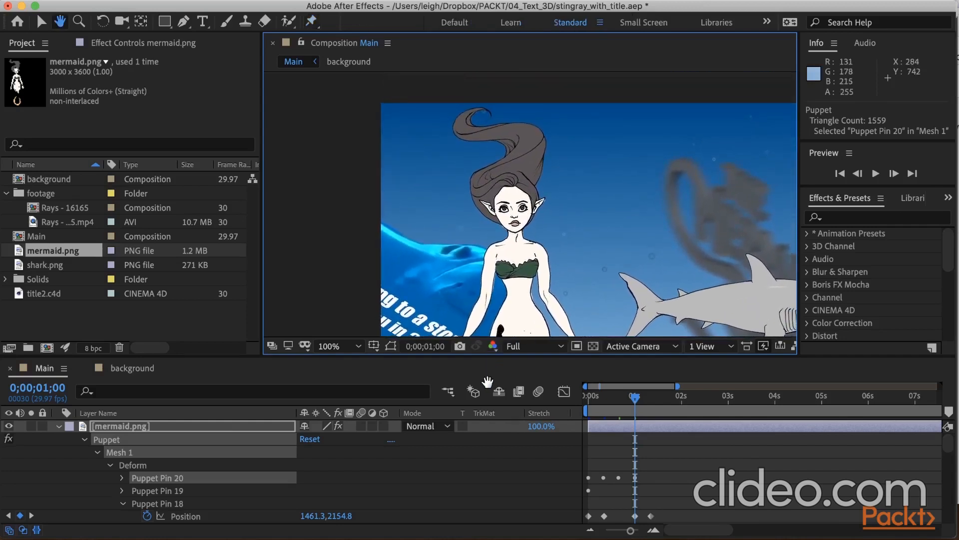
{"action": "key", "text": "super+p"}
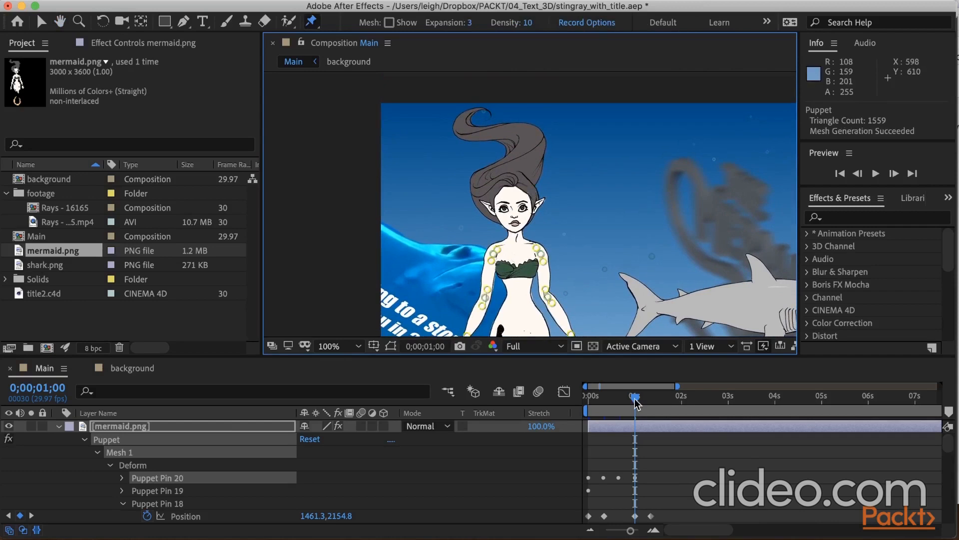
{"action": "left_click_drag", "start_coordinate": [636, 402], "coordinate": [586, 402]}
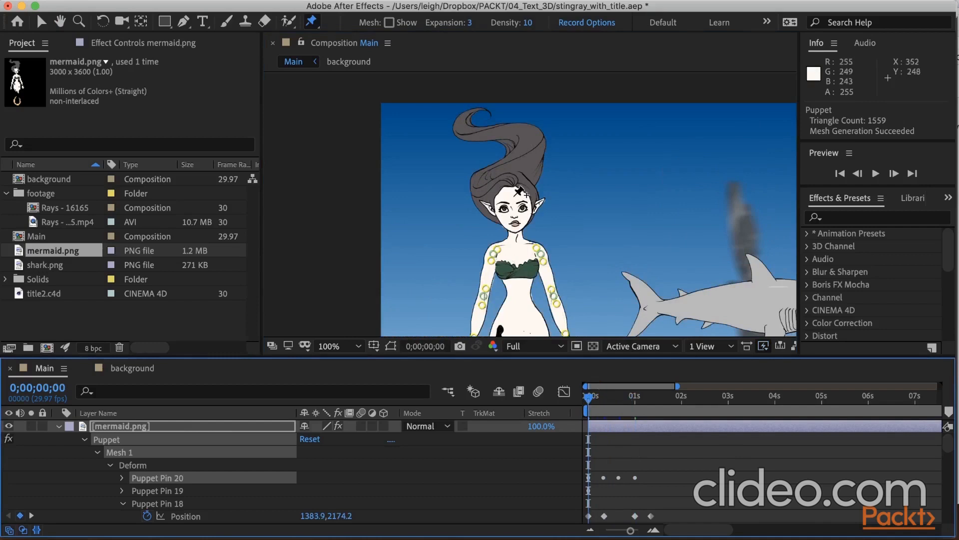
{"action": "left_click", "coordinate": [513, 194]}
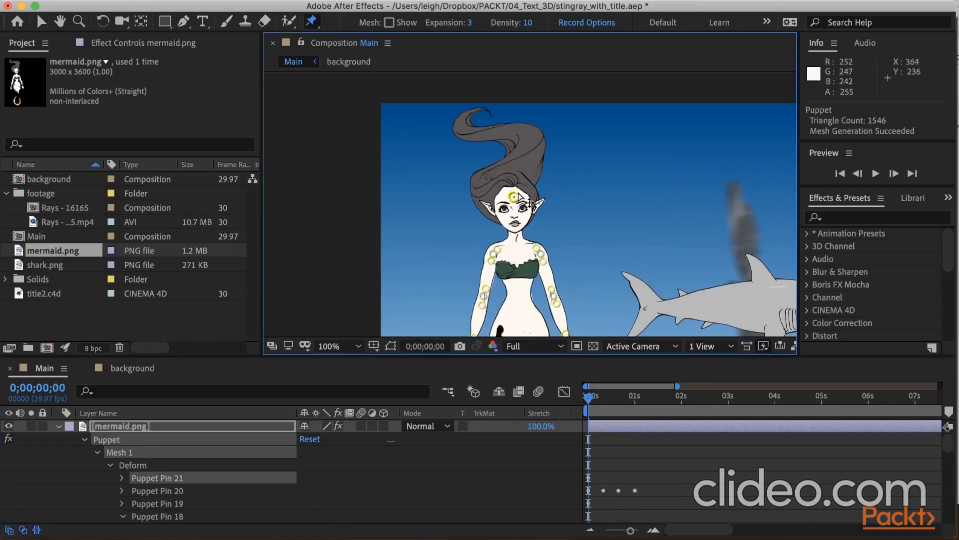
{"action": "left_click", "coordinate": [488, 176]}
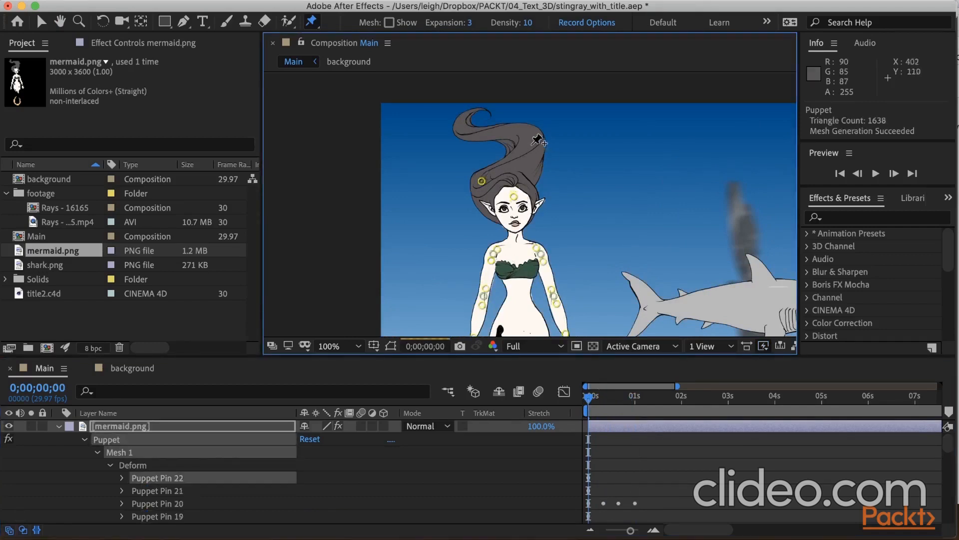
{"action": "left_click", "coordinate": [533, 140]}
{"action": "left_click", "coordinate": [463, 131]}
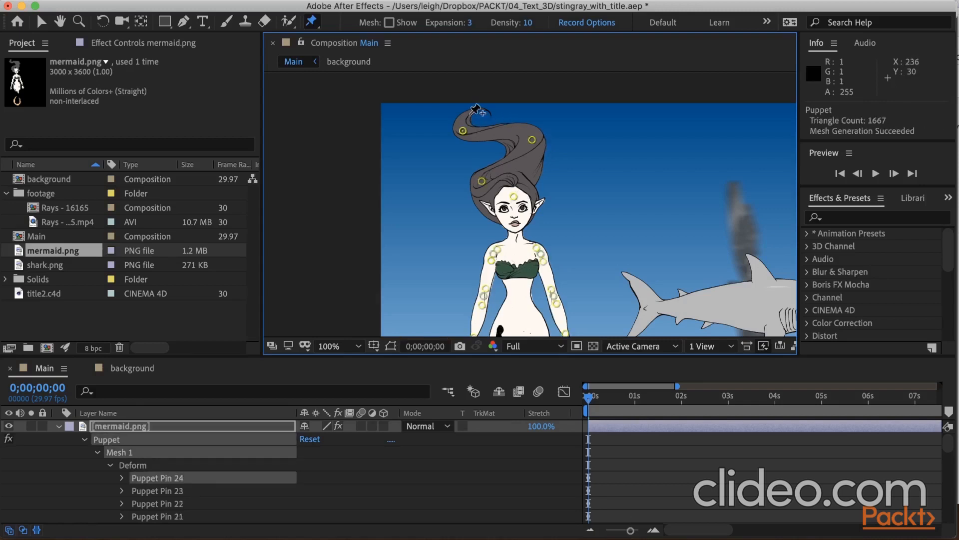
{"action": "left_click", "coordinate": [470, 113]}
At 0;00;00;10, lower the three pins at the hair's outer curl, tip and large bend slightly toward the head.
{"action": "left_click", "coordinate": [55, 387]}
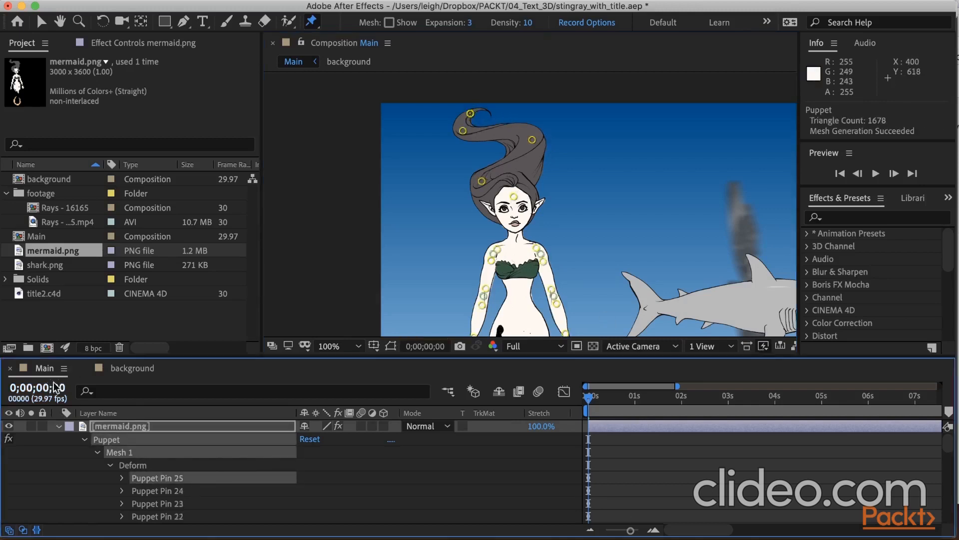
{"action": "type", "text": "10"}
{"action": "key", "text": "Return"}
{"action": "left_click", "coordinate": [463, 131]}
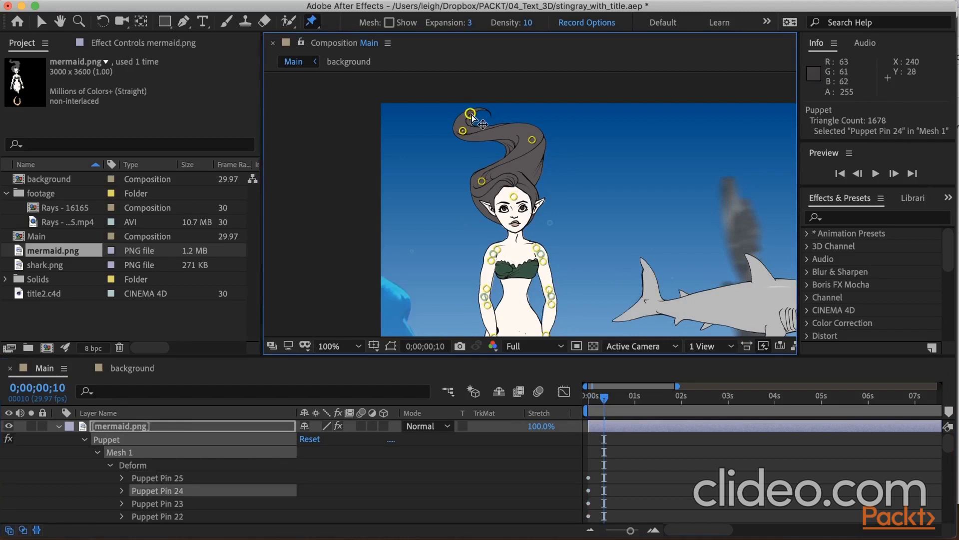
{"action": "left_click_drag", "start_coordinate": [472, 116], "coordinate": [472, 136]}
{"action": "left_click_drag", "start_coordinate": [532, 140], "coordinate": [532, 159]}
At 0;00;00;20, raise the hair's tip and outer curl pins.
{"action": "left_click", "coordinate": [57, 389]}
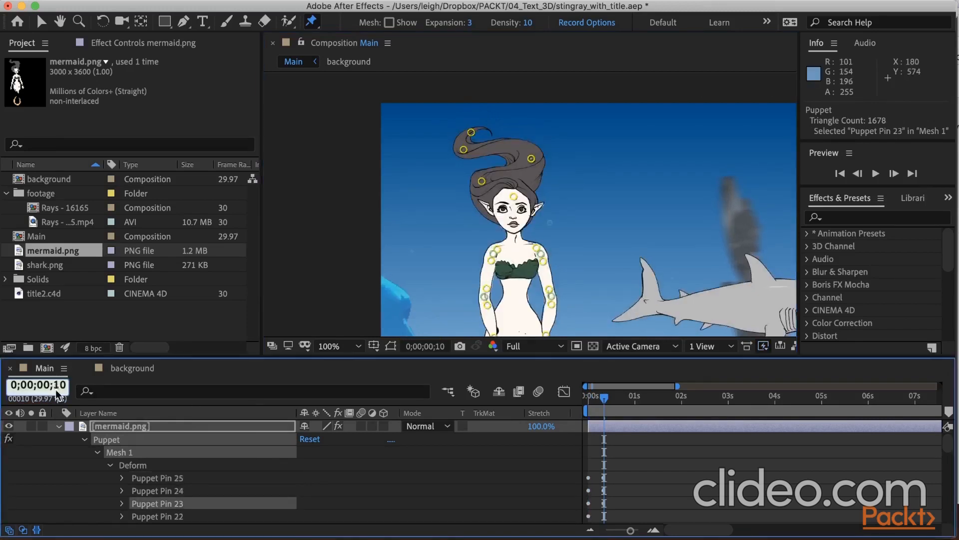
{"action": "type", "text": "20"}
{"action": "key", "text": "Return"}
{"action": "left_click", "coordinate": [471, 132]}
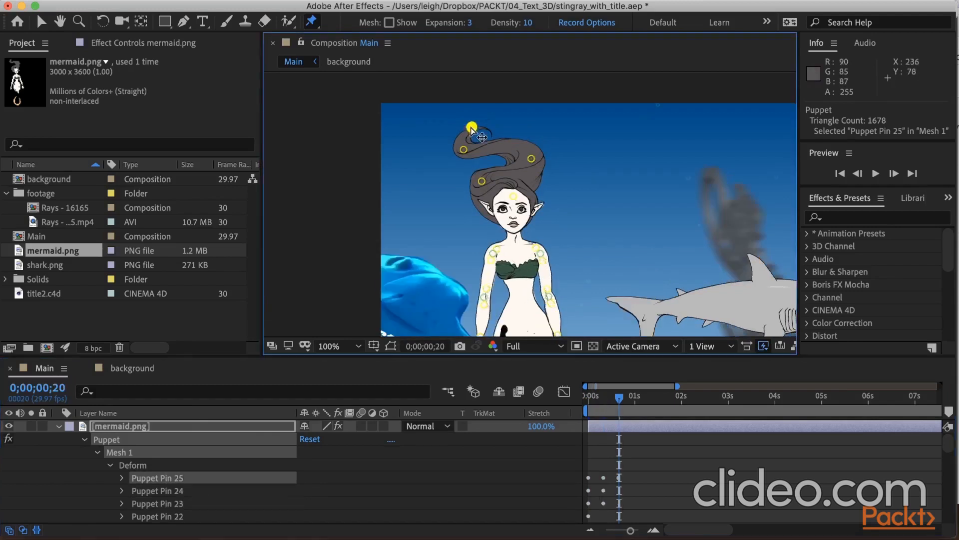
{"action": "left_click", "coordinate": [464, 149], "text": "shift"}
{"action": "left_click_drag", "start_coordinate": [464, 150], "coordinate": [464, 135]}
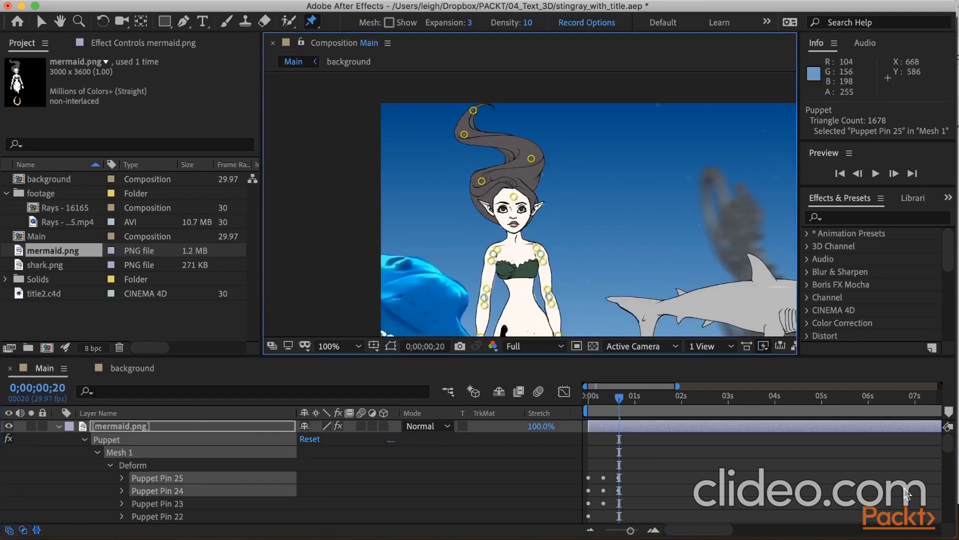
Copy all the mermaid's puppet pin keyframes and paste them repeatedly along the timeline, up to 0;00;06;20.
{"action": "scroll", "coordinate": [753, 489], "scroll_direction": "down", "scroll_amount": 20}
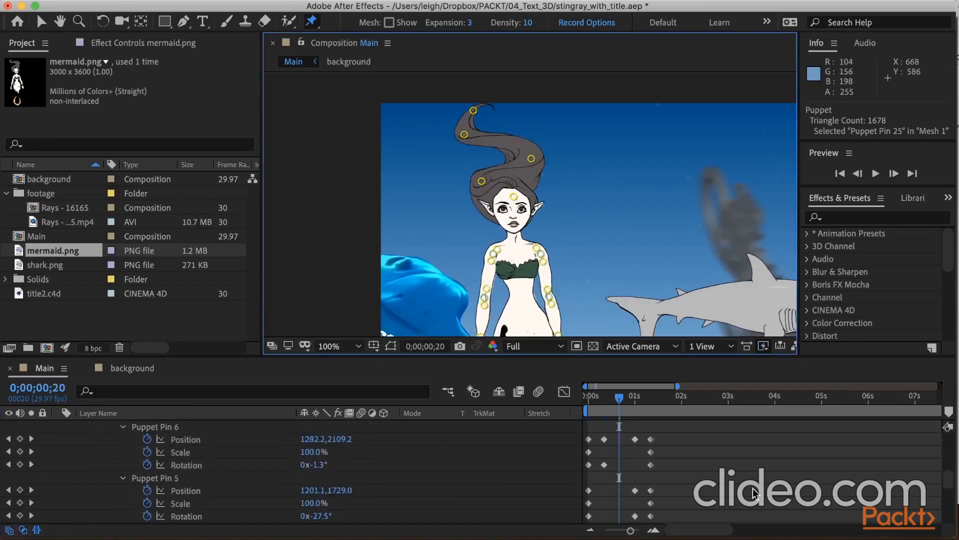
{"action": "scroll", "coordinate": [579, 442], "scroll_direction": "up", "scroll_amount": 20}
{"action": "left_click_drag", "start_coordinate": [699, 442], "coordinate": [571, 483]}
{"action": "key", "text": "super+c"}
{"action": "left_click_drag", "start_coordinate": [620, 398], "coordinate": [899, 401]}
{"action": "key", "text": "super+v"}
{"action": "key", "text": "super+v"}
Copy the mermaid's whole run of repeated pin keyframes and paste it at 0;00;07;20.
{"action": "key", "text": "super+v"}
{"action": "key", "text": "super+v"}
{"action": "scroll", "coordinate": [877, 401], "scroll_direction": "right", "scroll_amount": 20}
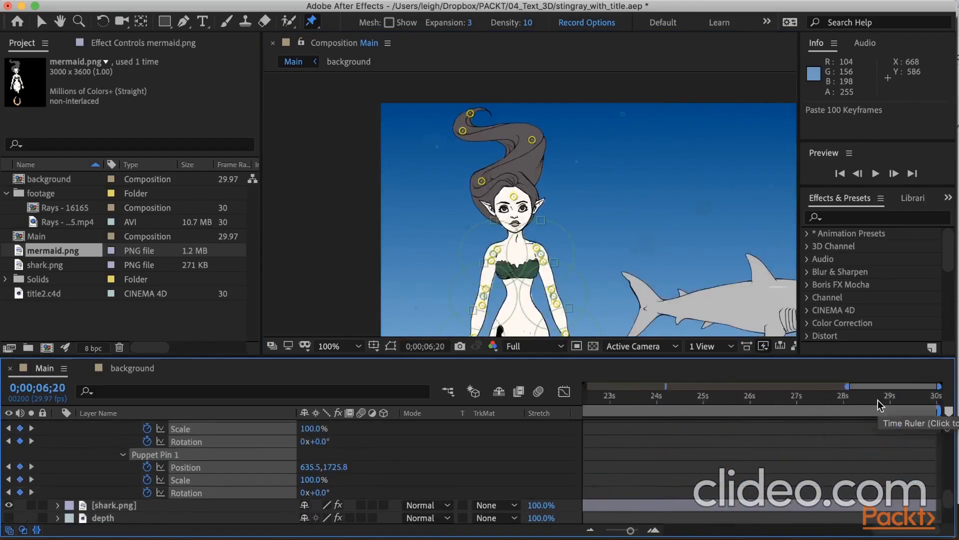
{"action": "left_click_drag", "start_coordinate": [677, 386], "coordinate": [795, 386]}
{"action": "left_click_drag", "start_coordinate": [764, 487], "coordinate": [582, 427]}
{"action": "key", "text": "super+c"}
{"action": "left_click_drag", "start_coordinate": [720, 398], "coordinate": [742, 403]}
Paste the copied keyframe run twice more, following the previous run and at 0;00;22;19, to fill the composition's duration.
{"action": "key", "text": "super+v"}
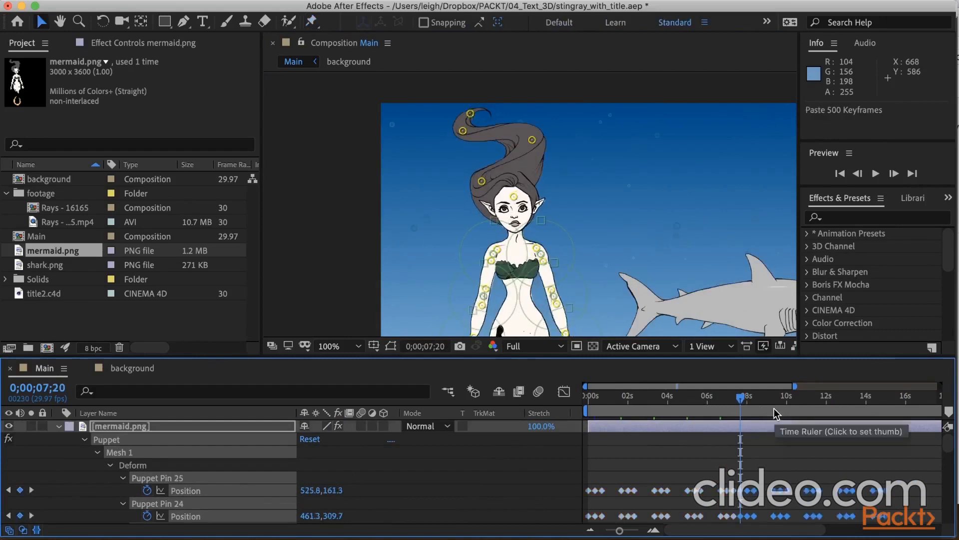
{"action": "left_click_drag", "start_coordinate": [900, 401], "coordinate": [894, 400]}
{"action": "key", "text": "super+v"}
{"action": "scroll", "coordinate": [893, 400], "scroll_direction": "right", "scroll_amount": 10}
{"action": "mouse_move", "coordinate": [797, 400]}
{"action": "left_mouse_down"}
{"action": "mouse_move", "coordinate": [794, 415]}
{"action": "mouse_move", "coordinate": [791, 400]}
{"action": "left_mouse_up"}
{"action": "key", "text": "super+v"}
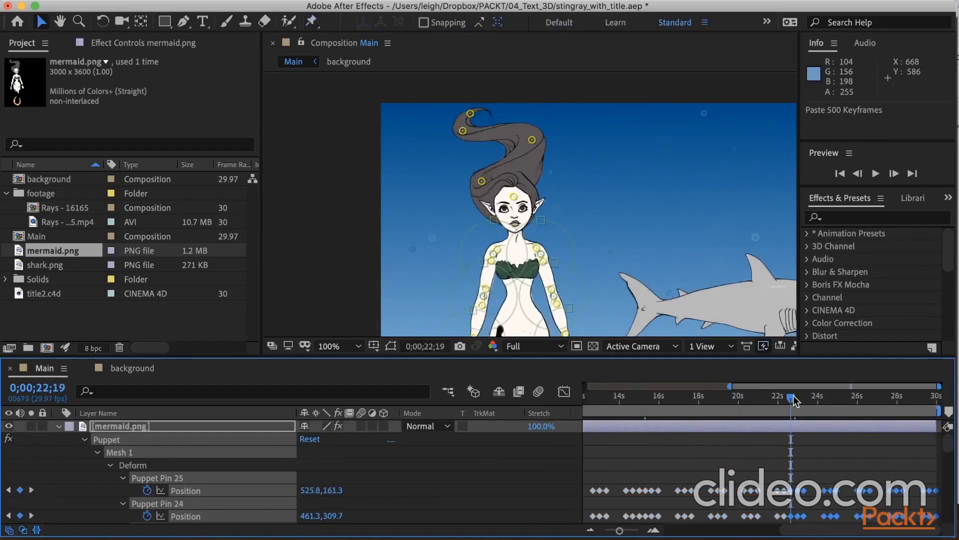
Fit the whole composition in the viewer and scrub through the mermaid animation from the start.
{"action": "key", "text": "Home"}
{"action": "left_click", "coordinate": [340, 346]}
{"action": "left_click", "coordinate": [337, 77]}
{"action": "left_click_drag", "start_coordinate": [588, 398], "coordinate": [688, 396]}
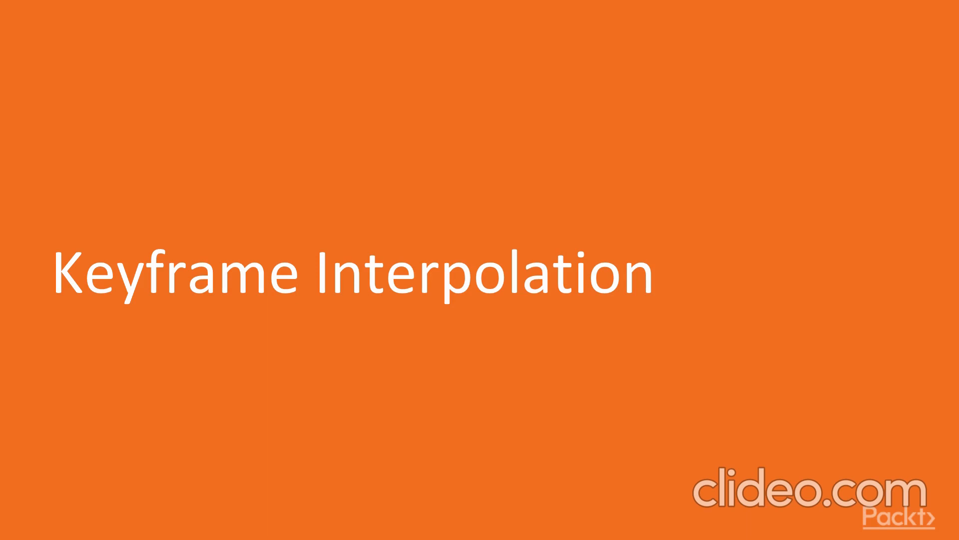
Select the shark's Position keyframes for Puppet Pins 4, 3 and 1 from 0;00;03;00 to 0;00;03;20 and inspect their speed graph.
{"action": "left_click_drag", "start_coordinate": [543, 386], "coordinate": [718, 444]}
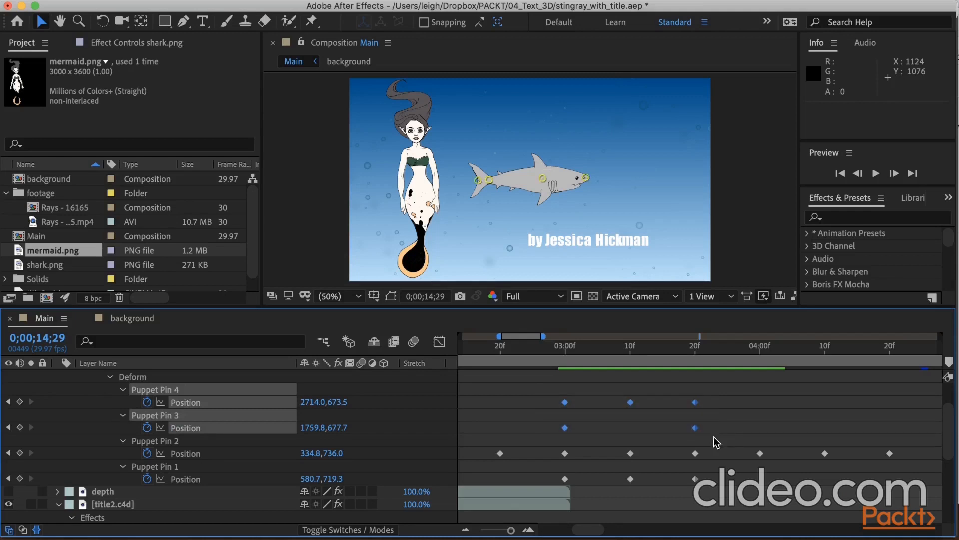
{"action": "left_click_drag", "start_coordinate": [729, 482], "coordinate": [552, 477]}
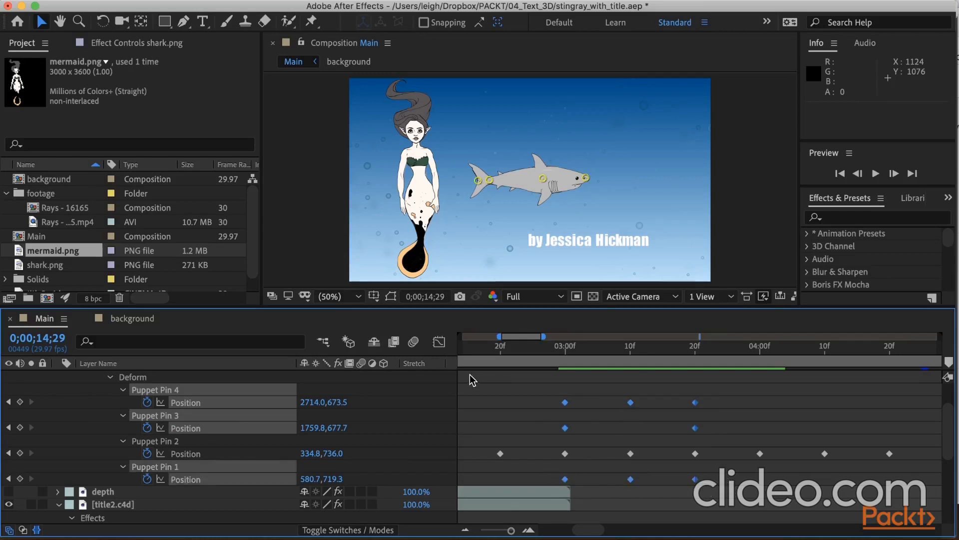
{"action": "left_click", "coordinate": [439, 343]}
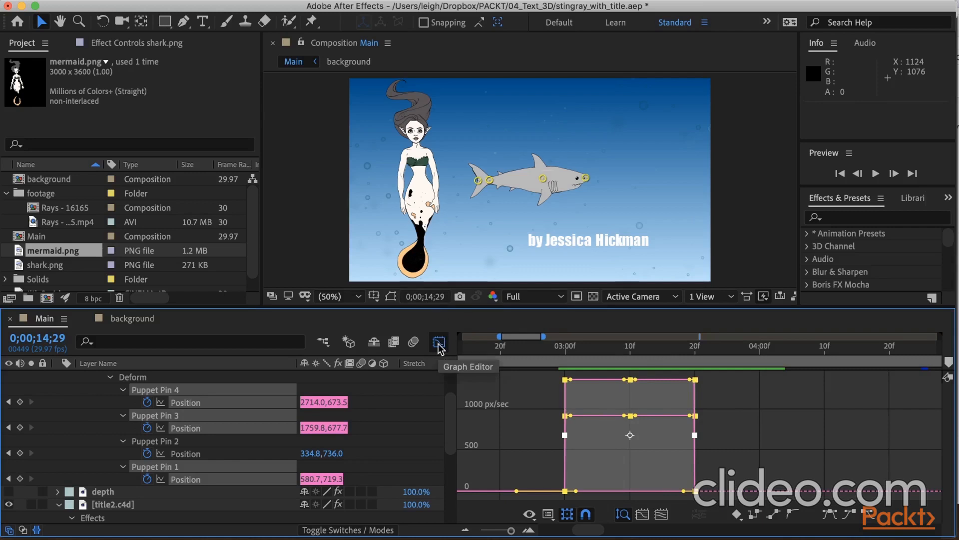
{"action": "left_click", "coordinate": [439, 345]}
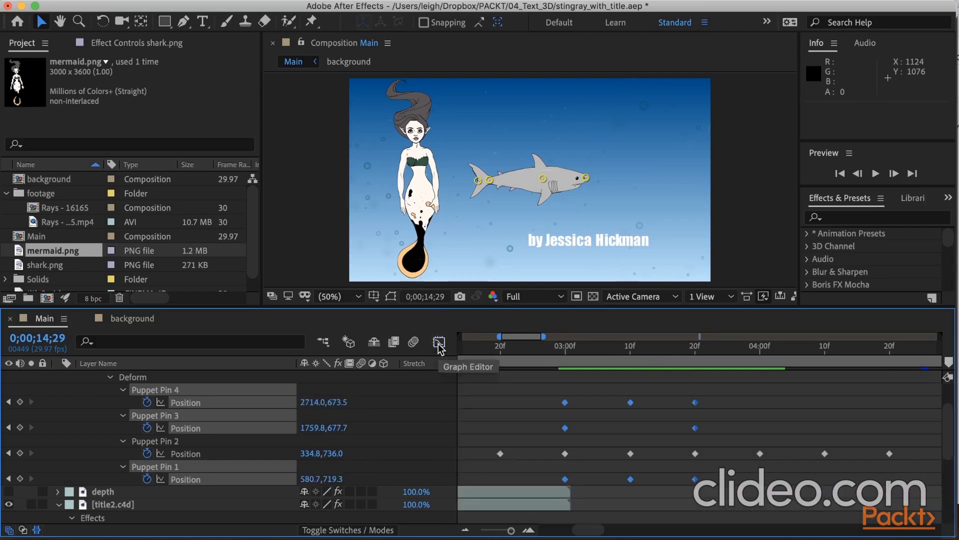
Apply Easy Ease to the selected shark puppet pin keyframes.
{"action": "right_click", "coordinate": [565, 403]}
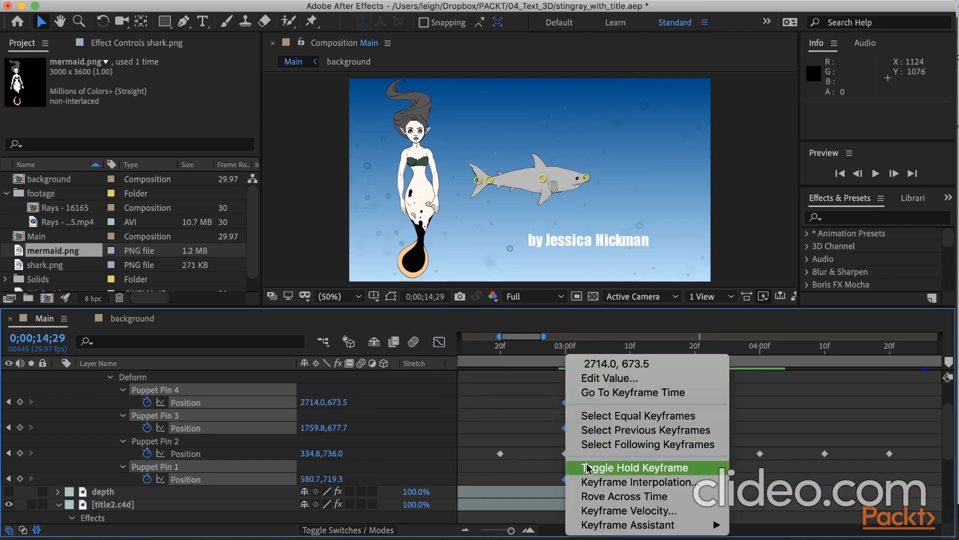
{"action": "mouse_move", "coordinate": [637, 525]}
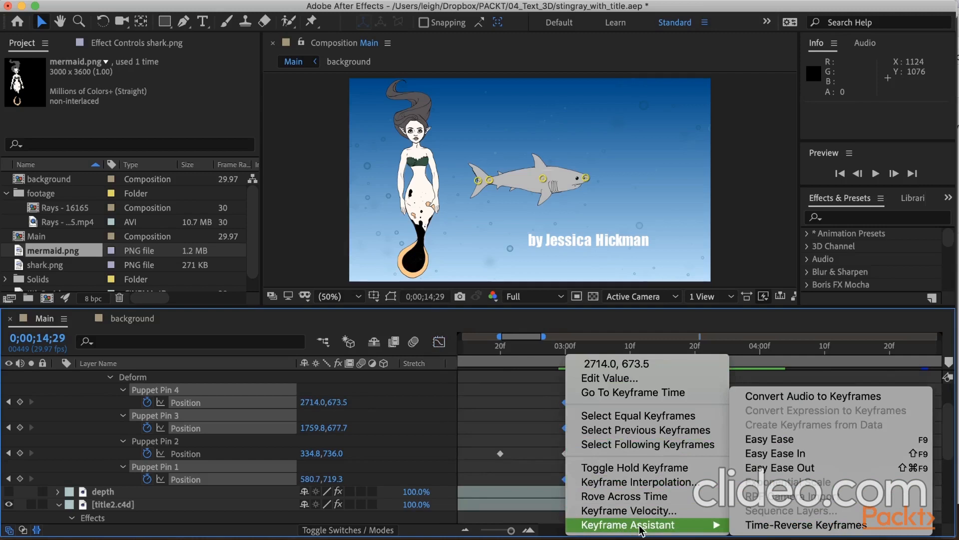
{"action": "left_click", "coordinate": [772, 444]}
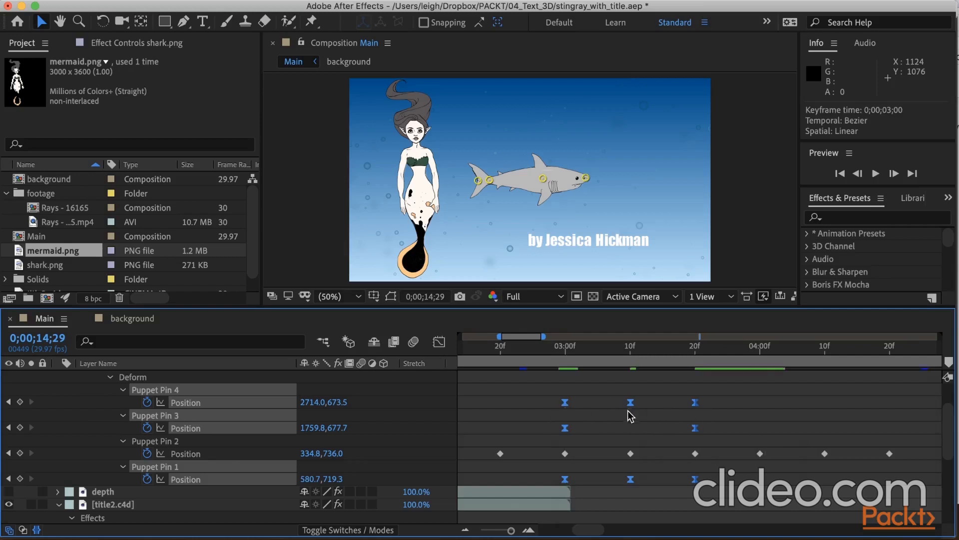
In the speed graph, raise the incoming speed of the eased shark keyframes at 0;00;03;10 and 0;00;03;20 to about 1126 px/sec.
{"action": "left_click", "coordinate": [438, 342]}
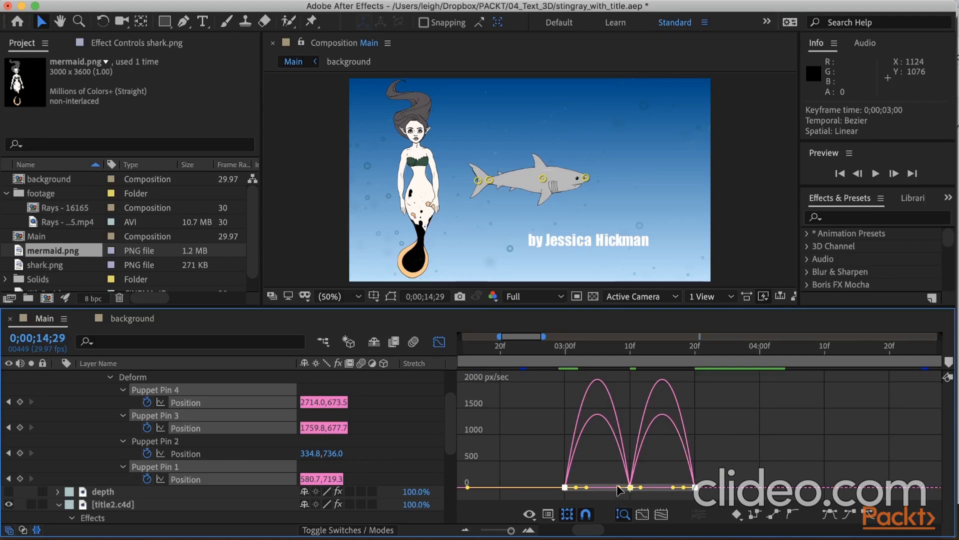
{"action": "left_click_drag", "start_coordinate": [619, 488], "coordinate": [633, 430]}
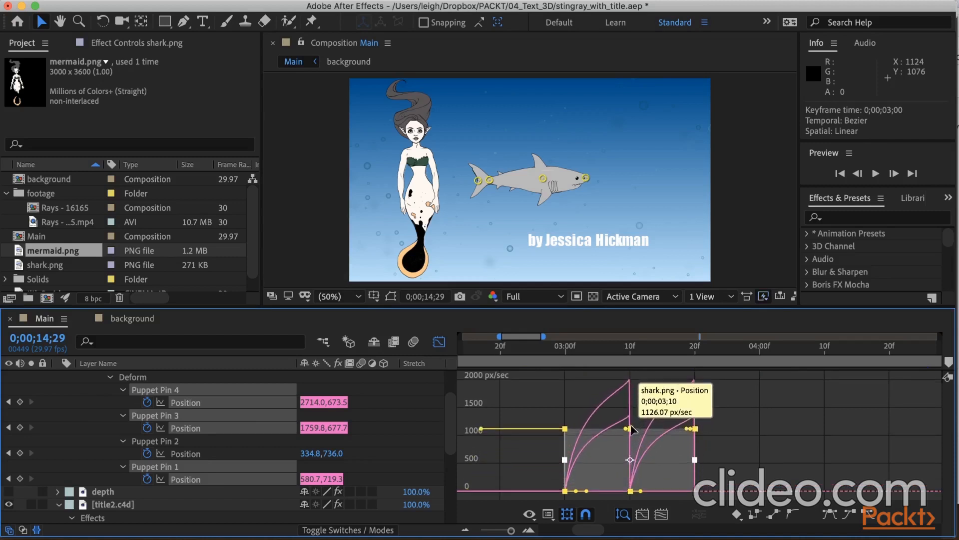
{"action": "left_click_drag", "start_coordinate": [565, 353], "coordinate": [634, 362]}
{"action": "left_click_drag", "start_coordinate": [647, 362], "coordinate": [697, 362]}
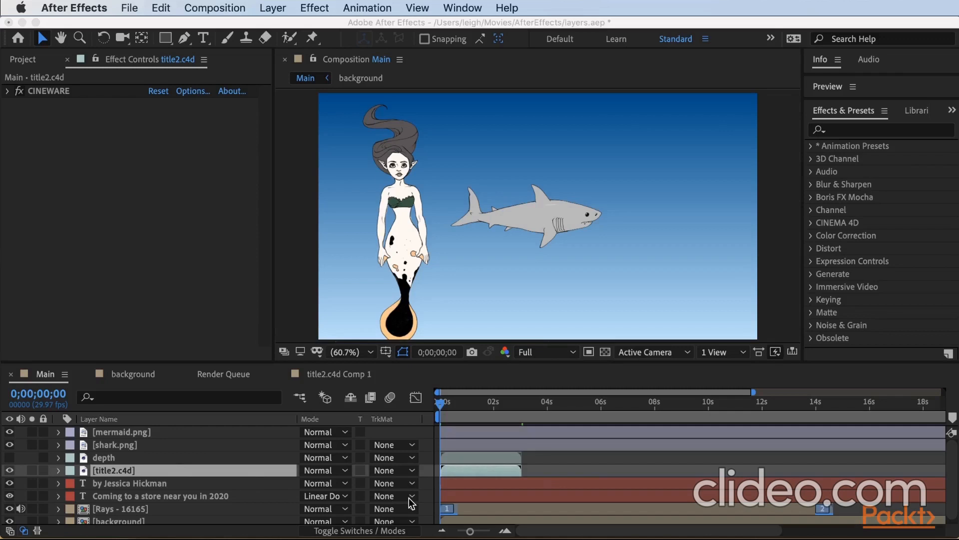
Move the title2.c4d layer and the author credit text layer together so they start at 0;00;04;00.
{"action": "left_click", "coordinate": [450, 411]}
{"action": "left_click_drag", "start_coordinate": [441, 403], "coordinate": [549, 407]}
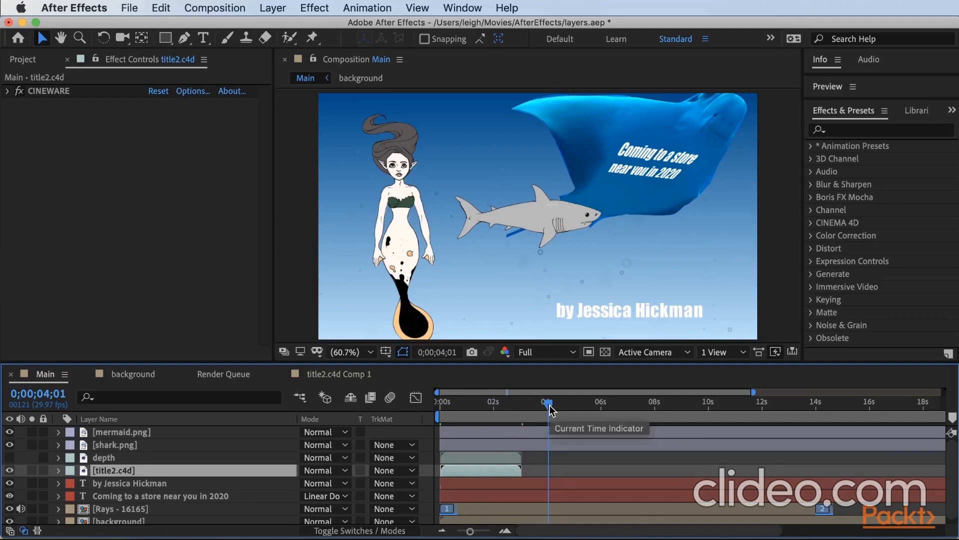
{"action": "left_click", "coordinate": [197, 483], "text": "shift"}
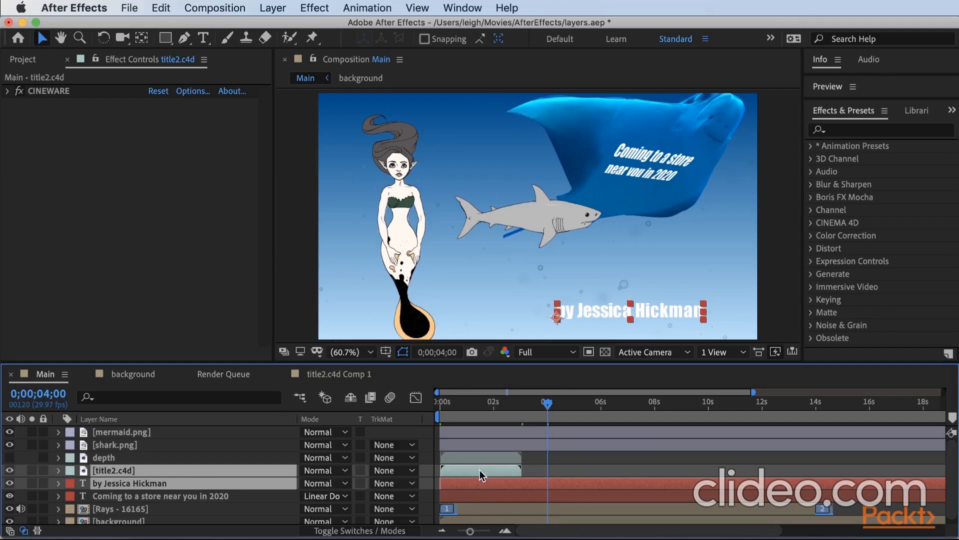
{"action": "left_click_drag", "start_coordinate": [481, 474], "coordinate": [587, 467]}
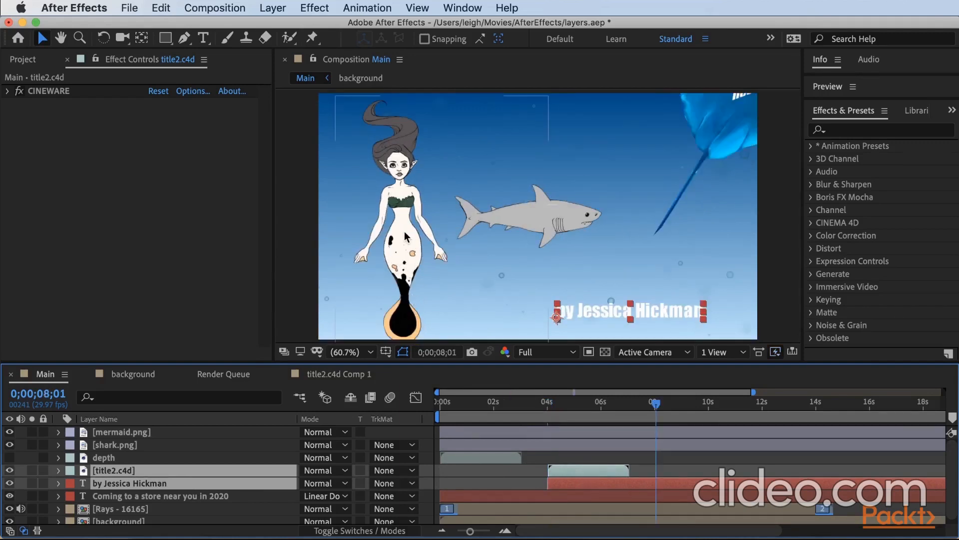
Set a Position keyframe for the mermaid layer at 0;00;08;01.
{"action": "left_click", "coordinate": [97, 433]}
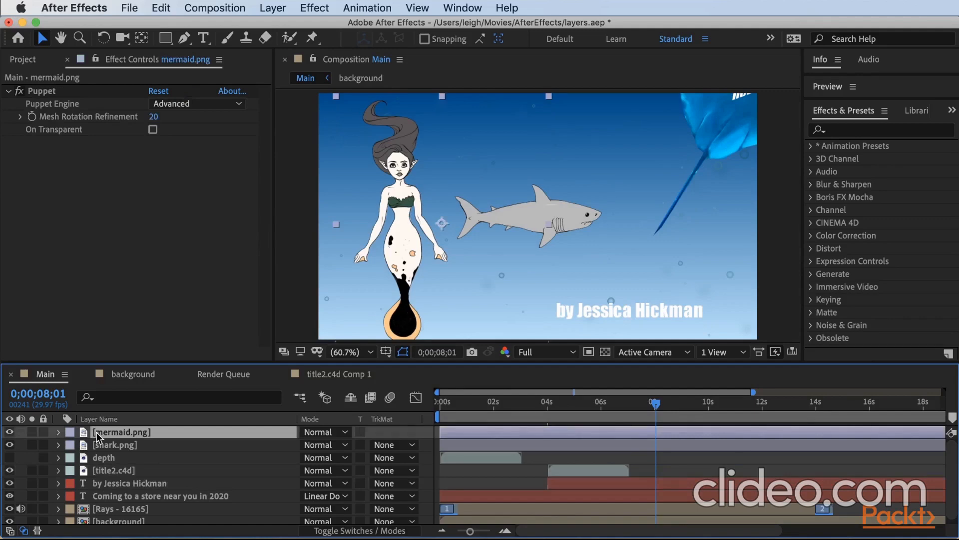
{"action": "key", "text": "p"}
{"action": "left_click", "coordinate": [99, 444]}
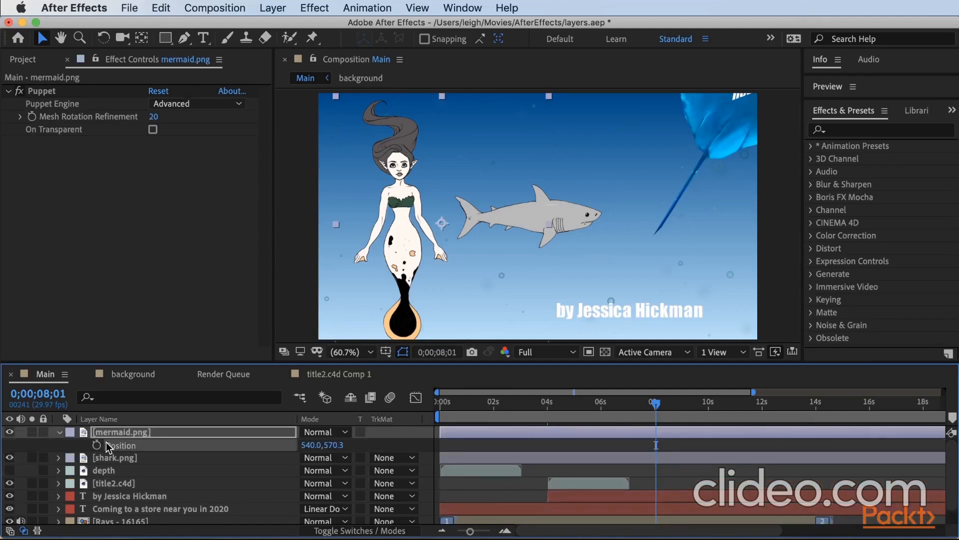
{"action": "left_click", "coordinate": [96, 445]}
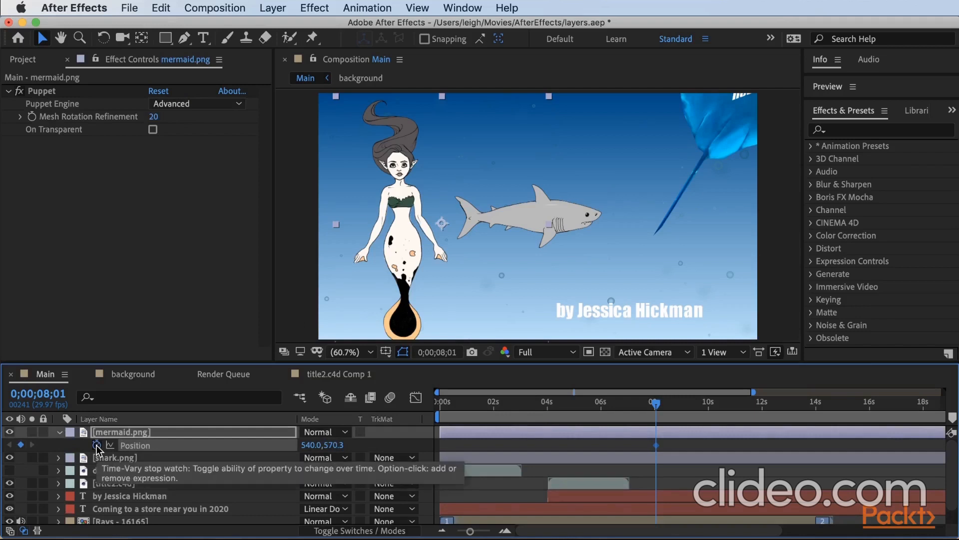
At 0;00;07;00, move the mermaid straight down below the frame to about 540, 1696 and scrub around that keyframe.
{"action": "left_click_drag", "start_coordinate": [655, 404], "coordinate": [633, 415]}
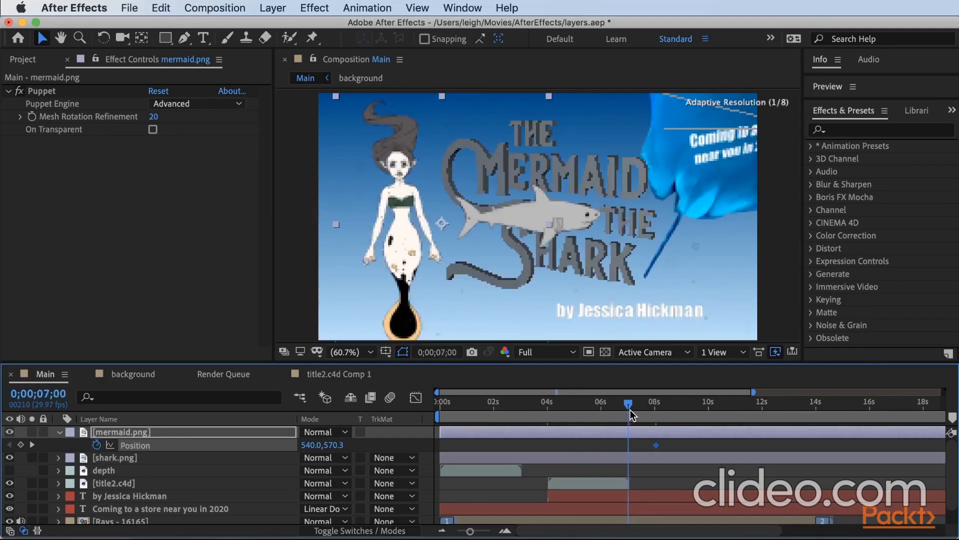
{"action": "left_click_drag", "start_coordinate": [394, 243], "coordinate": [394, 500]}
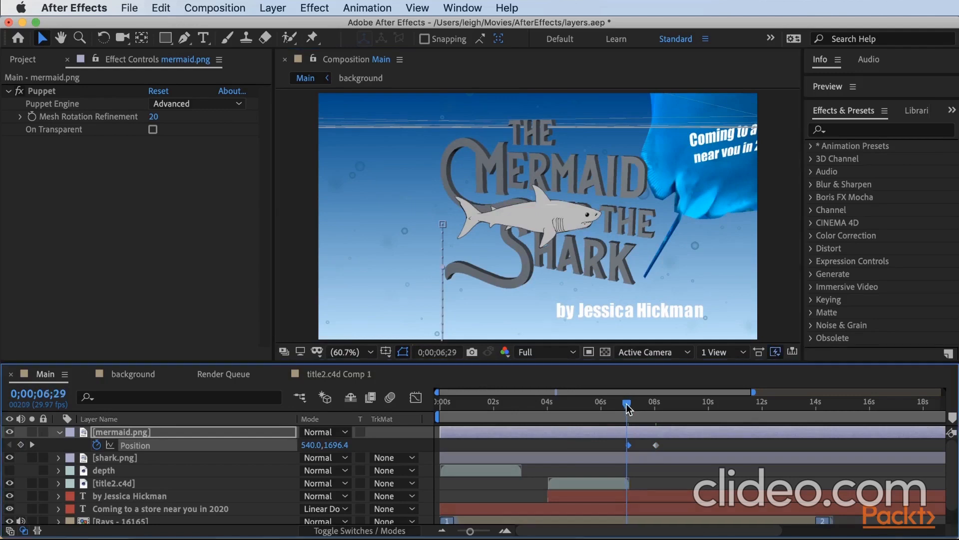
{"action": "left_click_drag", "start_coordinate": [629, 407], "coordinate": [630, 409]}
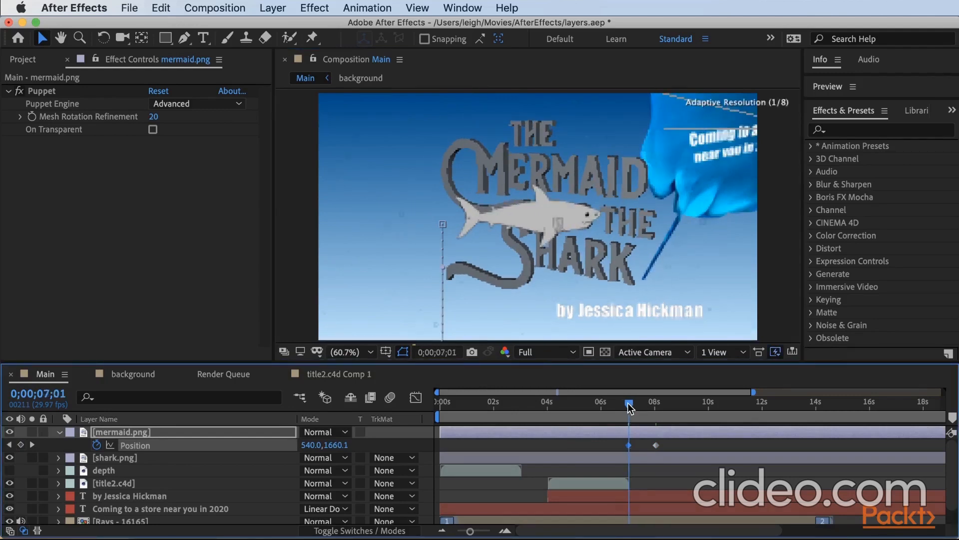
{"action": "left_click_drag", "start_coordinate": [629, 404], "coordinate": [627, 405]}
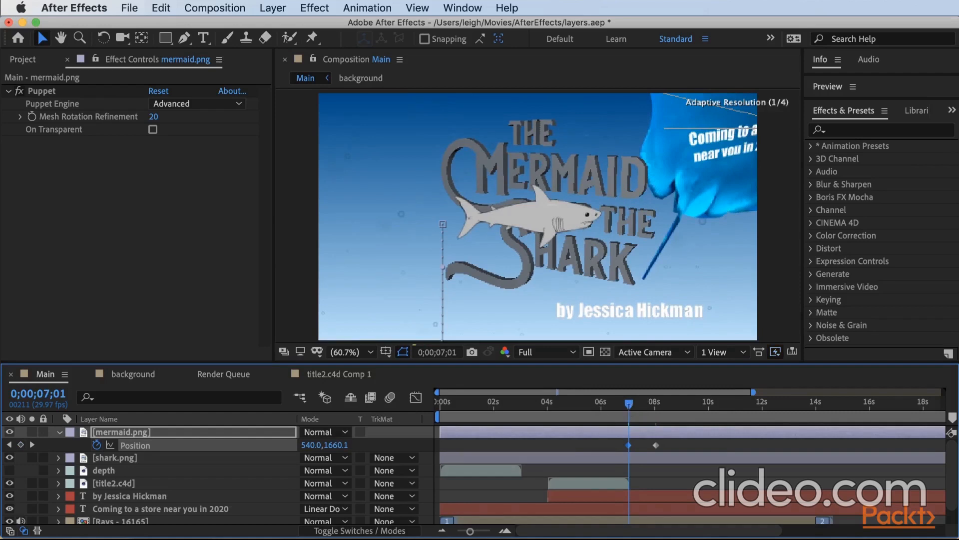
Enable Position keyframing on the shark layer at 0;00;07;00 and move the shark off the frame's left edge to about -372, 540.
{"action": "left_click", "coordinate": [197, 459]}
{"action": "left_click", "coordinate": [197, 459]}
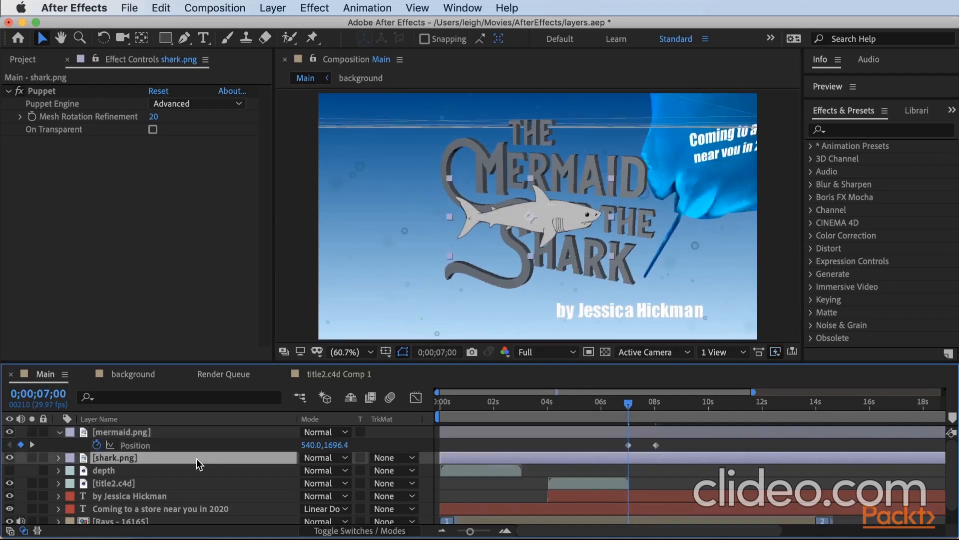
{"action": "key", "text": "p"}
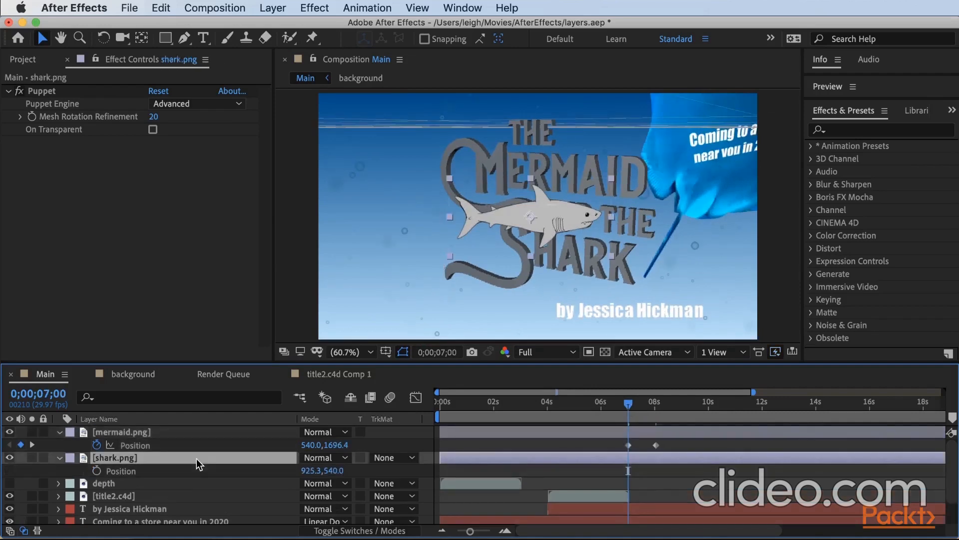
{"action": "left_click", "coordinate": [96, 470]}
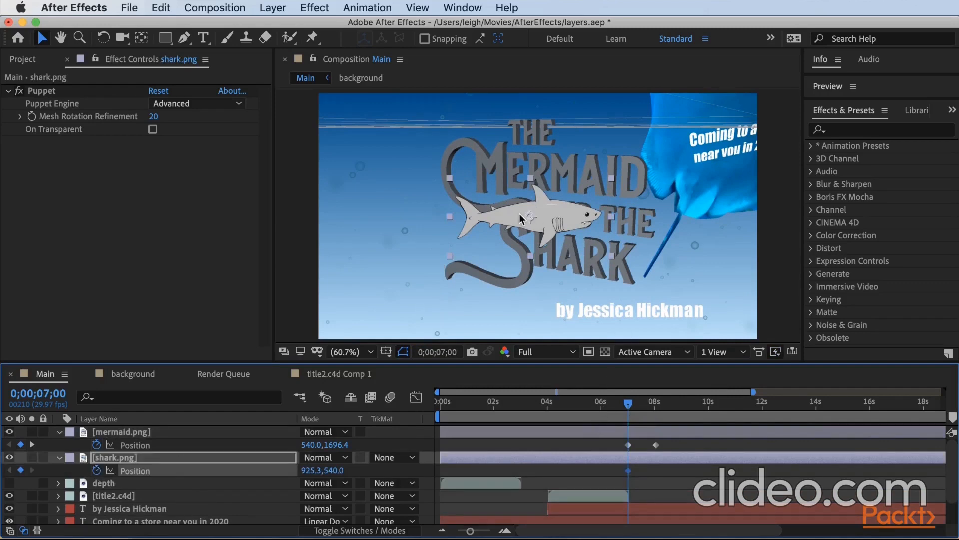
{"action": "left_click_drag", "start_coordinate": [545, 220], "coordinate": [241, 220]}
At 0;00;09;00, move the shark horizontally across the frame and past its right edge to about 2262, 540.
{"action": "left_click_drag", "start_coordinate": [628, 403], "coordinate": [685, 407]}
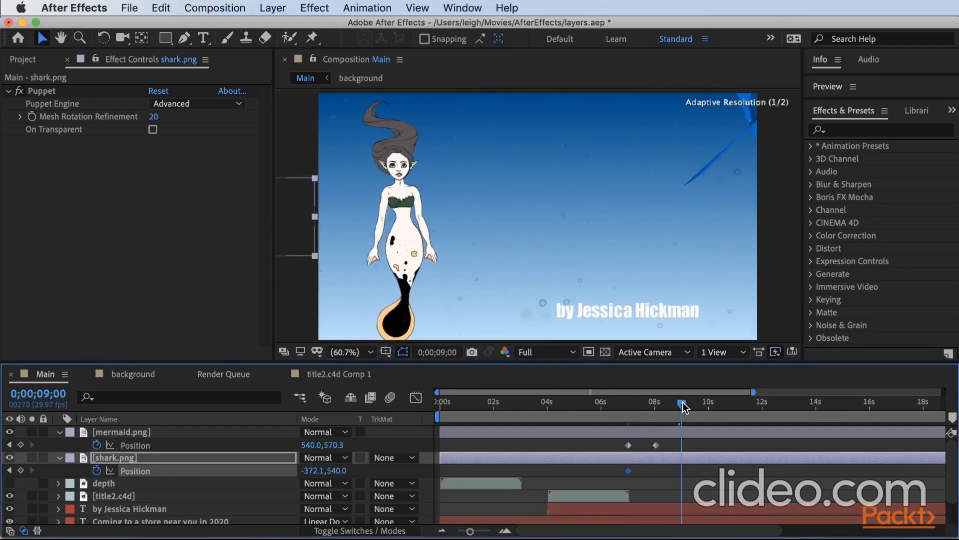
{"action": "left_click_drag", "start_coordinate": [288, 237], "coordinate": [892, 245]}
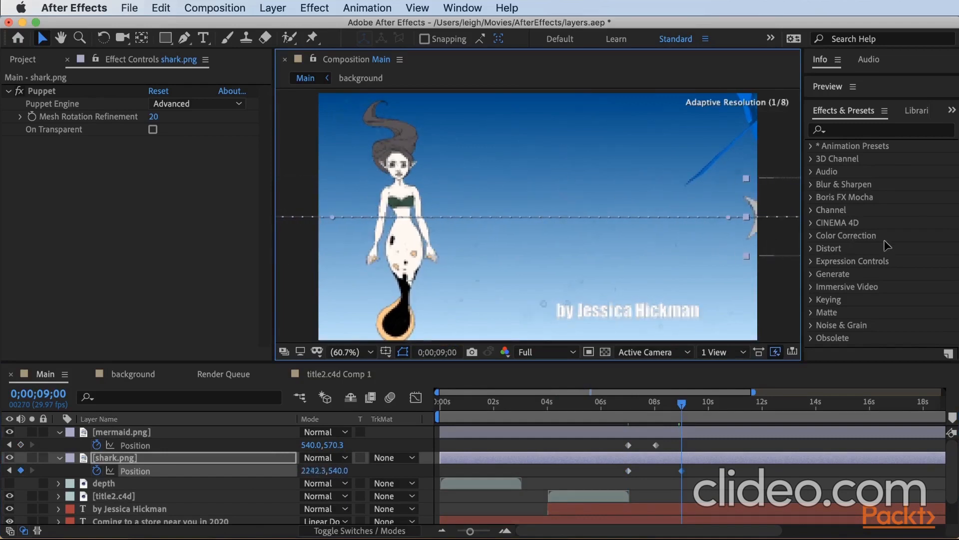
{"action": "mouse_move", "coordinate": [681, 403]}
{"action": "left_mouse_down"}
{"action": "mouse_move", "coordinate": [631, 422]}
{"action": "mouse_move", "coordinate": [683, 419]}
{"action": "left_mouse_up"}
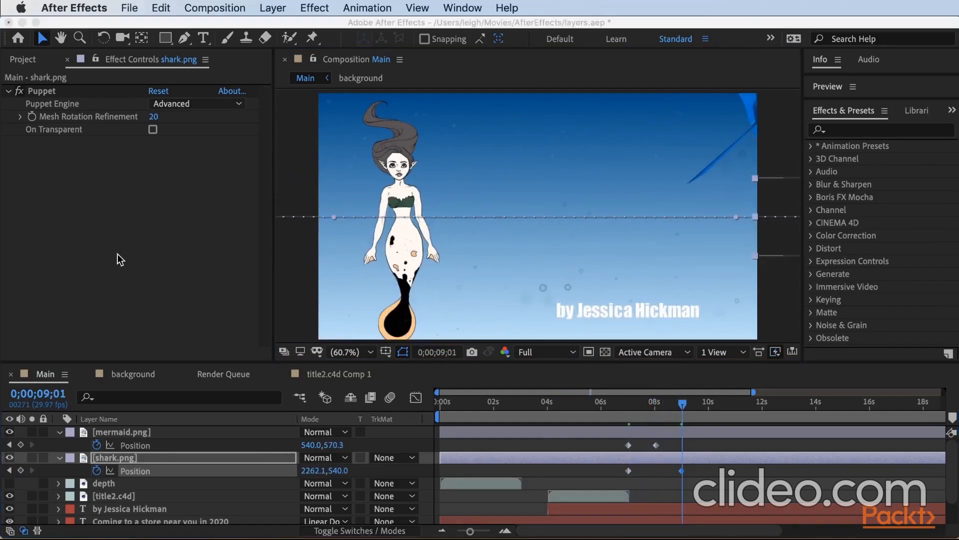
Split the shark layer at 0;00;09;01 and flip the second part horizontally.
{"action": "left_click", "coordinate": [577, 457]}
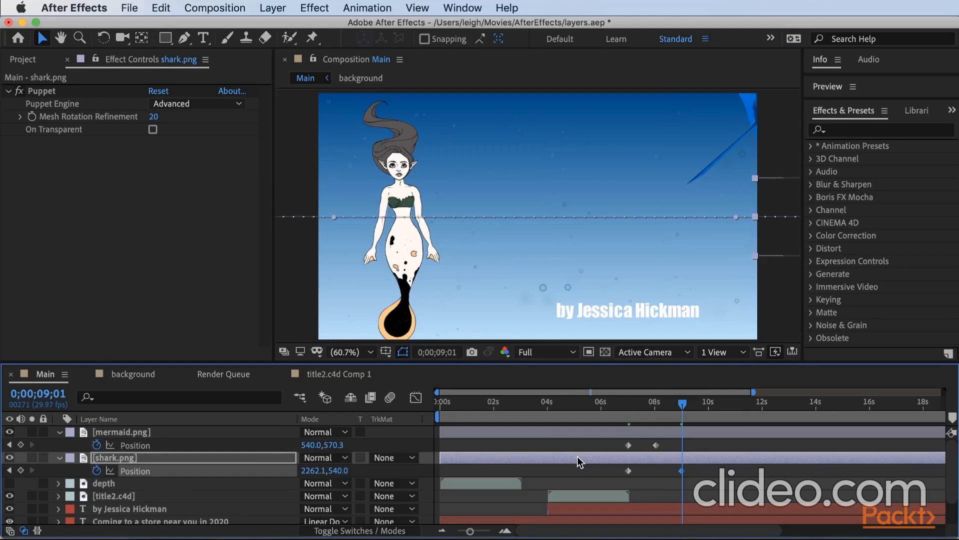
{"action": "key", "text": "super+shift+d"}
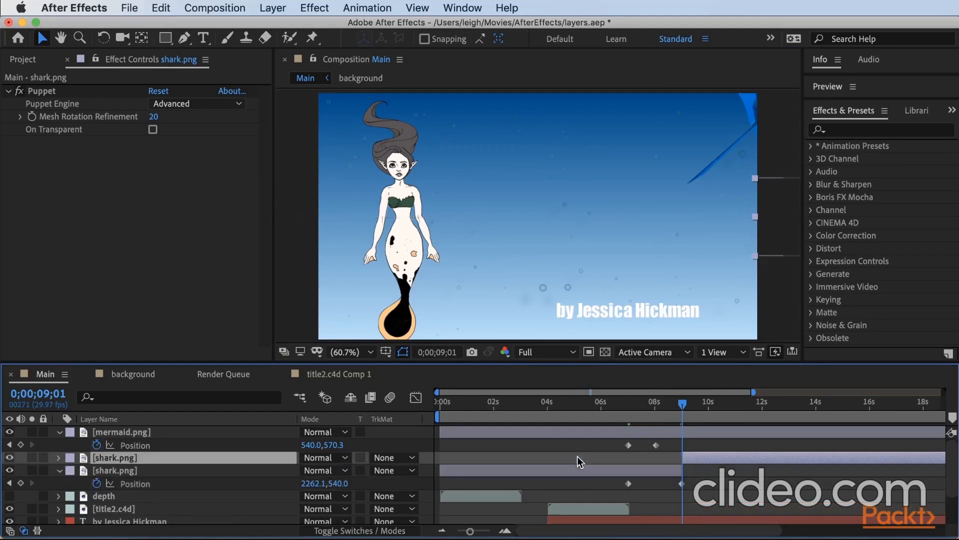
{"action": "right_click", "coordinate": [783, 231]}
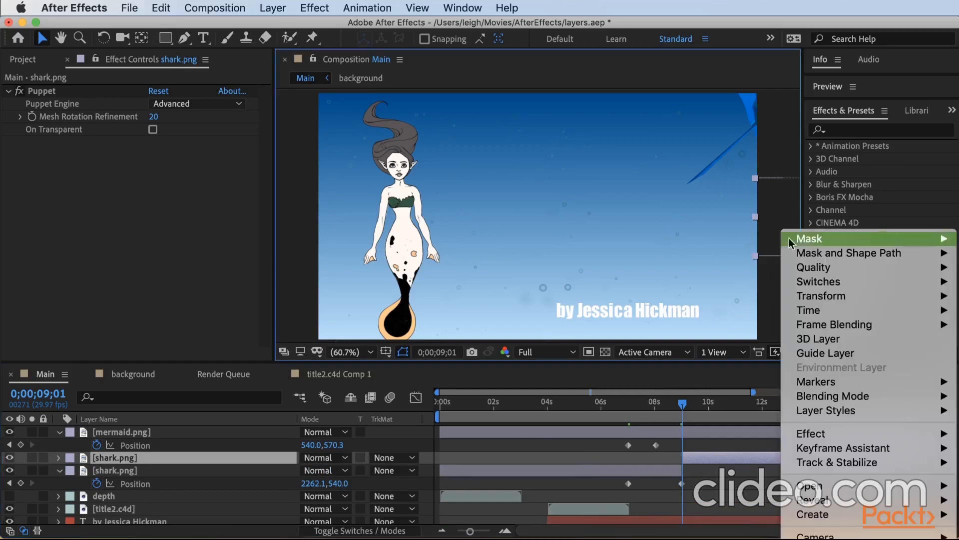
{"action": "mouse_move", "coordinate": [806, 295]}
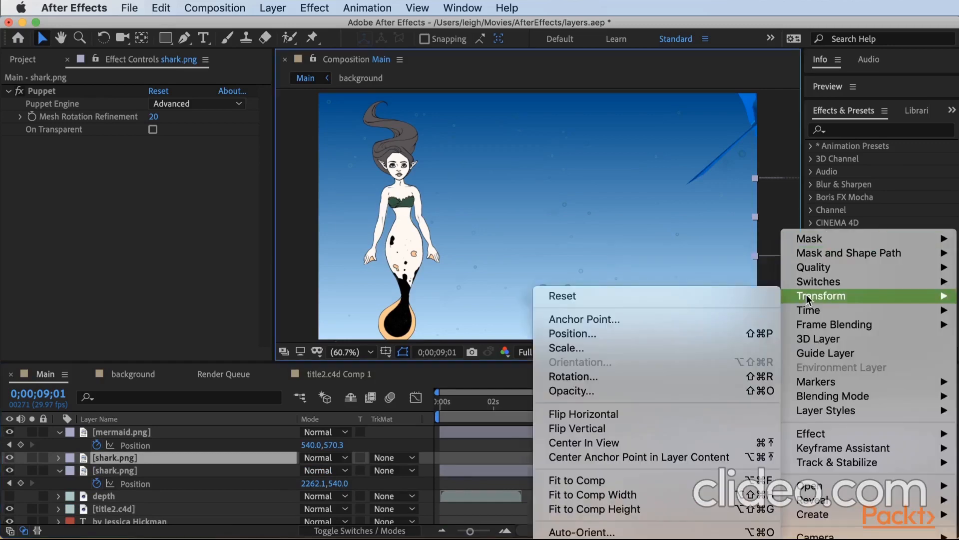
{"action": "left_click", "coordinate": [660, 413]}
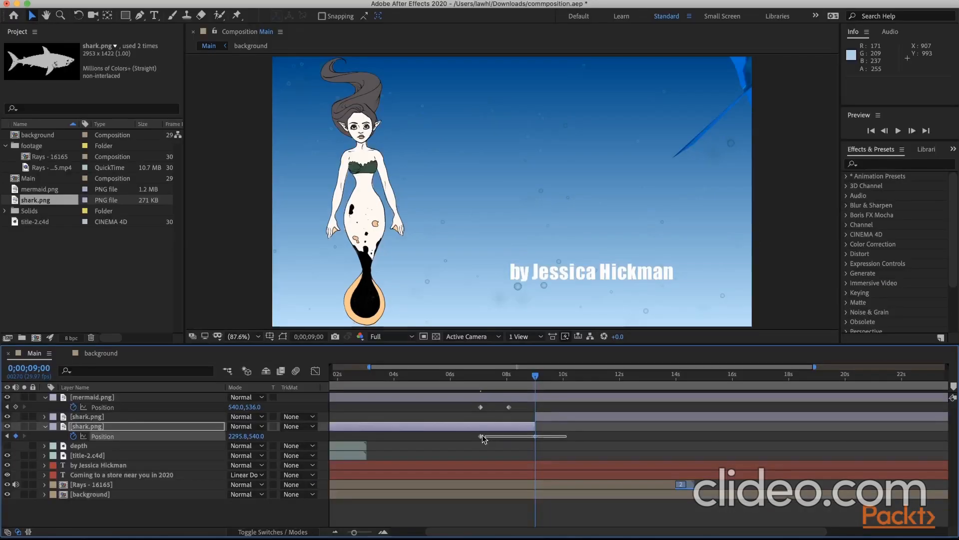
Time-reverse the second shark layer's Position keyframes and shift both so they begin where that layer starts, at about 0;00;09;01.
{"action": "left_click_drag", "start_coordinate": [566, 433], "coordinate": [465, 437]}
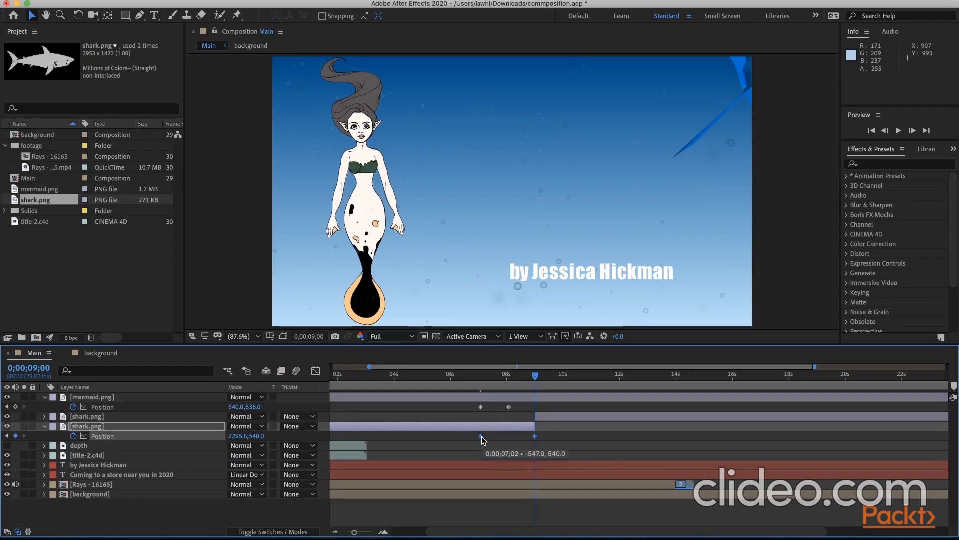
{"action": "right_click", "coordinate": [482, 436]}
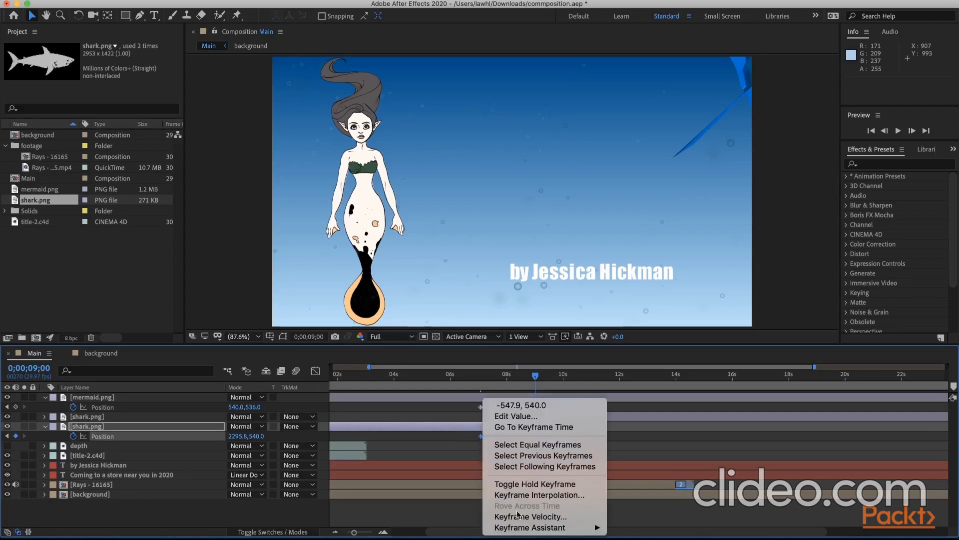
{"action": "mouse_move", "coordinate": [530, 527]}
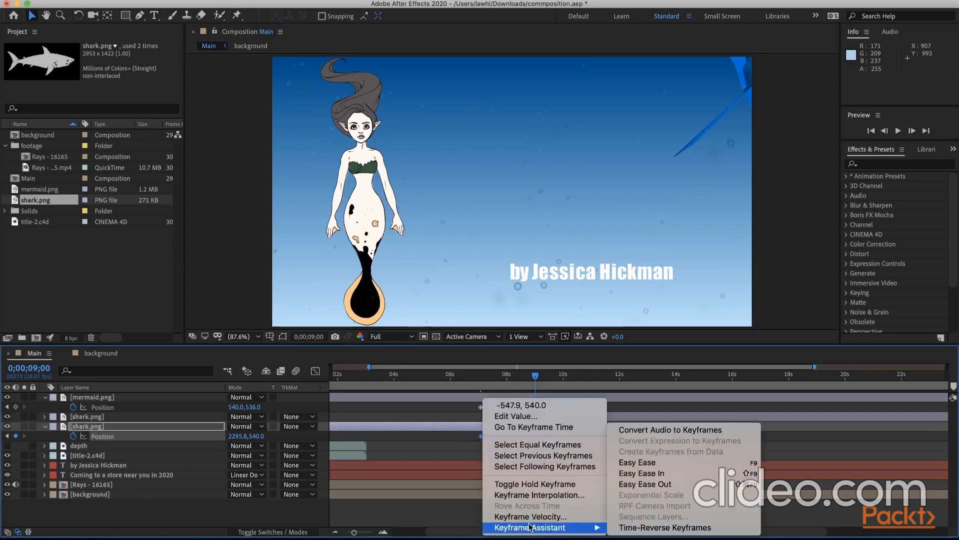
{"action": "left_click", "coordinate": [622, 527]}
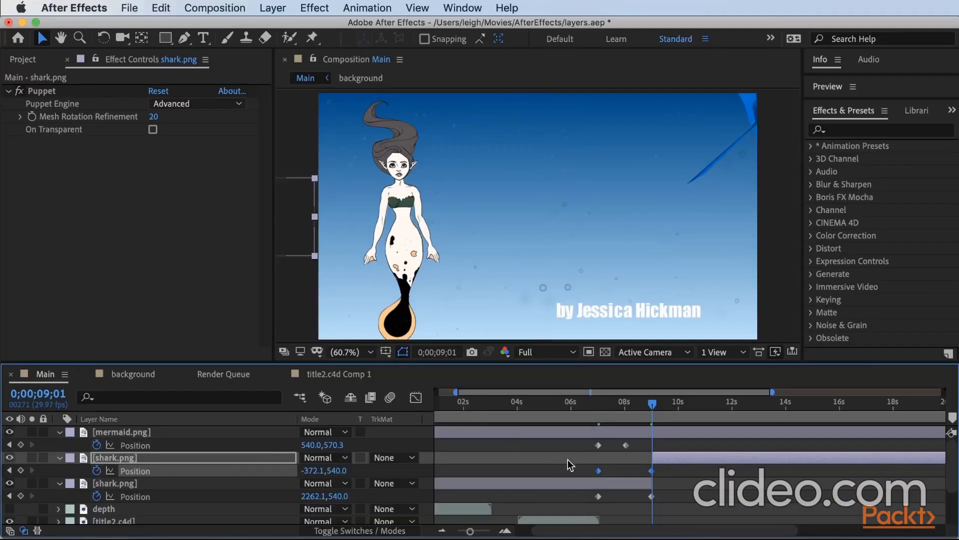
{"action": "left_click_drag", "start_coordinate": [599, 471], "coordinate": [651, 465]}
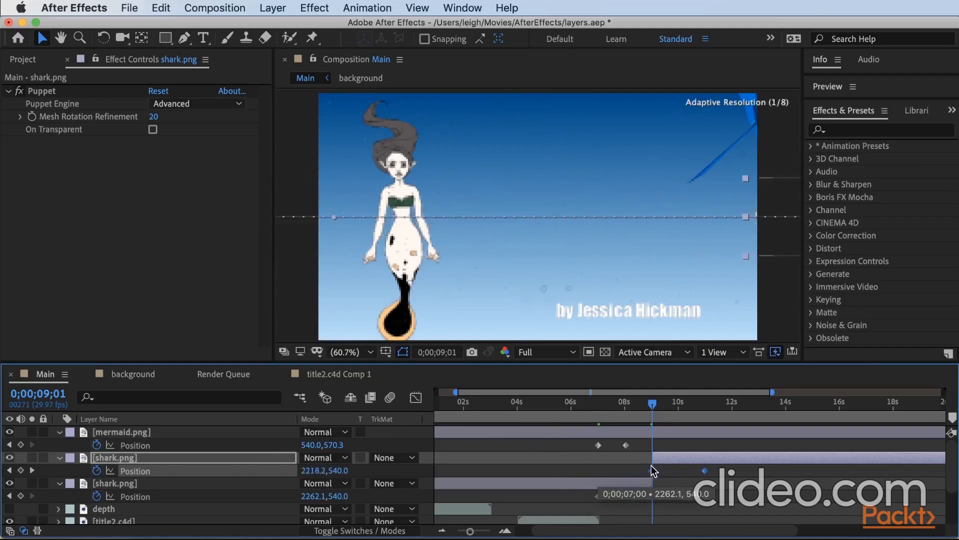
{"action": "left_click_drag", "start_coordinate": [655, 415], "coordinate": [675, 419]}
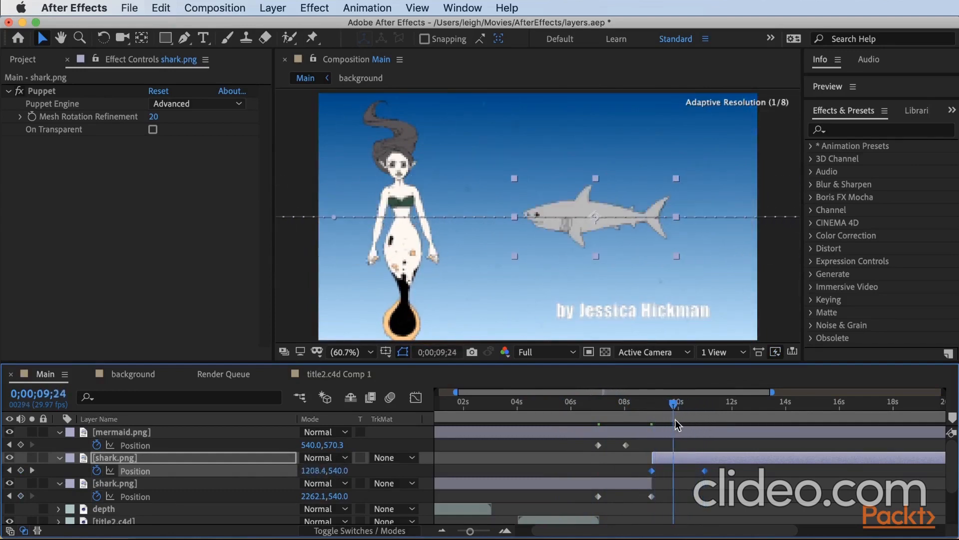
Enlarge the flipped shark layer by setting its Scale to -43, 43%.
{"action": "left_click", "coordinate": [666, 462]}
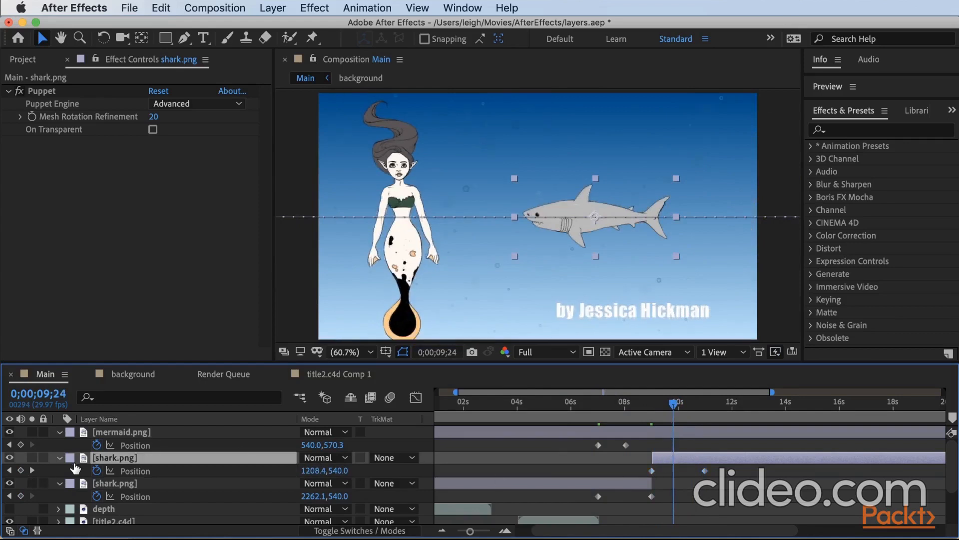
{"action": "key", "text": "s"}
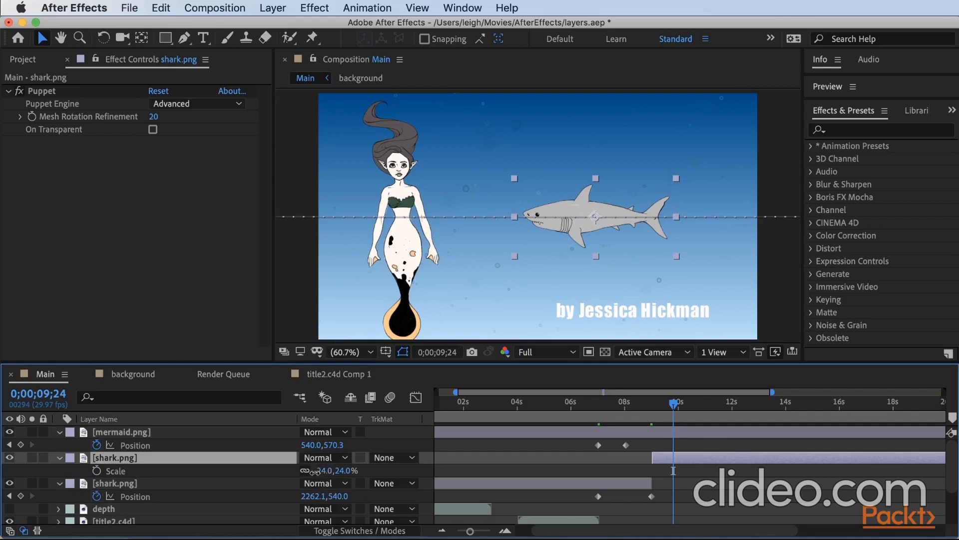
{"action": "left_click_drag", "start_coordinate": [314, 470], "coordinate": [303, 472]}
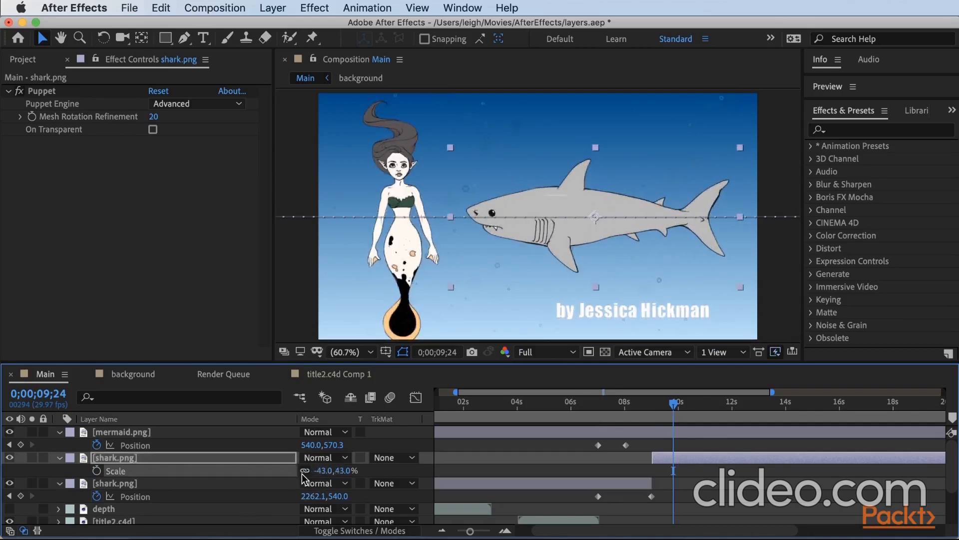
Shift the start of the flipped shark layer slightly past 0;00;09;00, leaving a short gap after the first shark layer.
{"action": "left_click", "coordinate": [647, 410]}
{"action": "left_click_drag", "start_coordinate": [647, 411], "coordinate": [651, 411]}
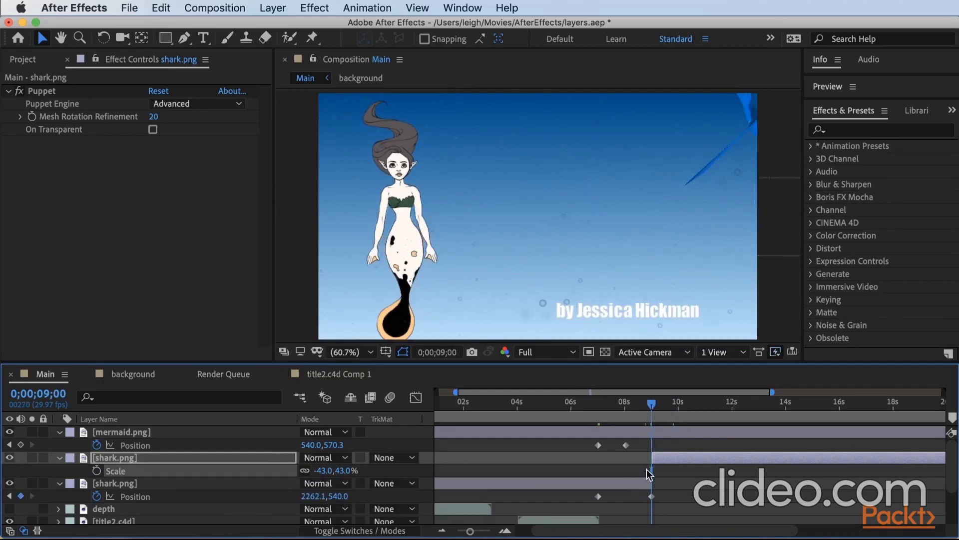
{"action": "left_click_drag", "start_coordinate": [652, 457], "coordinate": [671, 463]}
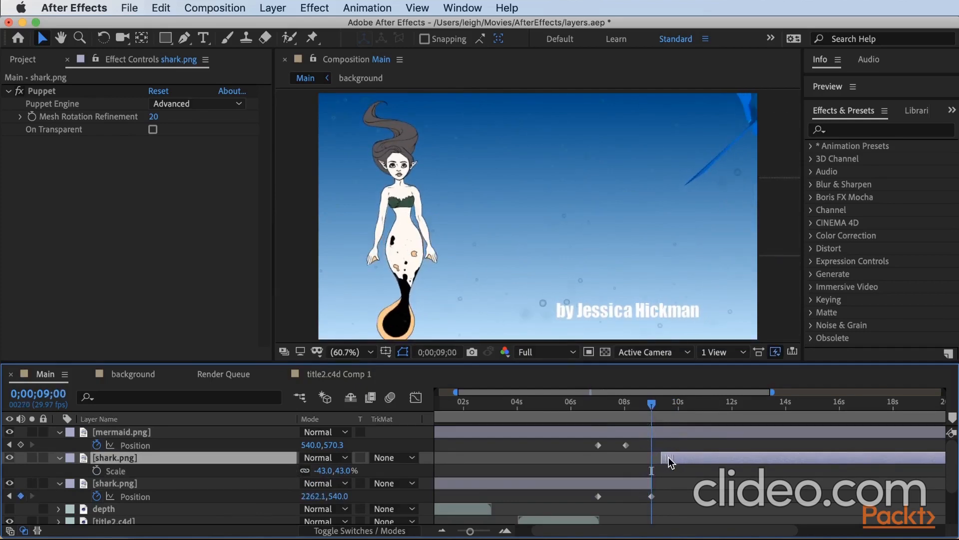
{"action": "mouse_move", "coordinate": [649, 404]}
{"action": "left_mouse_down"}
{"action": "mouse_move", "coordinate": [627, 411]}
{"action": "mouse_move", "coordinate": [652, 410]}
{"action": "left_mouse_up"}
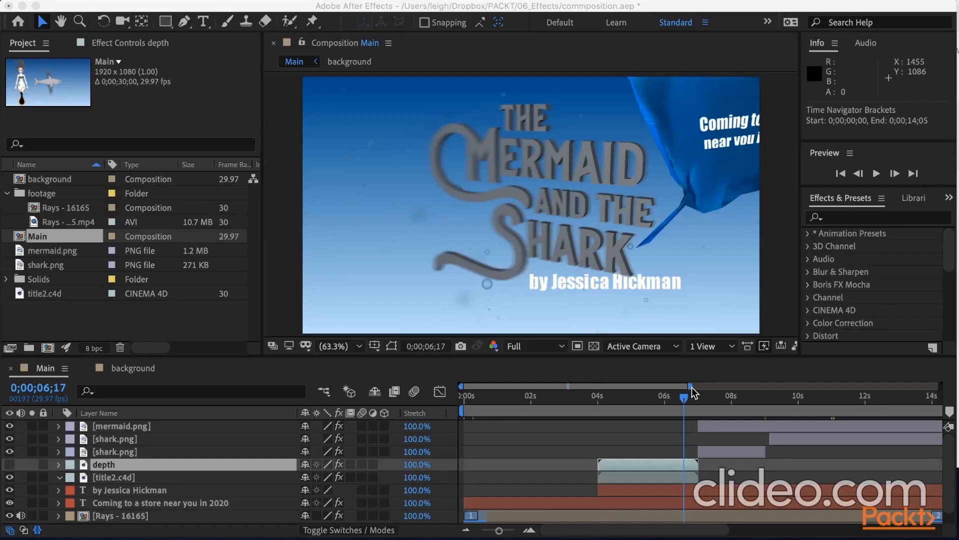
Show the composition's full 30-second duration in the timeline and apply Freeze On Last Frame to the title2.c4d layer.
{"action": "left_click_drag", "start_coordinate": [690, 386], "coordinate": [930, 383]}
{"action": "left_click_drag", "start_coordinate": [924, 383], "coordinate": [953, 386]}
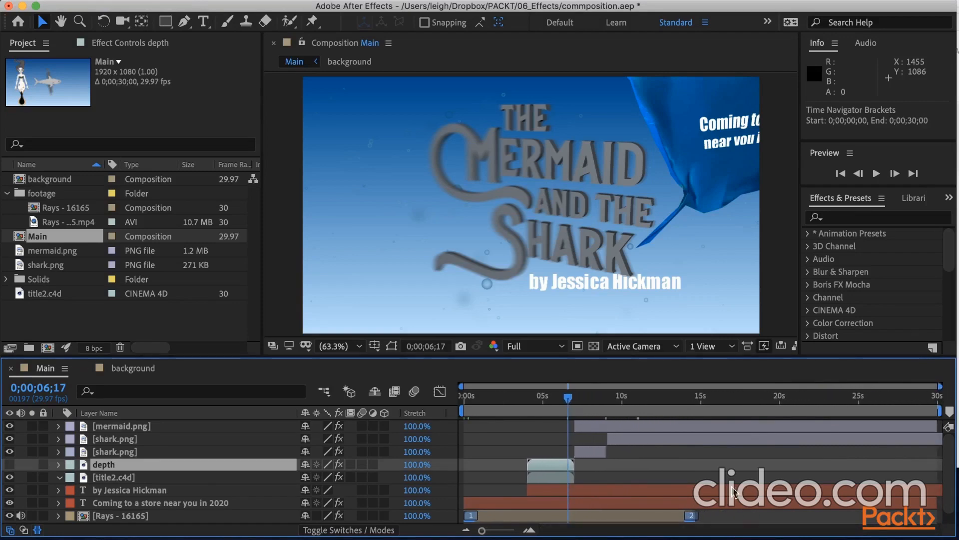
{"action": "left_click", "coordinate": [551, 476]}
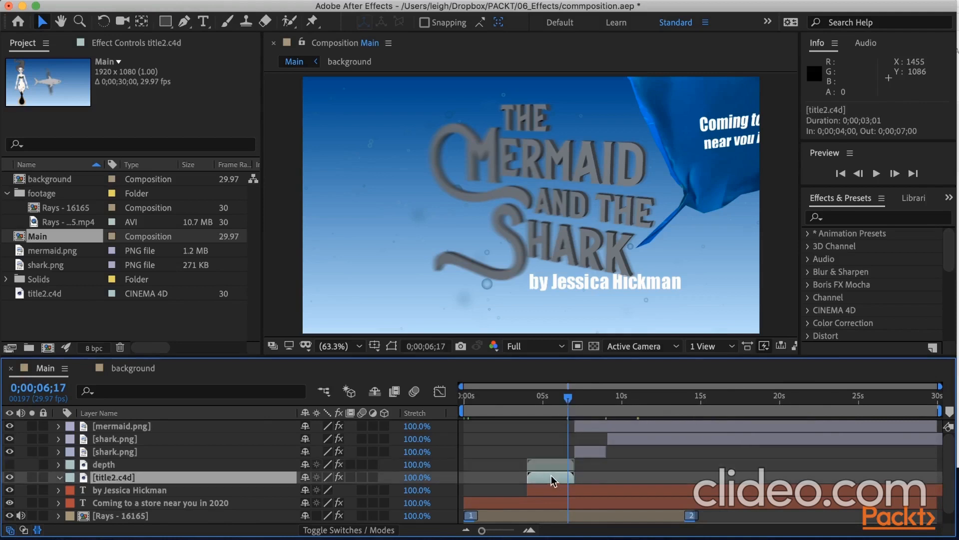
{"action": "mouse_move", "coordinate": [569, 399]}
{"action": "left_mouse_down"}
{"action": "mouse_move", "coordinate": [556, 399]}
{"action": "mouse_move", "coordinate": [578, 400]}
{"action": "mouse_move", "coordinate": [542, 407]}
{"action": "mouse_move", "coordinate": [571, 400]}
{"action": "left_mouse_up"}
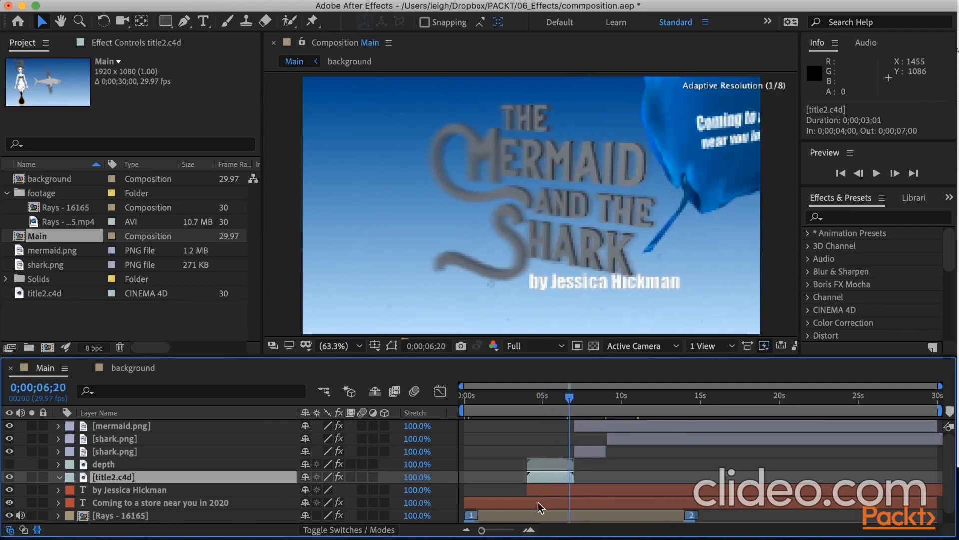
{"action": "right_click", "coordinate": [547, 478]}
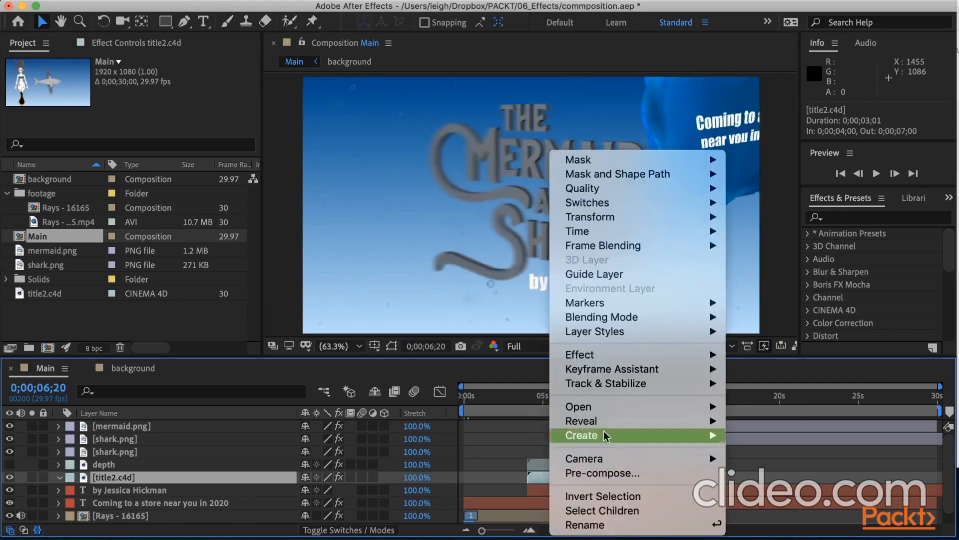
{"action": "mouse_move", "coordinate": [598, 233]}
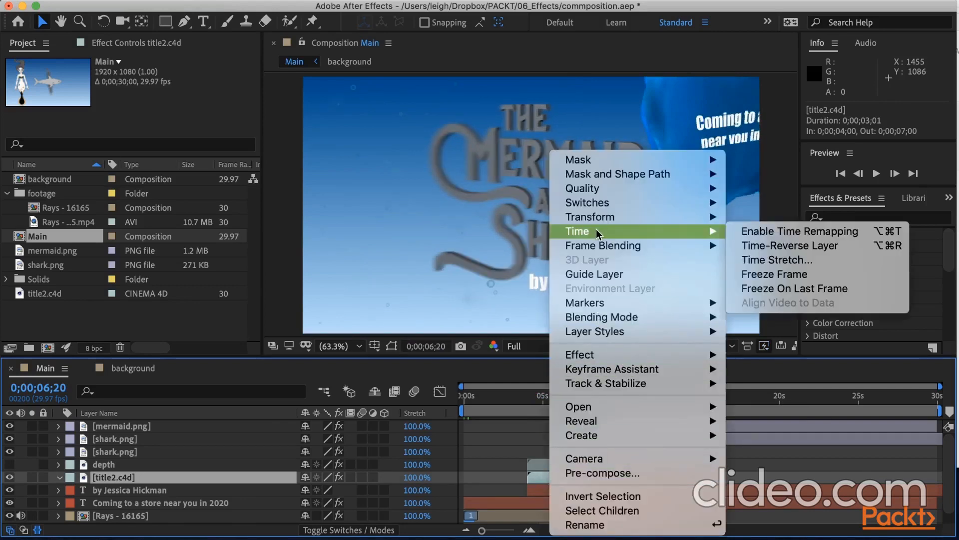
{"action": "left_click", "coordinate": [811, 290]}
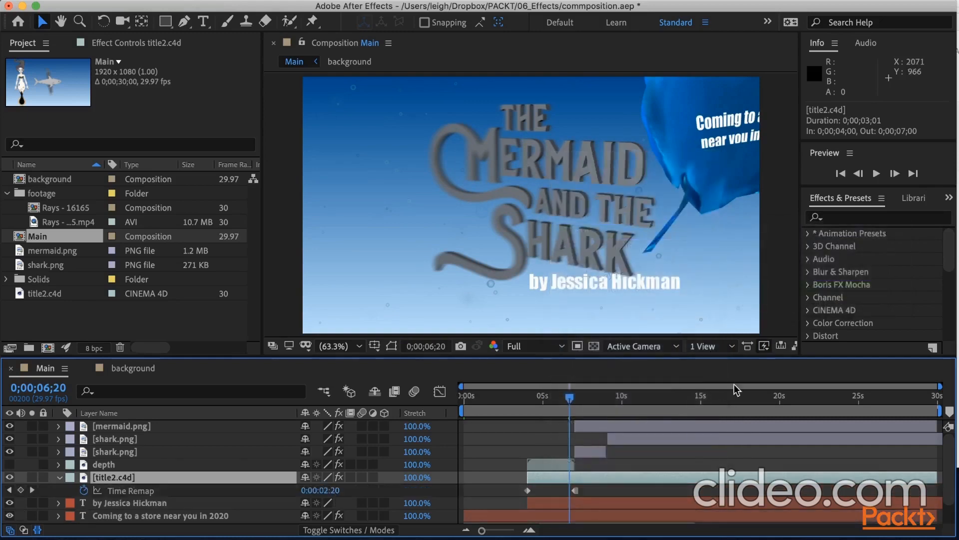
{"action": "left_click_drag", "start_coordinate": [573, 398], "coordinate": [532, 396]}
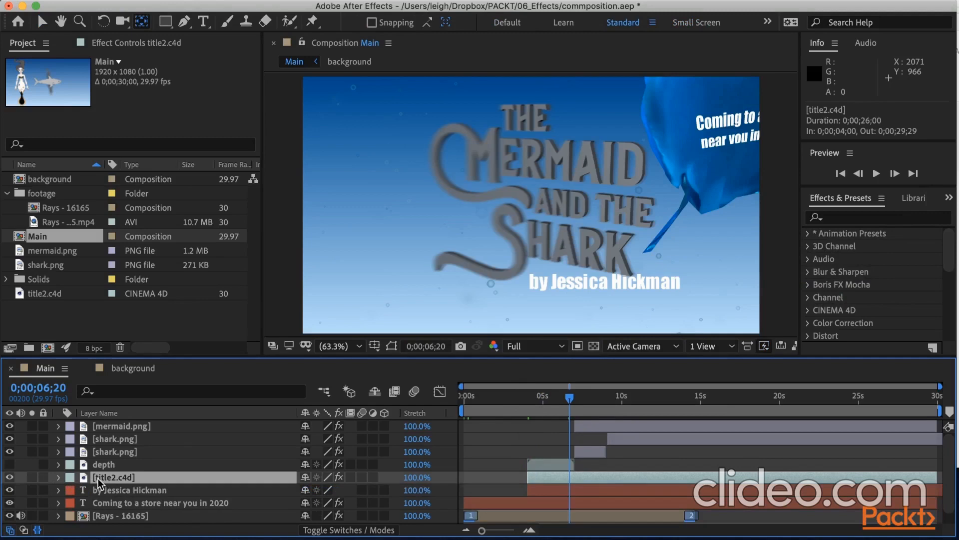
Fade in the title2.c4d layer with Opacity keyframes of 1% at 0;00;04;00 and 100% at 0;00;04;10.
{"action": "key", "text": "t"}
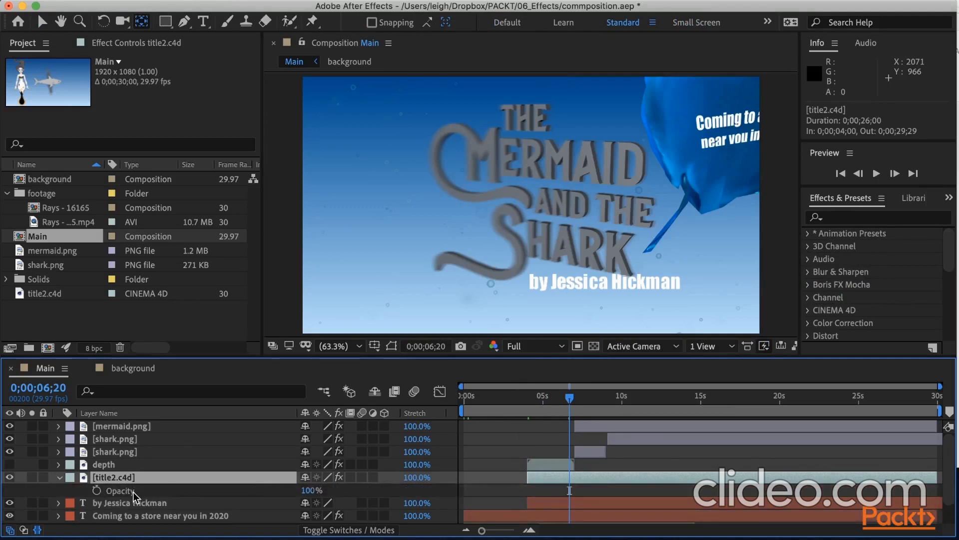
{"action": "key", "text": "i"}
{"action": "left_click", "coordinate": [97, 491]}
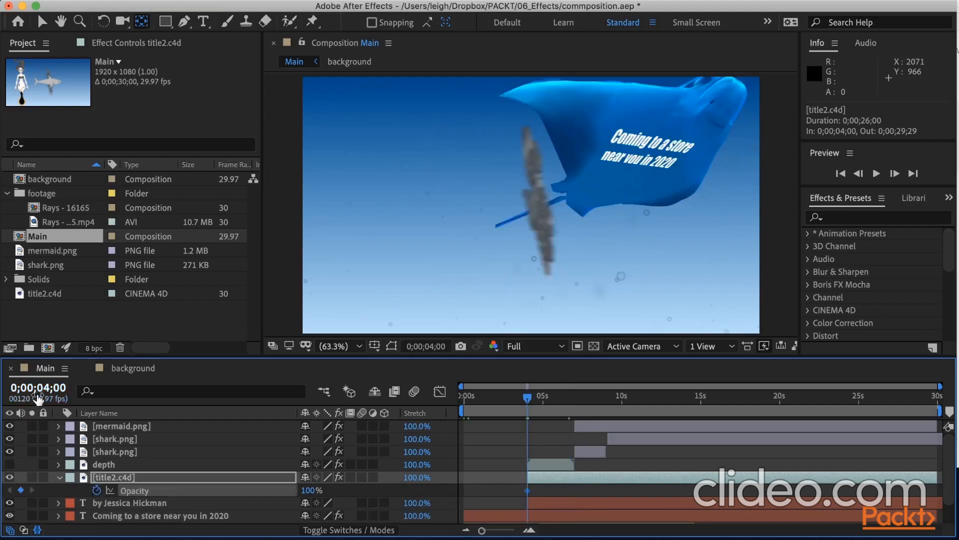
{"action": "left_click_drag", "start_coordinate": [41, 395], "coordinate": [48, 395]}
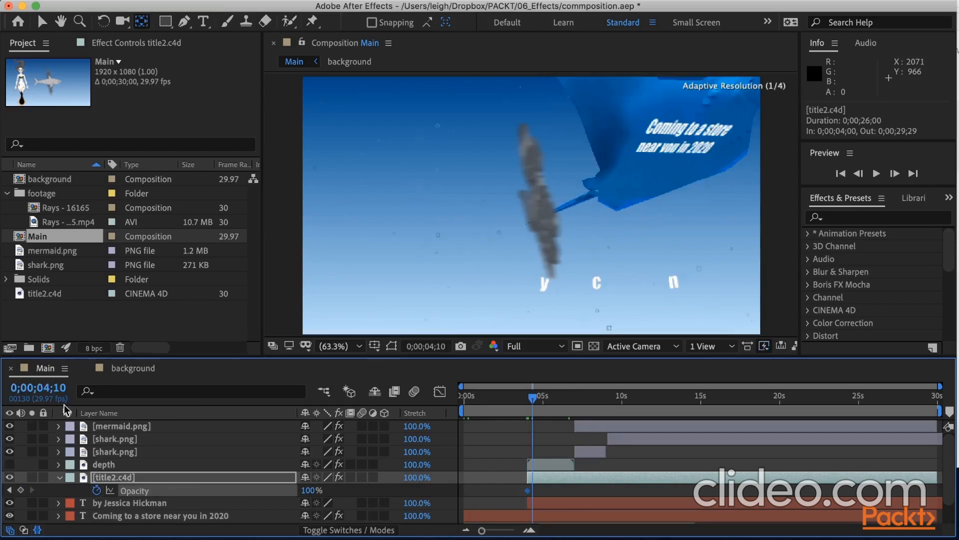
{"action": "left_click", "coordinate": [9, 491]}
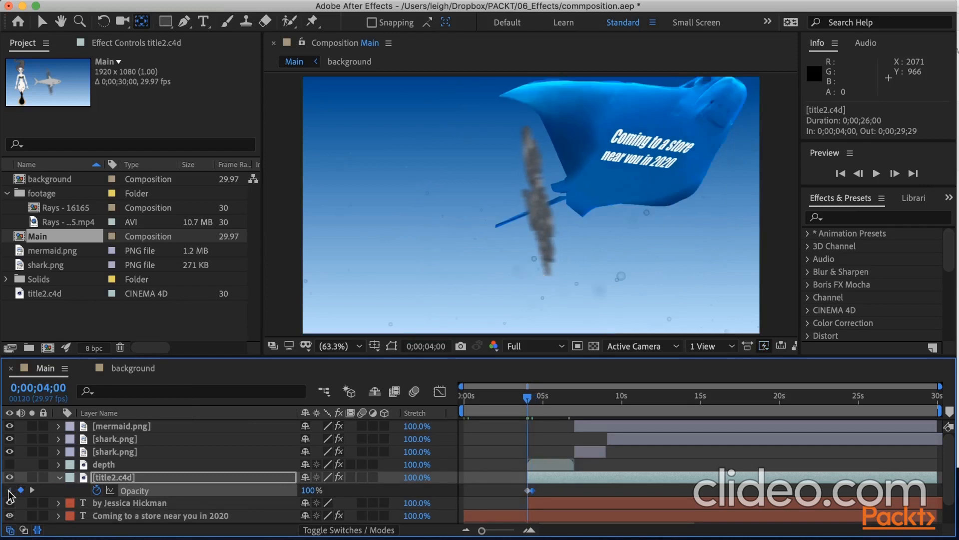
{"action": "left_click_drag", "start_coordinate": [310, 490], "coordinate": [199, 496]}
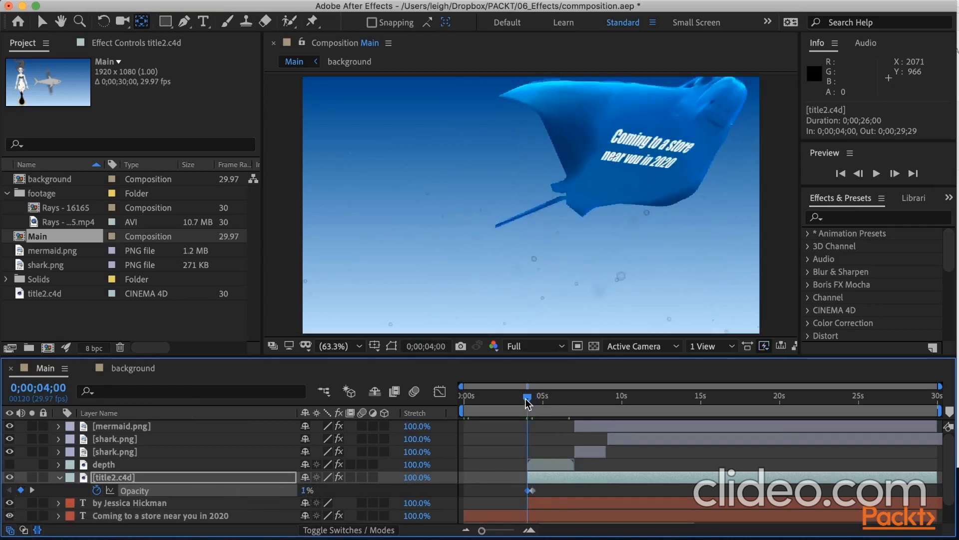
{"action": "left_click_drag", "start_coordinate": [527, 402], "coordinate": [533, 403]}
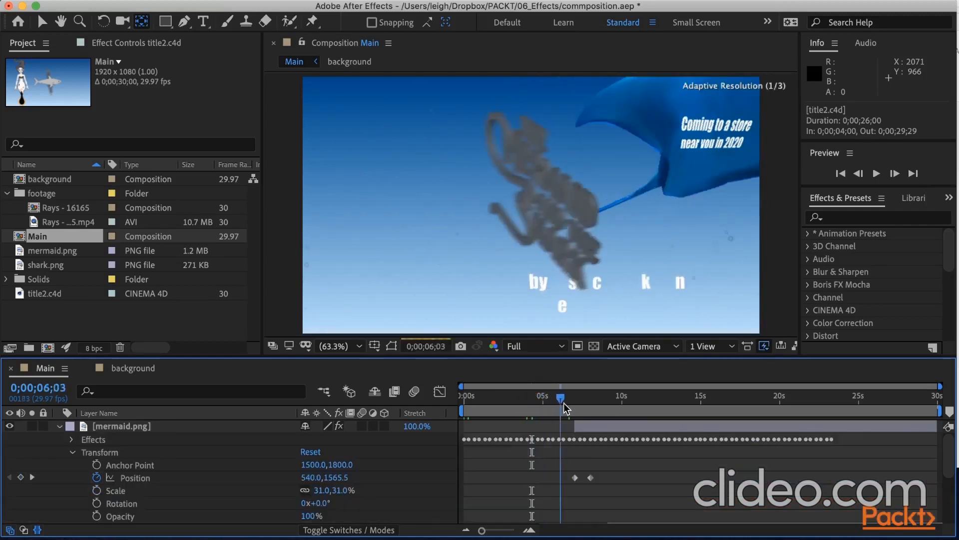
{"action": "left_click_drag", "start_coordinate": [560, 402], "coordinate": [587, 411]}
Reveal the mermaid layer's animated properties and select all its puppet pin keyframes, leaving the layer's own Position keyframes unselected.
{"action": "left_click", "coordinate": [136, 430]}
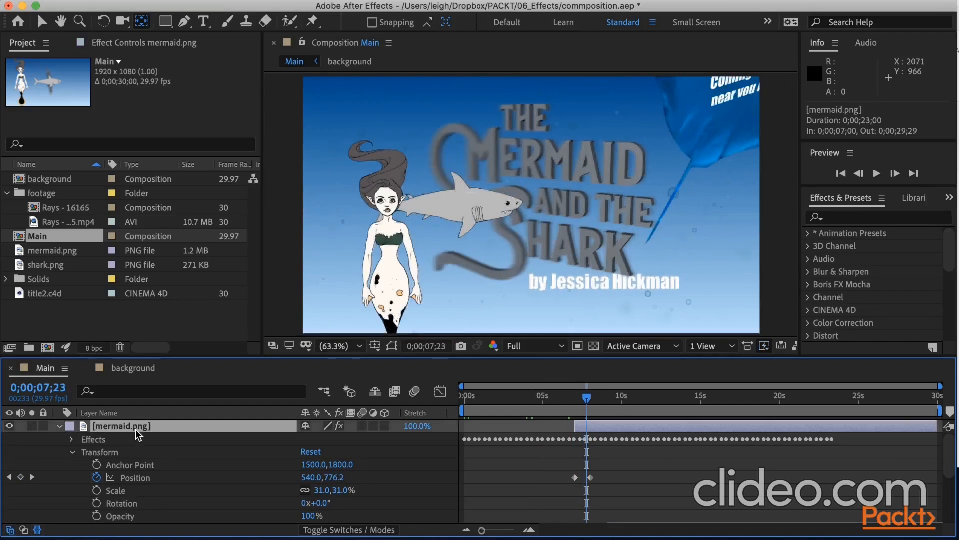
{"action": "key", "text": "u"}
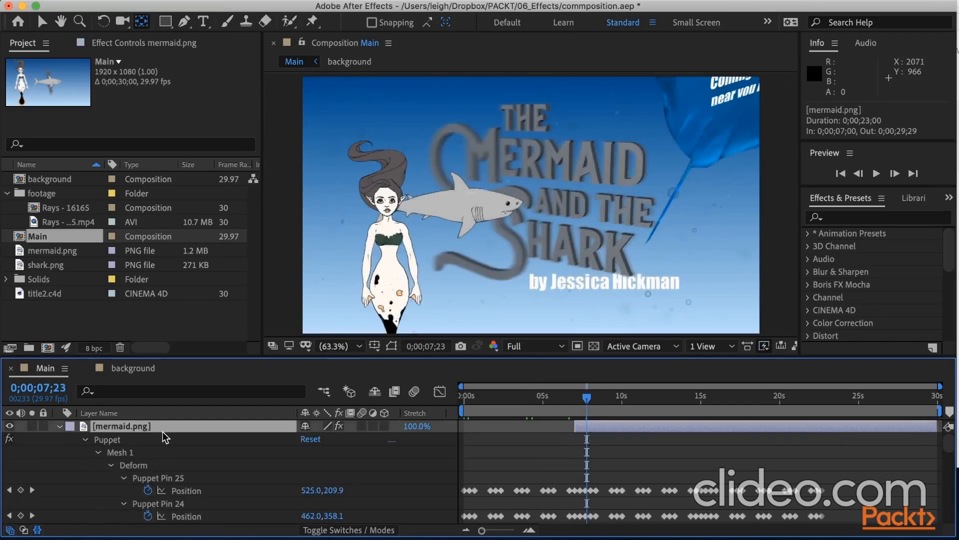
{"action": "scroll", "coordinate": [473, 472], "scroll_direction": "down", "scroll_amount": 2}
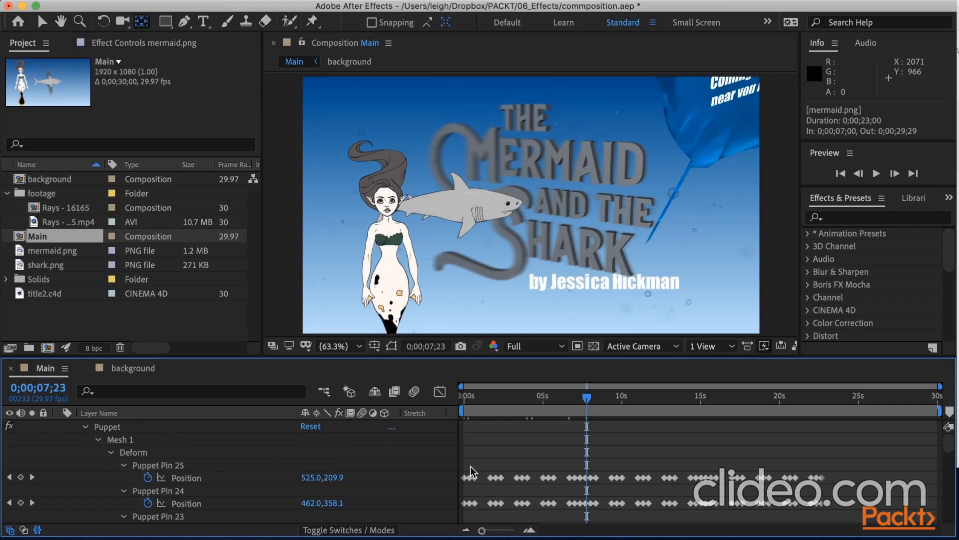
{"action": "scroll", "coordinate": [473, 472], "scroll_direction": "down", "scroll_amount": 1}
{"action": "scroll", "coordinate": [472, 471], "scroll_direction": "up", "scroll_amount": 3}
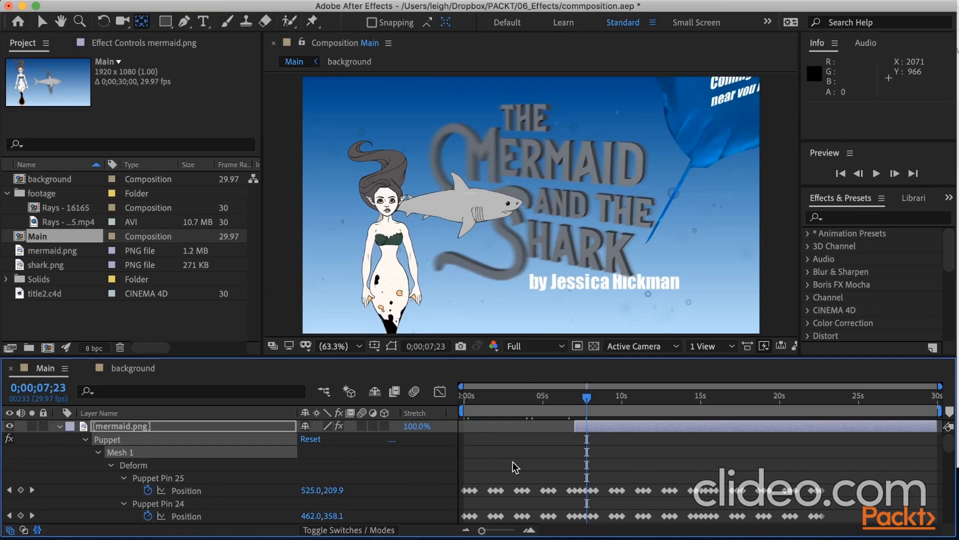
{"action": "key", "text": "alt+super+a"}
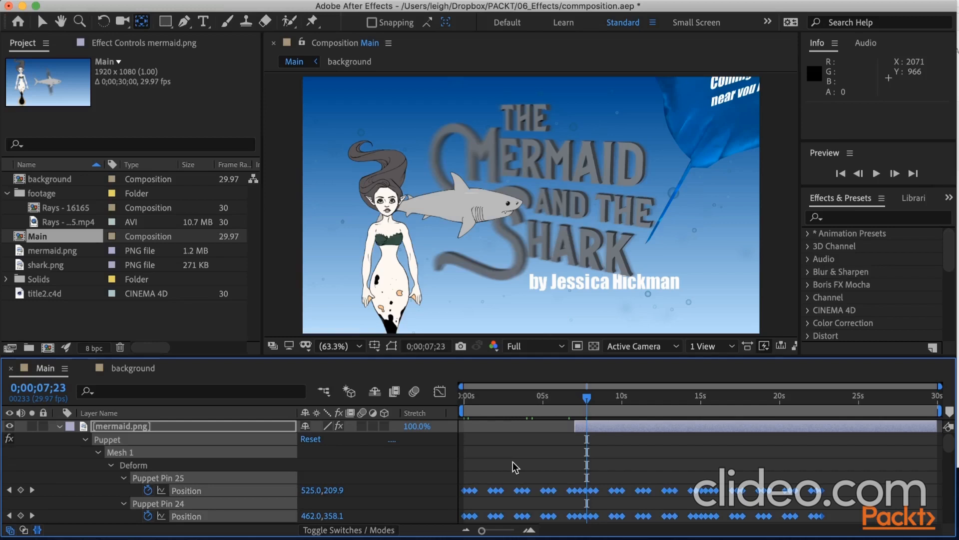
{"action": "scroll", "coordinate": [534, 469], "scroll_direction": "down", "scroll_amount": 4}
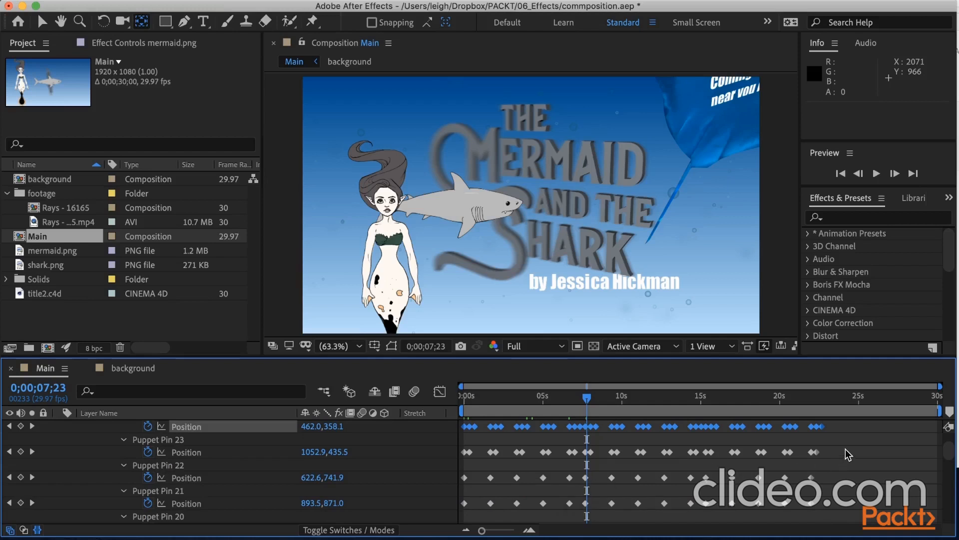
{"action": "left_click_drag", "start_coordinate": [847, 449], "coordinate": [461, 467]}
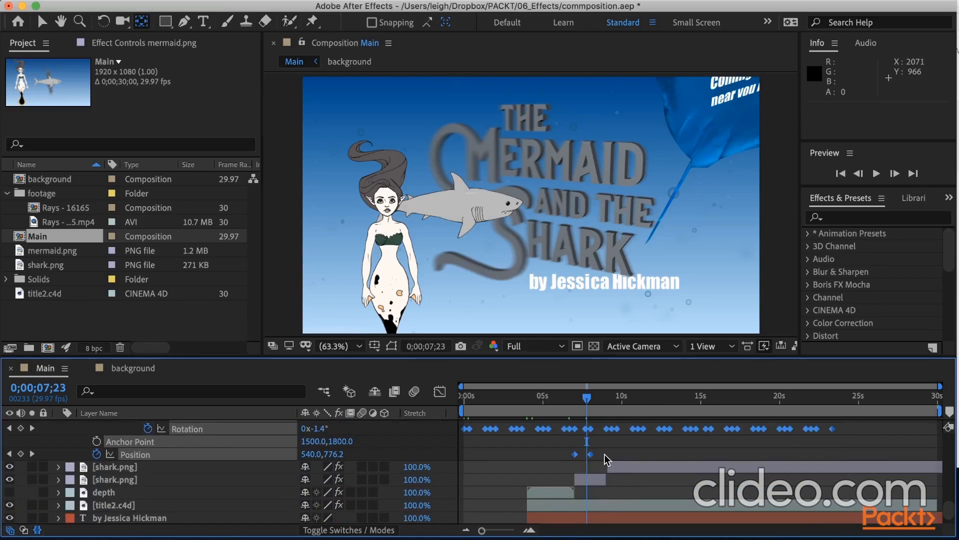
{"action": "left_click_drag", "start_coordinate": [606, 459], "coordinate": [559, 458]}
Collapse the timeline's timing and layer switches columns to widen the keyframe area.
{"action": "left_click", "coordinate": [38, 530]}
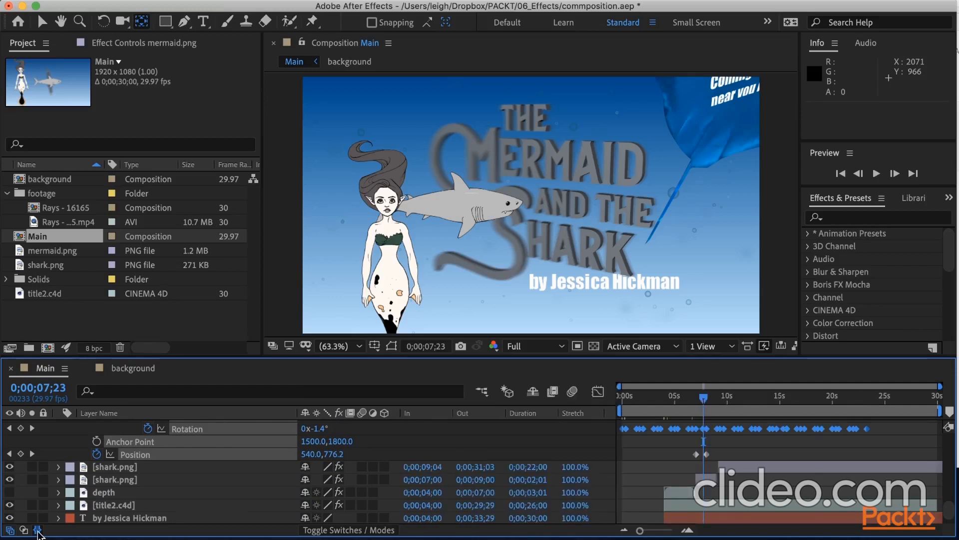
{"action": "left_click", "coordinate": [37, 529]}
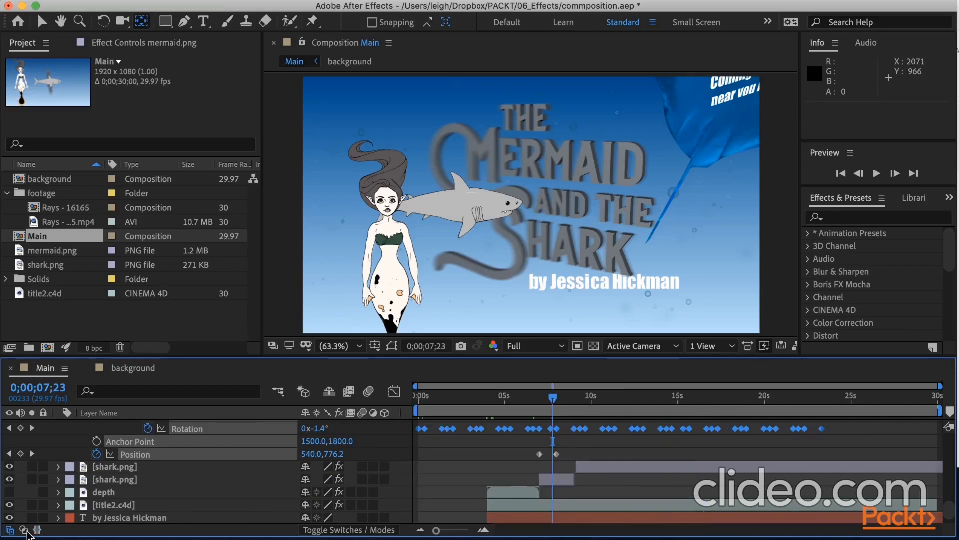
{"action": "left_click", "coordinate": [10, 530]}
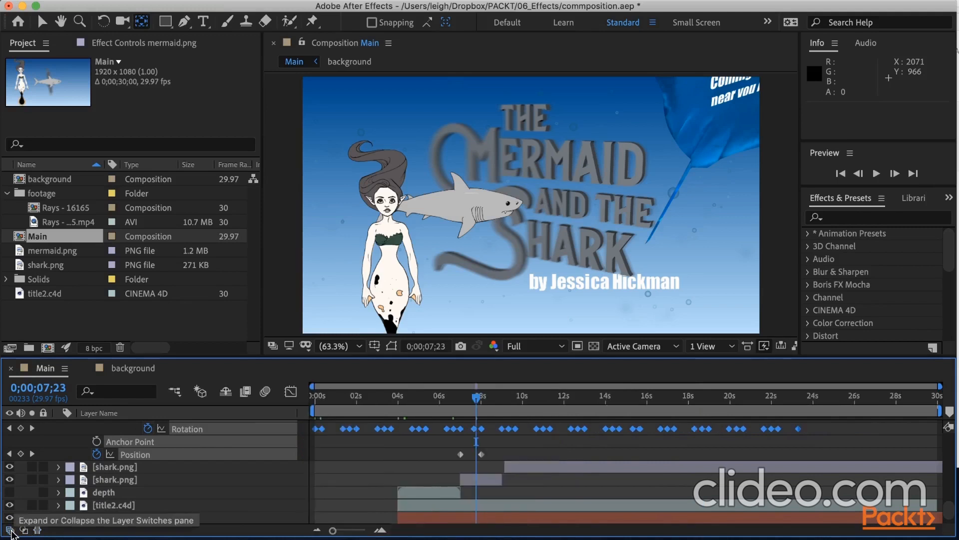
Compress the mermaid's selected puppet keyframes proportionally so they end at about 16 seconds, and collapse the layer's properties.
{"action": "scroll", "coordinate": [457, 499], "scroll_direction": "up", "scroll_amount": 6}
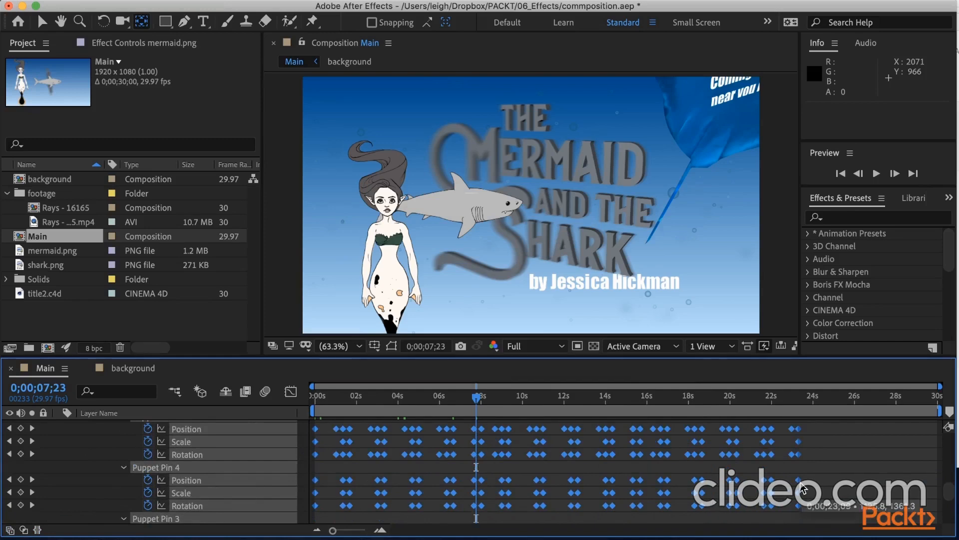
{"action": "left_click_drag", "start_coordinate": [801, 483], "coordinate": [660, 493]}
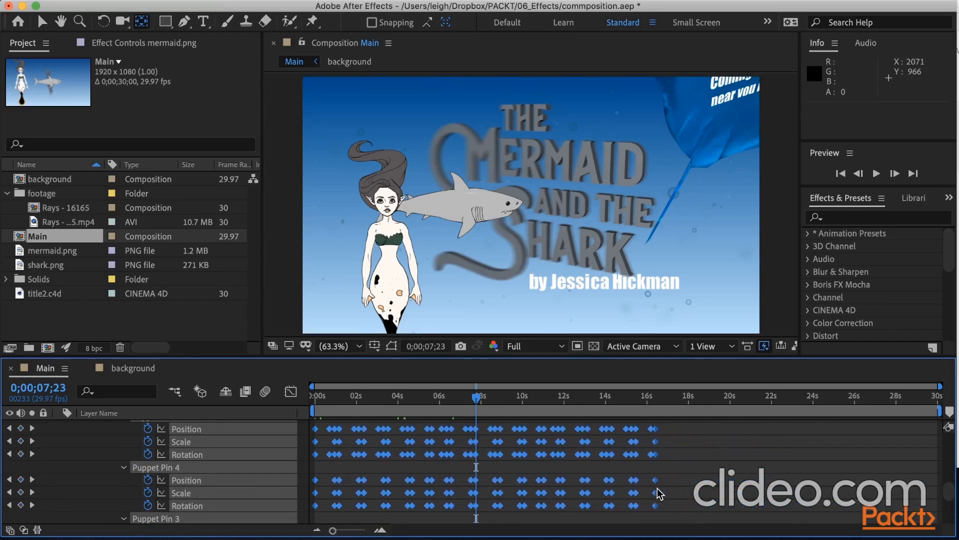
{"action": "left_click_drag", "start_coordinate": [481, 409], "coordinate": [605, 414]}
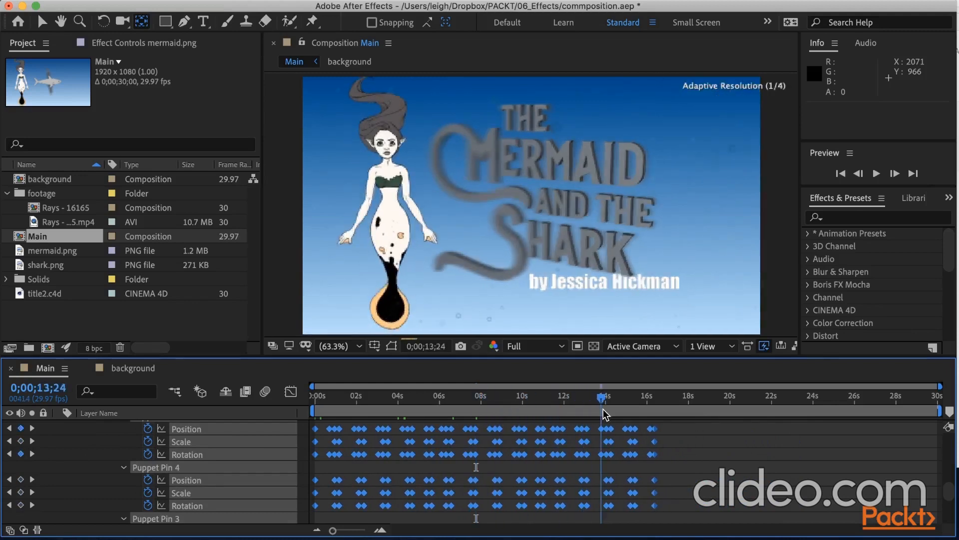
{"action": "scroll", "coordinate": [90, 441], "scroll_direction": "up", "scroll_amount": 10}
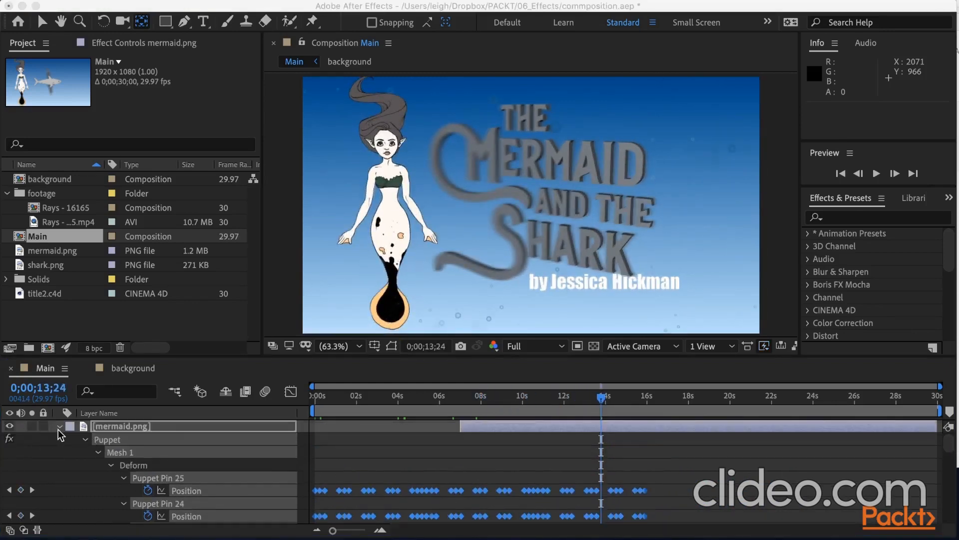
{"action": "left_click", "coordinate": [59, 427]}
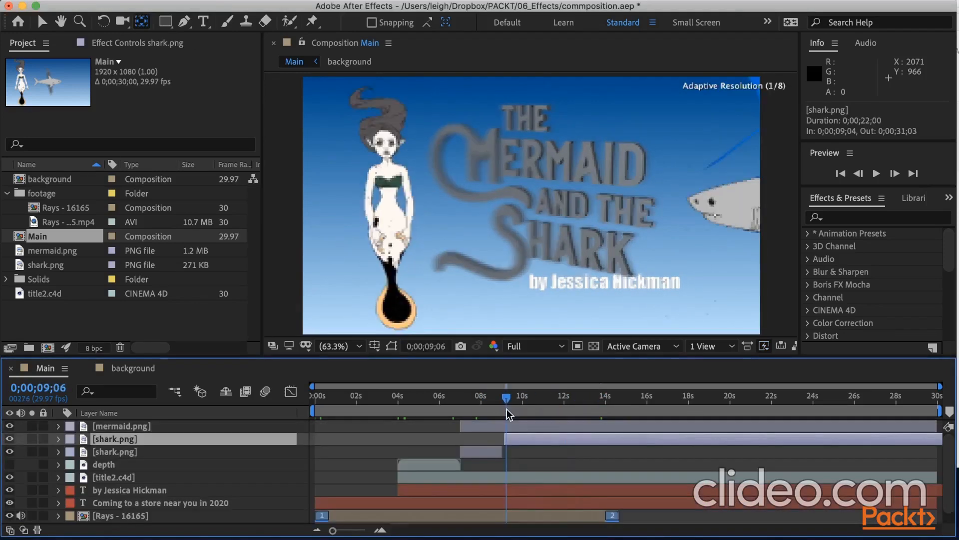
Make the flipped shark pause by adding a Position keyframe at 0;00;09;28 and copying it to 0;00;10;16.
{"action": "left_click_drag", "start_coordinate": [507, 409], "coordinate": [523, 413]}
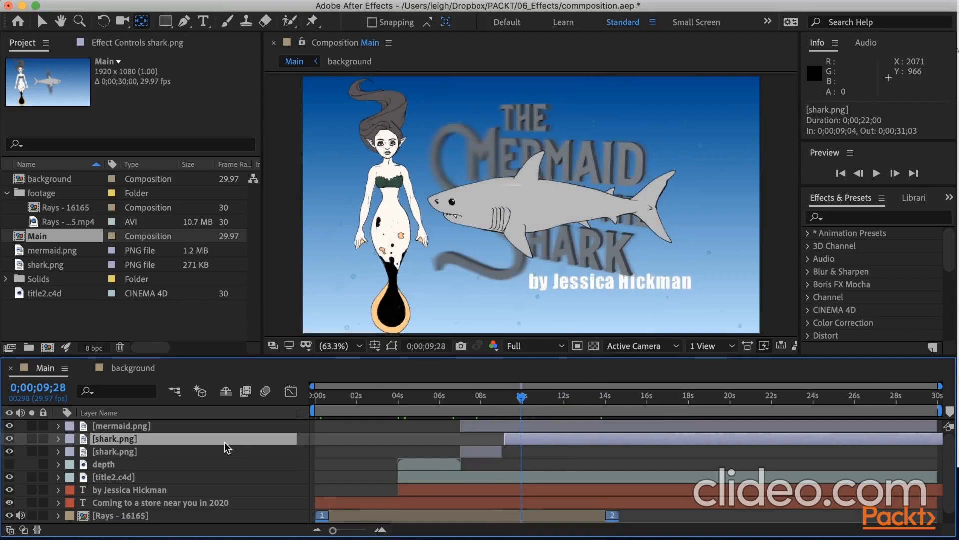
{"action": "key", "text": "p"}
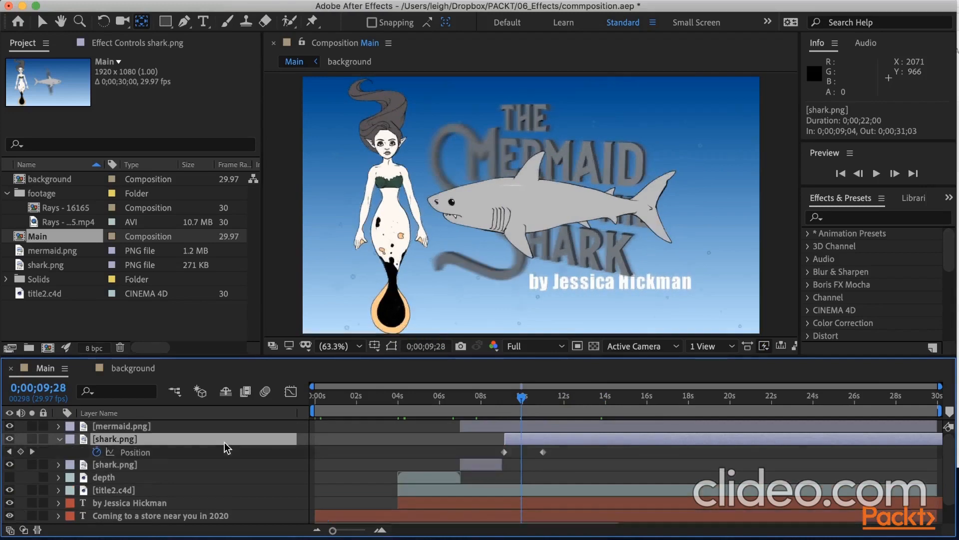
{"action": "left_click", "coordinate": [20, 451]}
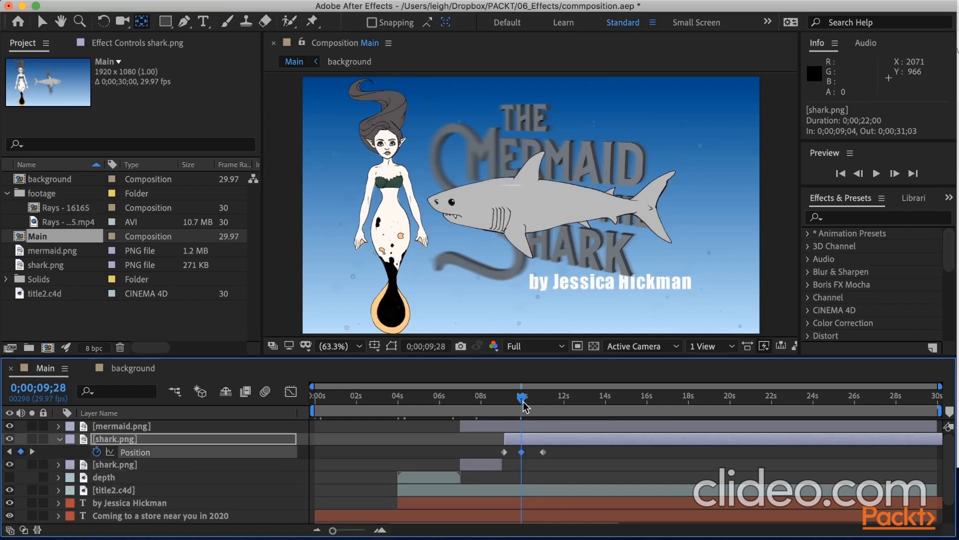
{"action": "left_click_drag", "start_coordinate": [522, 398], "coordinate": [534, 398]}
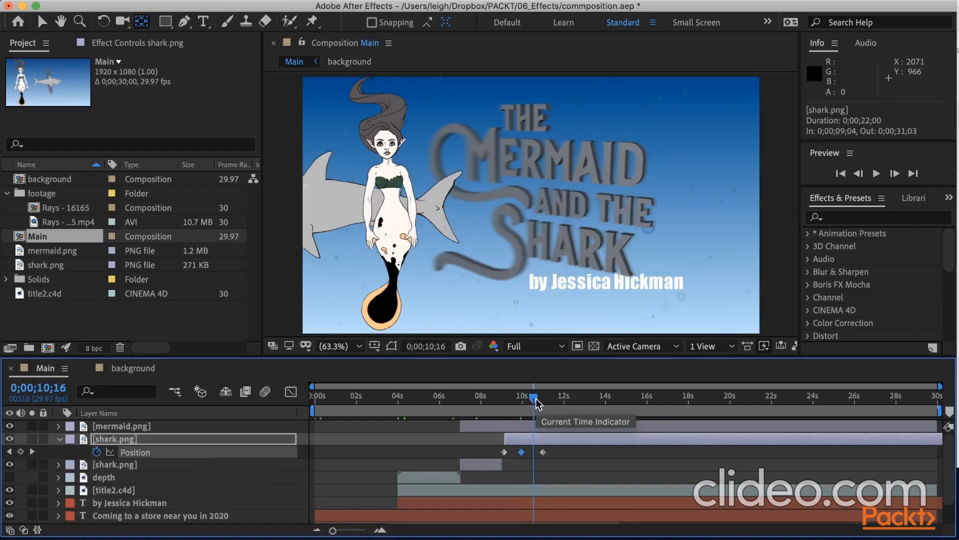
{"action": "left_click", "coordinate": [524, 454]}
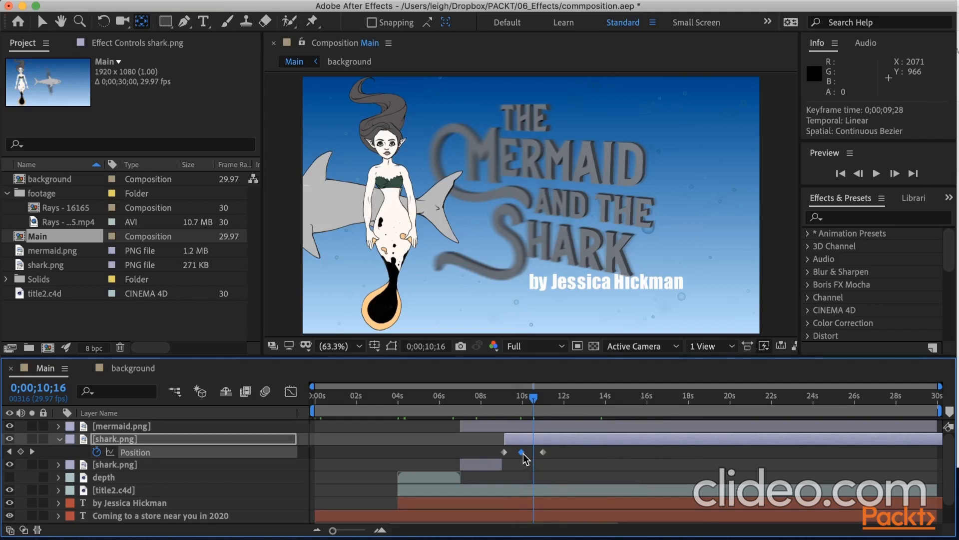
{"action": "key", "text": "cmd+c"}
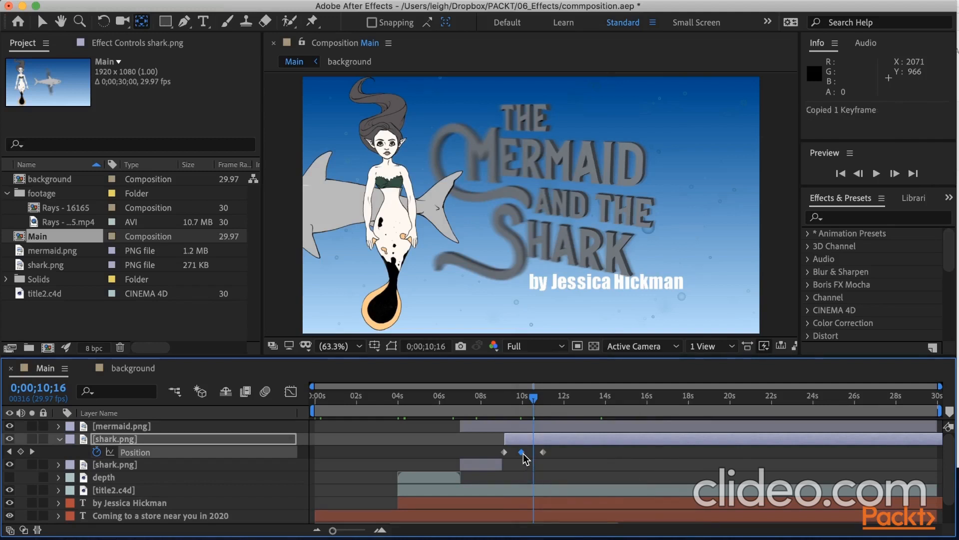
{"action": "left_click", "coordinate": [523, 452]}
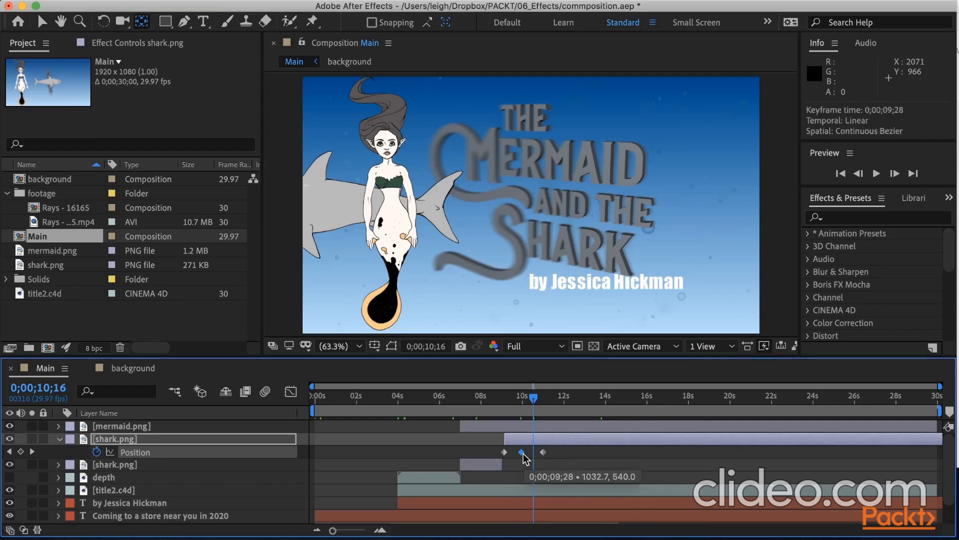
{"action": "key", "text": "cmd+v"}
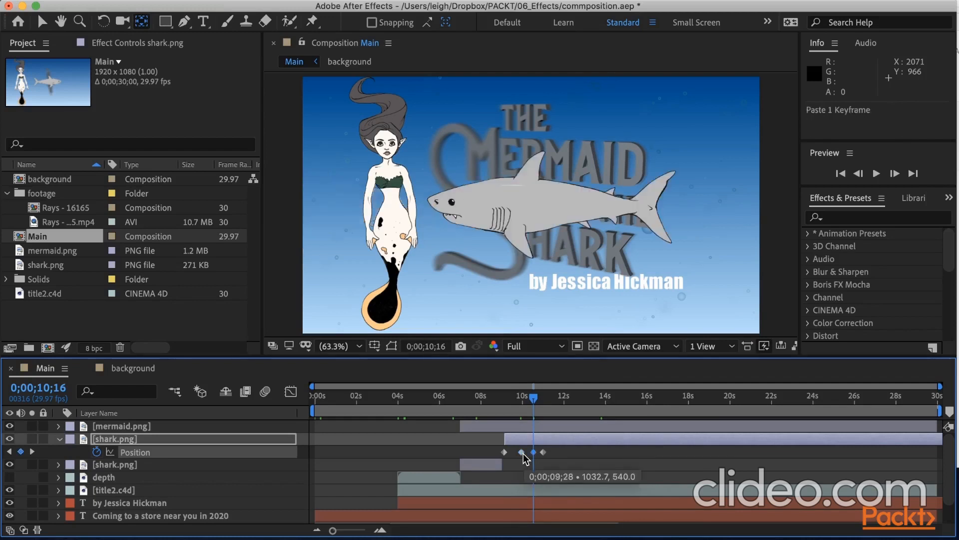
Turn the flipped shark's Position keyframe at 0;00;09;28 into a hold keyframe so the shark stays still during its pause.
{"action": "mouse_move", "coordinate": [538, 402]}
{"action": "left_mouse_down"}
{"action": "mouse_move", "coordinate": [523, 405]}
{"action": "mouse_move", "coordinate": [534, 404]}
{"action": "left_mouse_up"}
{"action": "left_click", "coordinate": [522, 452]}
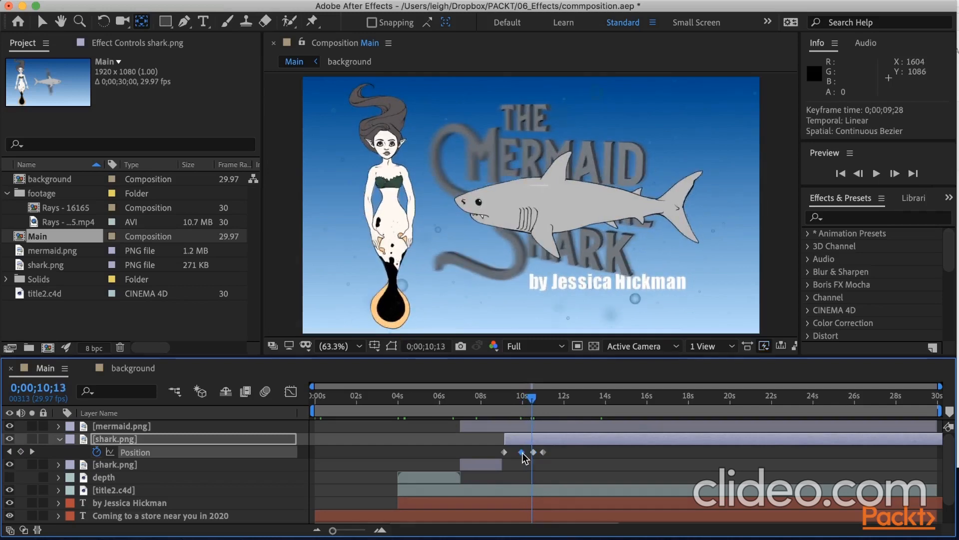
{"action": "key", "text": "shift+F3"}
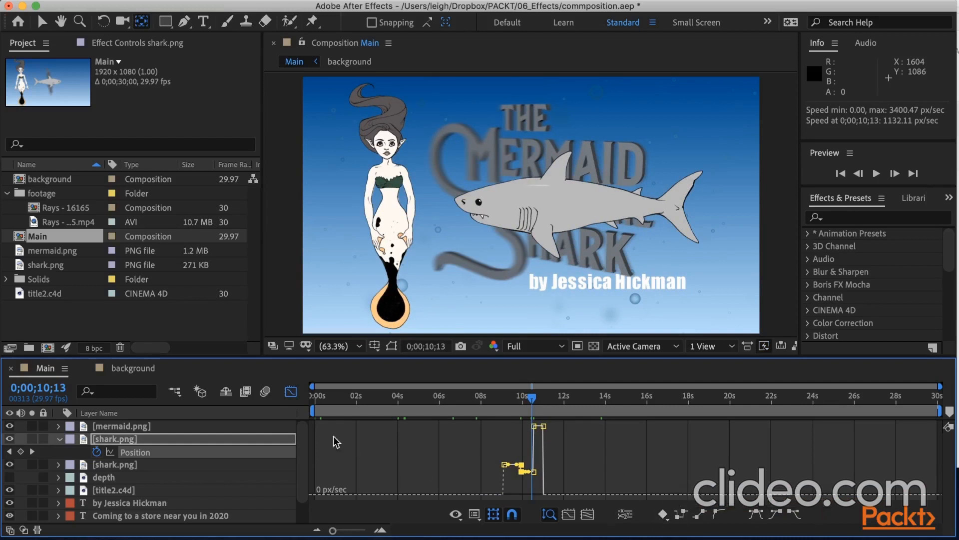
{"action": "left_click", "coordinate": [292, 392]}
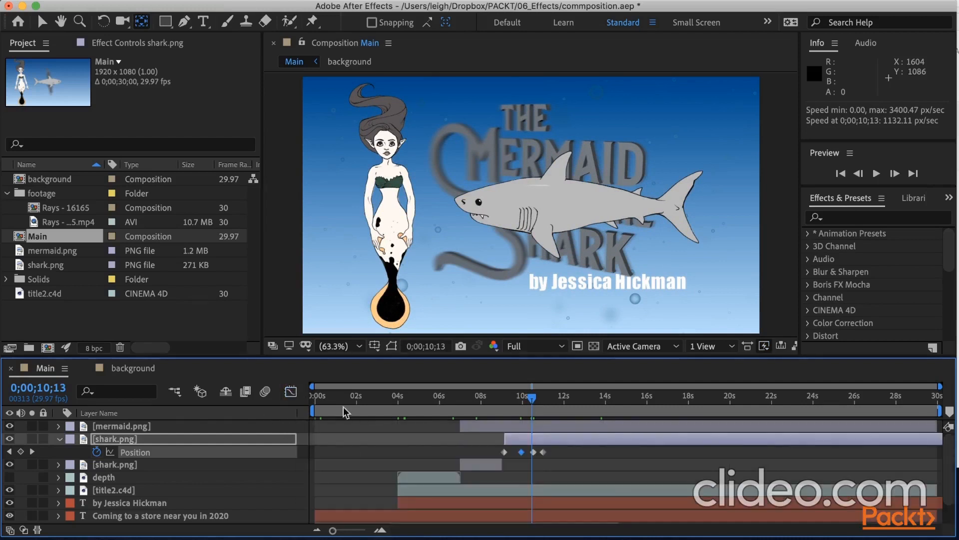
{"action": "right_click", "coordinate": [522, 452]}
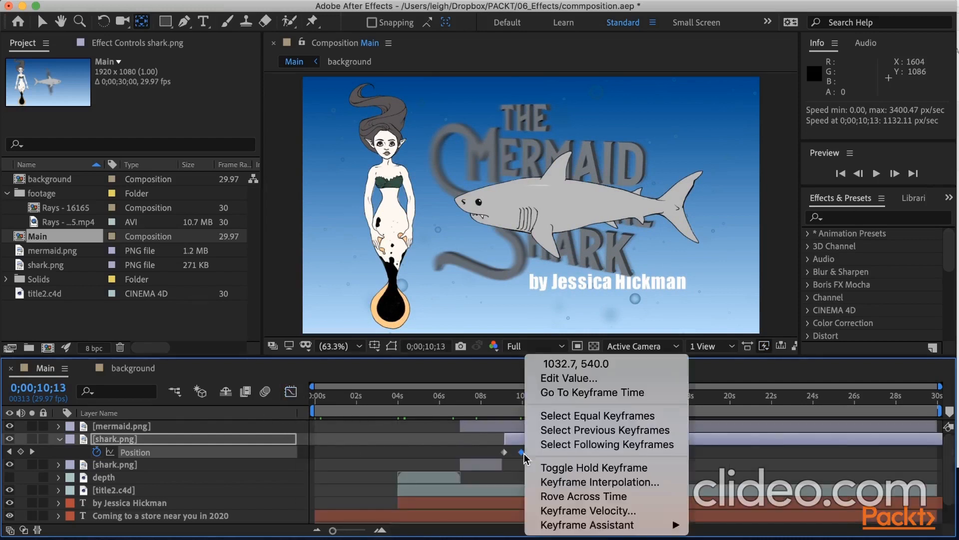
{"action": "left_click", "coordinate": [568, 474]}
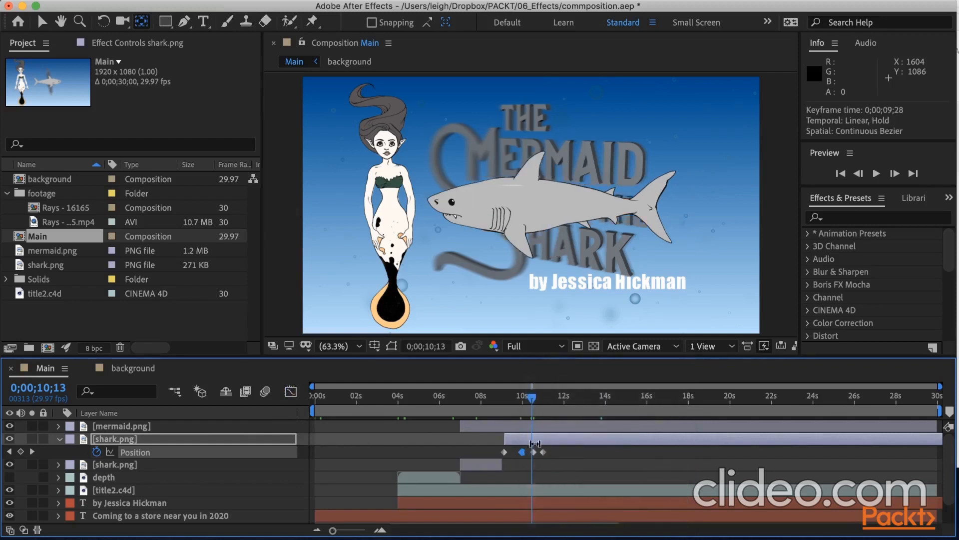
{"action": "key", "text": "k"}
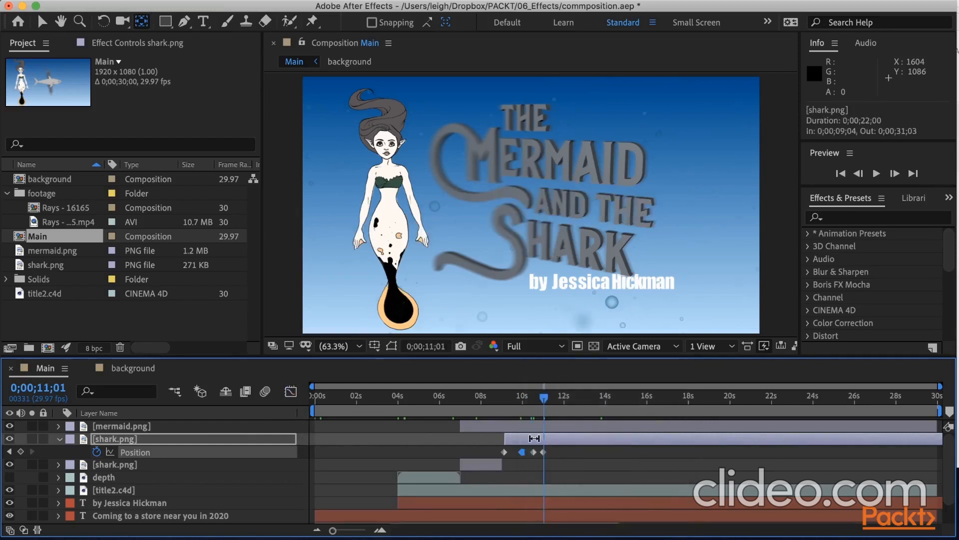
Reveal the flipped shark's puppet pin keyframes and shift them all later together, placing the close cluster at about 0;00;10;06 during the pause.
{"action": "key", "text": "u"}
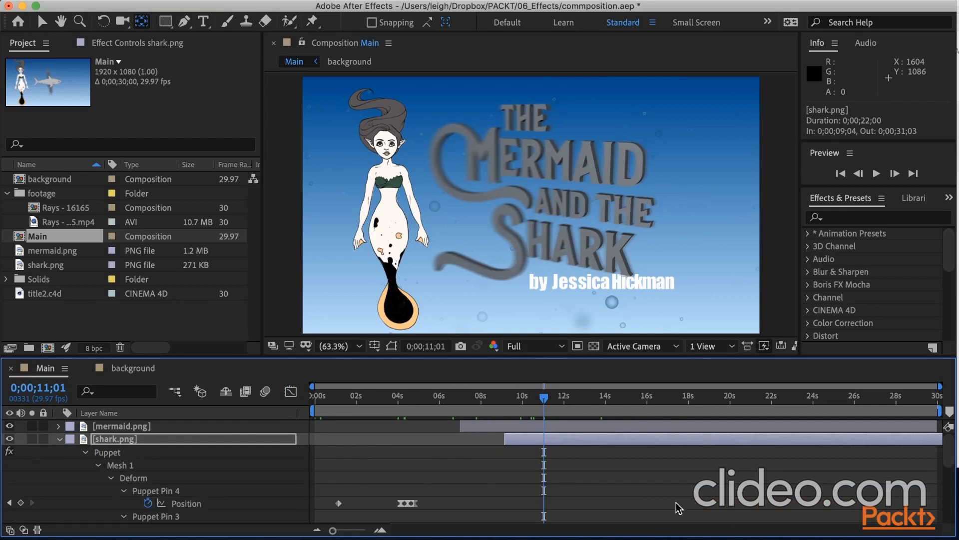
{"action": "scroll", "coordinate": [677, 508], "scroll_direction": "down", "scroll_amount": 3}
{"action": "scroll", "coordinate": [673, 507], "scroll_direction": "down", "scroll_amount": 1}
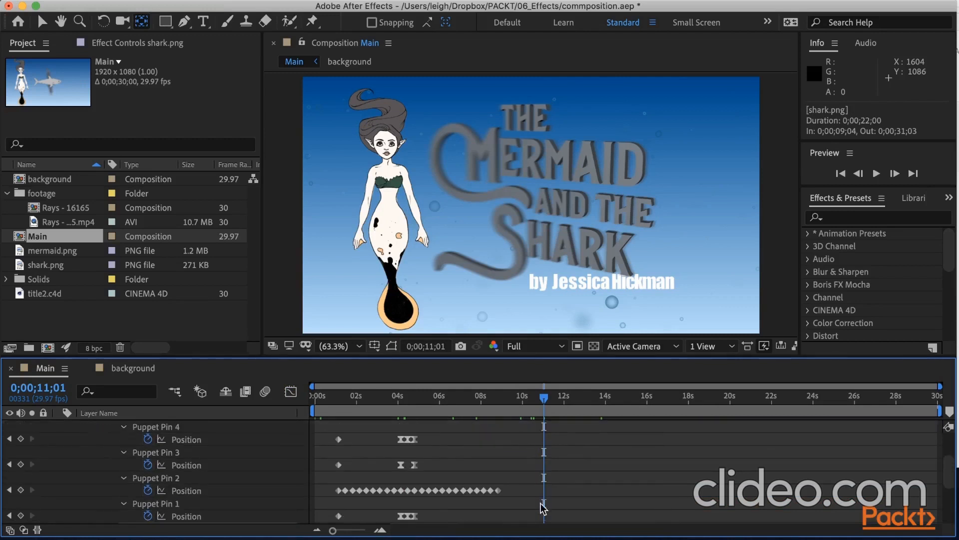
{"action": "left_click_drag", "start_coordinate": [526, 478], "coordinate": [327, 412]}
{"action": "left_click_drag", "start_coordinate": [328, 410], "coordinate": [328, 450]}
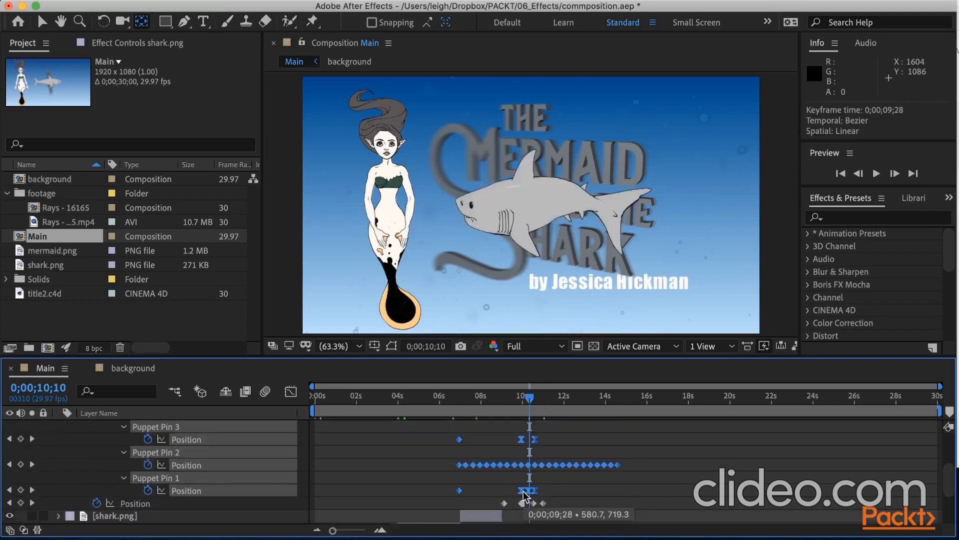
{"action": "left_click_drag", "start_coordinate": [523, 492], "coordinate": [529, 491]}
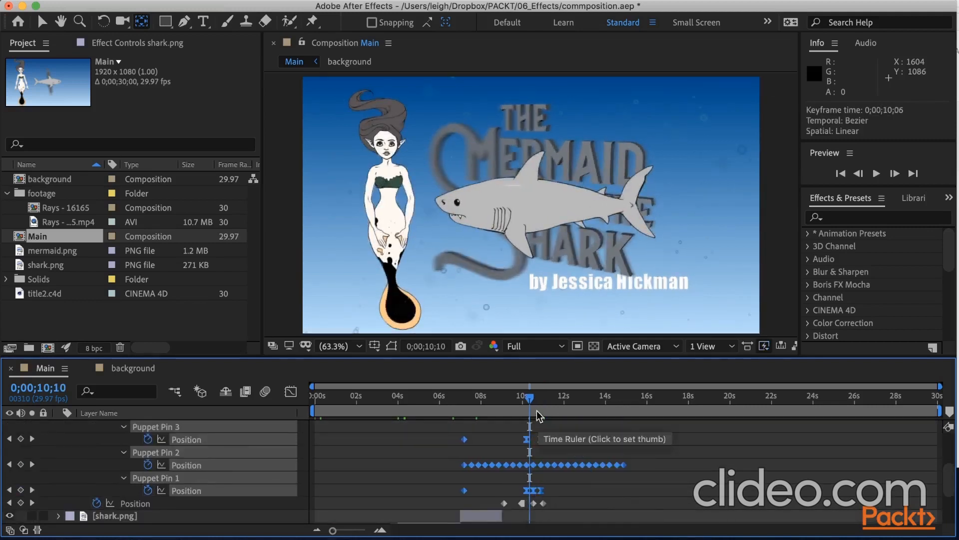
{"action": "left_click_drag", "start_coordinate": [530, 398], "coordinate": [543, 401]}
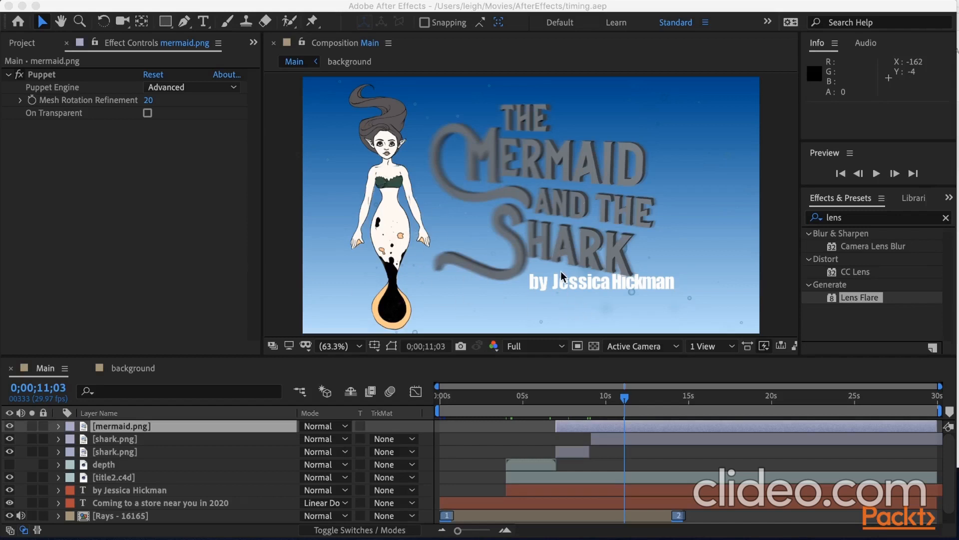
Move the author credit text clear of the title, to about 994.4, 956.5 at 0;00;11;03.
{"action": "left_click", "coordinate": [587, 283]}
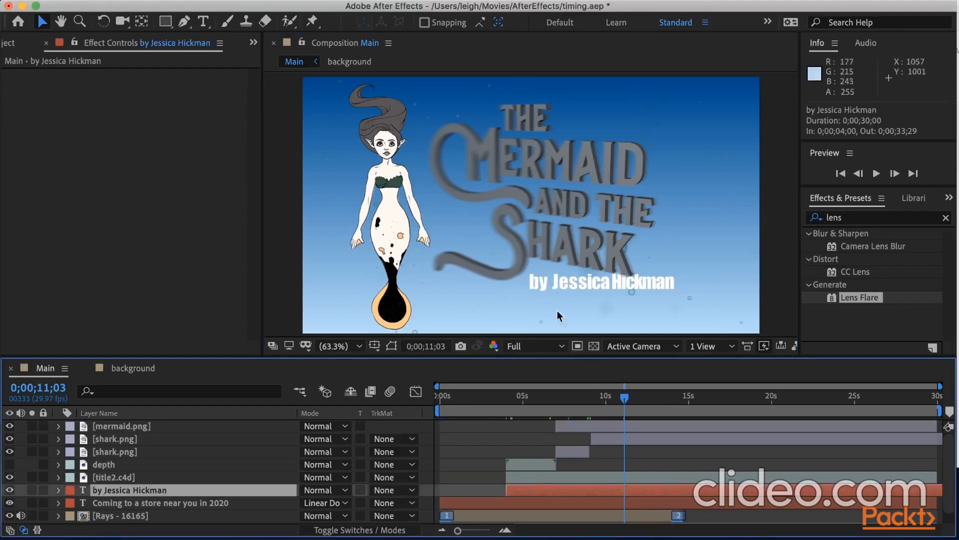
{"action": "left_click_drag", "start_coordinate": [561, 285], "coordinate": [571, 301]}
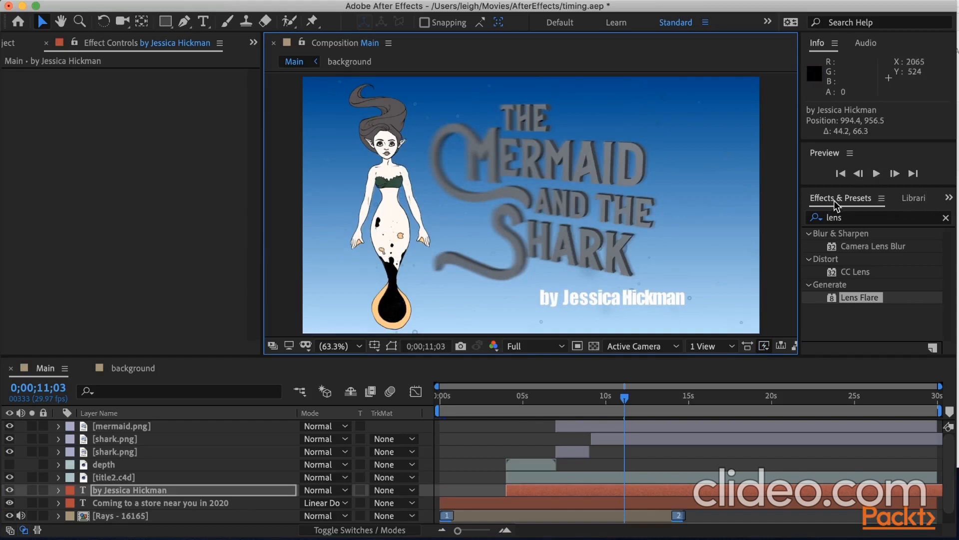
Clear the effects search and apply the CC Toner color correction effect to the mermaid layer.
{"action": "left_click", "coordinate": [945, 220]}
{"action": "scroll", "coordinate": [826, 327], "scroll_direction": "down", "scroll_amount": 3}
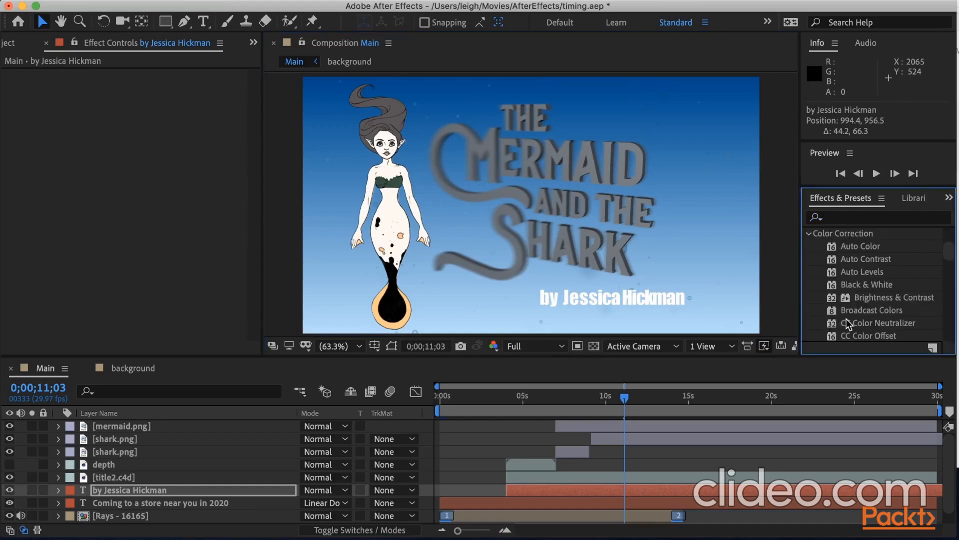
{"action": "scroll", "coordinate": [864, 331], "scroll_direction": "up", "scroll_amount": 1}
{"action": "scroll", "coordinate": [863, 331], "scroll_direction": "down", "scroll_amount": 3}
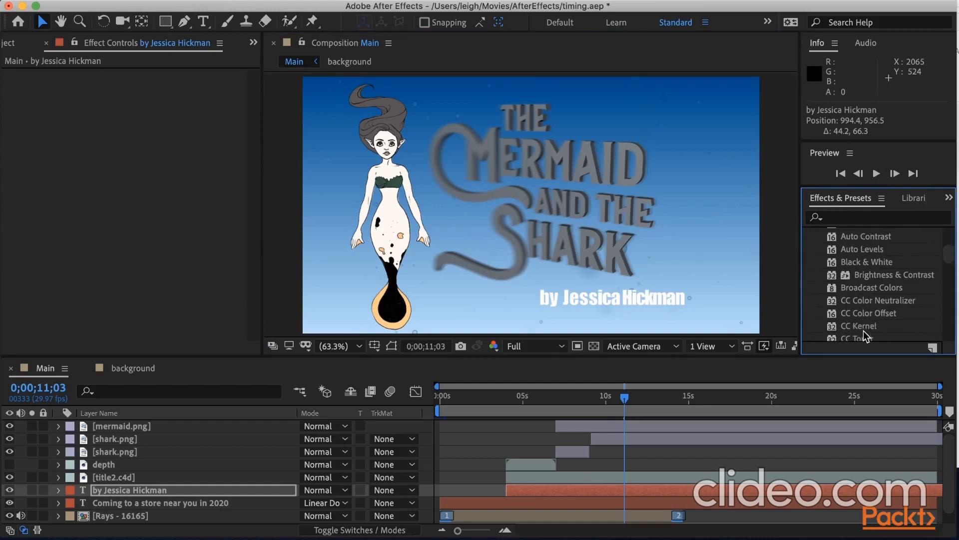
{"action": "scroll", "coordinate": [864, 331], "scroll_direction": "down", "scroll_amount": 3}
{"action": "left_click_drag", "start_coordinate": [857, 305], "coordinate": [419, 254]}
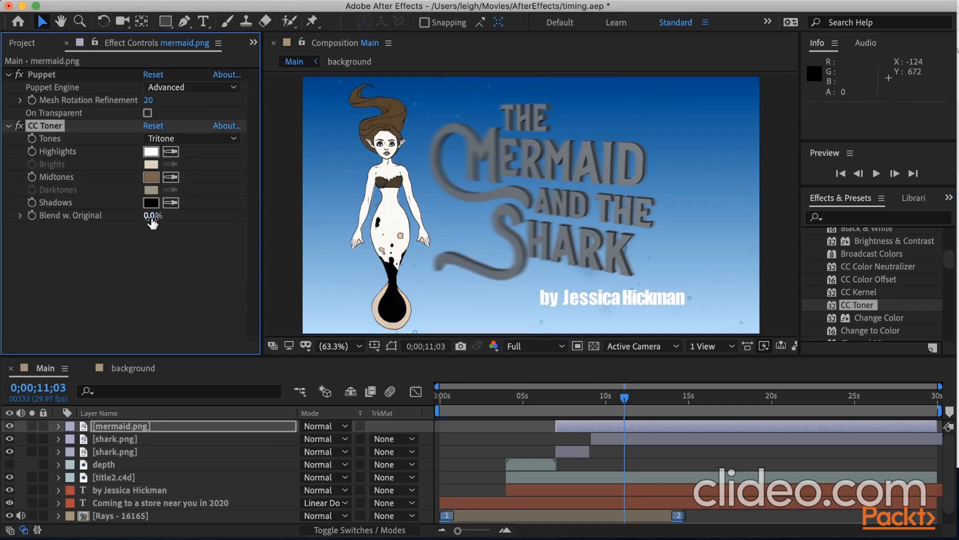
Sample the background's pale lower blue for the mermaid toner's Highlights and its deep upper blue for the Midtones.
{"action": "left_click", "coordinate": [173, 152]}
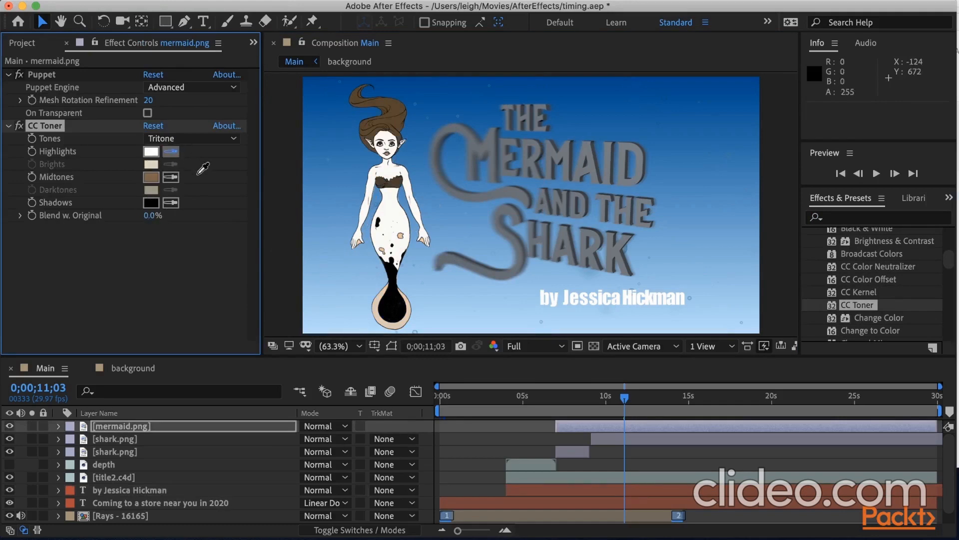
{"action": "left_click", "coordinate": [343, 328]}
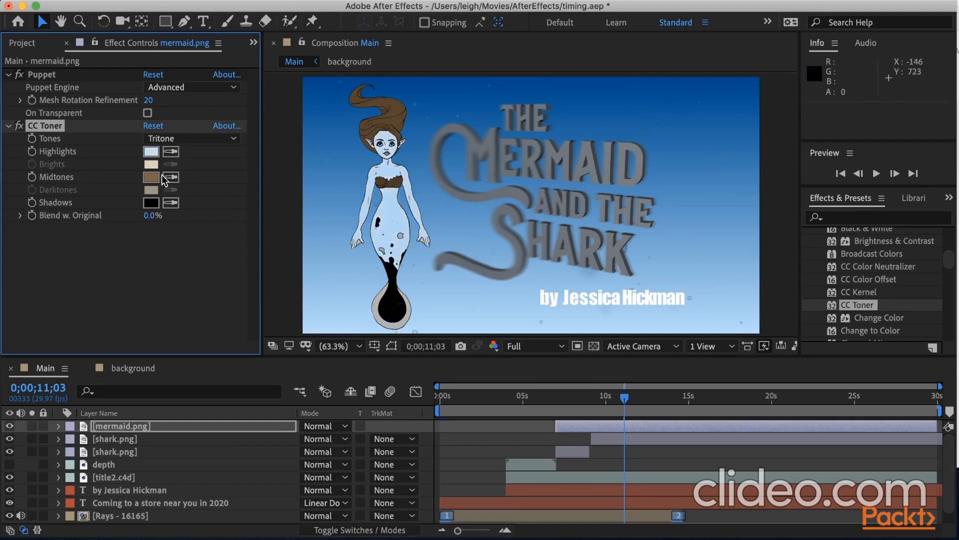
{"action": "left_click", "coordinate": [169, 178]}
{"action": "left_click", "coordinate": [341, 106]}
Set the mermaid toner's Shadows to dark navy 001B32, based on the sampled background blue, and Blend w. Original to 51%.
{"action": "left_click", "coordinate": [171, 202]}
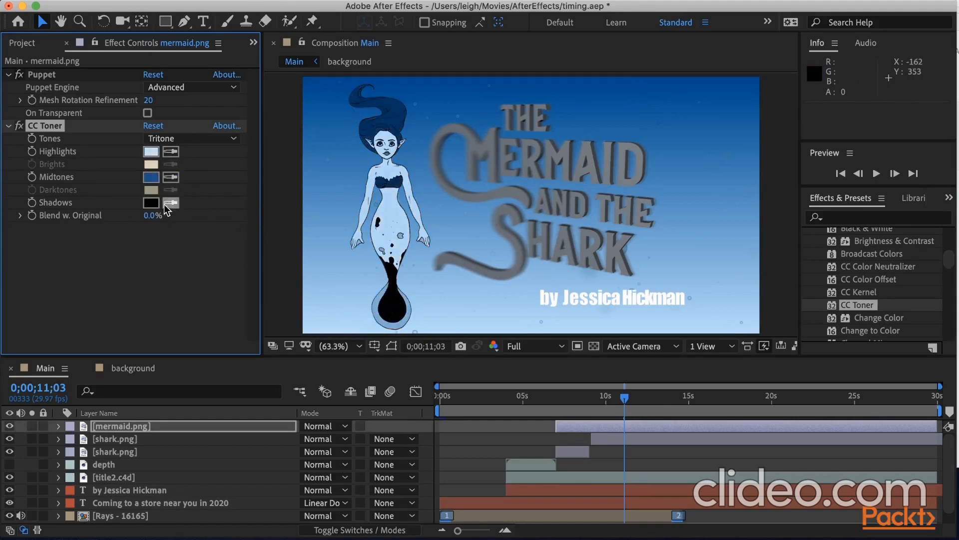
{"action": "left_click", "coordinate": [329, 85]}
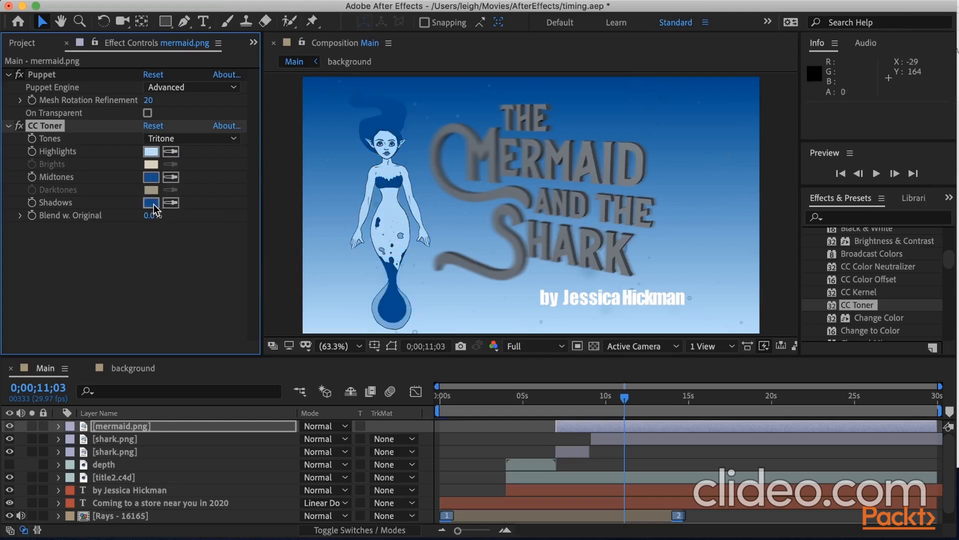
{"action": "left_click", "coordinate": [152, 203]}
{"action": "left_click_drag", "start_coordinate": [469, 328], "coordinate": [497, 334]}
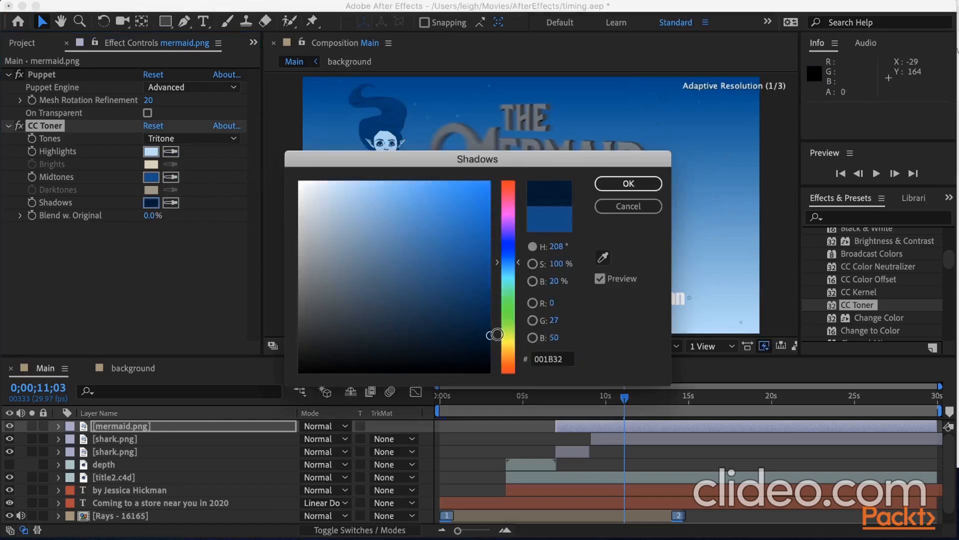
{"action": "left_click", "coordinate": [633, 185]}
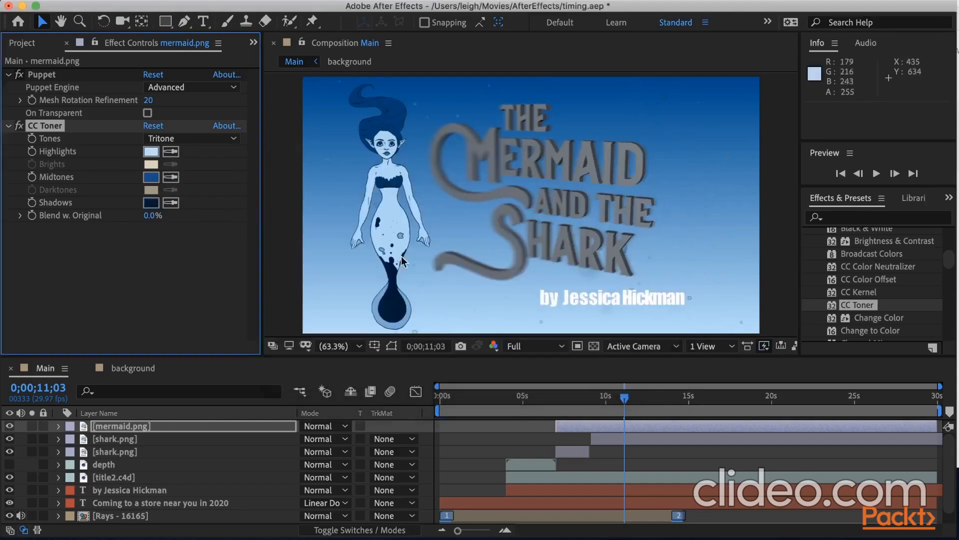
{"action": "left_click_drag", "start_coordinate": [148, 215], "coordinate": [184, 219]}
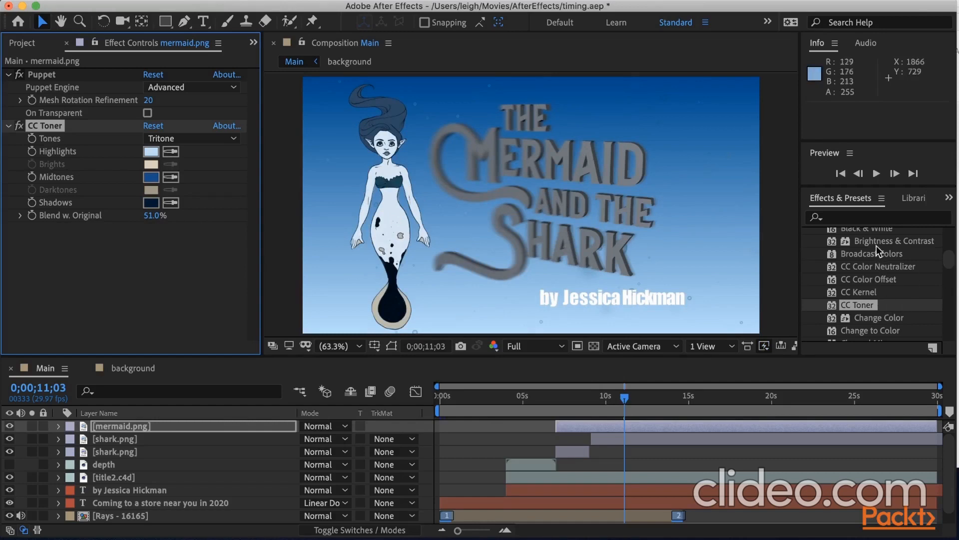
Apply the Brightness & Contrast effect to the mermaid layer with Brightness set to -23.
{"action": "left_click_drag", "start_coordinate": [874, 242], "coordinate": [402, 250]}
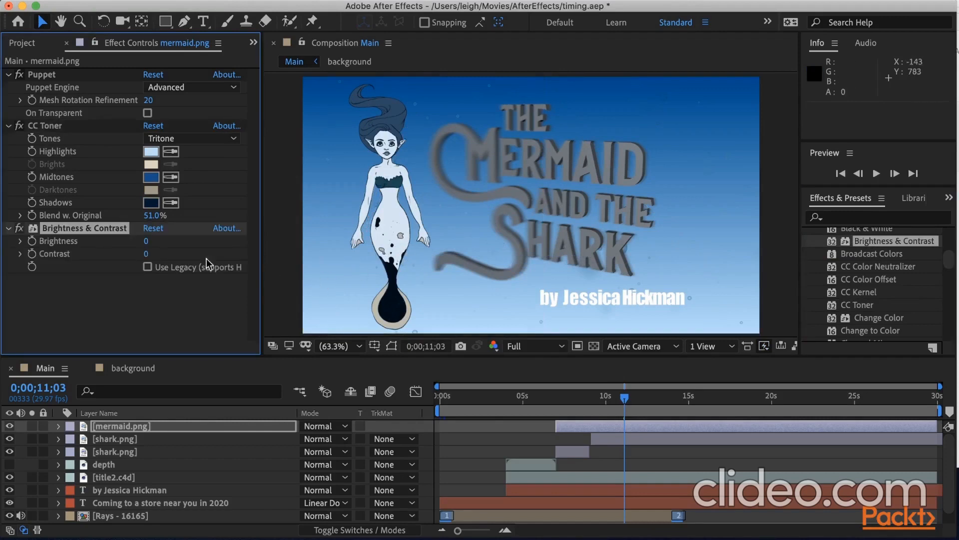
{"action": "left_click_drag", "start_coordinate": [146, 240], "coordinate": [148, 268]}
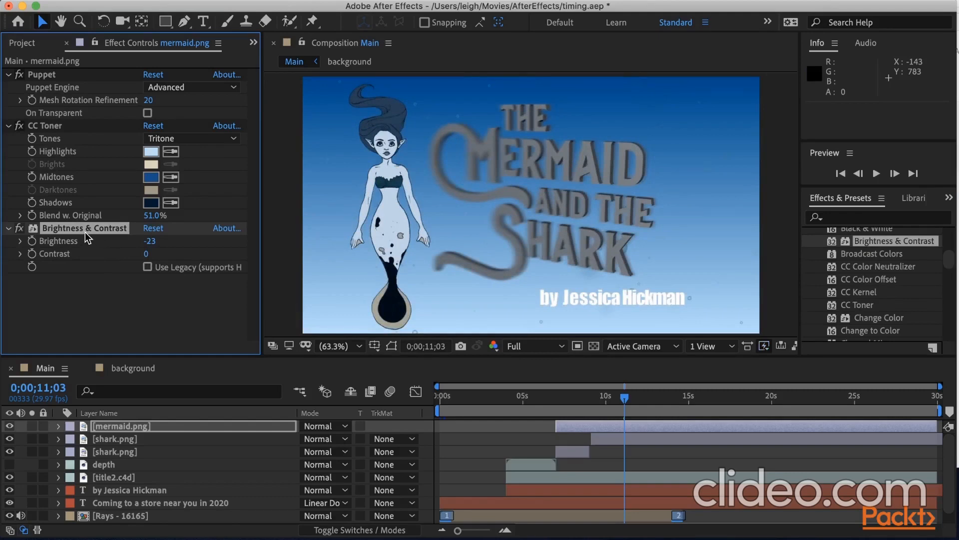
Copy the mermaid's CC Toner and Brightness & Contrast effects to the flipped shark layer and set its Brightness to about 8.
{"action": "left_click", "coordinate": [63, 129]}
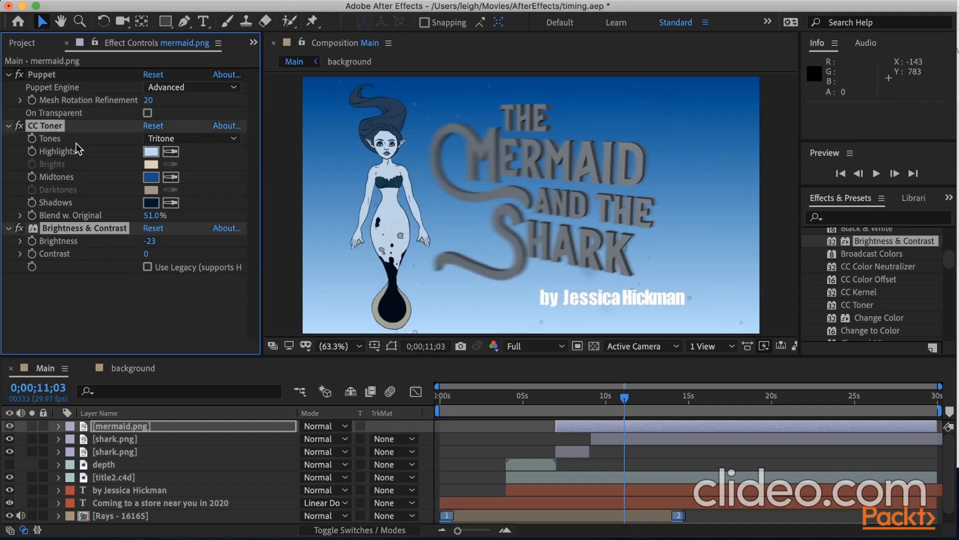
{"action": "left_click", "coordinate": [132, 439]}
{"action": "left_click_drag", "start_coordinate": [624, 400], "coordinate": [603, 410]}
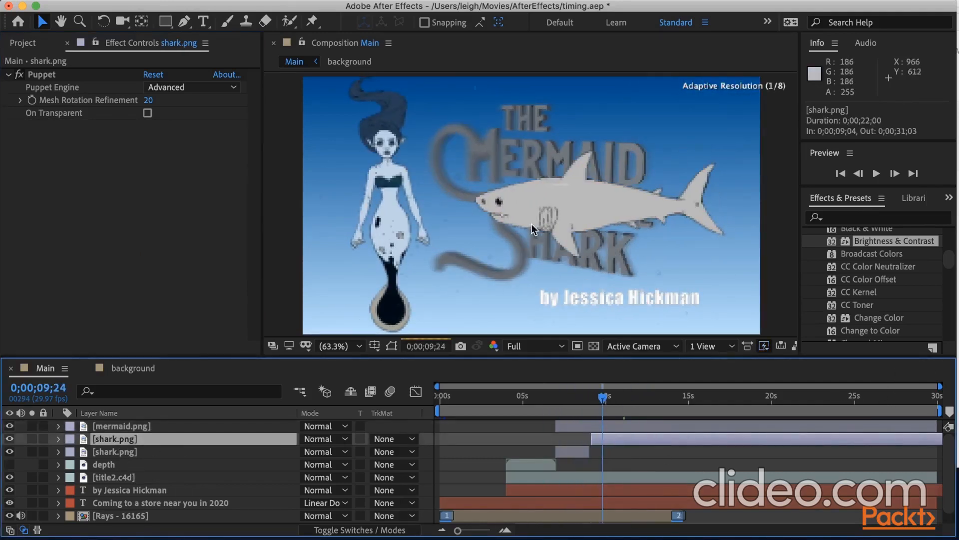
{"action": "left_click", "coordinate": [588, 214]}
{"action": "left_click", "coordinate": [197, 226]}
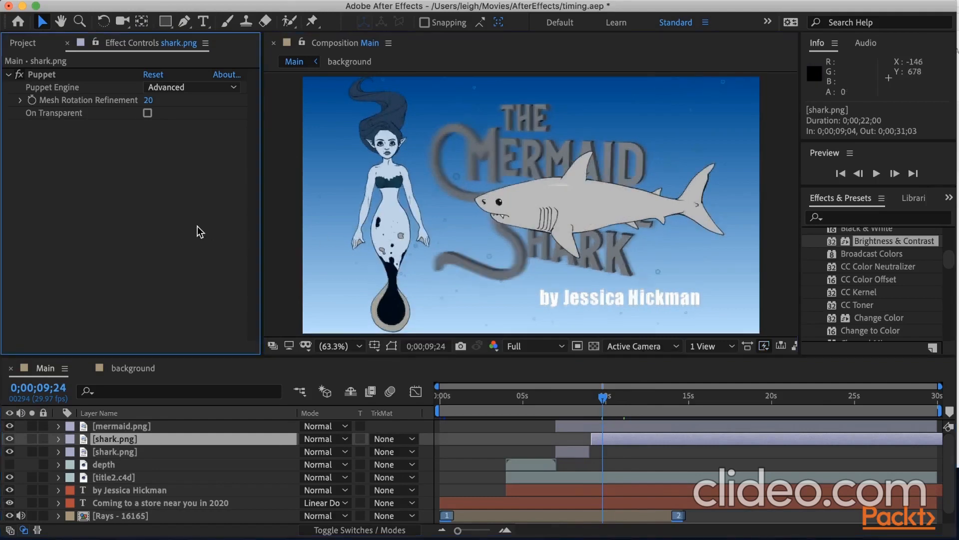
{"action": "key", "text": "super+v"}
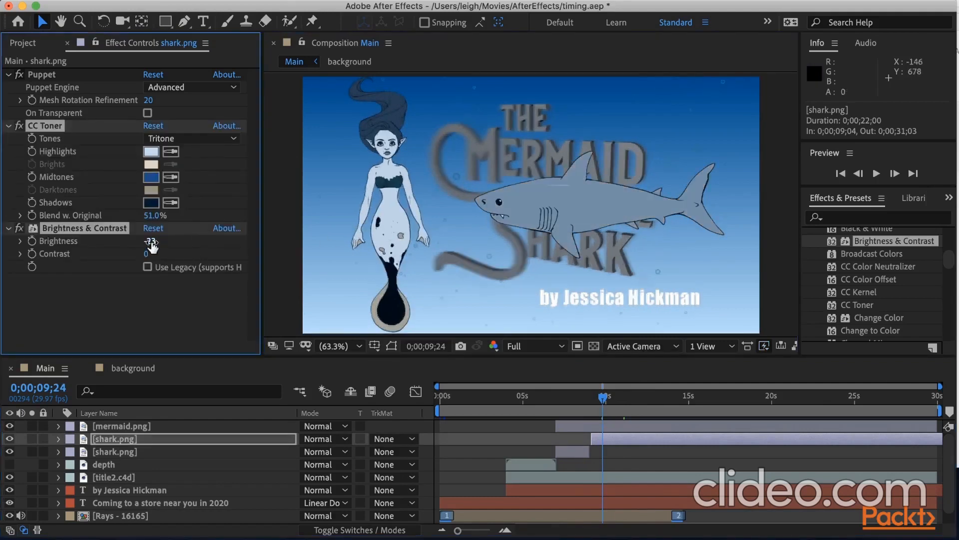
{"action": "left_click_drag", "start_coordinate": [151, 244], "coordinate": [172, 241]}
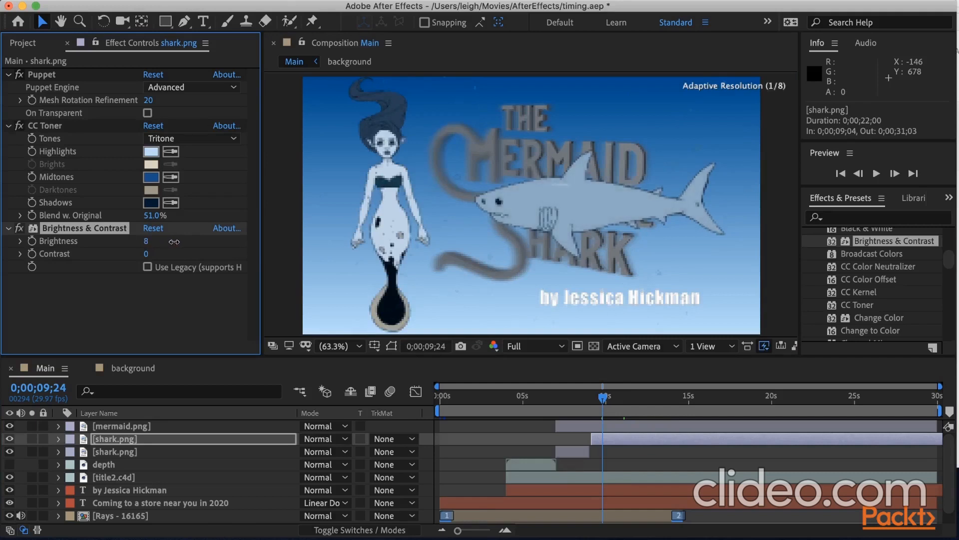
Paste the same color effects onto the earlier shark layer at 0;00;07;17 and set its Brightness to -3.
{"action": "left_click", "coordinate": [124, 451]}
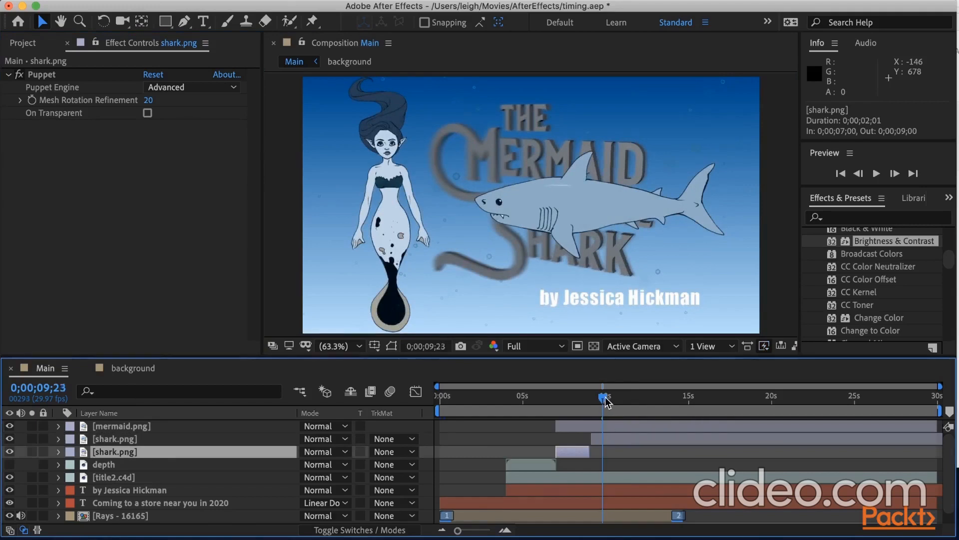
{"action": "left_click_drag", "start_coordinate": [605, 398], "coordinate": [565, 398]}
{"action": "left_click", "coordinate": [46, 214]}
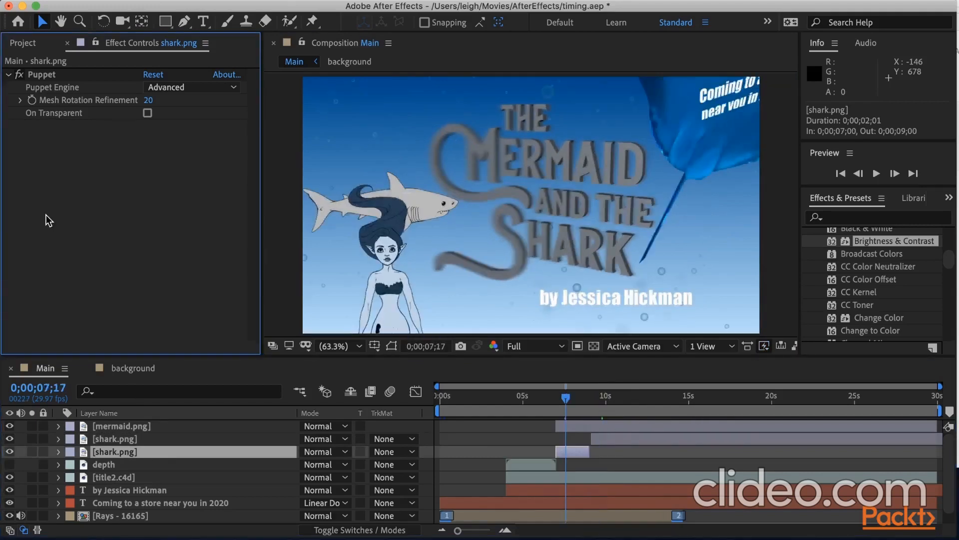
{"action": "key", "text": "super+v"}
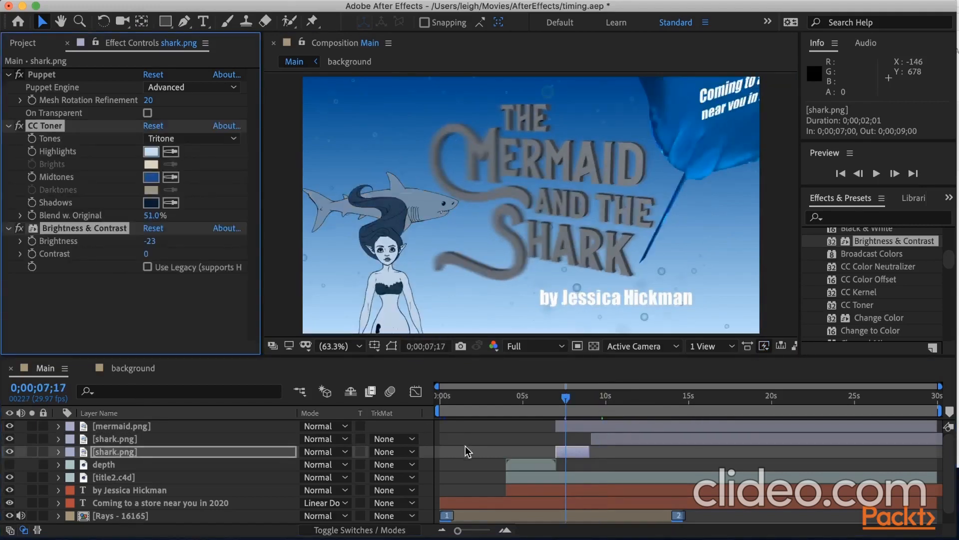
{"action": "mouse_move", "coordinate": [151, 241]}
{"action": "left_mouse_down"}
{"action": "mouse_move", "coordinate": [160, 241]}
{"action": "mouse_move", "coordinate": [148, 241]}
{"action": "left_mouse_up"}
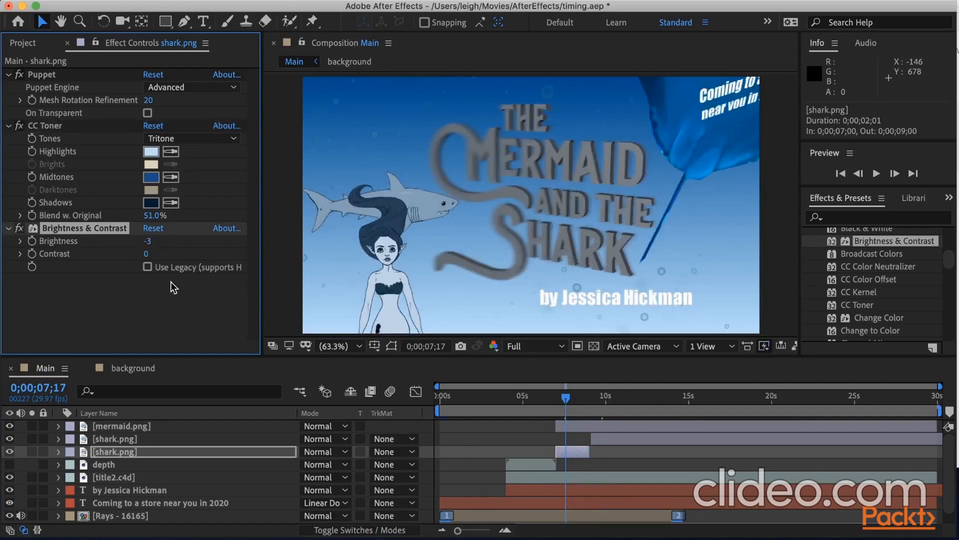
Try moving the earlier shark layer in the layer stack, and undo the reordering.
{"action": "left_click", "coordinate": [103, 452]}
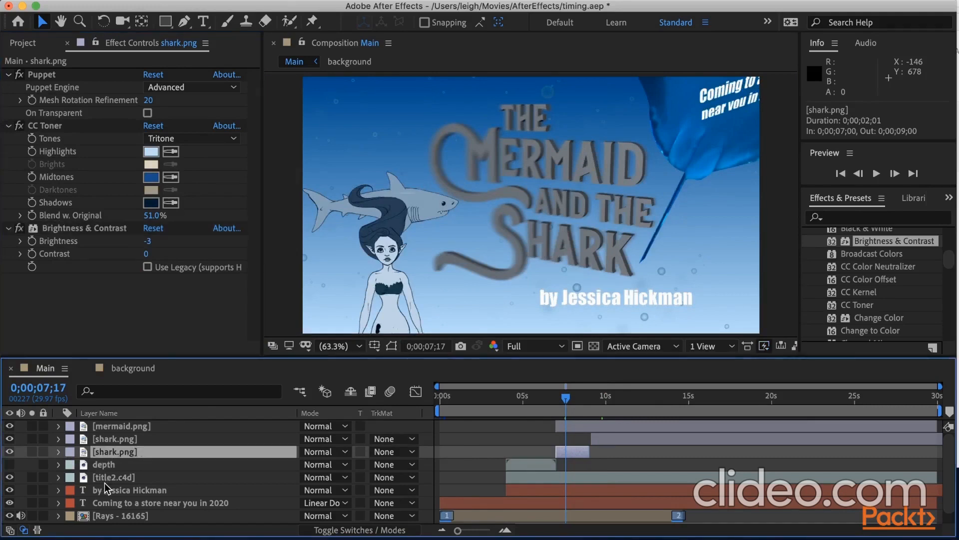
{"action": "key", "text": "super+z"}
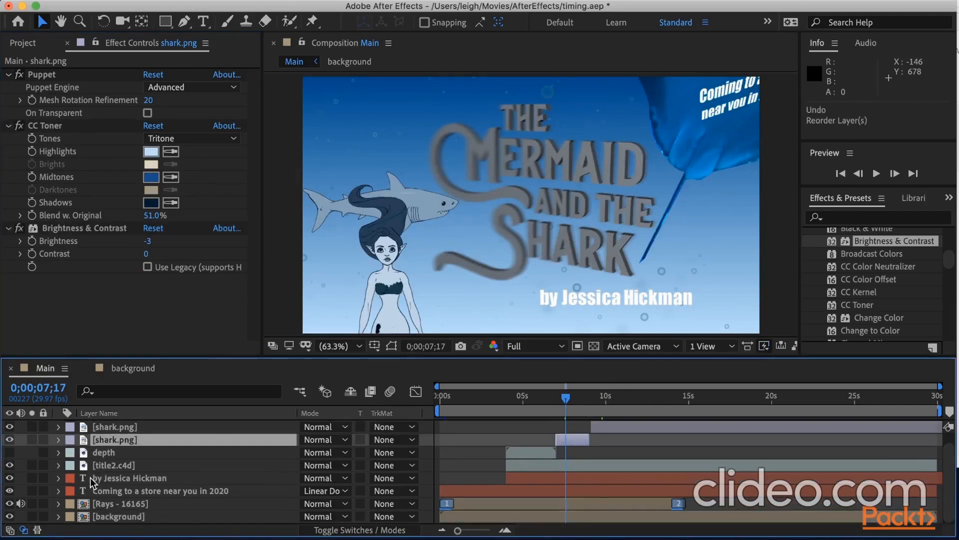
Move the earlier shark layer down two places in the layer stack so it sits directly below title2.c4d.
{"action": "key", "text": "super+bracketleft"}
{"action": "key", "text": "super+bracketleft"}
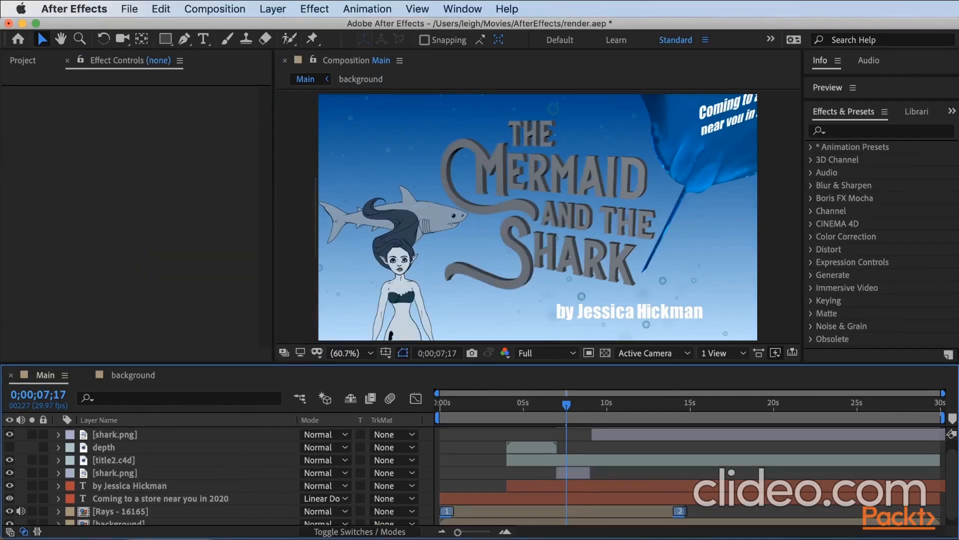
Create a 1920 x 1080 px solid layer coloured black (000000) and move it above all other layers in the Main composition.
{"action": "left_click", "coordinate": [273, 9]}
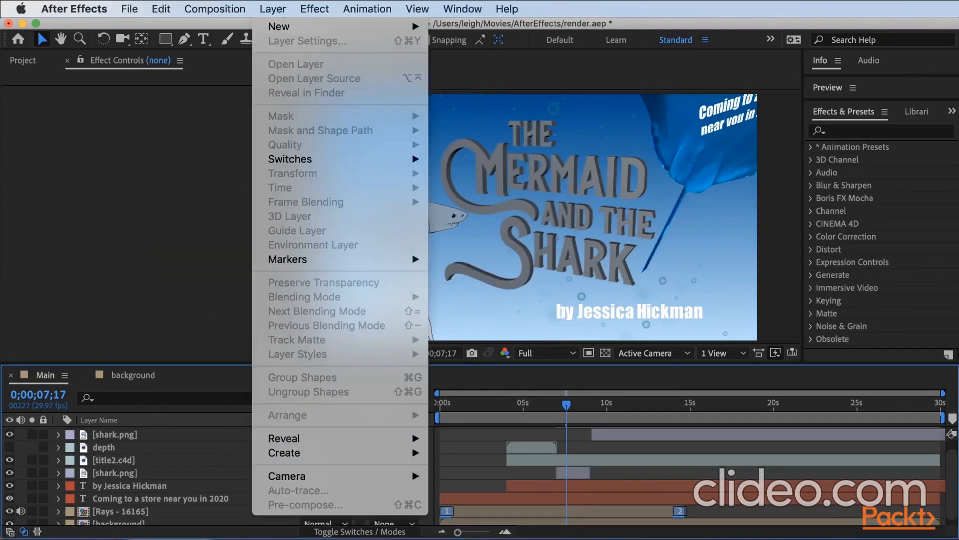
{"action": "mouse_move", "coordinate": [289, 28]}
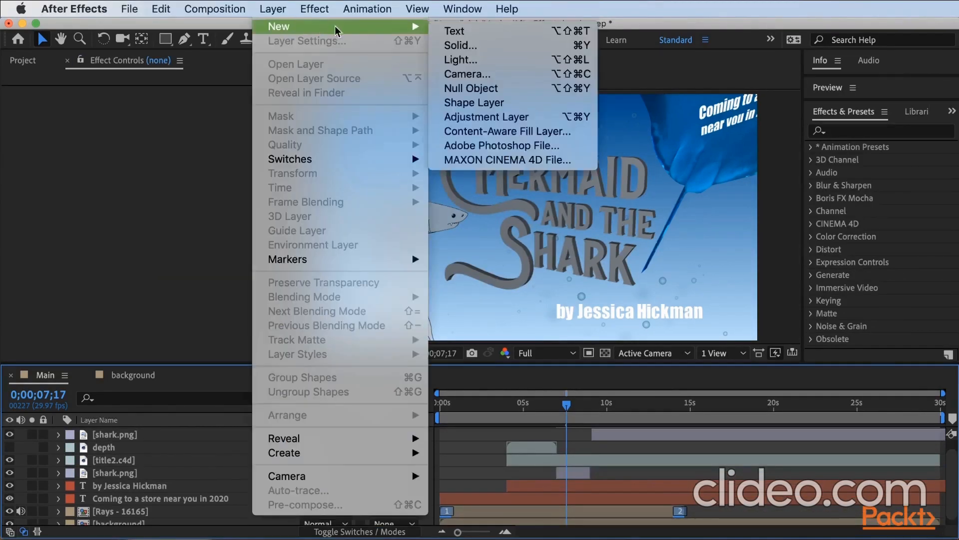
{"action": "left_click", "coordinate": [488, 45]}
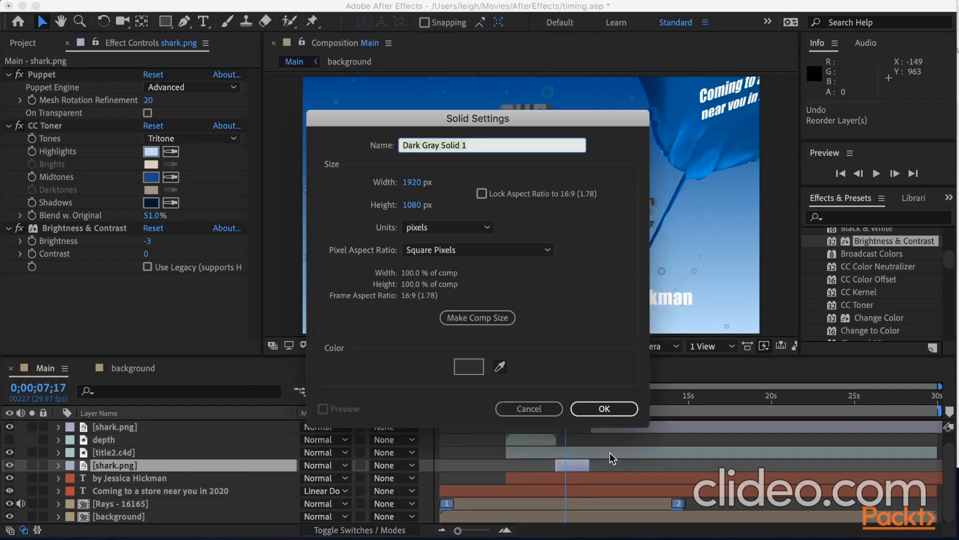
{"action": "left_click", "coordinate": [483, 370]}
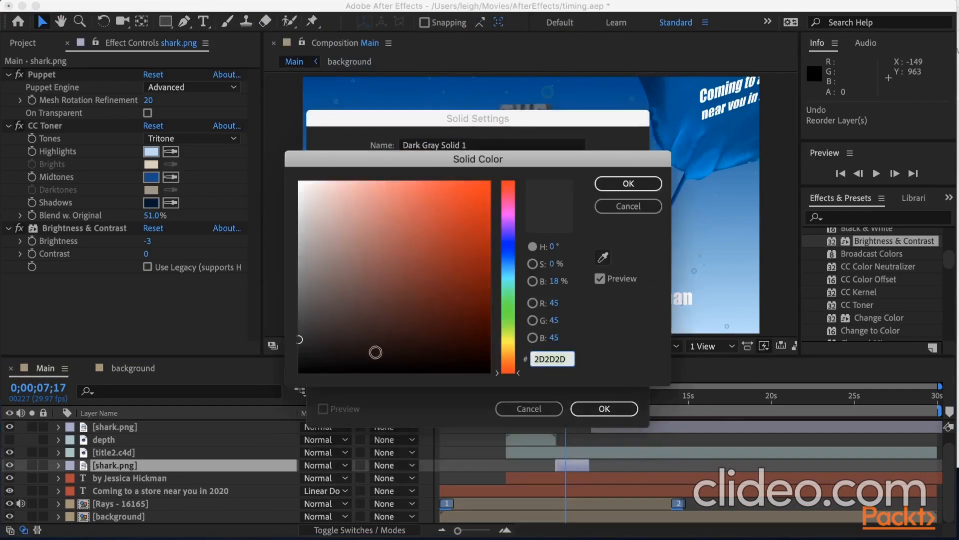
{"action": "left_click_drag", "start_coordinate": [380, 351], "coordinate": [275, 375]}
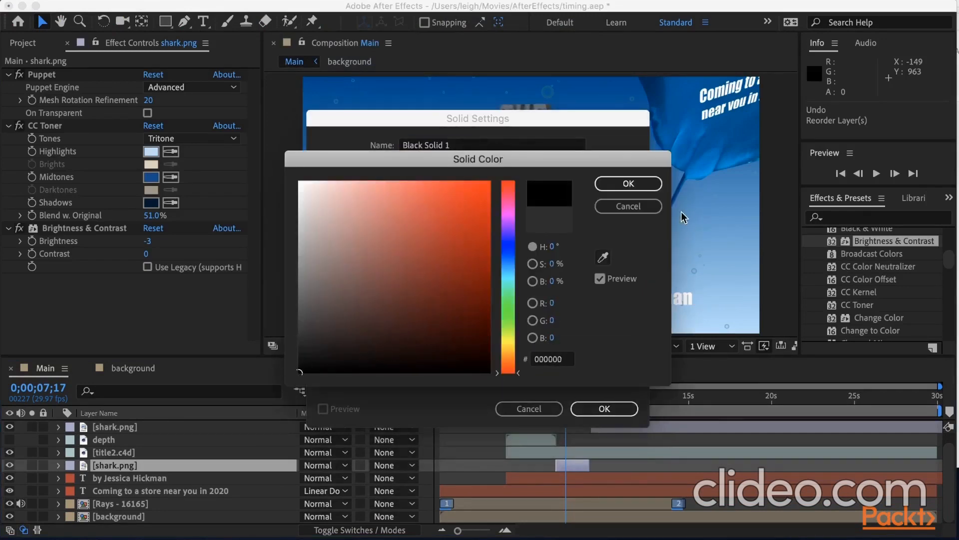
{"action": "left_click", "coordinate": [628, 183]}
{"action": "left_click", "coordinate": [602, 407]}
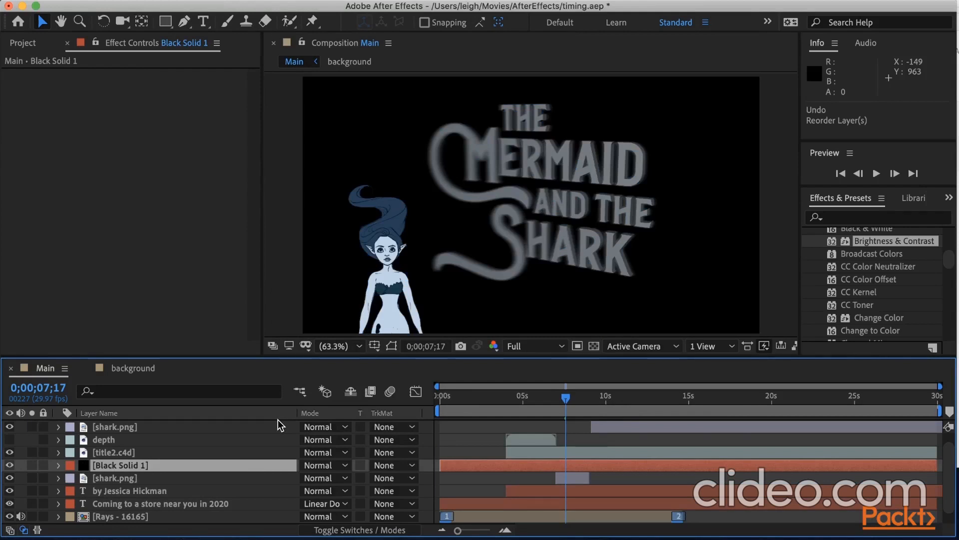
{"action": "key", "text": "super+shift+bracketright"}
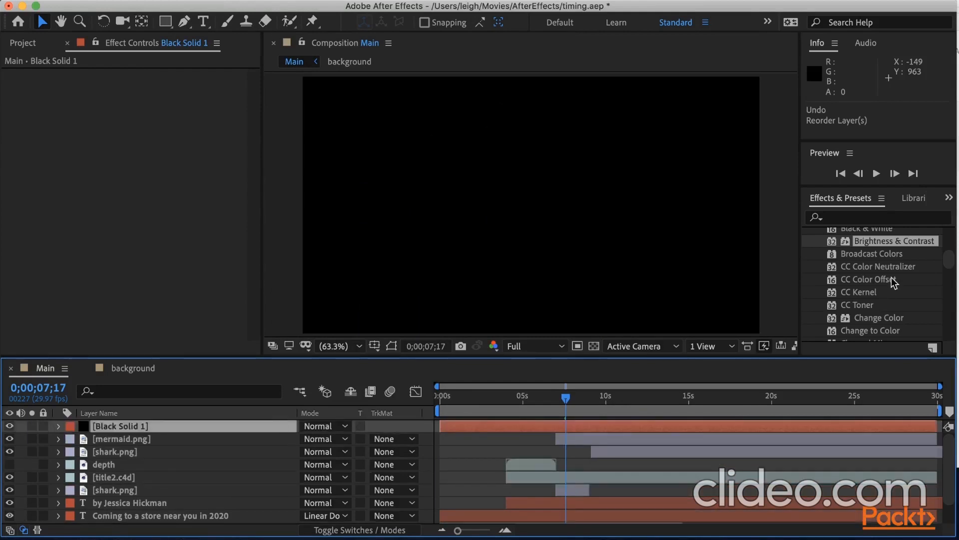
Search the effects for "lens" and apply Lens Flare to the black solid.
{"action": "left_click", "coordinate": [857, 218]}
{"action": "type", "text": "len"}
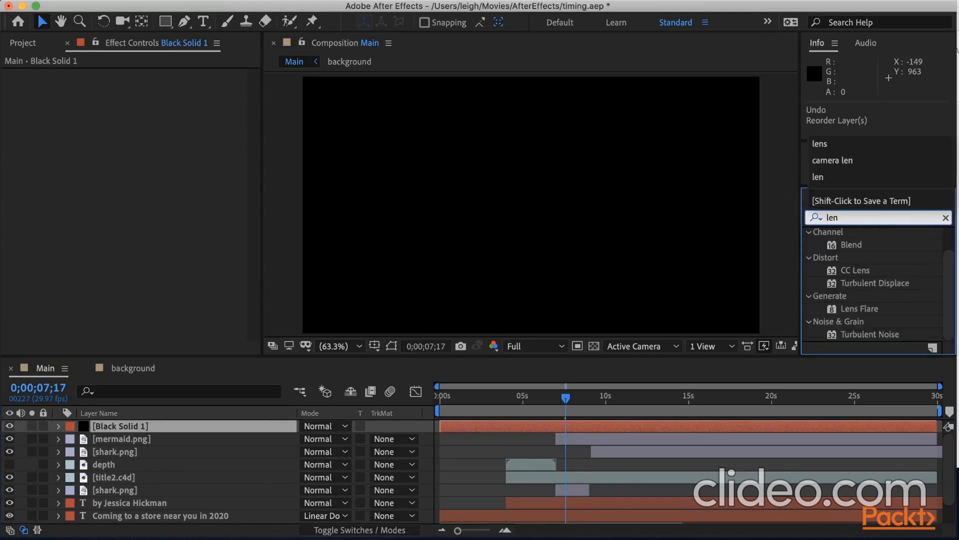
{"action": "type", "text": "s"}
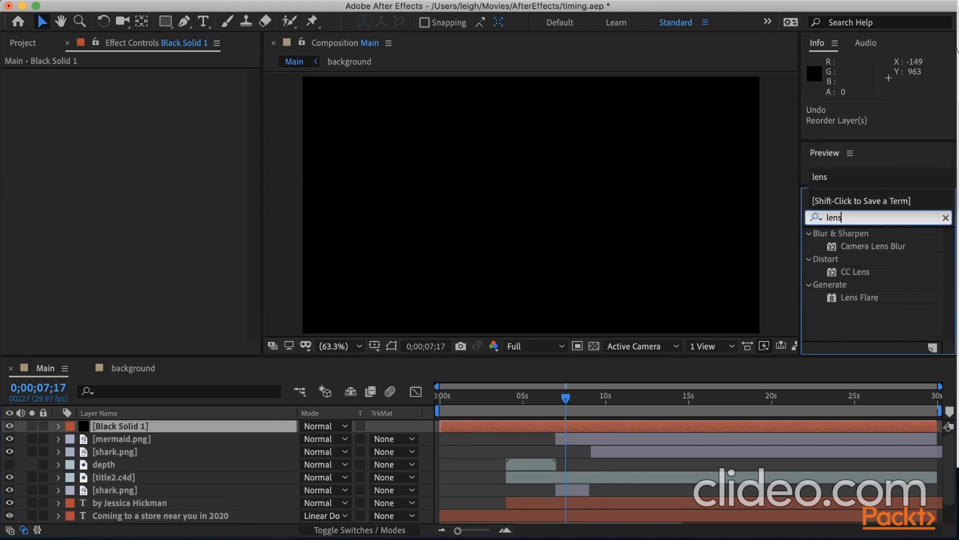
{"action": "left_click_drag", "start_coordinate": [860, 300], "coordinate": [535, 272]}
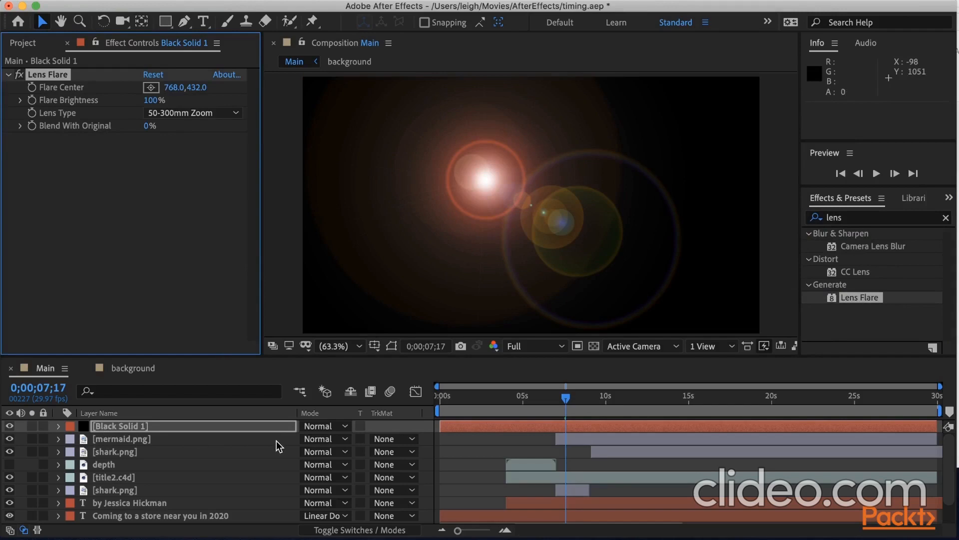
Set the black solid's blending mode to Lighten, and reopen the list of blending modes.
{"action": "left_click", "coordinate": [186, 430]}
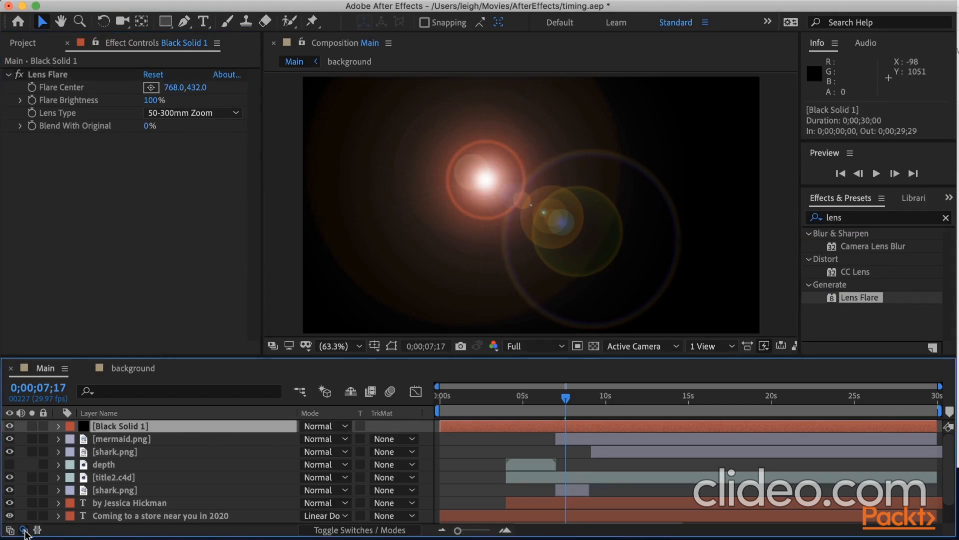
{"action": "left_click", "coordinate": [24, 530]}
{"action": "left_click", "coordinate": [25, 532]}
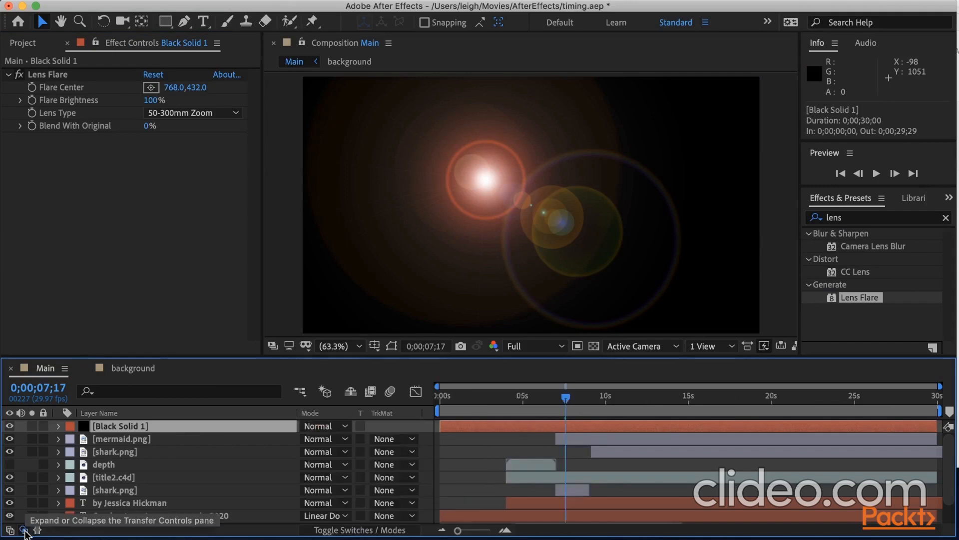
{"action": "left_click", "coordinate": [343, 427]}
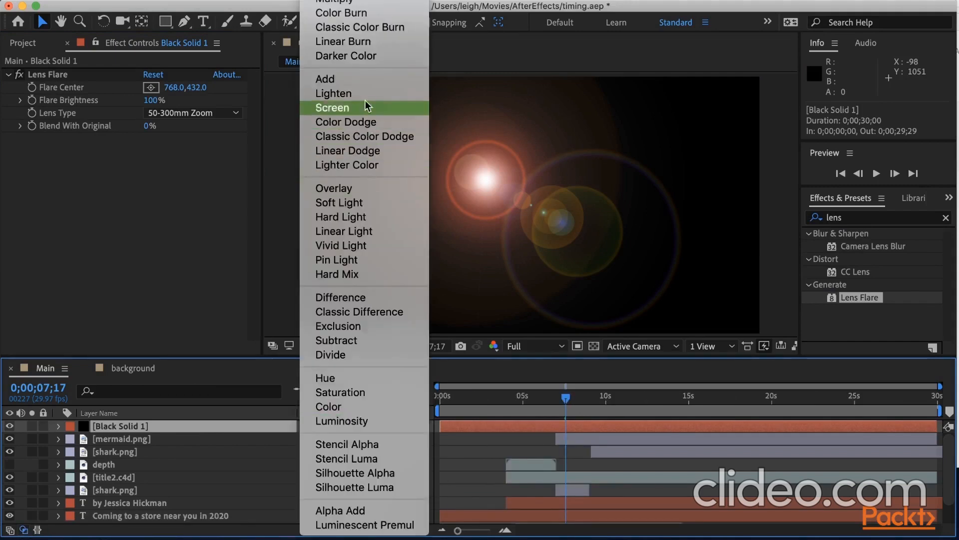
{"action": "left_click", "coordinate": [364, 94]}
{"action": "left_click", "coordinate": [322, 428]}
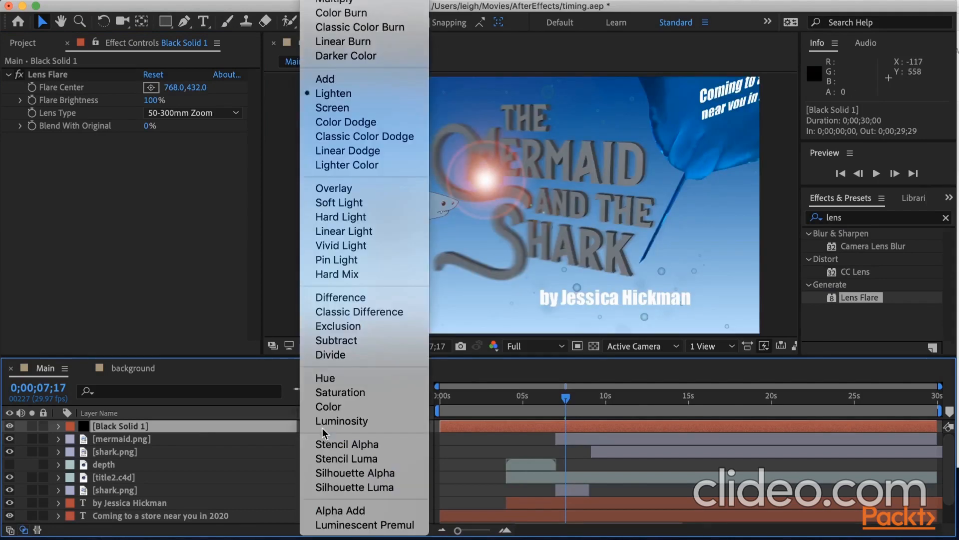
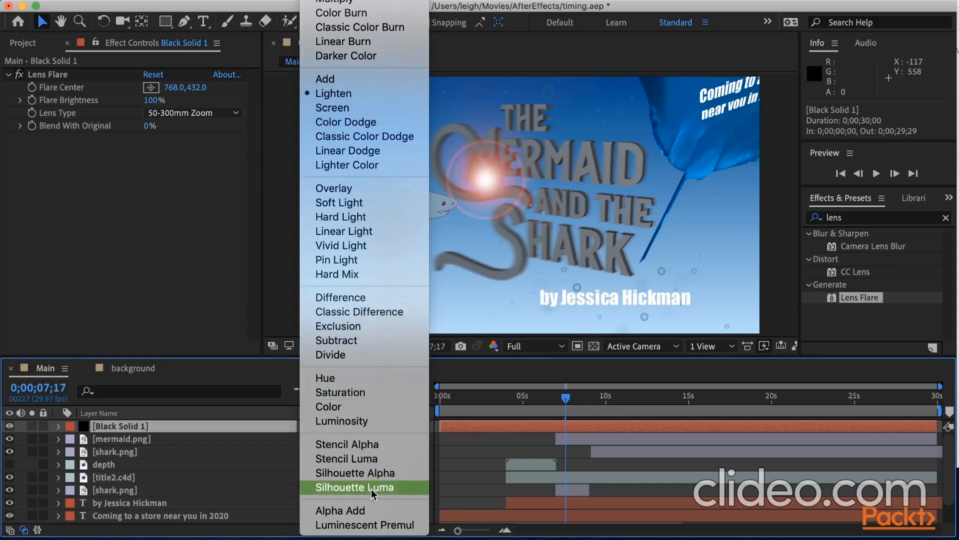
Keep Lighten blending, move the black solid so the flare leaves the frame's left edge at -15.8, 375.8, and keyframe Position at 0;00;05;04.
{"action": "left_click", "coordinate": [345, 93]}
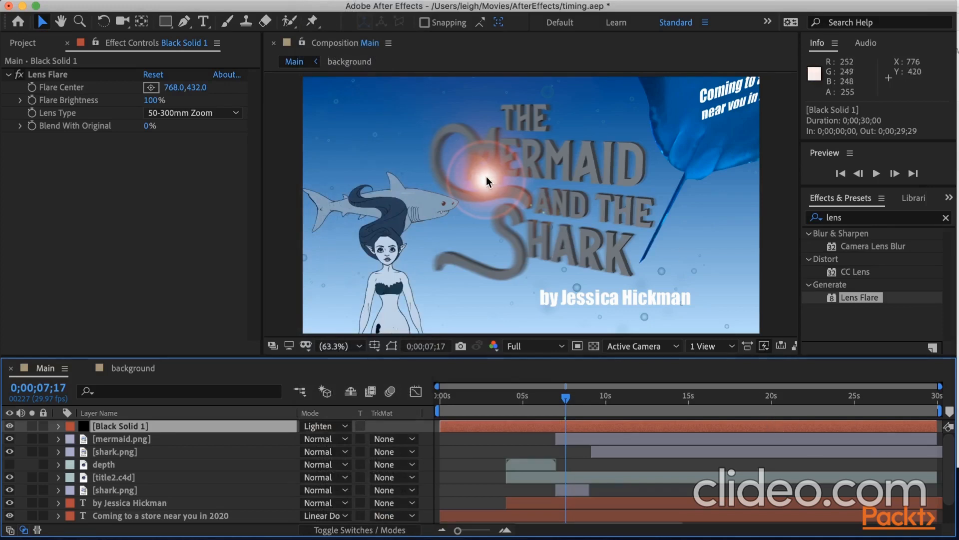
{"action": "left_click_drag", "start_coordinate": [487, 176], "coordinate": [255, 145]}
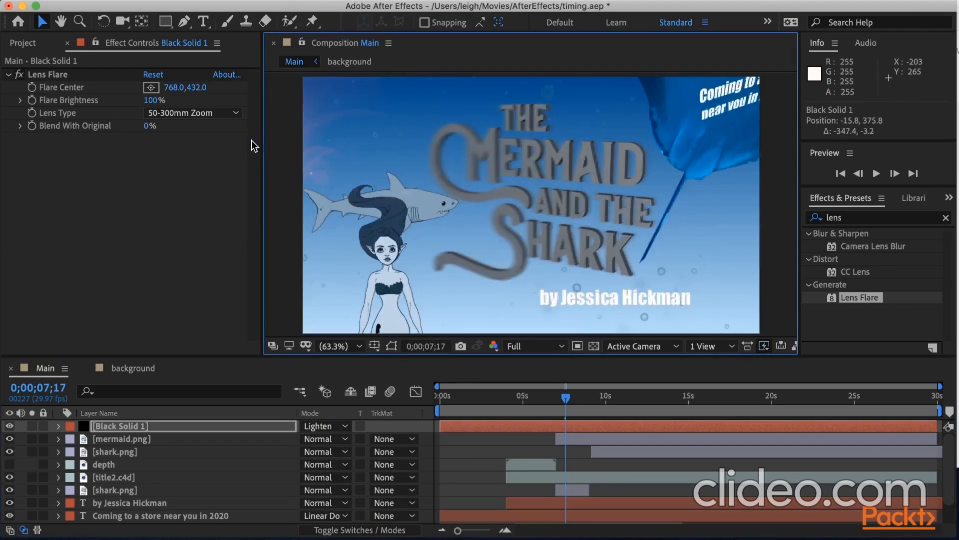
{"action": "key", "text": "p"}
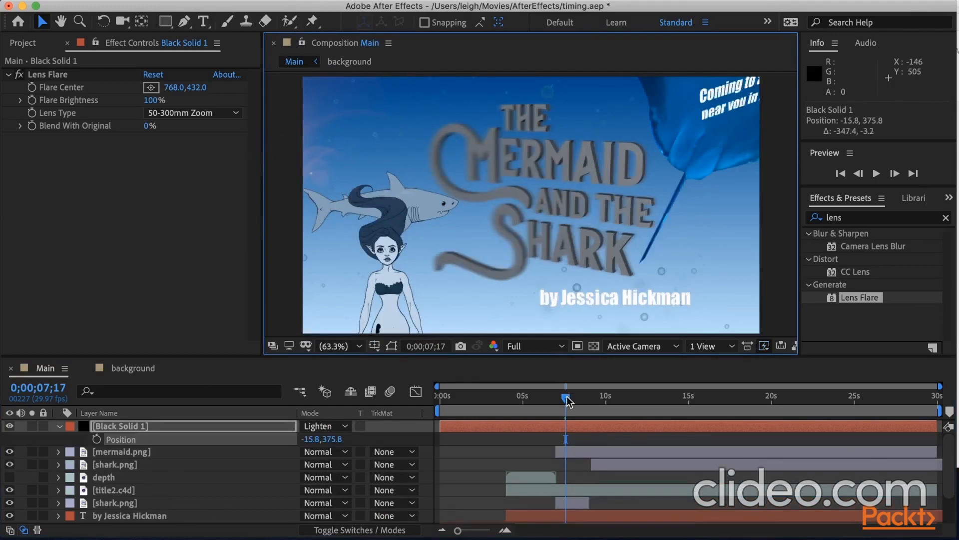
{"action": "left_click_drag", "start_coordinate": [566, 399], "coordinate": [525, 403]}
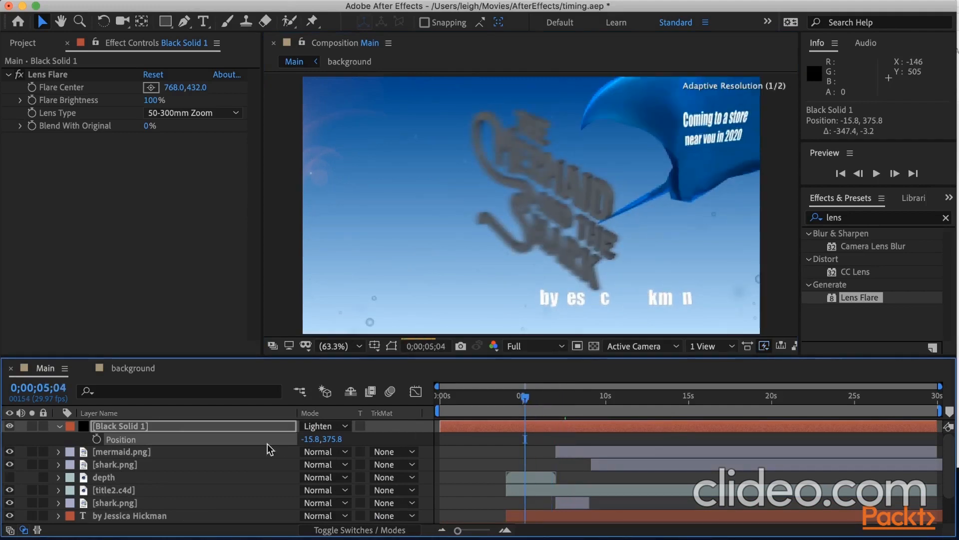
{"action": "left_click", "coordinate": [96, 439]}
Animate the flare past the frame's right edge by keyframing the solid's Position at 2368.4, 372.6 at 0;00;14;29.
{"action": "left_click", "coordinate": [723, 405]}
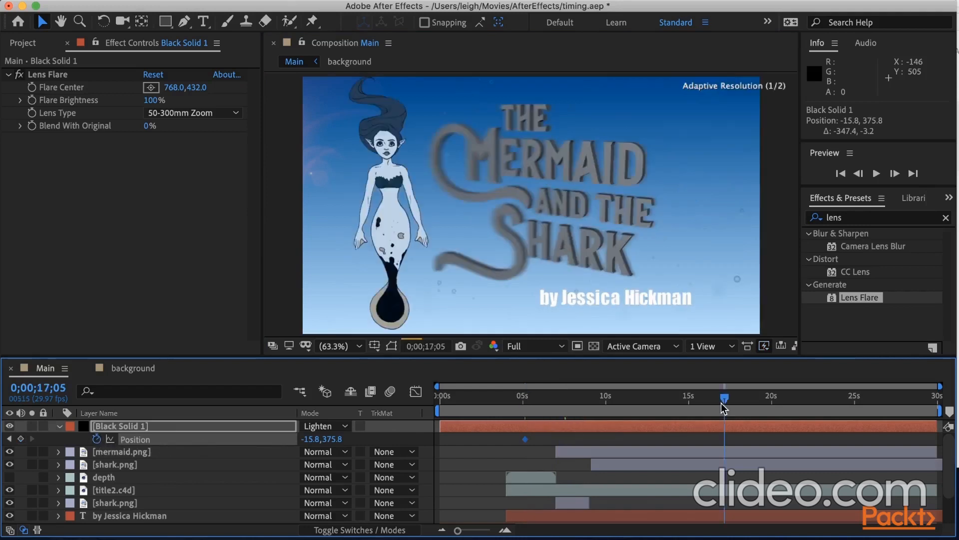
{"action": "left_click_drag", "start_coordinate": [723, 407], "coordinate": [689, 411]}
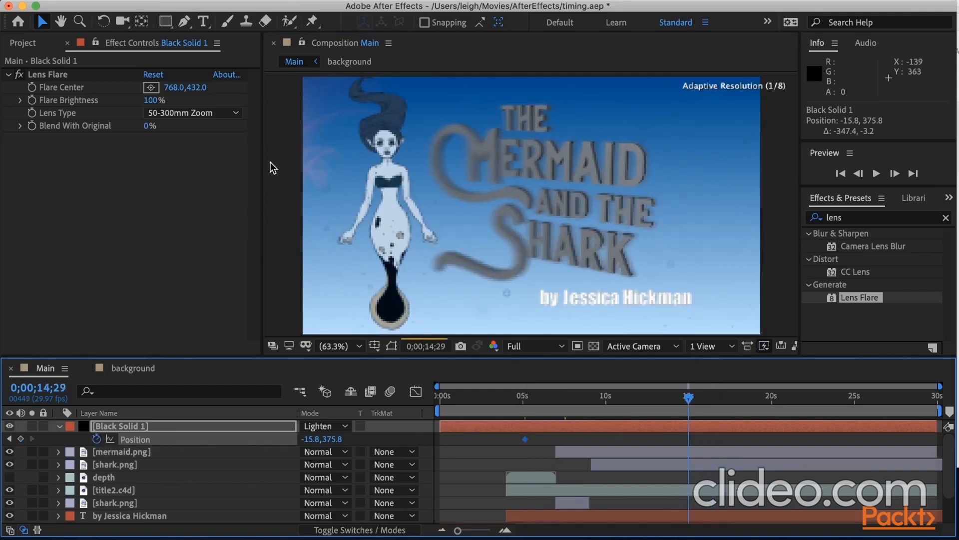
{"action": "left_click_drag", "start_coordinate": [273, 164], "coordinate": [842, 161]}
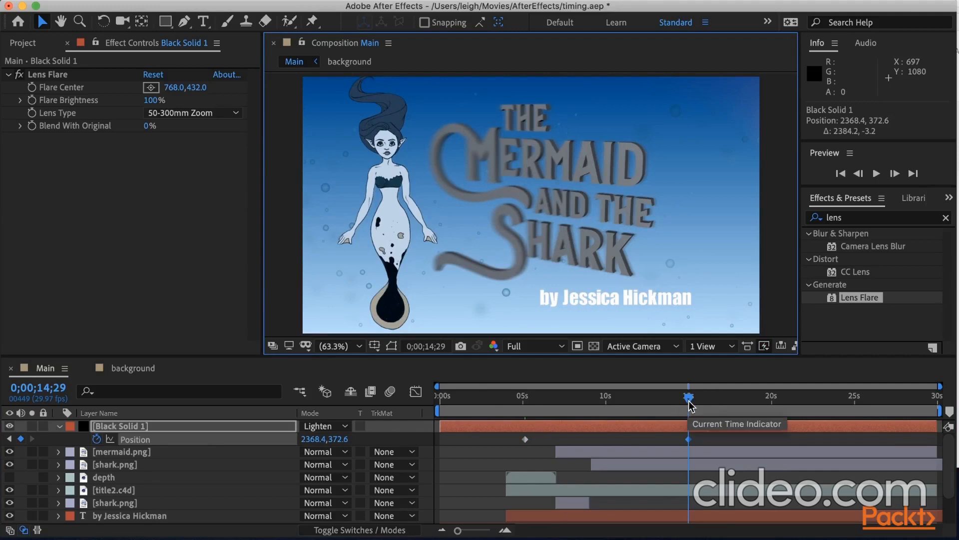
Set Lens Flare's Blend With Original to 16% and move Black Solid 1 directly below title2.c4d in the layer stack.
{"action": "left_click_drag", "start_coordinate": [690, 404], "coordinate": [591, 398]}
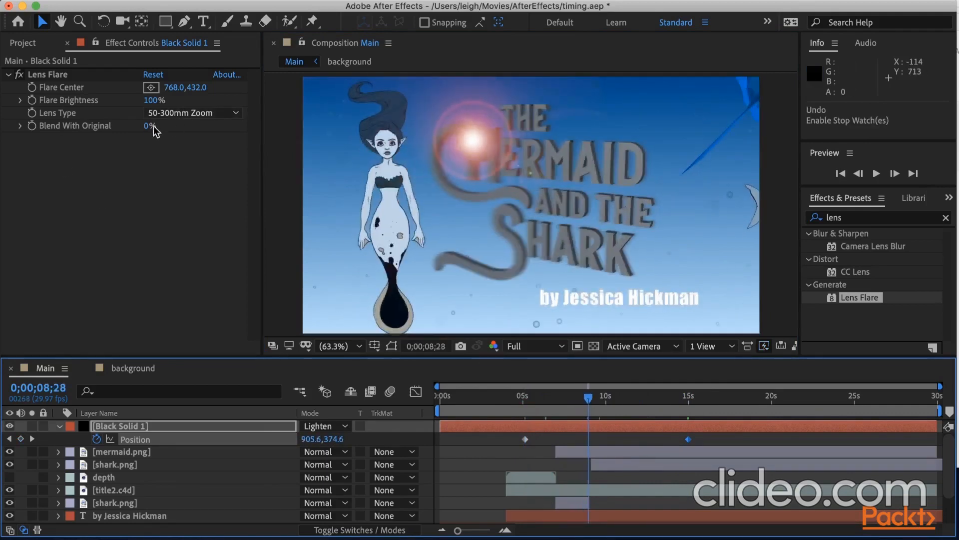
{"action": "mouse_move", "coordinate": [147, 127]}
{"action": "left_mouse_down"}
{"action": "mouse_move", "coordinate": [163, 127]}
{"action": "mouse_move", "coordinate": [152, 127]}
{"action": "left_mouse_up"}
{"action": "left_click_drag", "start_coordinate": [138, 428], "coordinate": [130, 496]}
{"action": "left_click", "coordinate": [601, 400]}
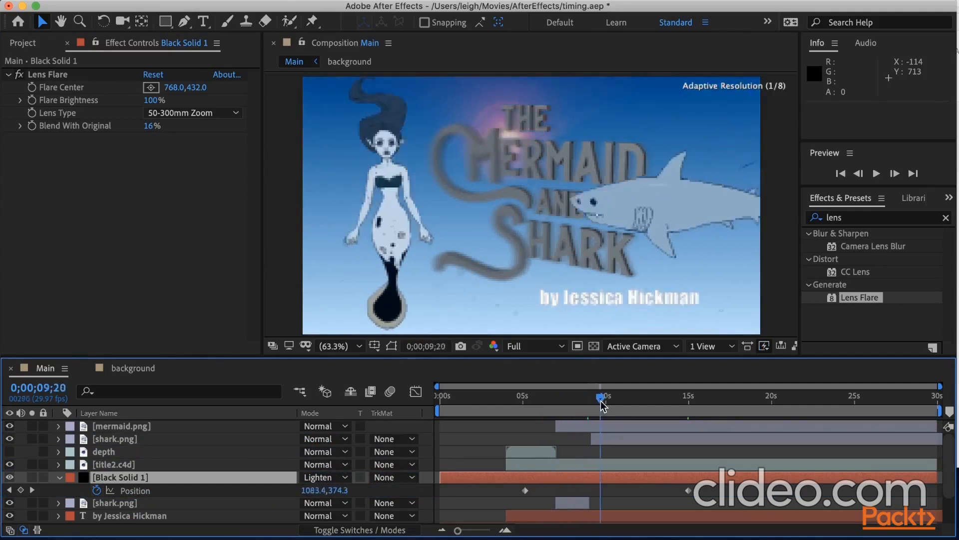
{"action": "left_click_drag", "start_coordinate": [600, 401], "coordinate": [608, 401]}
Paste the copied CC Toner effect onto Black Solid 1 below Lens Flare, and collapse the effect settings.
{"action": "left_click", "coordinate": [109, 247]}
{"action": "key", "text": "super+v"}
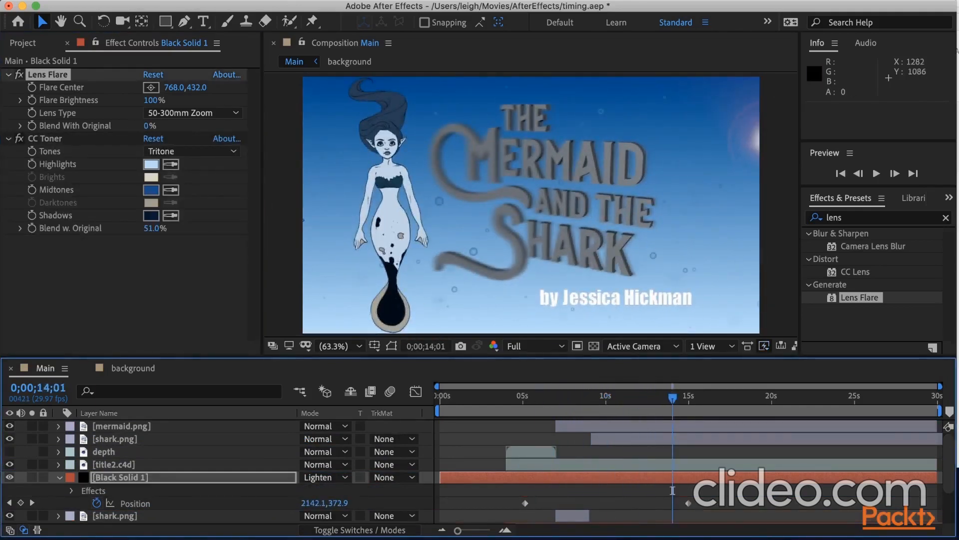
{"action": "left_click", "coordinate": [8, 75], "text": "super"}
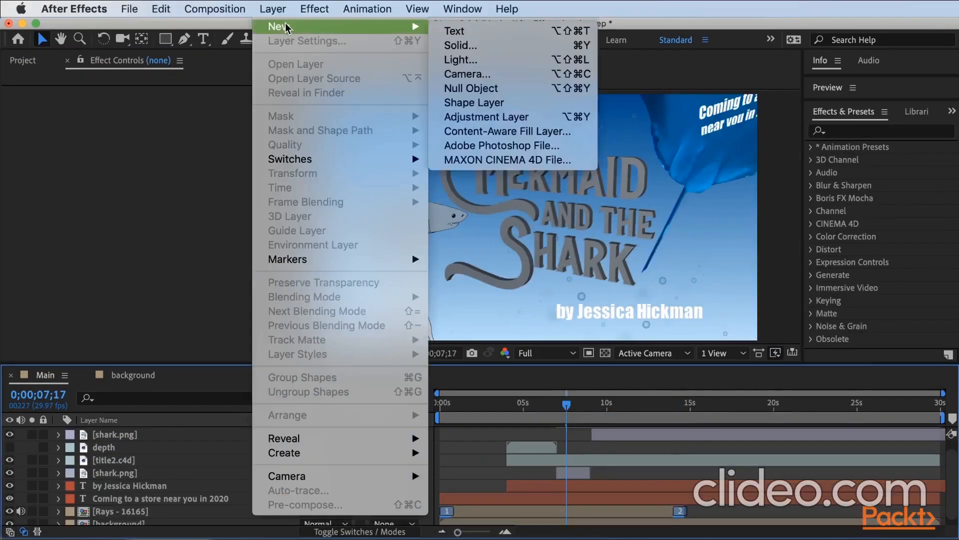
Create a 1920 x 1080 px black solid named Black Solid 2 and move it above all other layers in Main.
{"action": "left_click", "coordinate": [488, 47]}
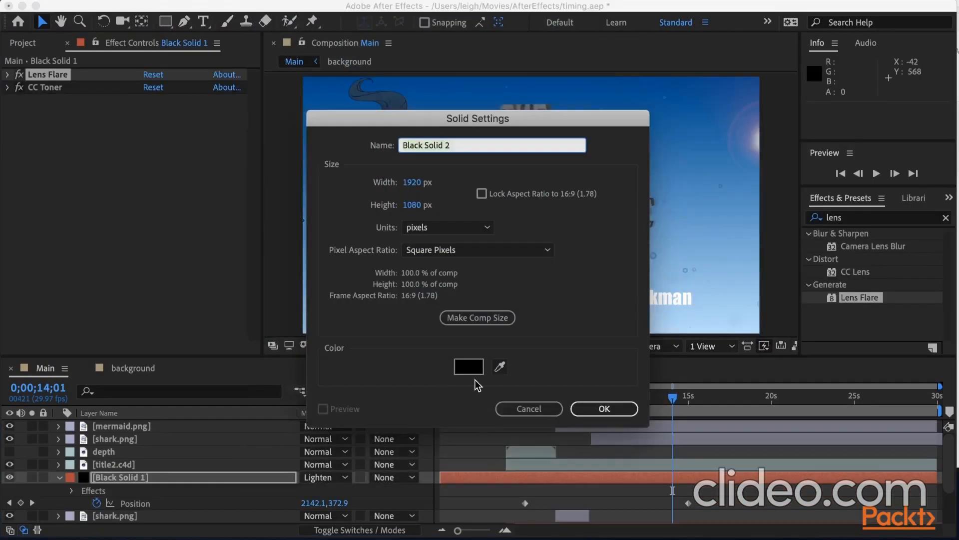
{"action": "left_click", "coordinate": [592, 411]}
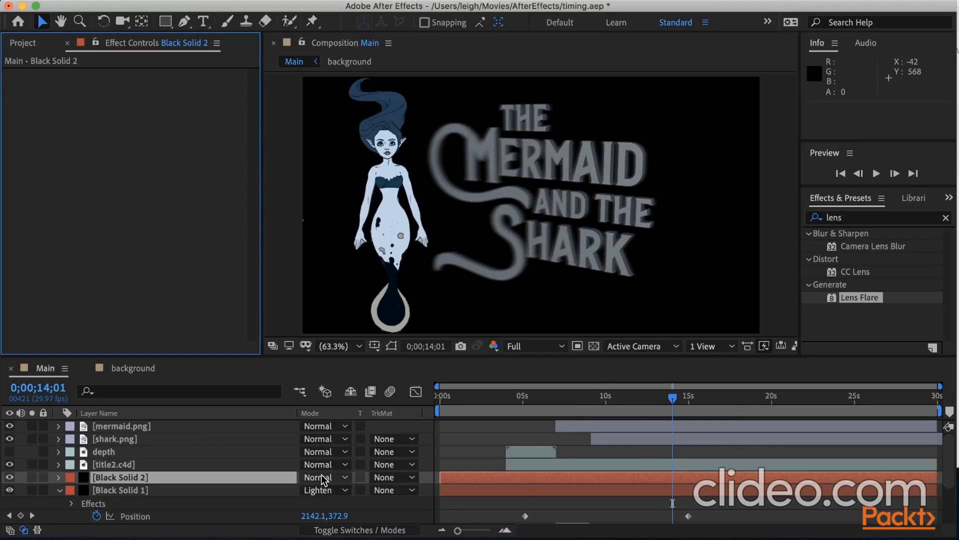
{"action": "key", "text": "super+shift+bracketright"}
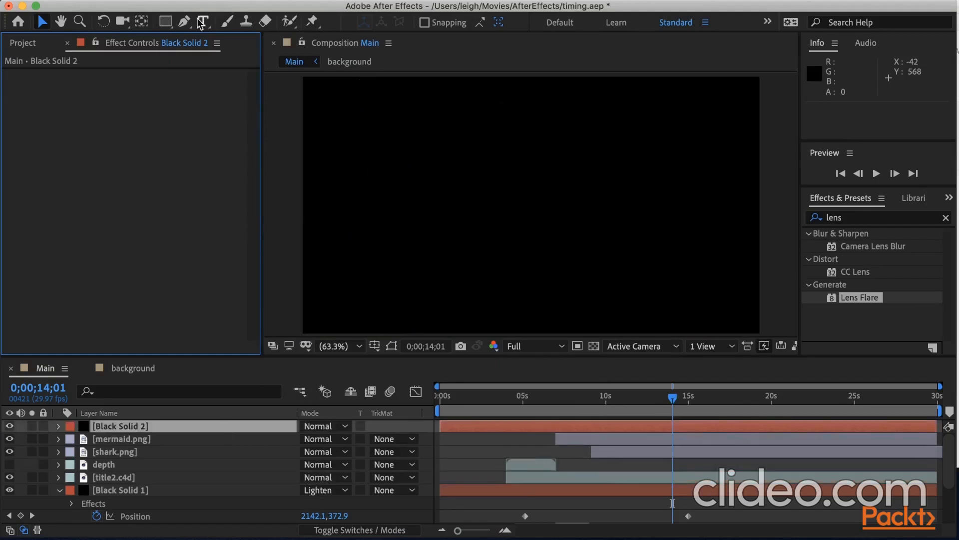
Draw an elliptical mask about 1265 x 537 px over the title on Black Solid 2, set to Subtract with a 331-pixel feather.
{"action": "left_click", "coordinate": [165, 22]}
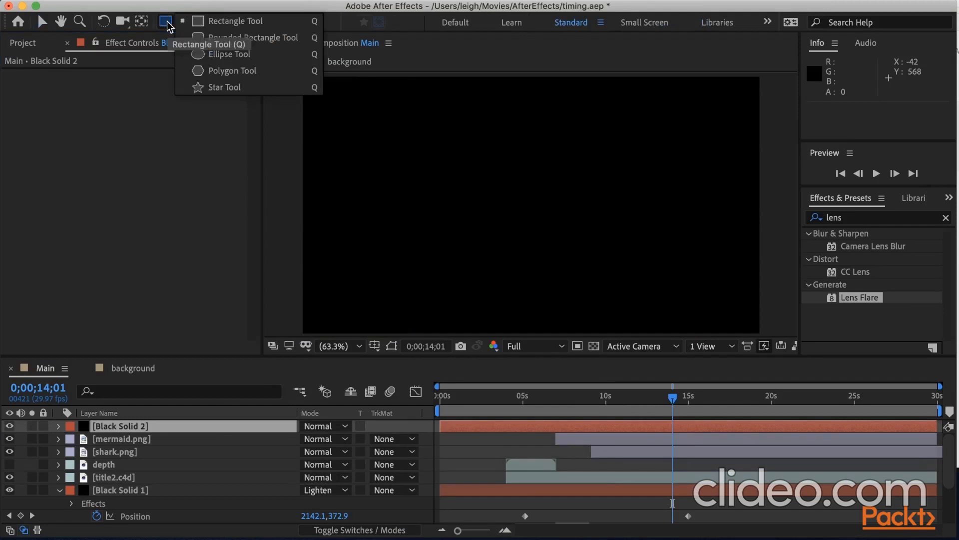
{"action": "left_click", "coordinate": [205, 54]}
{"action": "left_click_drag", "start_coordinate": [390, 141], "coordinate": [692, 268]}
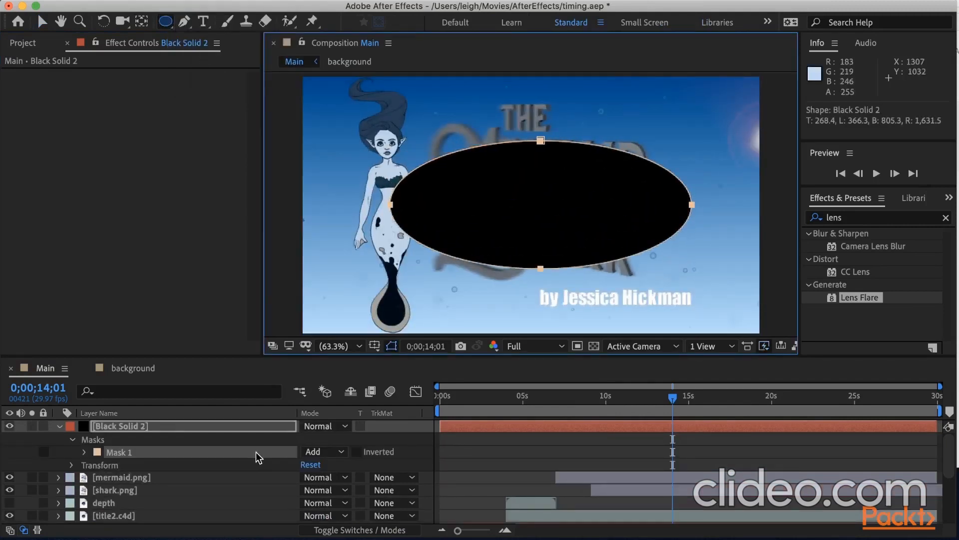
{"action": "left_click", "coordinate": [341, 451]}
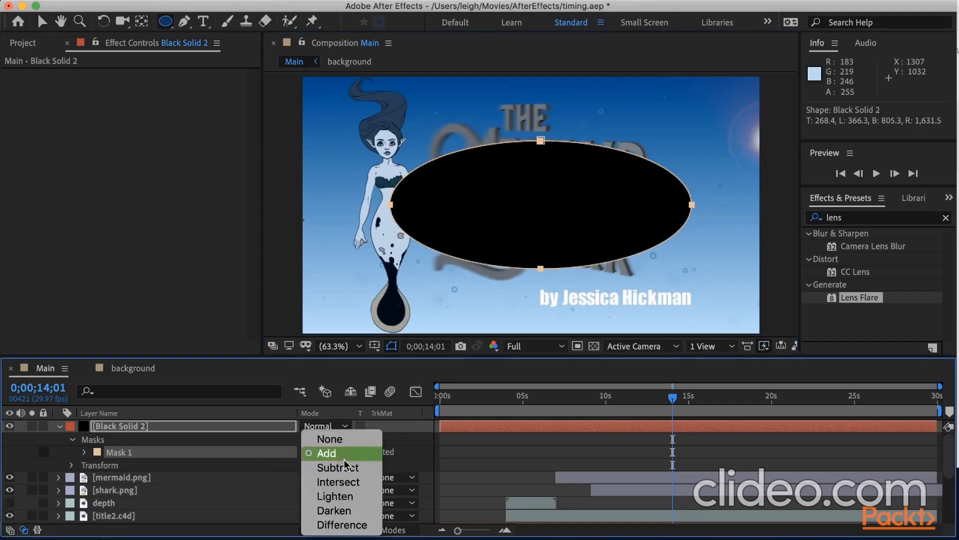
{"action": "left_click", "coordinate": [340, 469]}
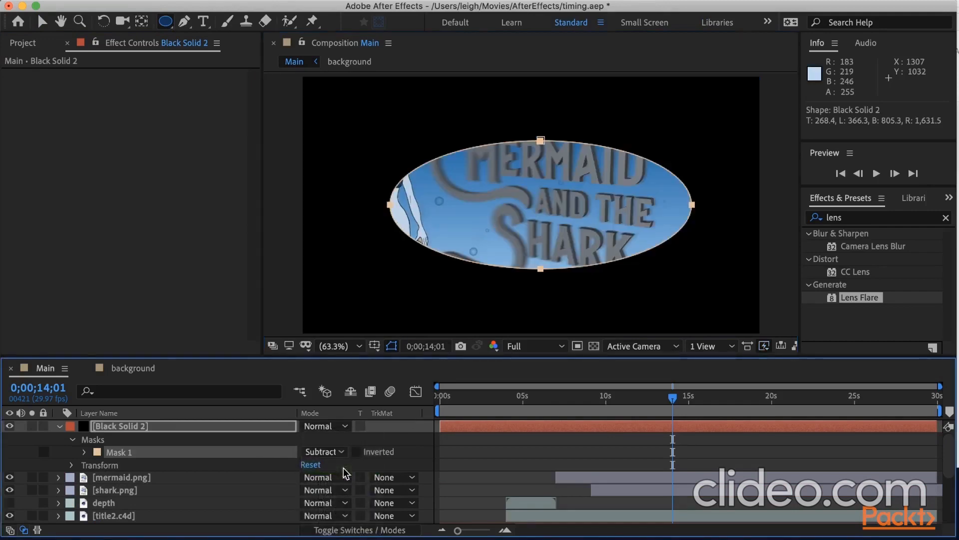
{"action": "left_click", "coordinate": [84, 451]}
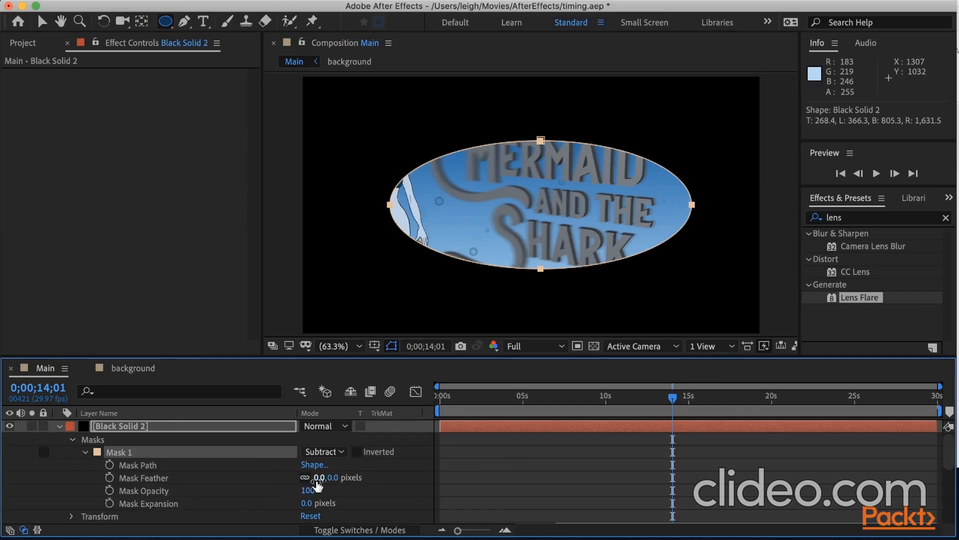
{"action": "left_click_drag", "start_coordinate": [317, 480], "coordinate": [523, 480]}
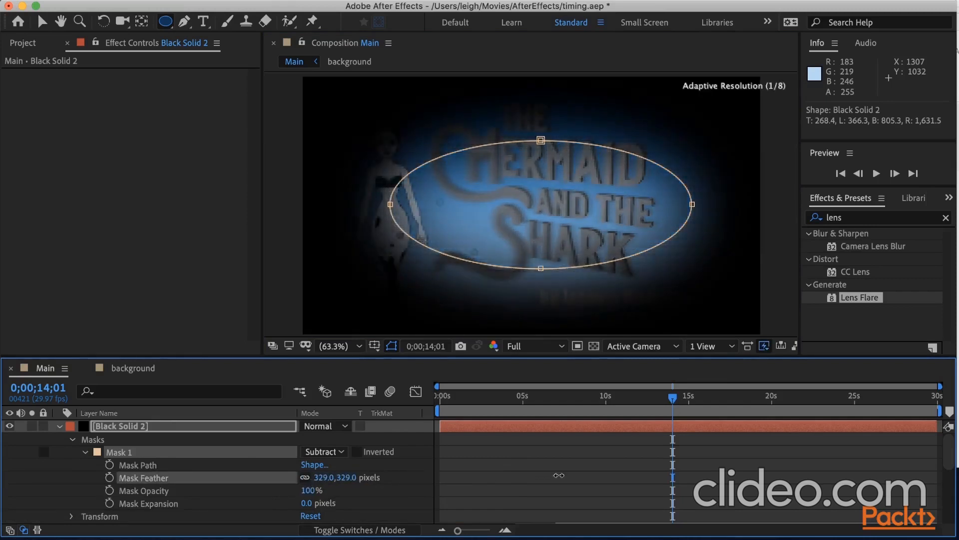
Set Black Solid 2's blending mode to Multiply and its opacity to 30%.
{"action": "left_click", "coordinate": [343, 428]}
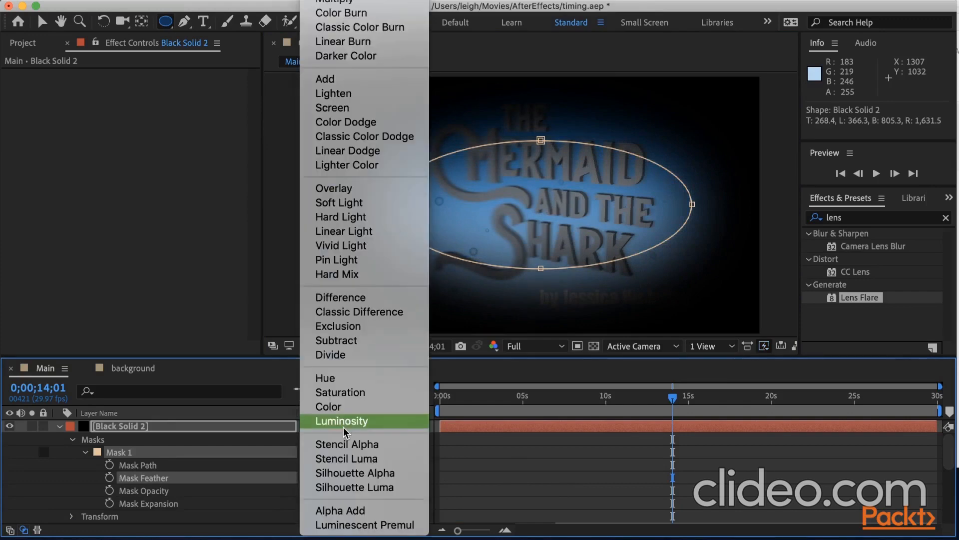
{"action": "left_click", "coordinate": [389, 8]}
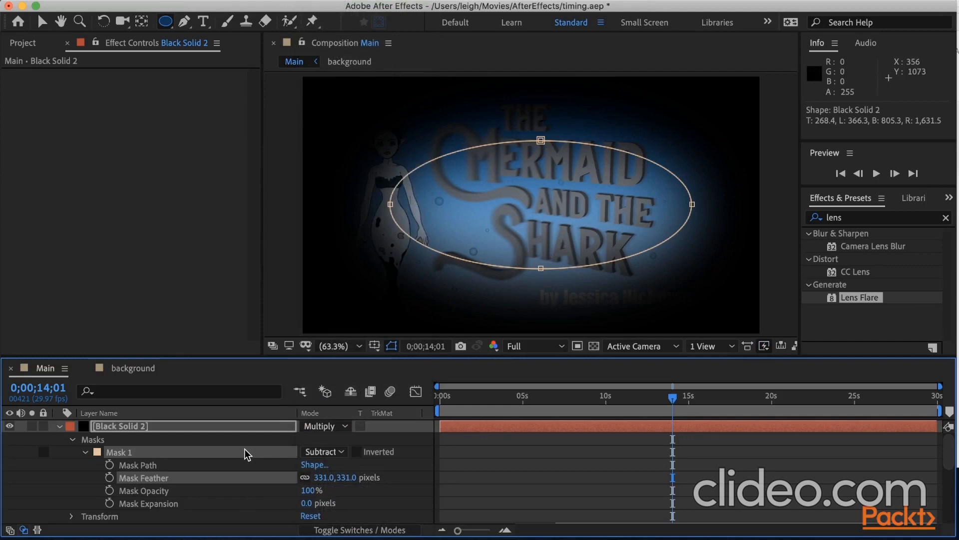
{"action": "key", "text": "t"}
{"action": "left_click_drag", "start_coordinate": [309, 440], "coordinate": [266, 447]}
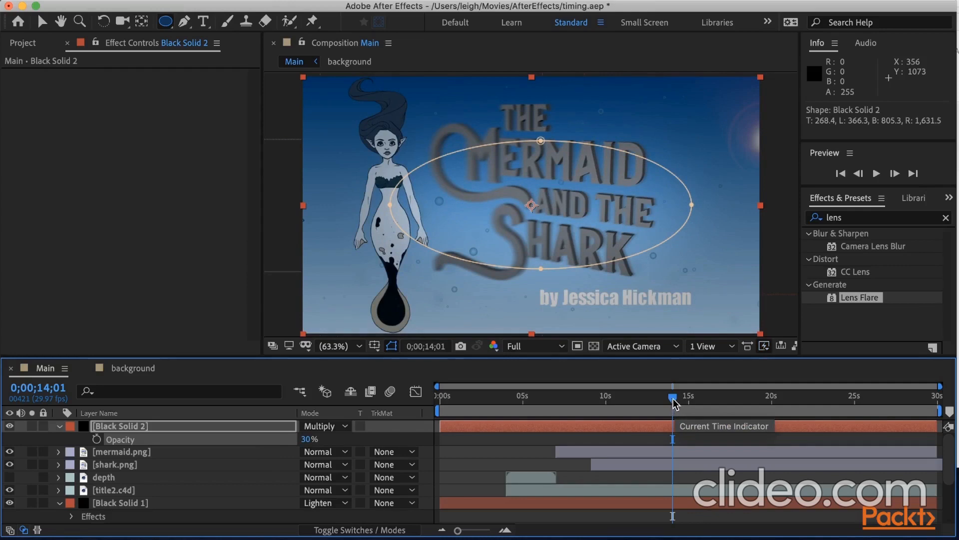
Keyframe Mask 1's feather at 0;00;14;01 and set it to 460 pixels at 0;00;15;01.
{"action": "left_click", "coordinate": [59, 426]}
{"action": "scroll", "coordinate": [87, 493], "scroll_direction": "down", "scroll_amount": 2}
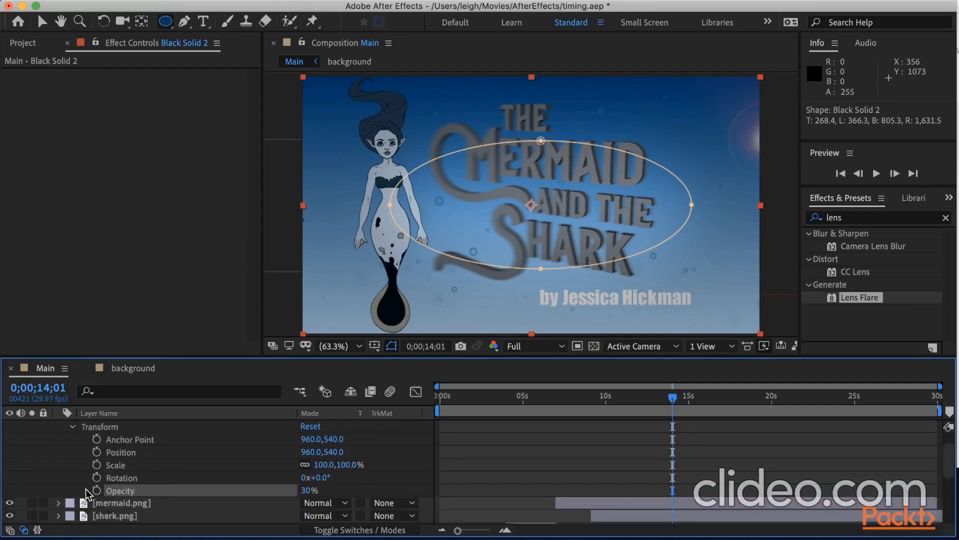
{"action": "scroll", "coordinate": [85, 492], "scroll_direction": "up", "scroll_amount": 3}
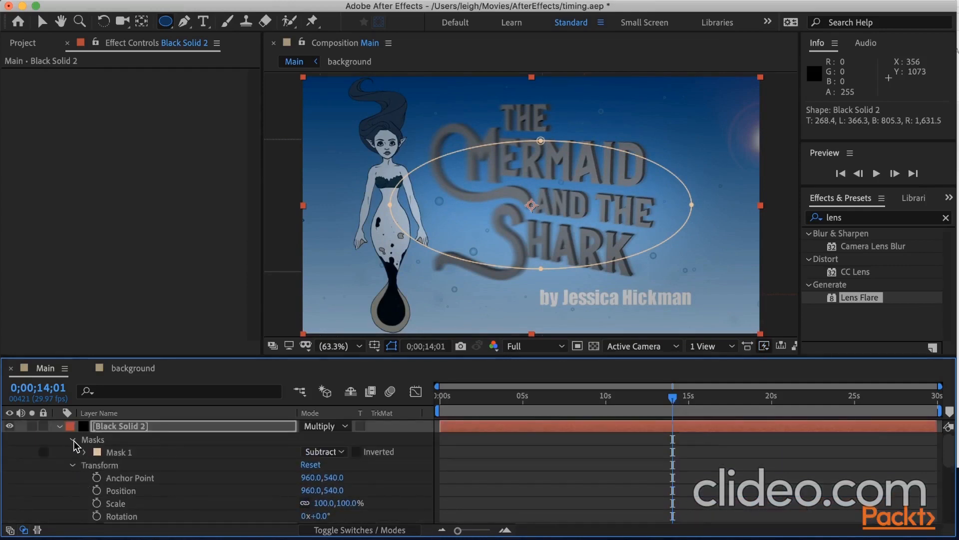
{"action": "left_click", "coordinate": [84, 451]}
{"action": "left_click", "coordinate": [109, 477]}
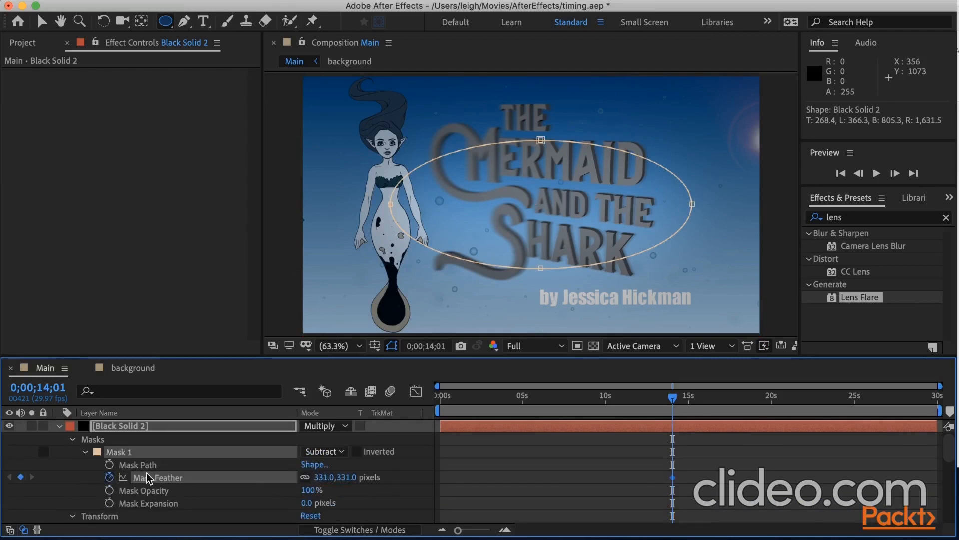
{"action": "left_click_drag", "start_coordinate": [675, 397], "coordinate": [689, 400]}
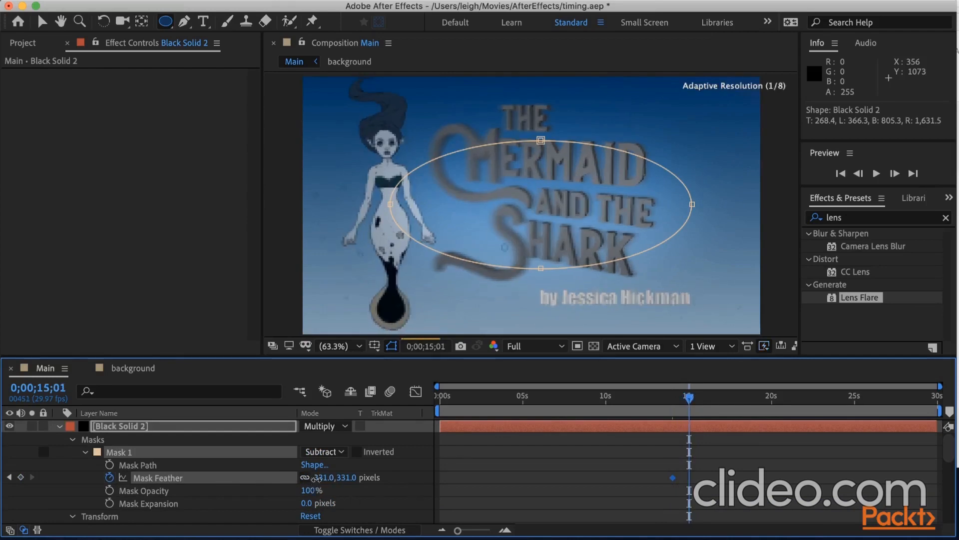
{"action": "left_click_drag", "start_coordinate": [316, 478], "coordinate": [370, 478]}
Raise Black Solid 2's opacity and set Mask 1's feather at 0;00;15;01 to 683 pixels.
{"action": "scroll", "coordinate": [310, 495], "scroll_direction": "down", "scroll_amount": 4}
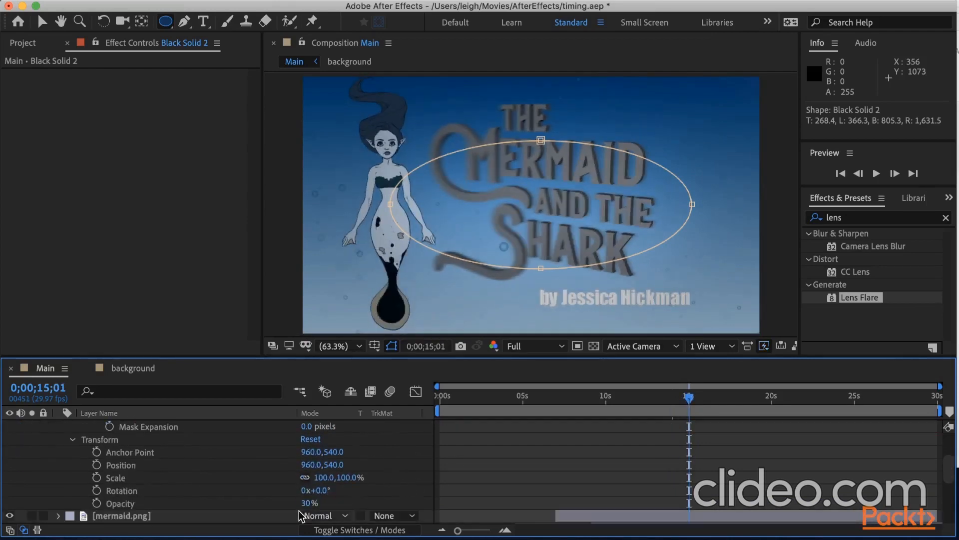
{"action": "left_click_drag", "start_coordinate": [304, 505], "coordinate": [346, 504]}
{"action": "scroll", "coordinate": [345, 483], "scroll_direction": "up", "scroll_amount": 3}
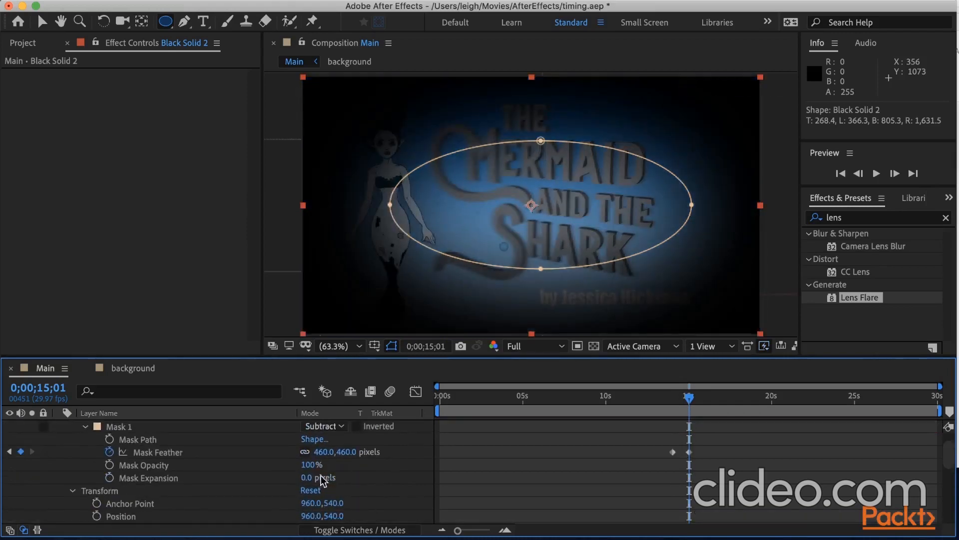
{"action": "left_click_drag", "start_coordinate": [319, 453], "coordinate": [506, 453]}
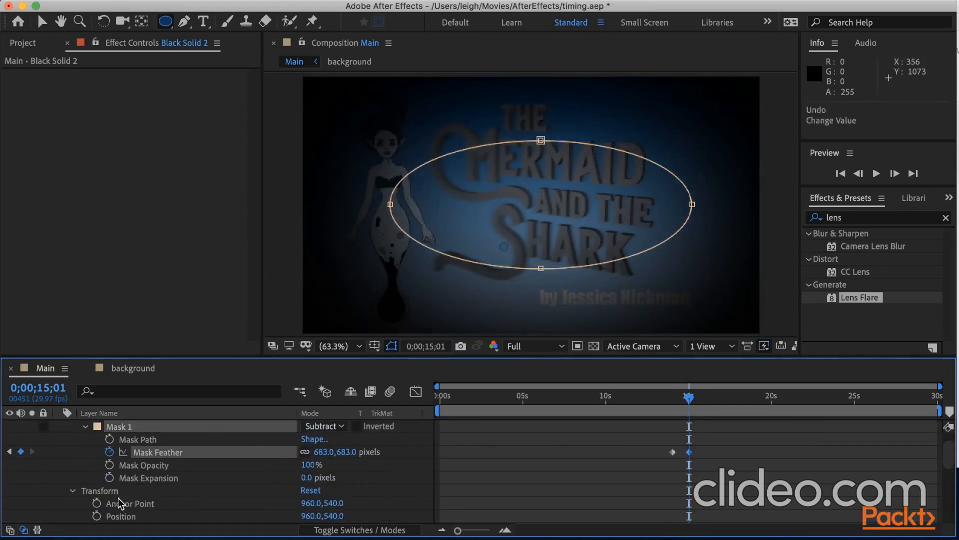
Keyframe Mask 1's expansion at 0;00;15;01 and 0;00;14;01, and reduce the expansion at 0;00;15;01 below zero.
{"action": "left_click", "coordinate": [109, 478]}
{"action": "left_click", "coordinate": [9, 451]}
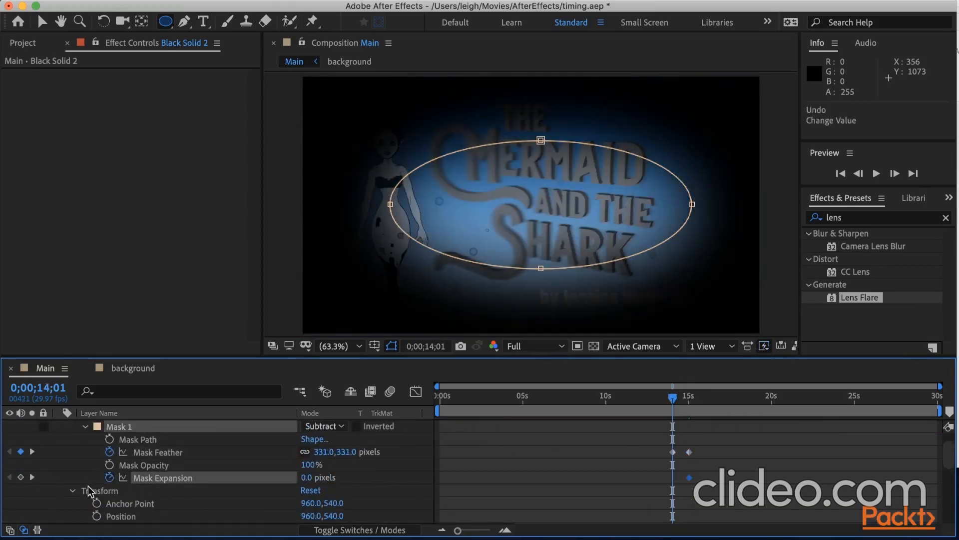
{"action": "left_click", "coordinate": [21, 478]}
{"action": "left_click", "coordinate": [31, 482]}
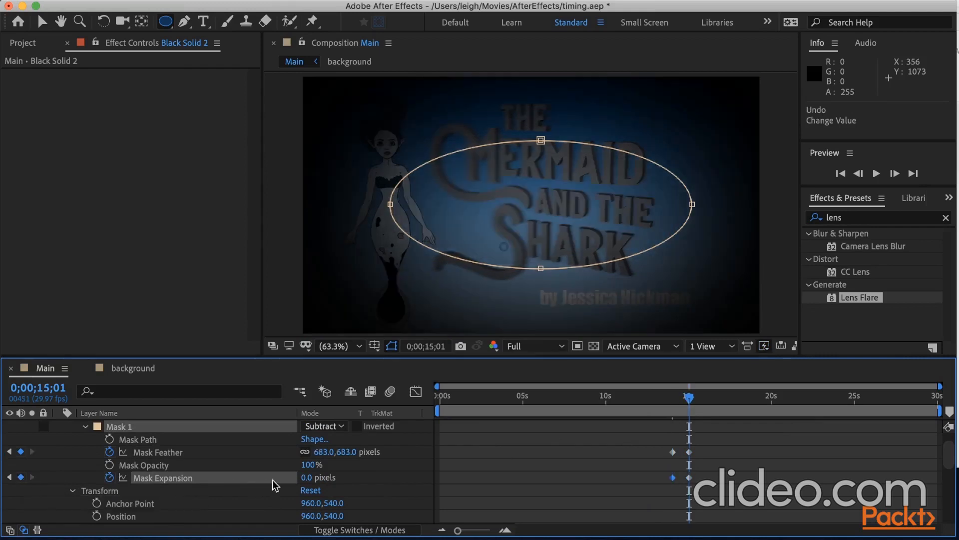
{"action": "left_click_drag", "start_coordinate": [306, 479], "coordinate": [148, 484]}
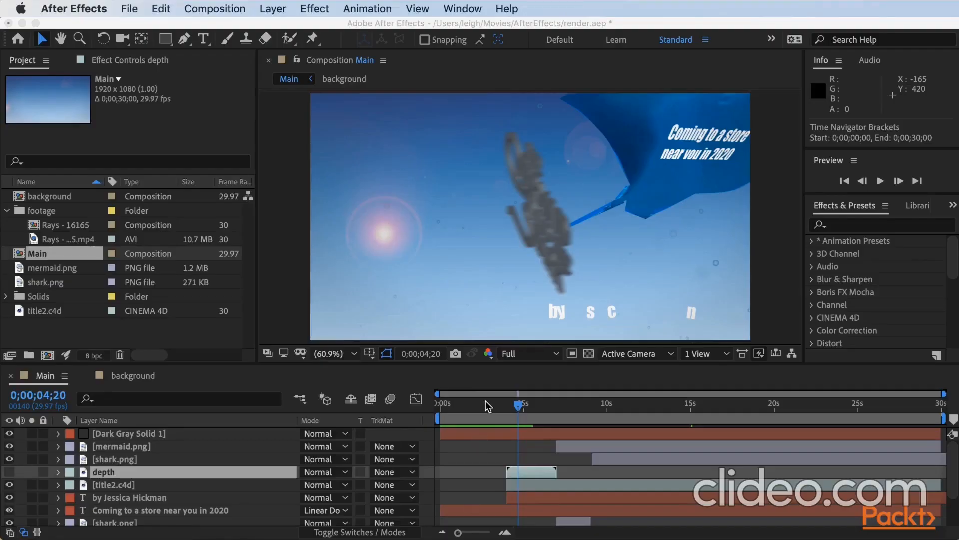
Play a preview of the Main composition in the render.aep project.
{"action": "left_click", "coordinate": [487, 402]}
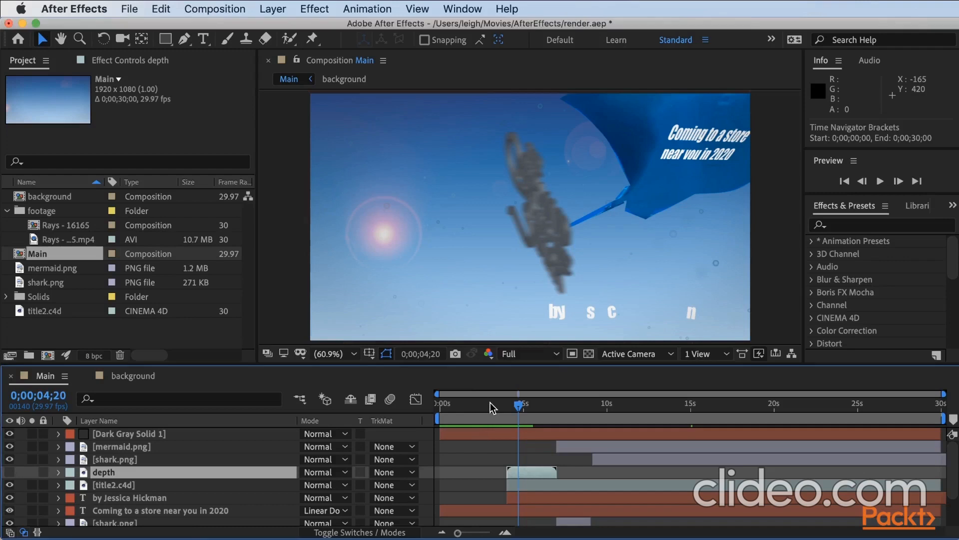
{"action": "key", "text": "space"}
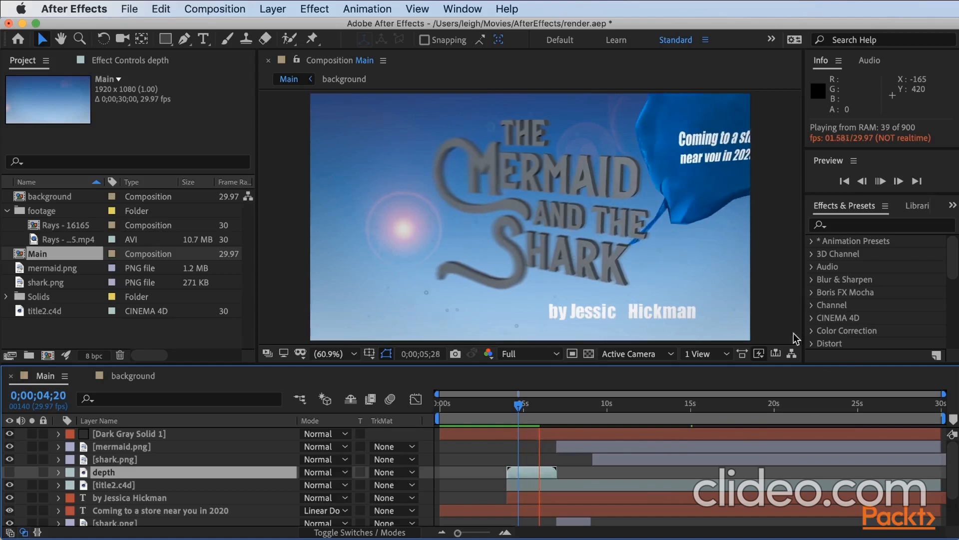
Play the current preview of the Main composition from 0;00;11;20.
{"action": "left_click_drag", "start_coordinate": [485, 407], "coordinate": [635, 409]}
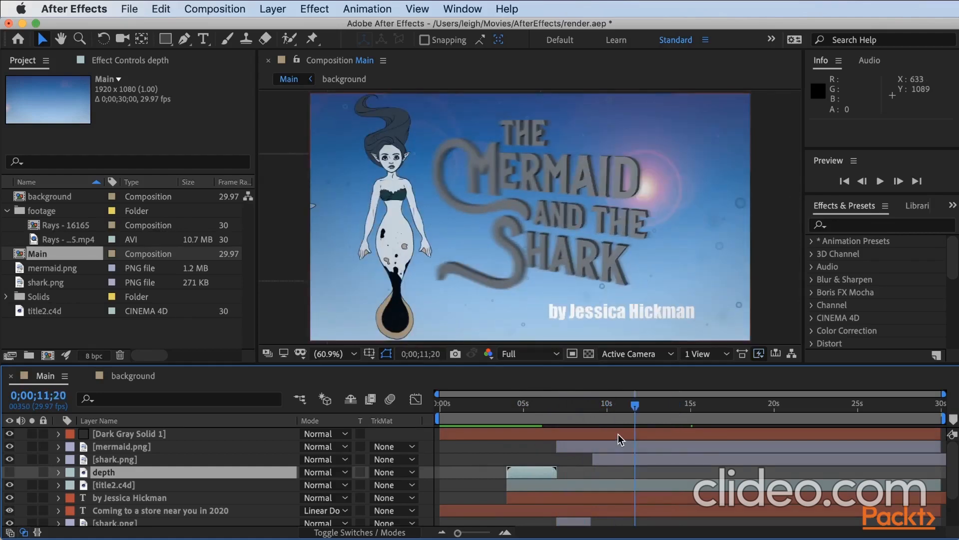
{"action": "left_click", "coordinate": [223, 15]}
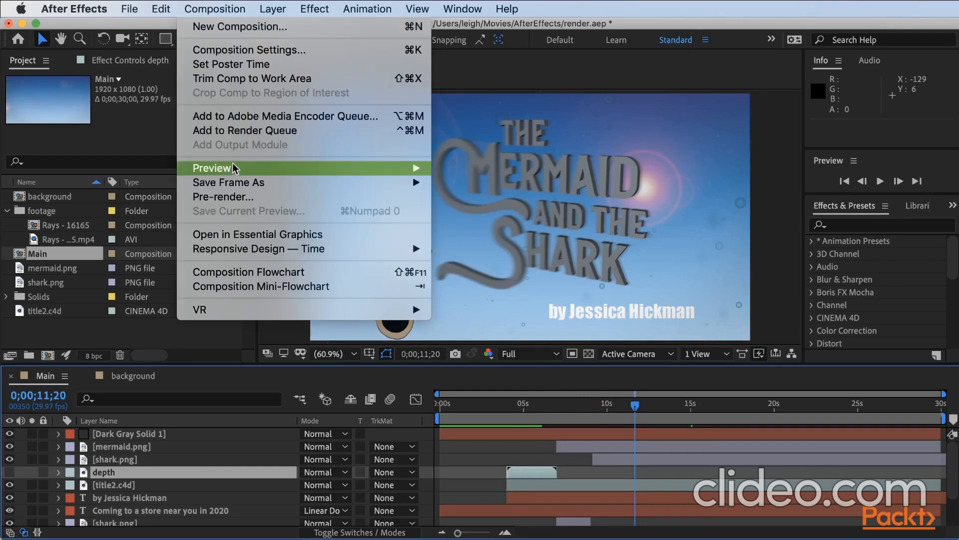
{"action": "mouse_move", "coordinate": [400, 168]}
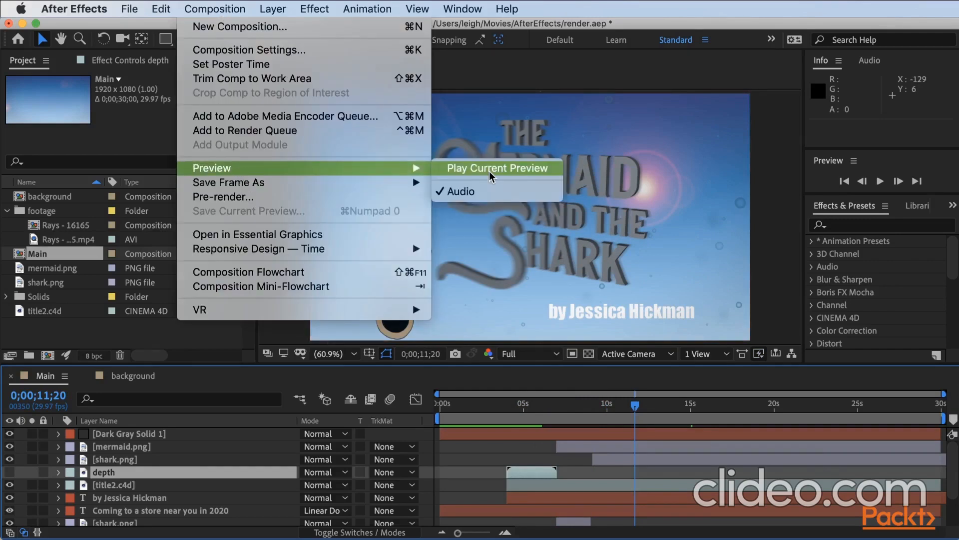
{"action": "left_click", "coordinate": [489, 171]}
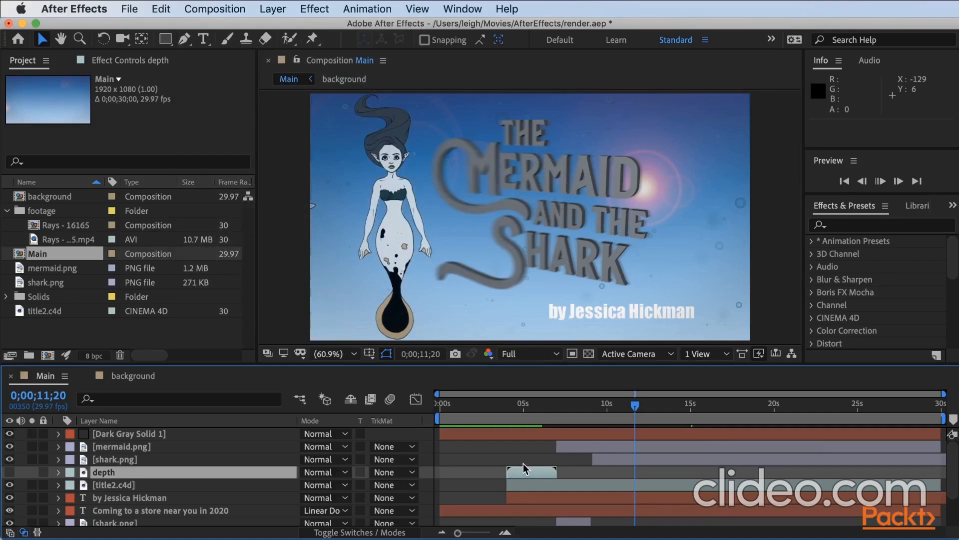
{"action": "key", "text": "space"}
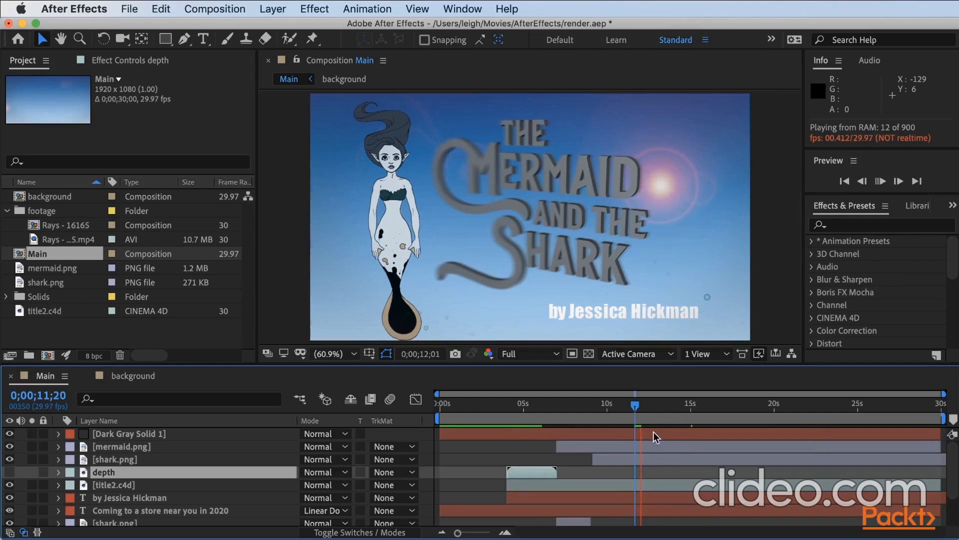
Set the composition's preview resolution to Quarter and preview the fade-out around 0;00;14;29.
{"action": "left_click", "coordinate": [535, 354]}
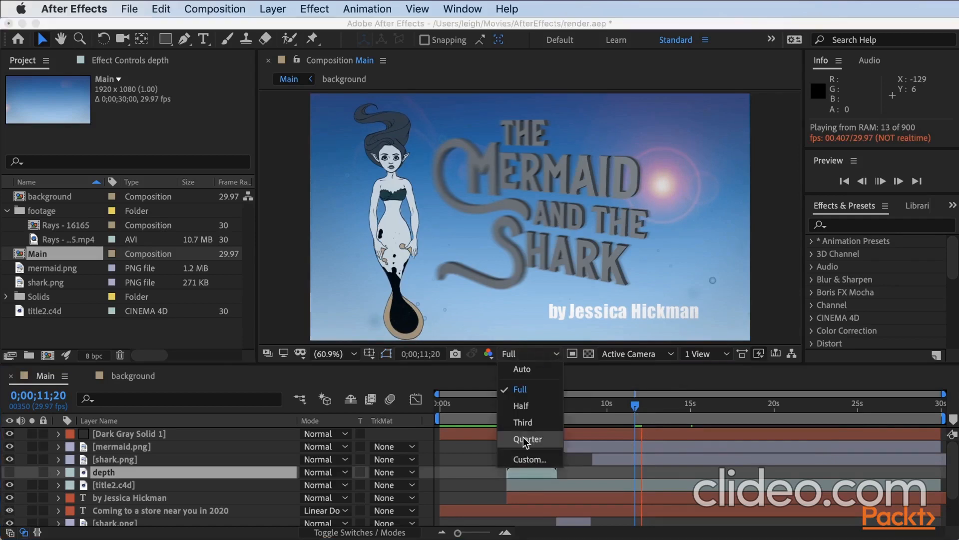
{"action": "left_click", "coordinate": [527, 439]}
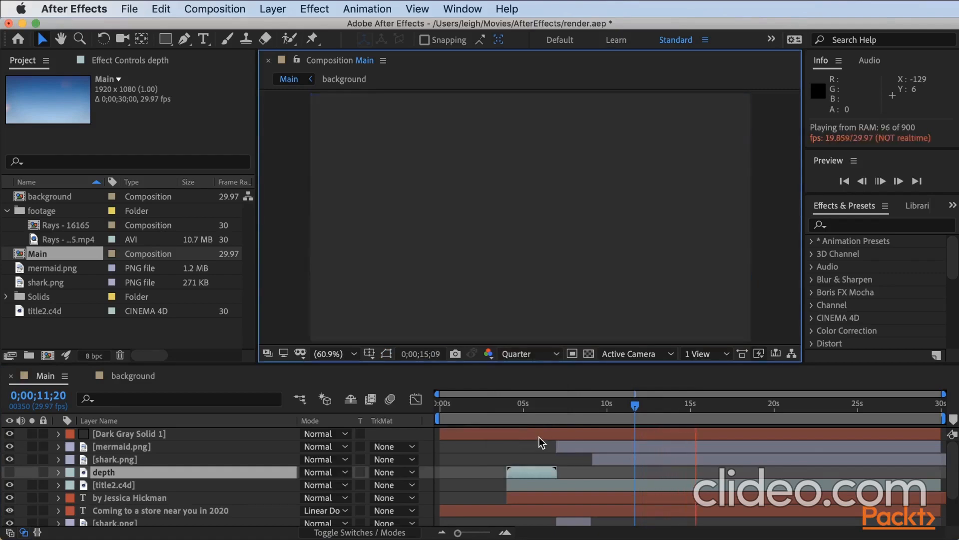
{"action": "mouse_move", "coordinate": [685, 405]}
{"action": "left_mouse_down"}
{"action": "mouse_move", "coordinate": [697, 405]}
{"action": "mouse_move", "coordinate": [646, 402]}
{"action": "mouse_move", "coordinate": [690, 404]}
{"action": "left_mouse_up"}
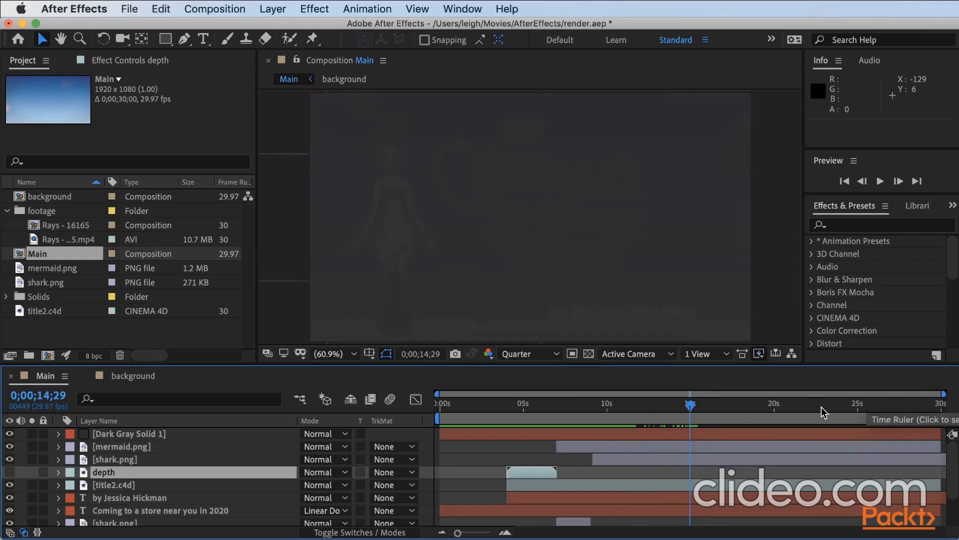
{"action": "key", "text": "space"}
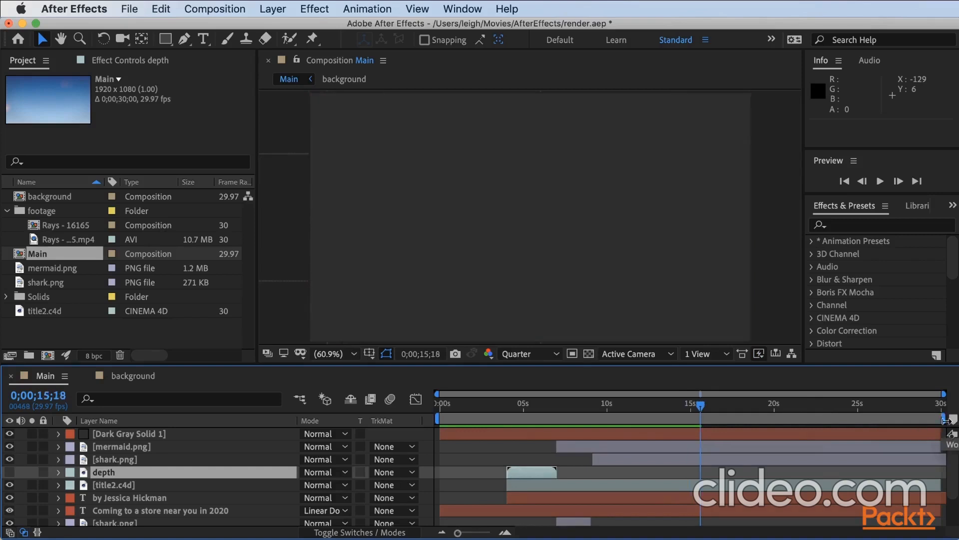
Trim the Main composition to a work area ending at 0;00;14;29 and preview the shortened composition.
{"action": "left_click_drag", "start_coordinate": [945, 420], "coordinate": [695, 423]}
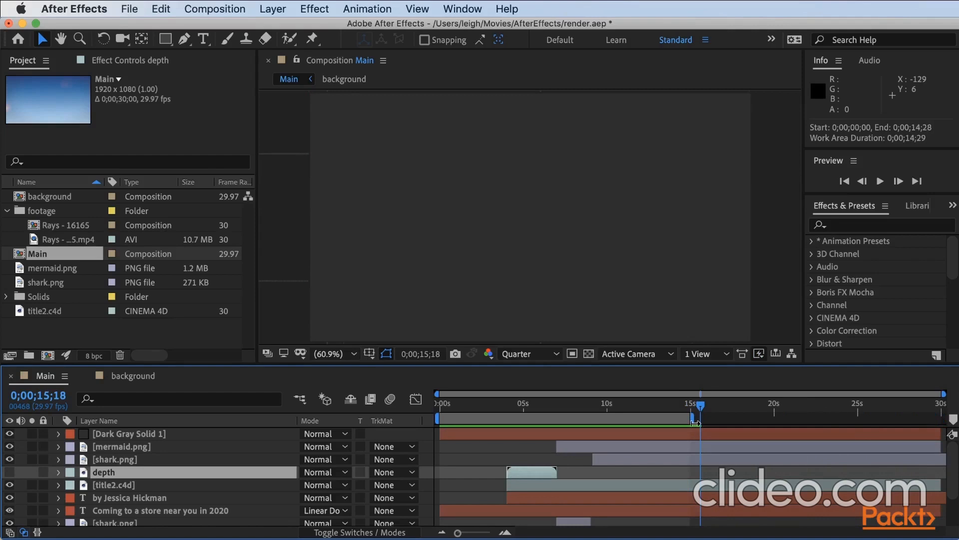
{"action": "left_click", "coordinate": [215, 9]}
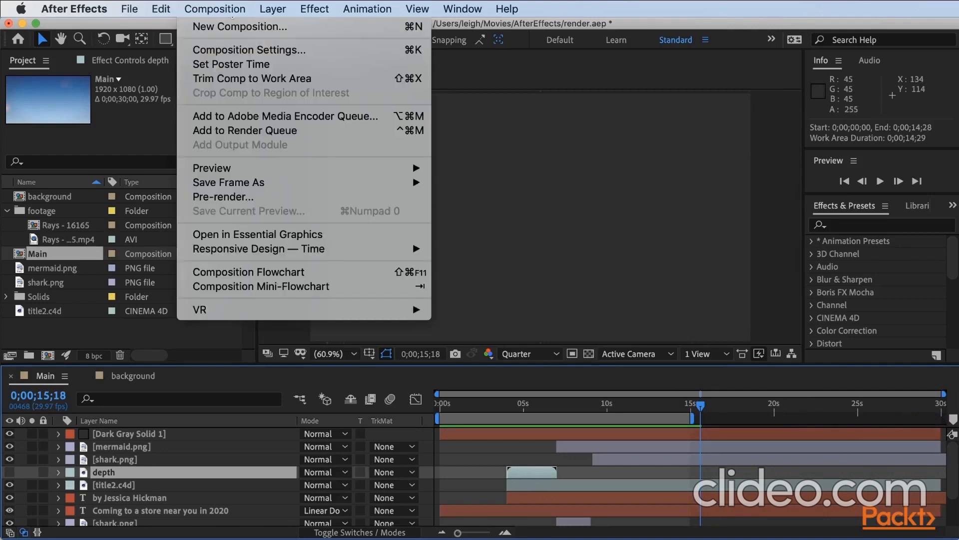
{"action": "left_click", "coordinate": [253, 79]}
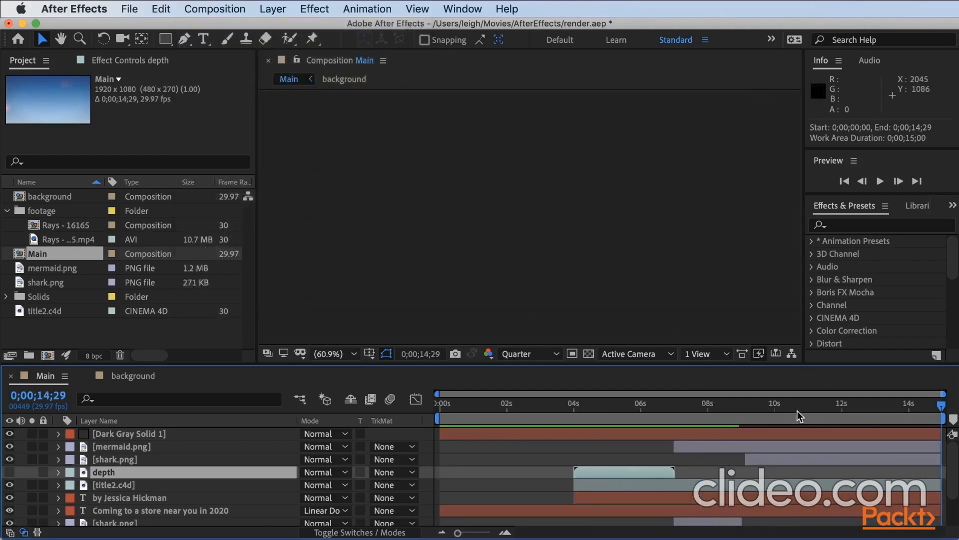
{"action": "left_click", "coordinate": [788, 408]}
{"action": "mouse_move", "coordinate": [790, 409]}
{"action": "left_mouse_down"}
{"action": "mouse_move", "coordinate": [922, 406]}
{"action": "mouse_move", "coordinate": [793, 405]}
{"action": "left_mouse_up"}
{"action": "key", "text": "space"}
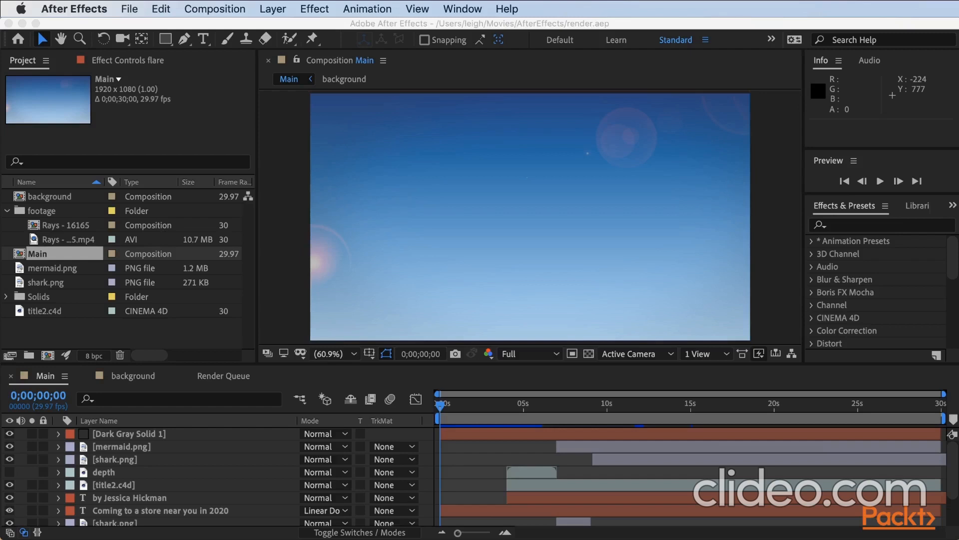
Pre-compose the title2.c4d layer as title2.c4d Comp 1, leaving all attributes in Main.
{"action": "left_click", "coordinate": [100, 486]}
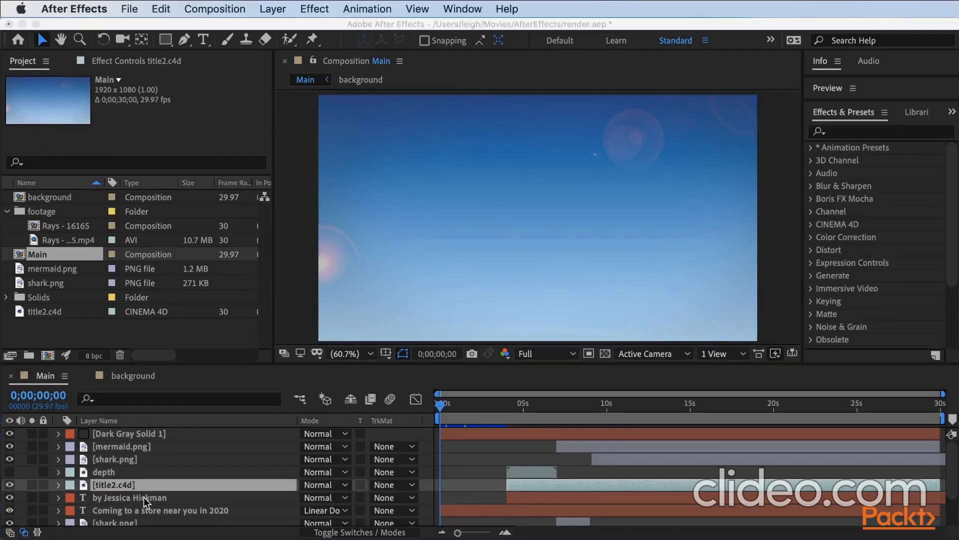
{"action": "right_click", "coordinate": [149, 485]}
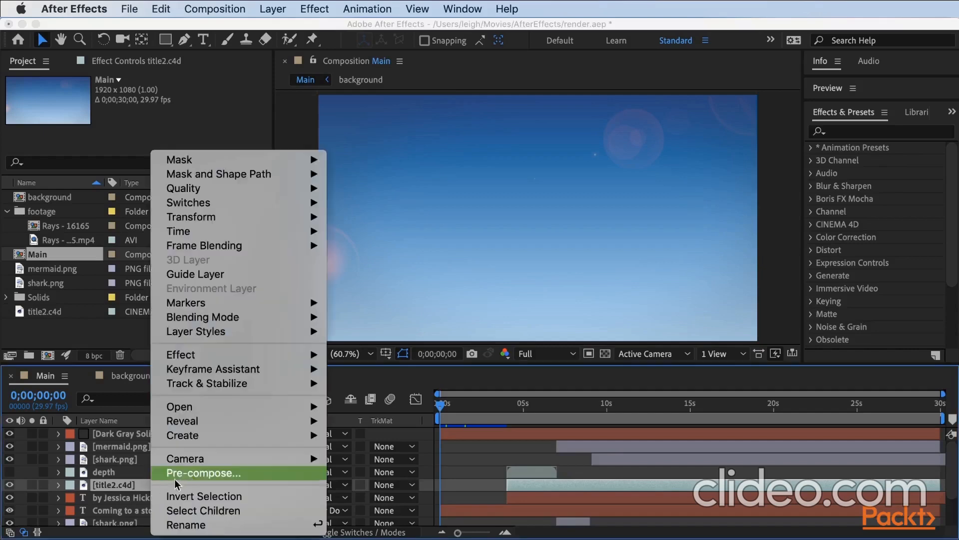
{"action": "left_click", "coordinate": [188, 473]}
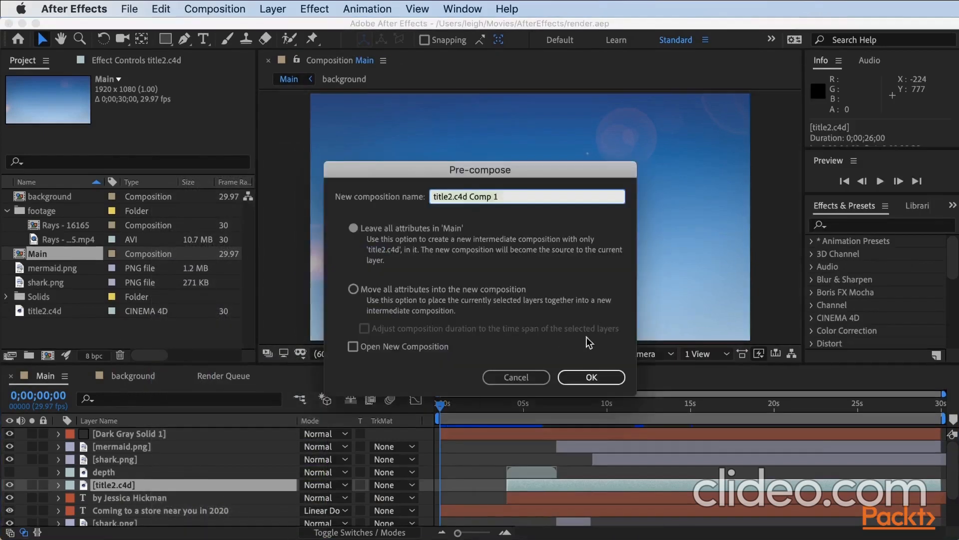
{"action": "left_click", "coordinate": [591, 376]}
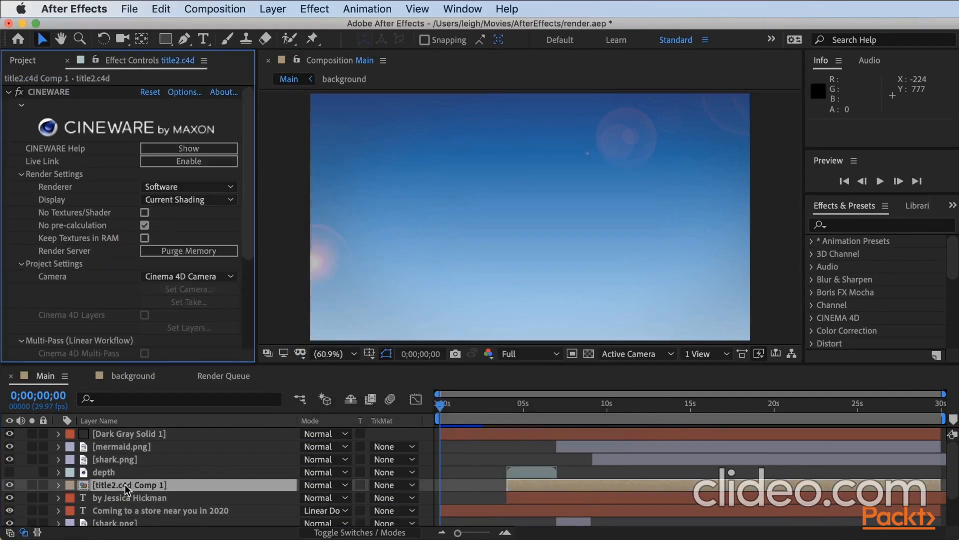
Open title2.c4d Comp 1 and set the title2.c4d layer's CINEWARE renderer to Standard (Final).
{"action": "double_click", "coordinate": [141, 485]}
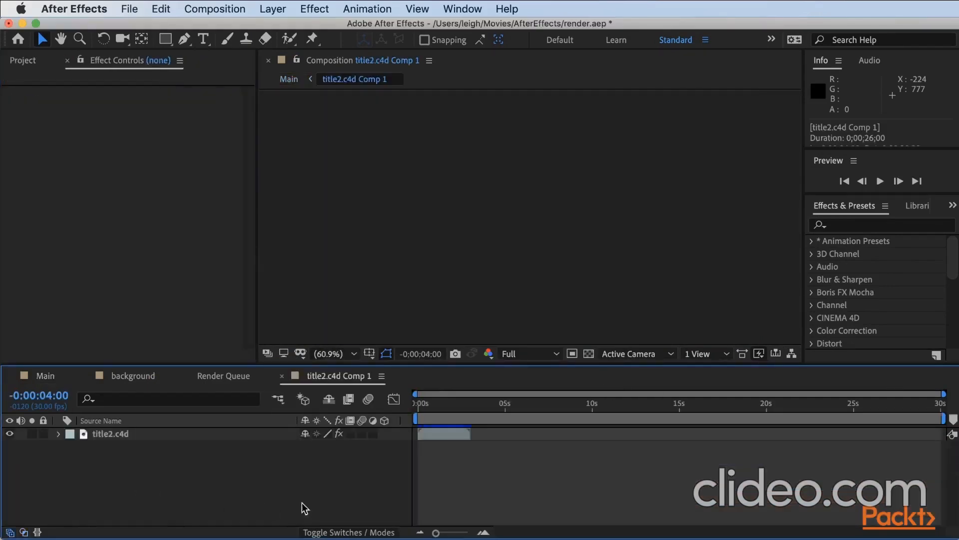
{"action": "left_click", "coordinate": [433, 403]}
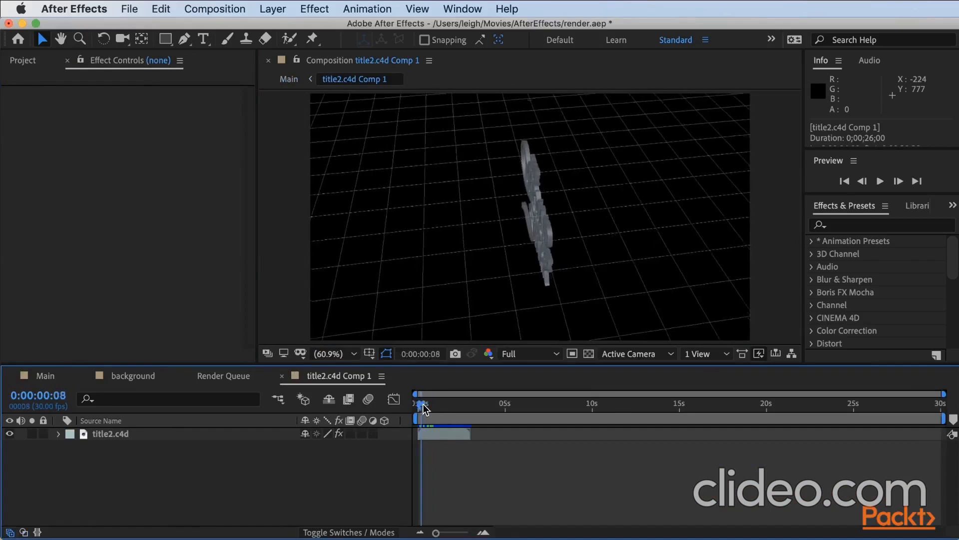
{"action": "mouse_move", "coordinate": [432, 403]}
{"action": "left_mouse_down"}
{"action": "mouse_move", "coordinate": [445, 403]}
{"action": "mouse_move", "coordinate": [431, 403]}
{"action": "left_mouse_up"}
{"action": "left_click", "coordinate": [436, 434]}
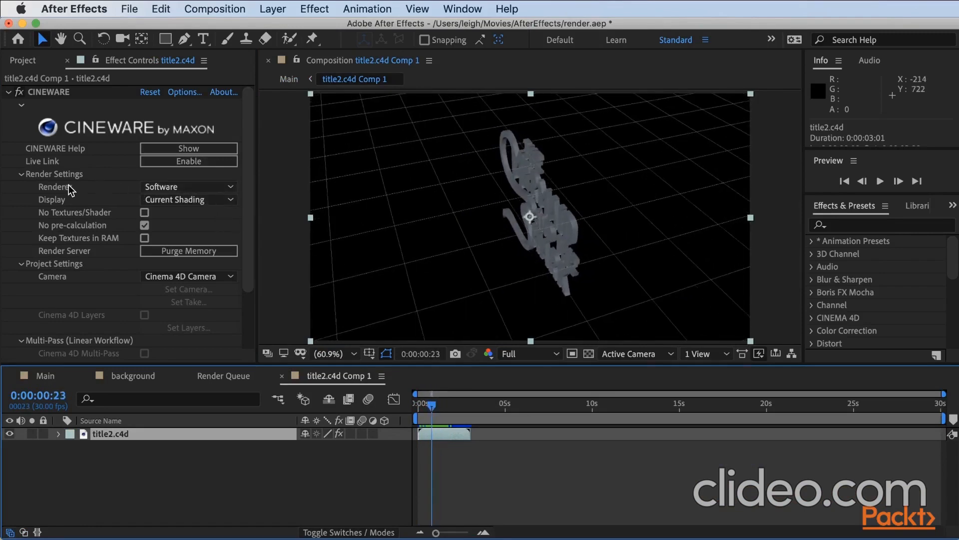
{"action": "left_click", "coordinate": [161, 188]}
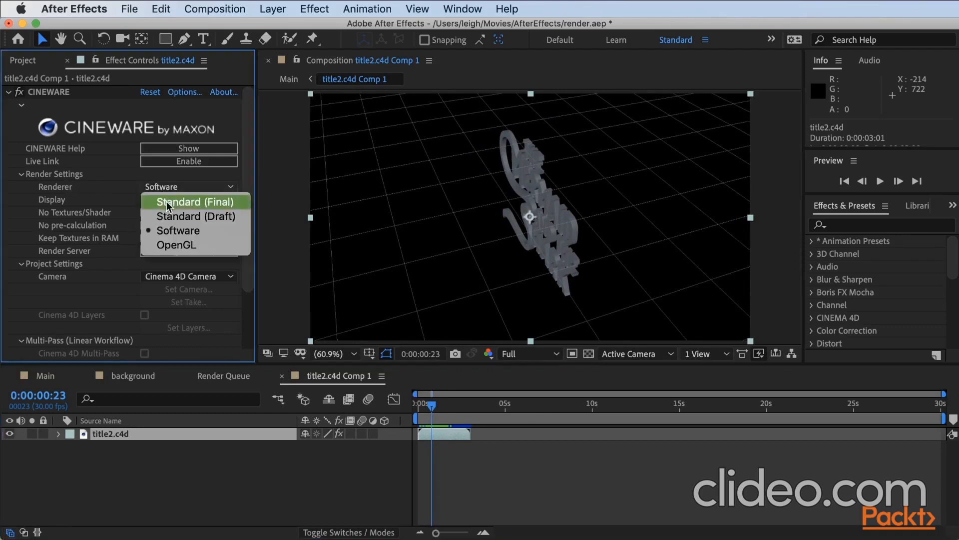
{"action": "left_click", "coordinate": [174, 202]}
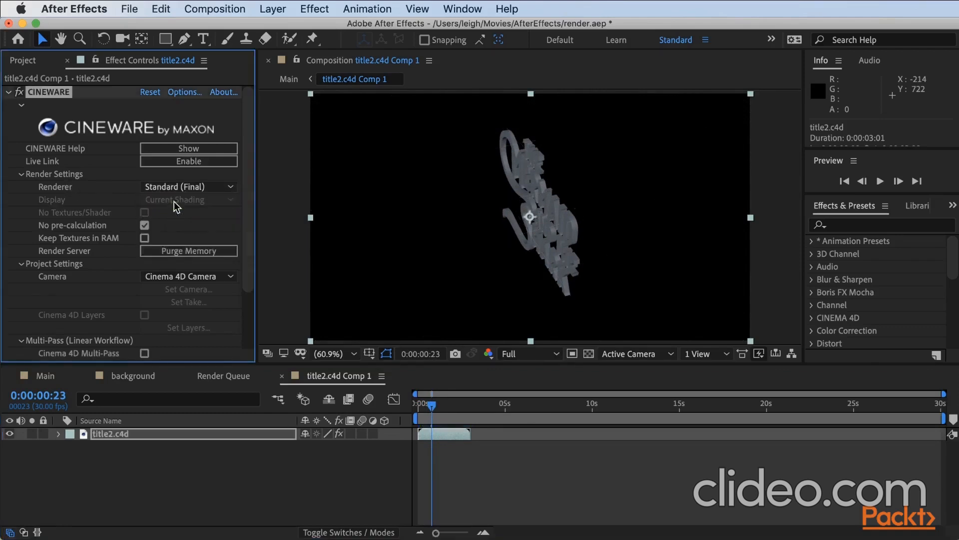
Queue title2.c4d Comp 1 for rendering and render it to title2.c4d Comp 1_1.mov in the 07_Rendering folder.
{"action": "left_click", "coordinate": [215, 9]}
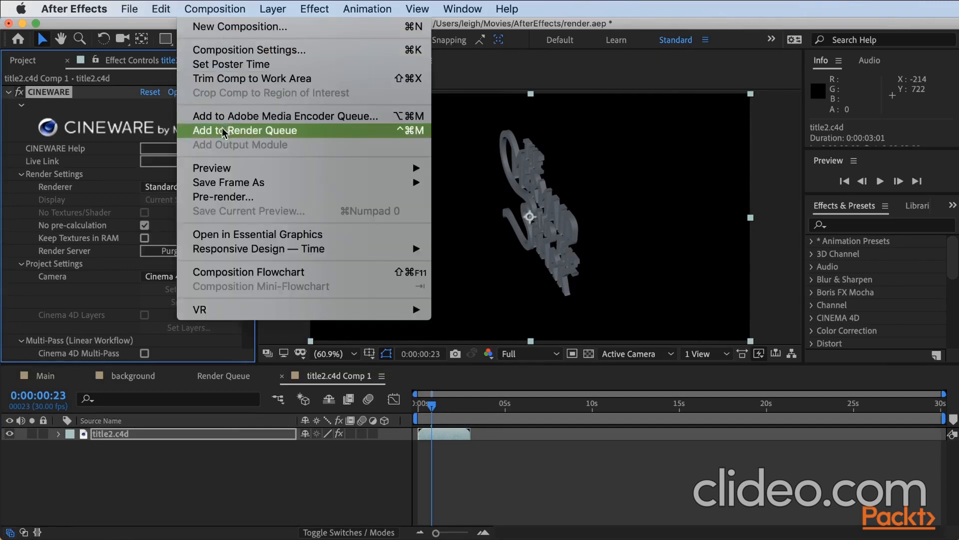
{"action": "left_click", "coordinate": [266, 136]}
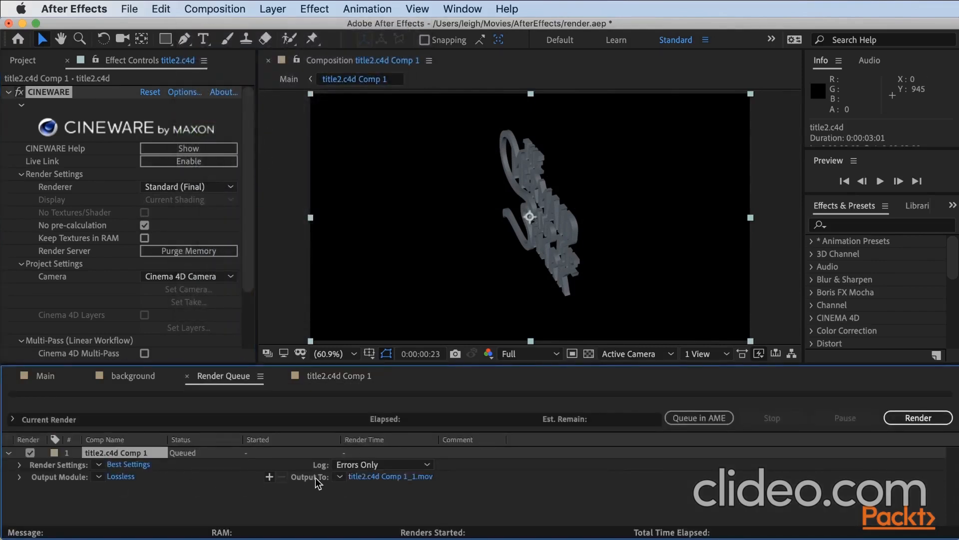
{"action": "left_click", "coordinate": [369, 479]}
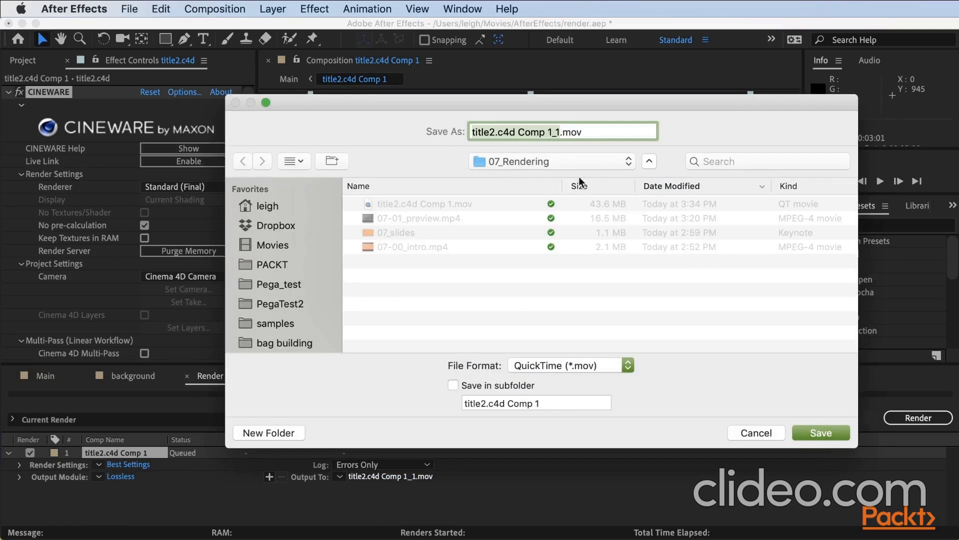
{"action": "left_click", "coordinate": [822, 433]}
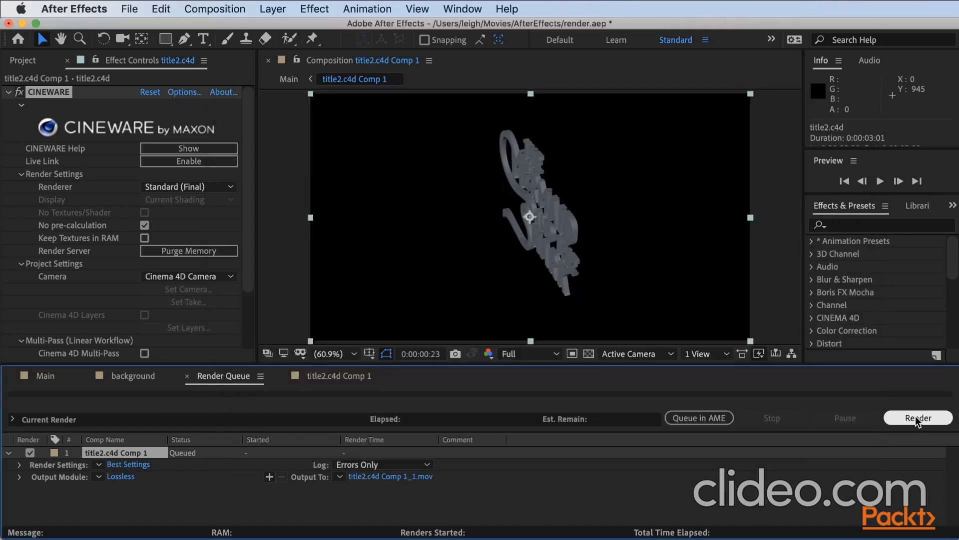
{"action": "left_click", "coordinate": [915, 417]}
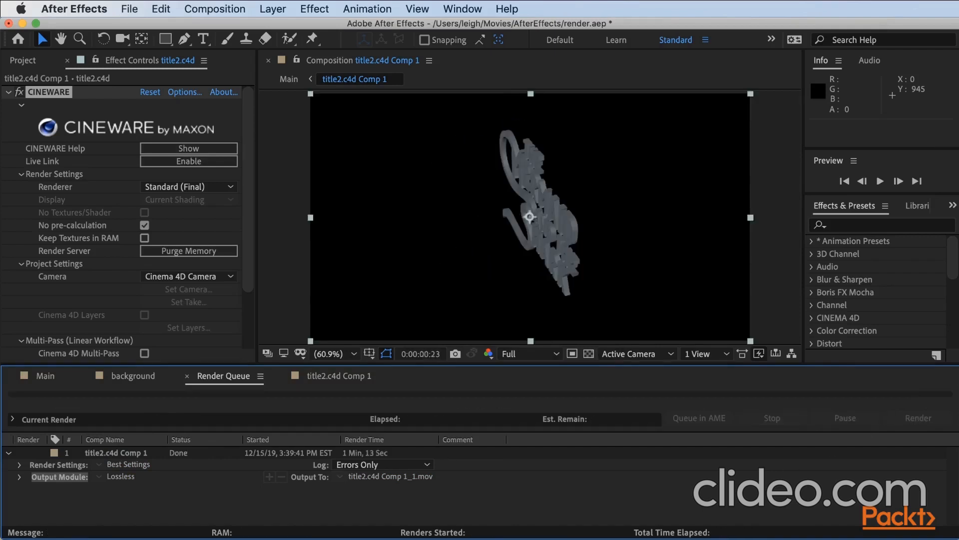
Import title2.c4d Comp 1_1.mov from 07_Rendering as footage and add it as a layer to the Main composition.
{"action": "left_click", "coordinate": [30, 374]}
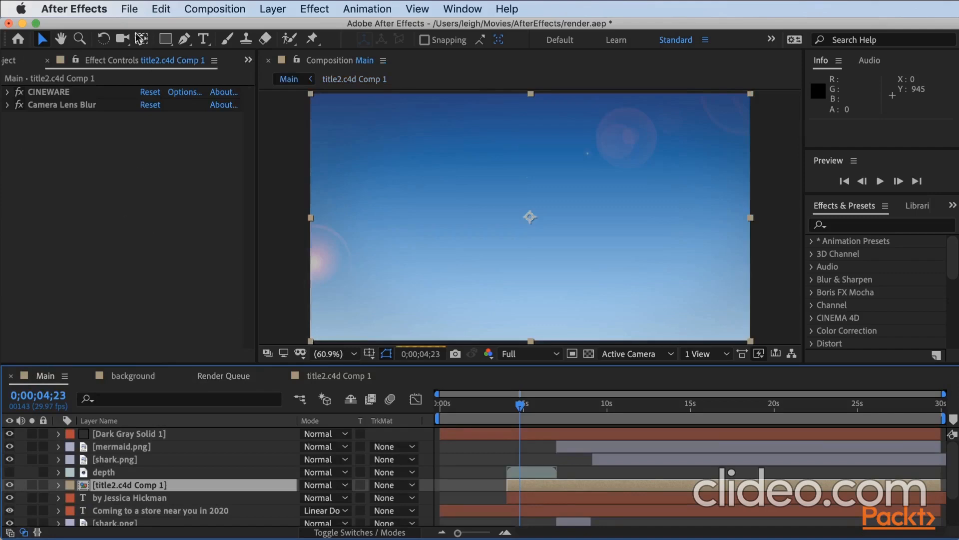
{"action": "left_click", "coordinate": [130, 8]}
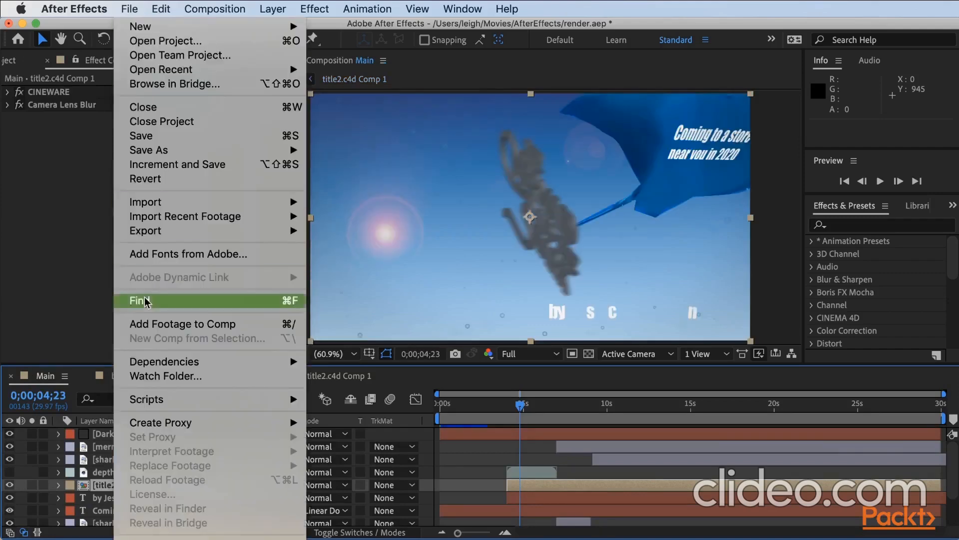
{"action": "mouse_move", "coordinate": [268, 202]}
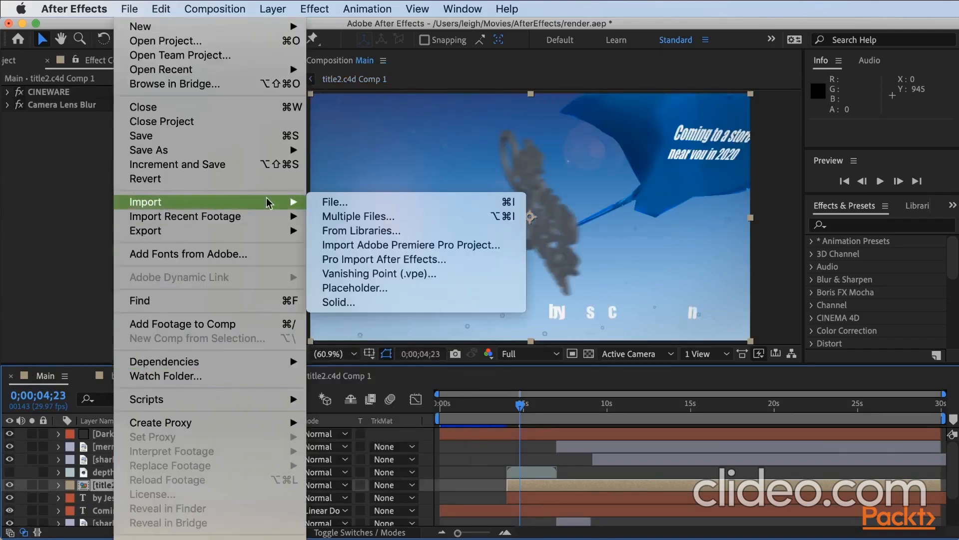
{"action": "left_click", "coordinate": [340, 200]}
{"action": "left_click", "coordinate": [378, 178]}
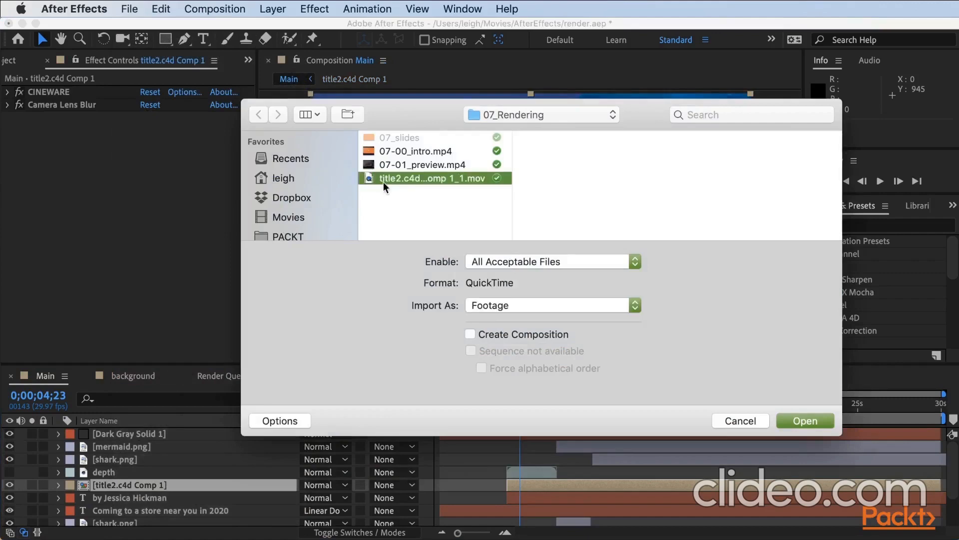
{"action": "left_click", "coordinate": [806, 421]}
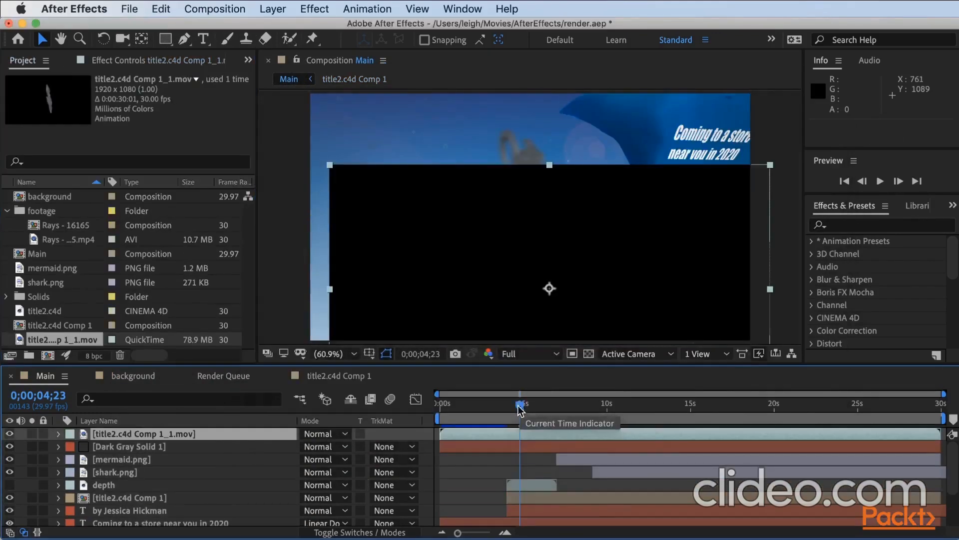
Check the rendered title movie layer at 0;00;00;23, delete it from the Main composition, and return to the render queue.
{"action": "left_click_drag", "start_coordinate": [521, 406], "coordinate": [452, 413]}
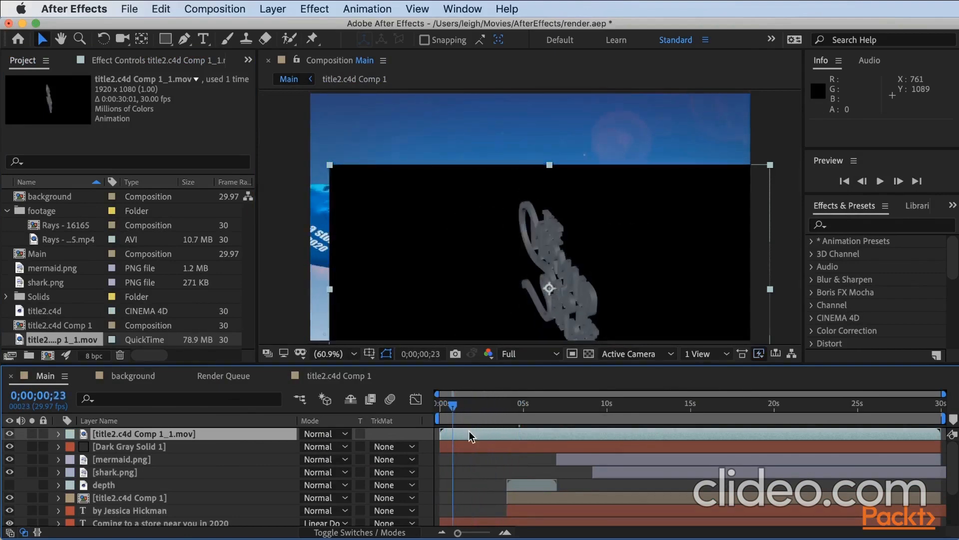
{"action": "key", "text": "Delete"}
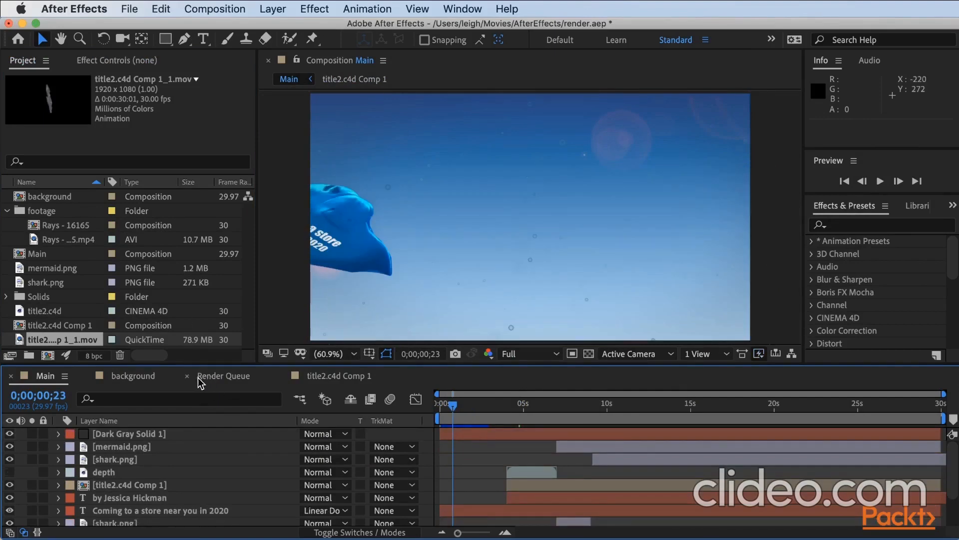
{"action": "left_click", "coordinate": [225, 381]}
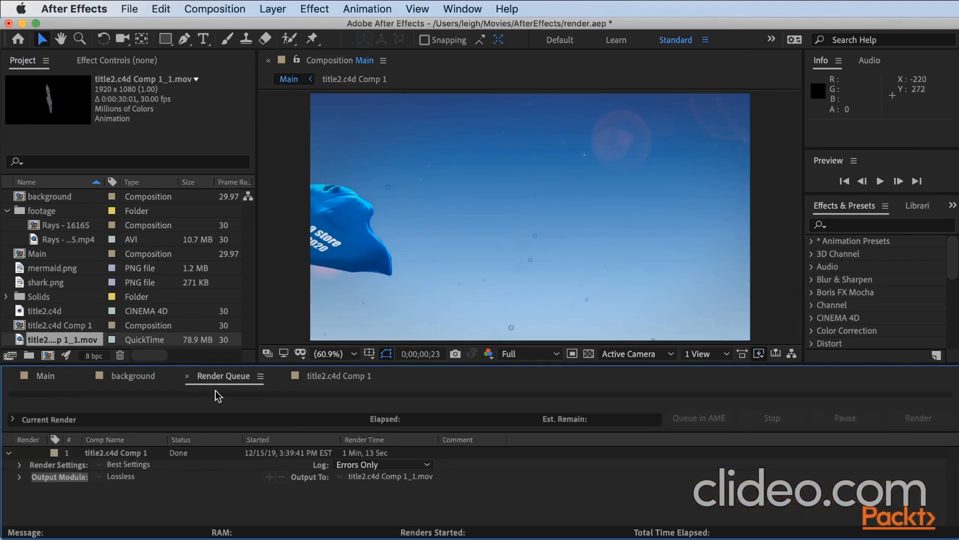
Duplicate the finished title2.c4d Comp 1 item in the render queue.
{"action": "left_click", "coordinate": [98, 453]}
{"action": "right_click", "coordinate": [98, 456]}
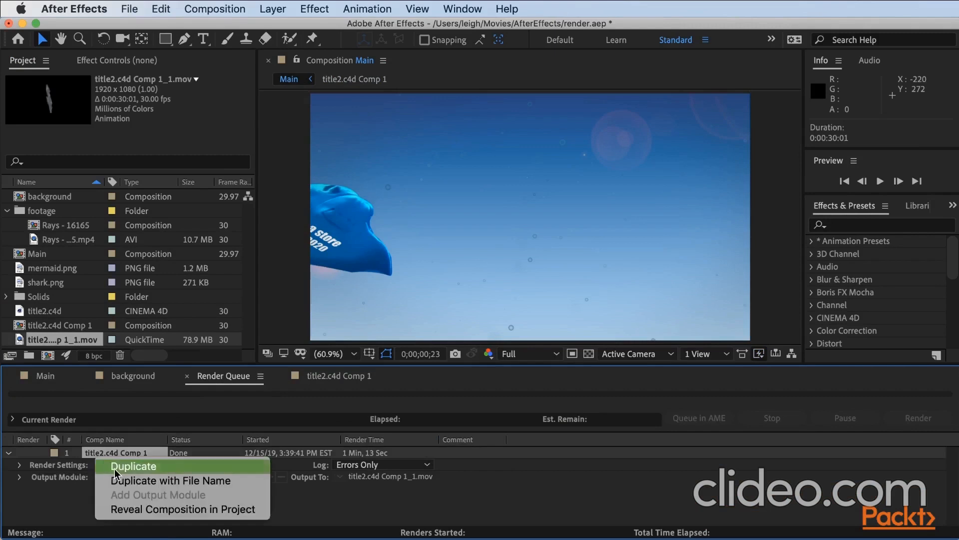
{"action": "left_click", "coordinate": [114, 468]}
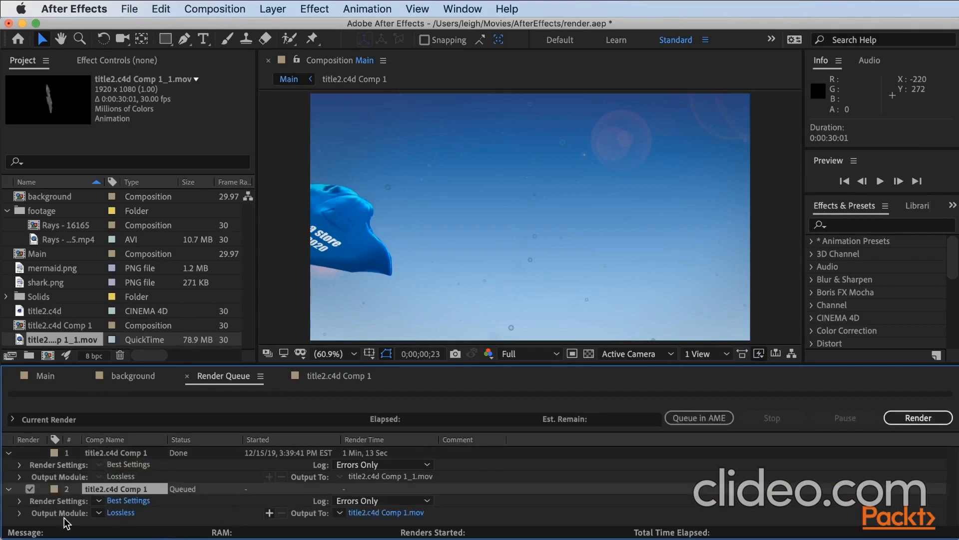
Set the duplicated item's output channels to RGB + Alpha and render it to title2.c4d Comp 1.mov.
{"action": "left_click", "coordinate": [118, 513]}
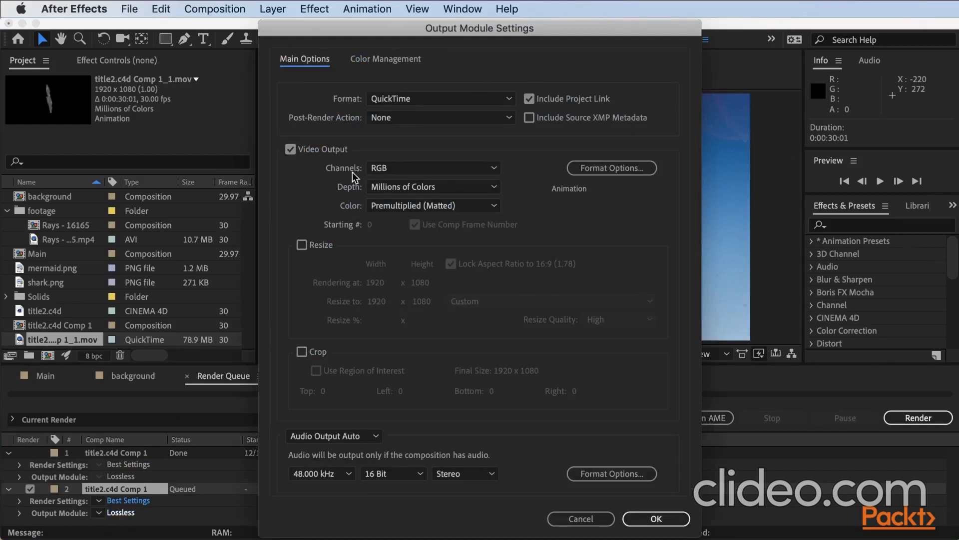
{"action": "left_click", "coordinate": [391, 169]}
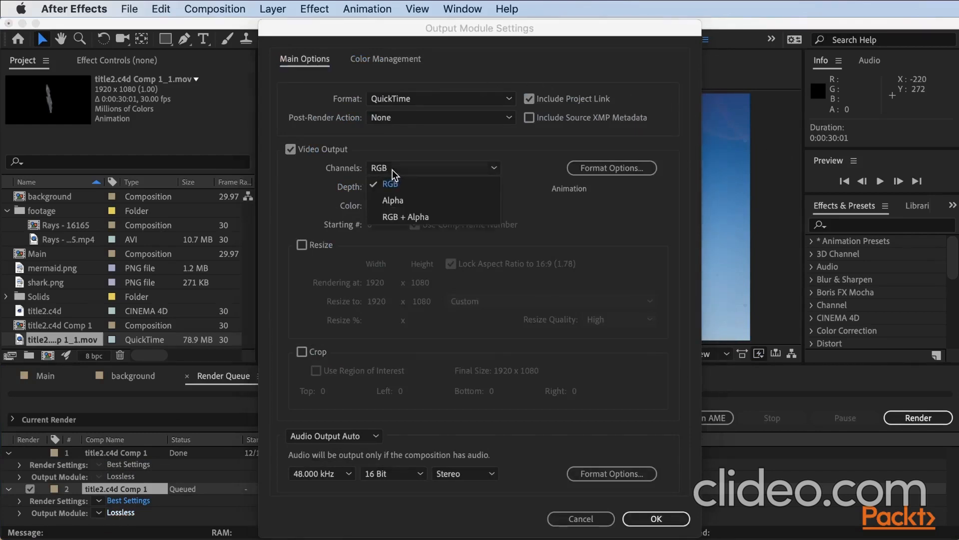
{"action": "left_click", "coordinate": [405, 219]}
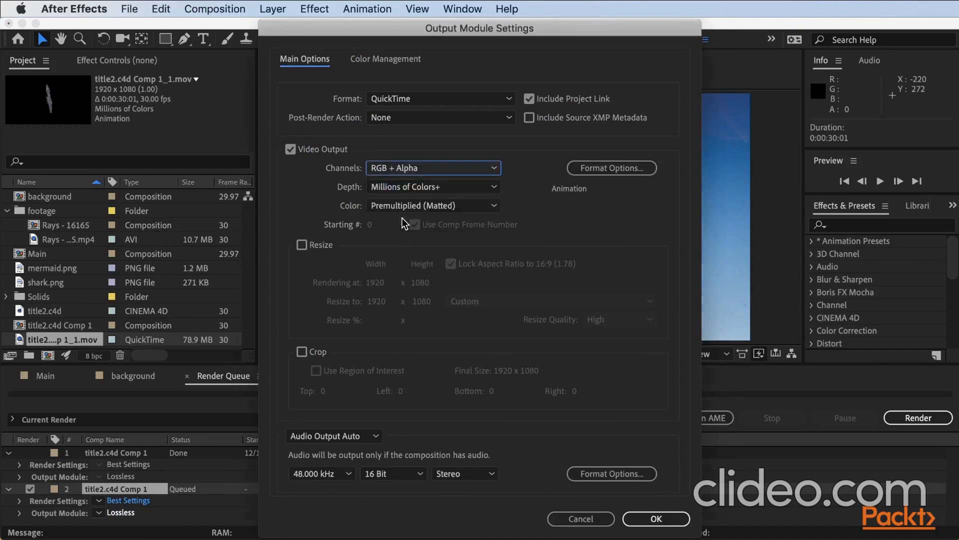
{"action": "left_click", "coordinate": [656, 518]}
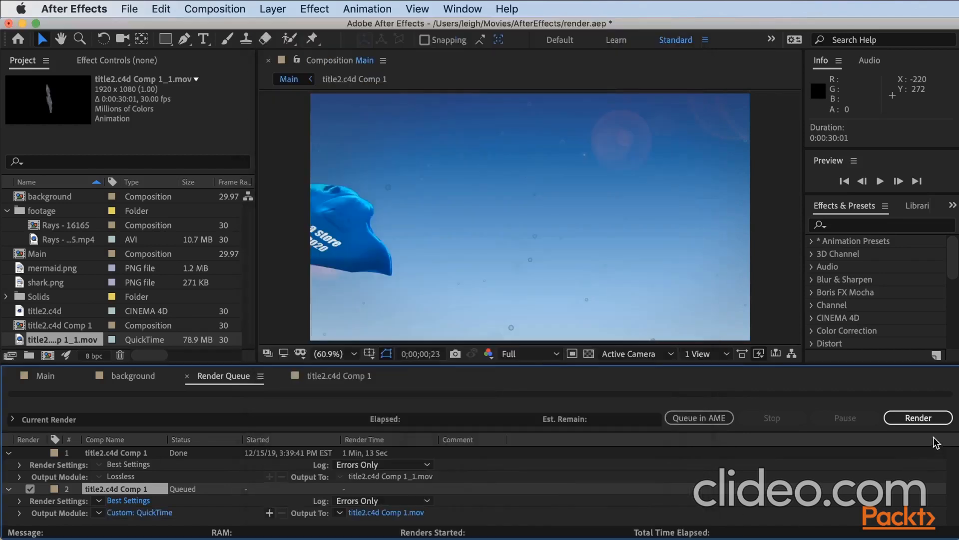
{"action": "left_click", "coordinate": [918, 418]}
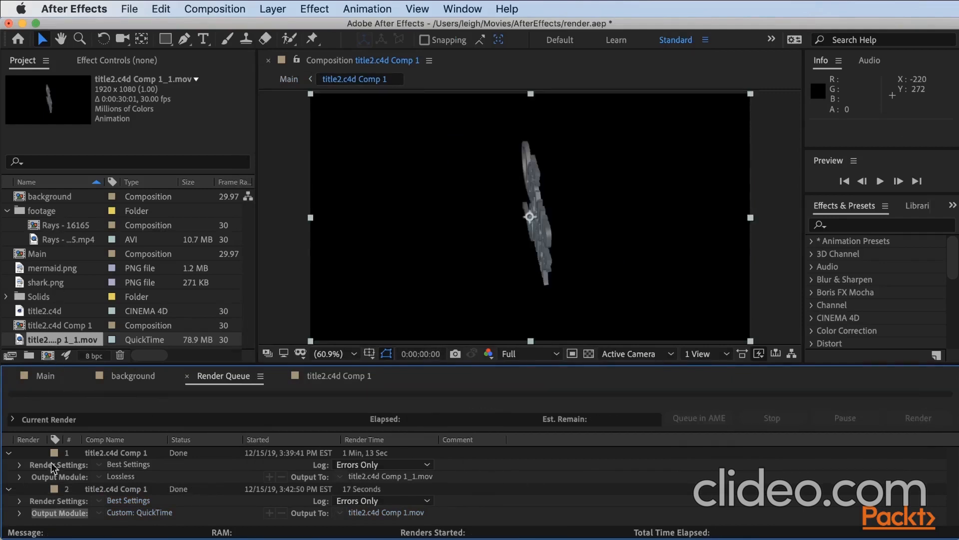
Import title2.c4d Comp 1.mov from 07_Rendering as footage and add it as the top layer of the Main composition.
{"action": "left_click", "coordinate": [45, 382]}
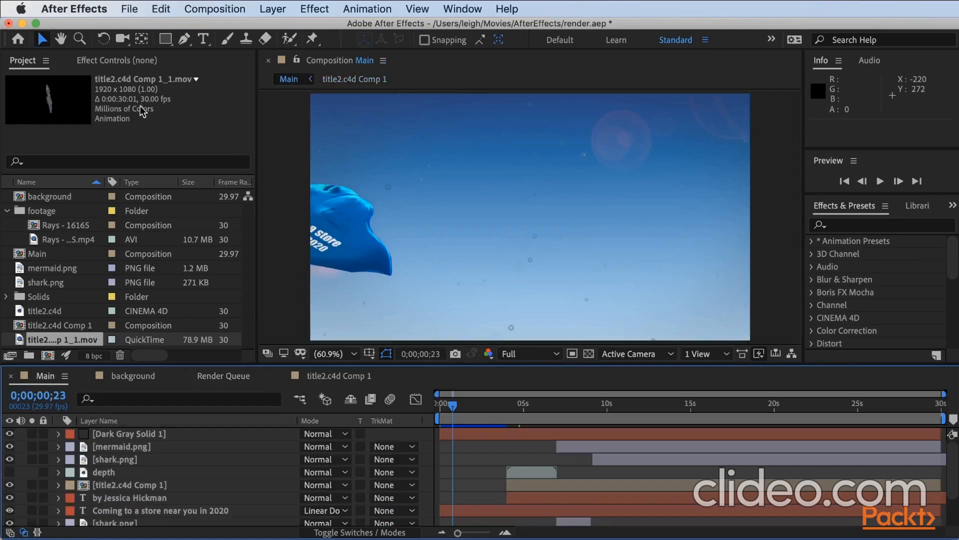
{"action": "left_click", "coordinate": [130, 8]}
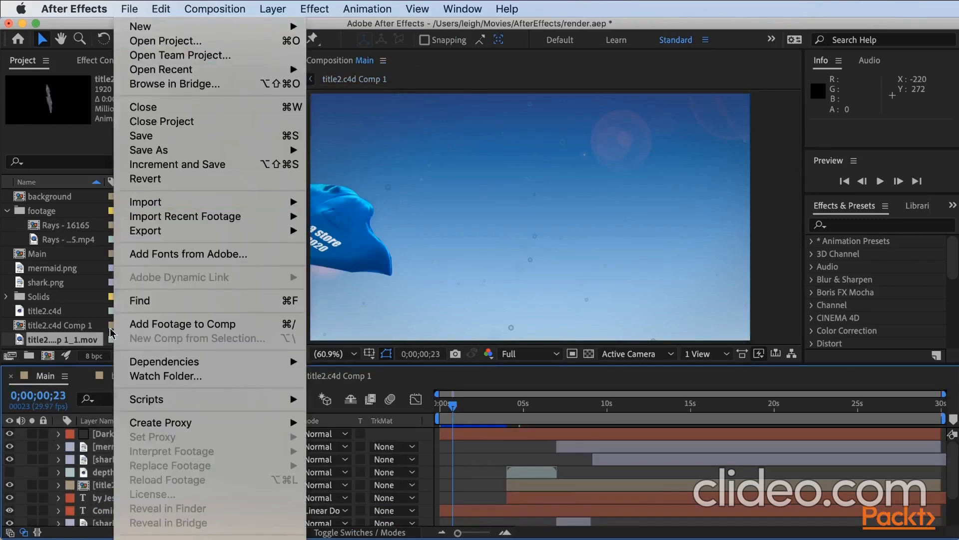
{"action": "mouse_move", "coordinate": [280, 201]}
{"action": "left_click", "coordinate": [463, 209]}
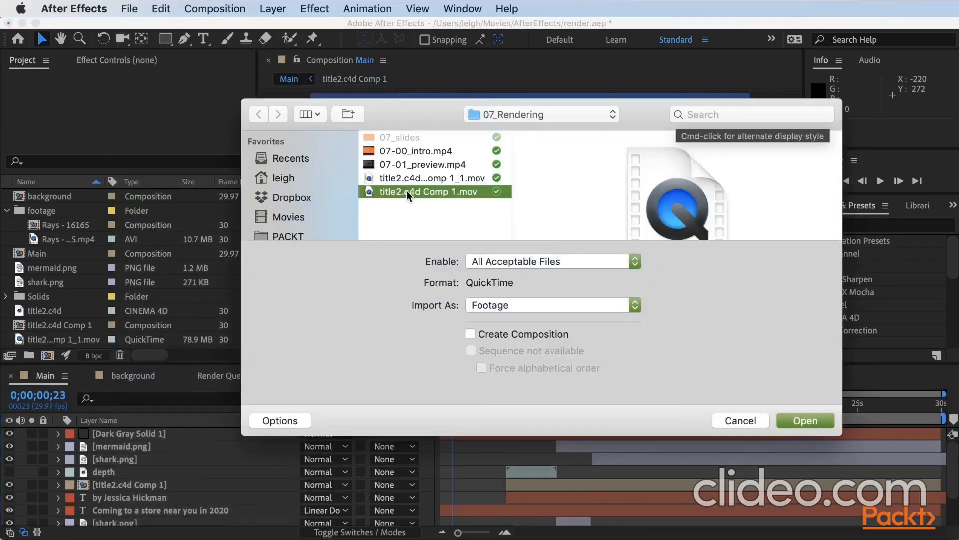
{"action": "left_click", "coordinate": [806, 422]}
{"action": "left_click_drag", "start_coordinate": [70, 341], "coordinate": [101, 434]}
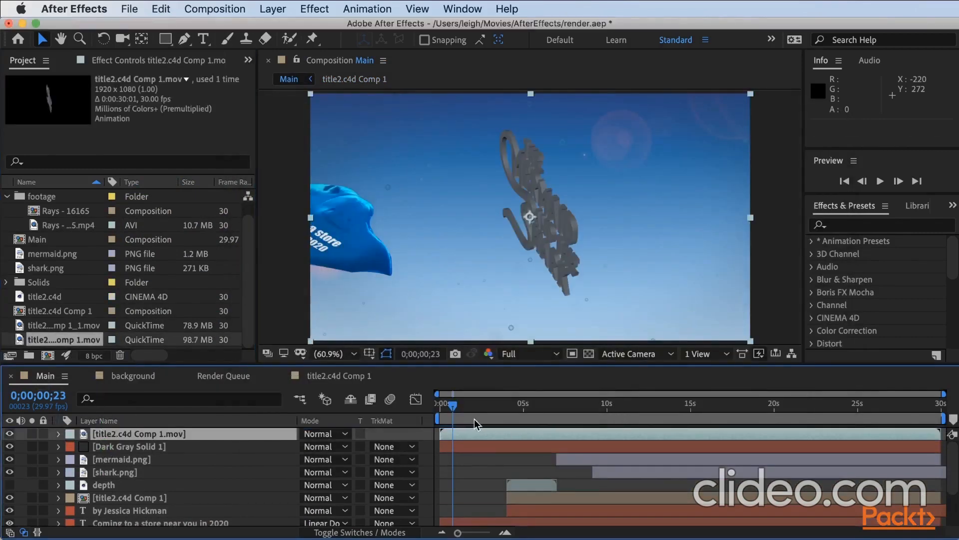
Check the title movie over the background up to 0;00;01;16, delete its layer from Main, and save the project.
{"action": "left_click", "coordinate": [451, 404]}
{"action": "mouse_move", "coordinate": [451, 410]}
{"action": "left_mouse_down"}
{"action": "mouse_move", "coordinate": [501, 414]}
{"action": "mouse_move", "coordinate": [438, 414]}
{"action": "left_mouse_up"}
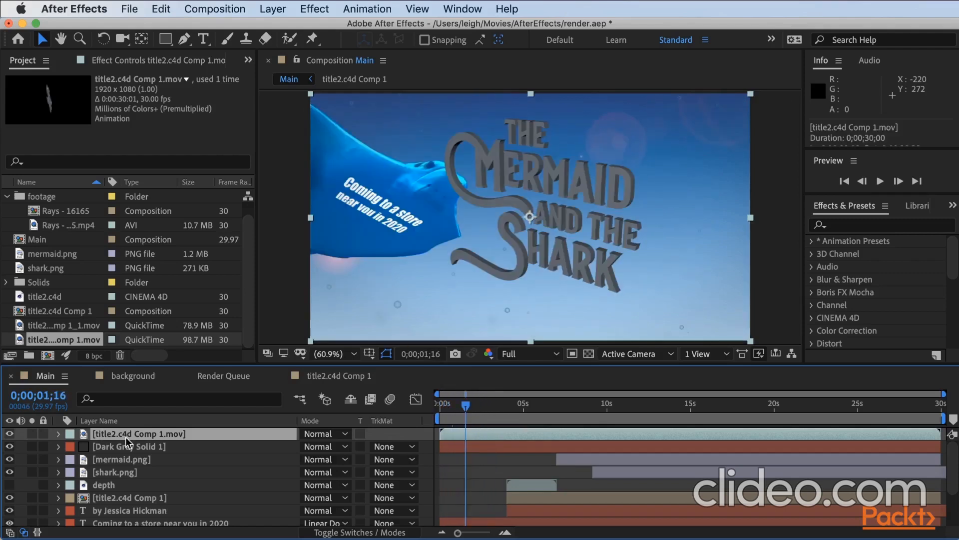
{"action": "key", "text": "Delete"}
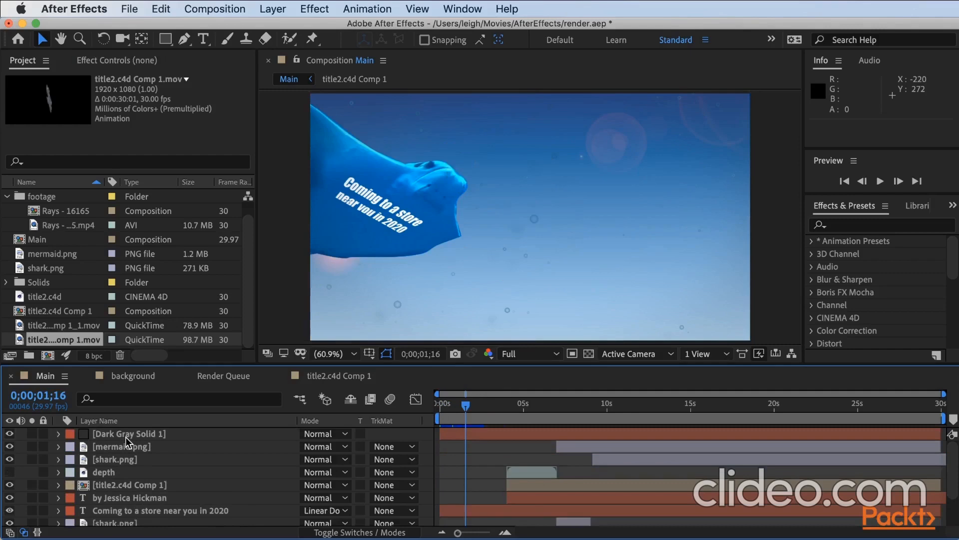
{"action": "key", "text": "super+s"}
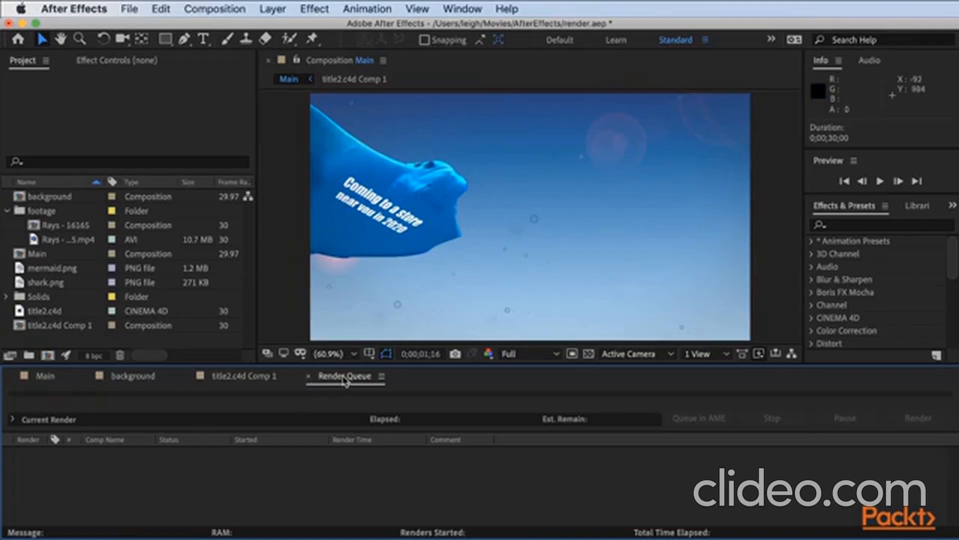
Add the Main composition to the render queue and send it to the Adobe Media Encoder queue.
{"action": "left_click", "coordinate": [40, 380]}
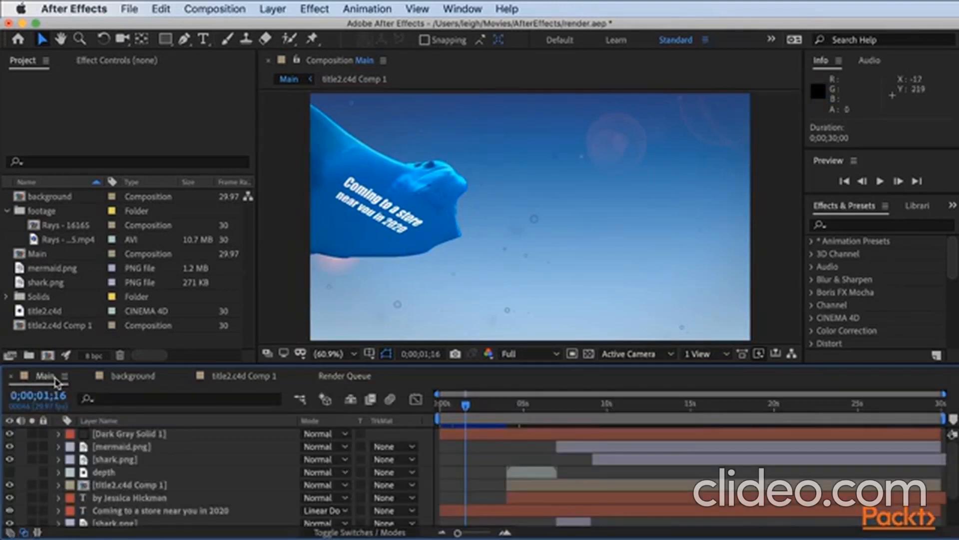
{"action": "left_click", "coordinate": [215, 9]}
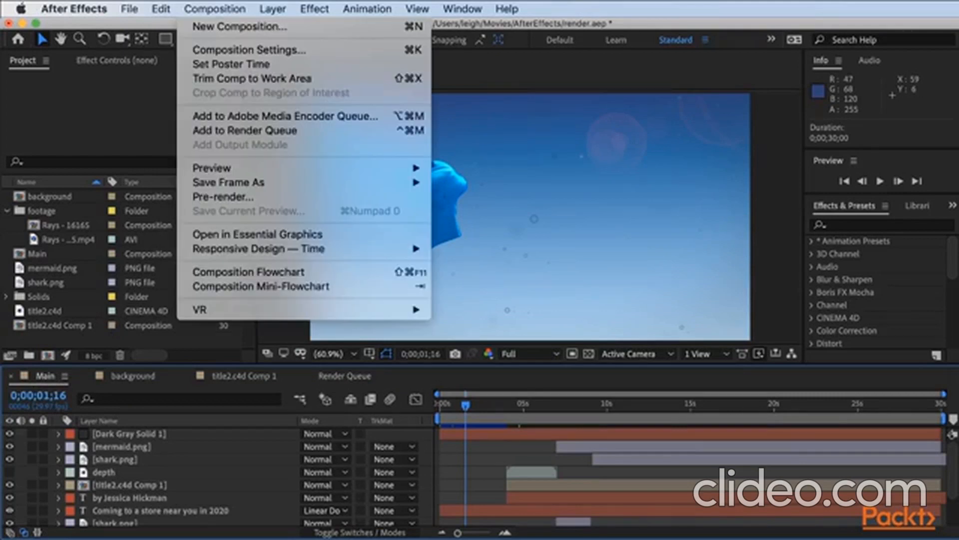
{"action": "left_click", "coordinate": [229, 131]}
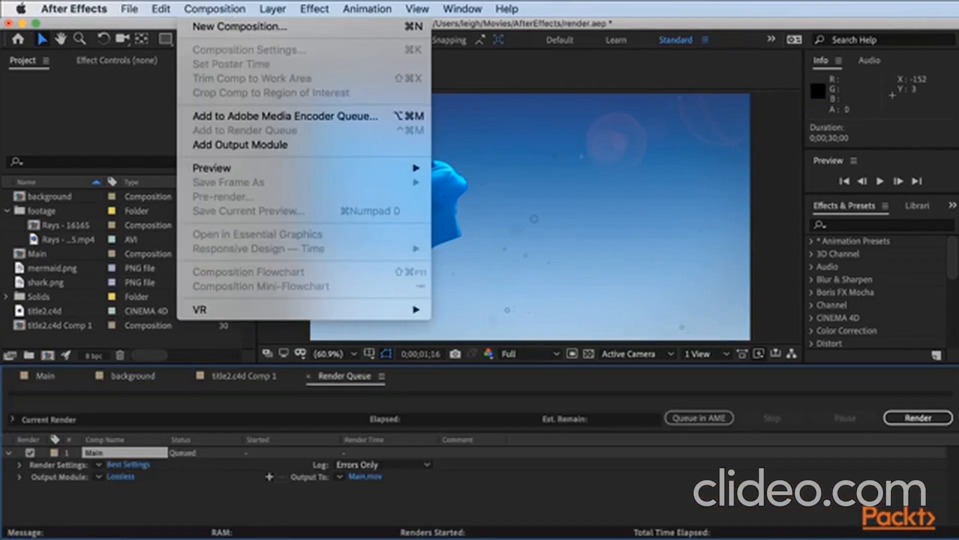
{"action": "left_click", "coordinate": [271, 118]}
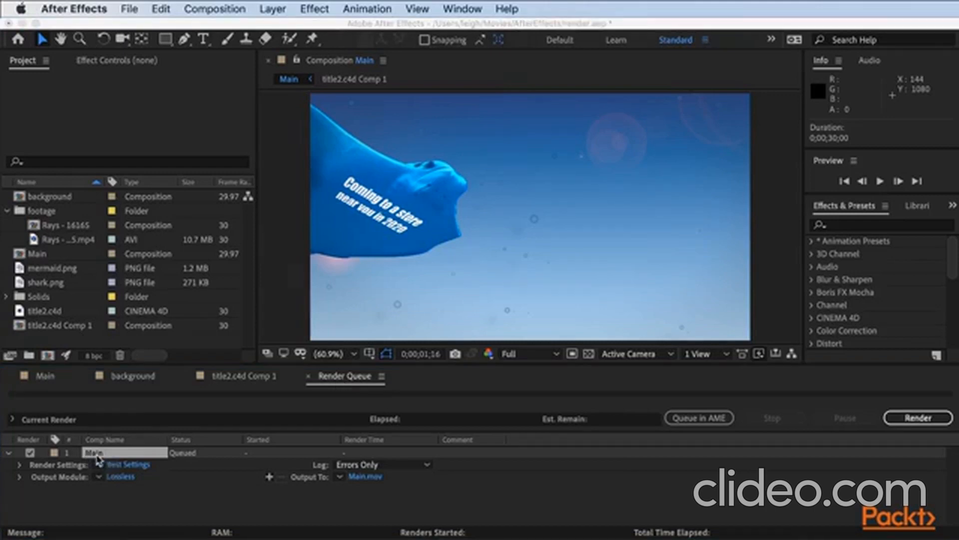
{"action": "left_click", "coordinate": [112, 456]}
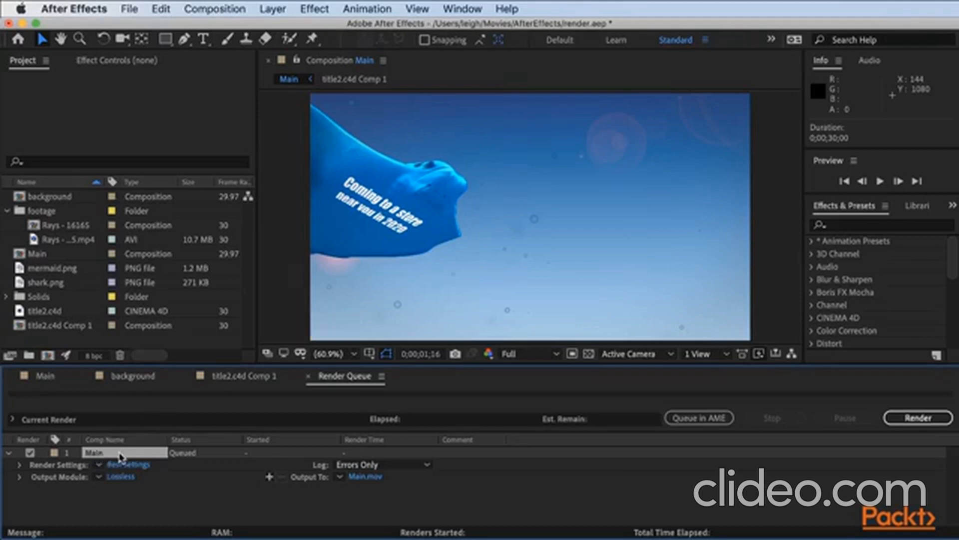
Return to the Main composition and add it to the render queue again.
{"action": "left_click", "coordinate": [45, 376]}
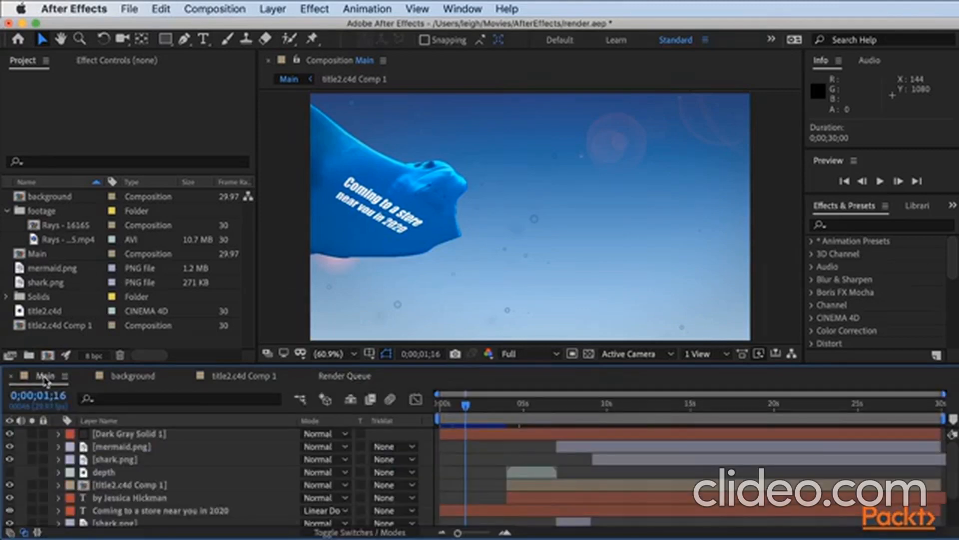
{"action": "left_click", "coordinate": [212, 9]}
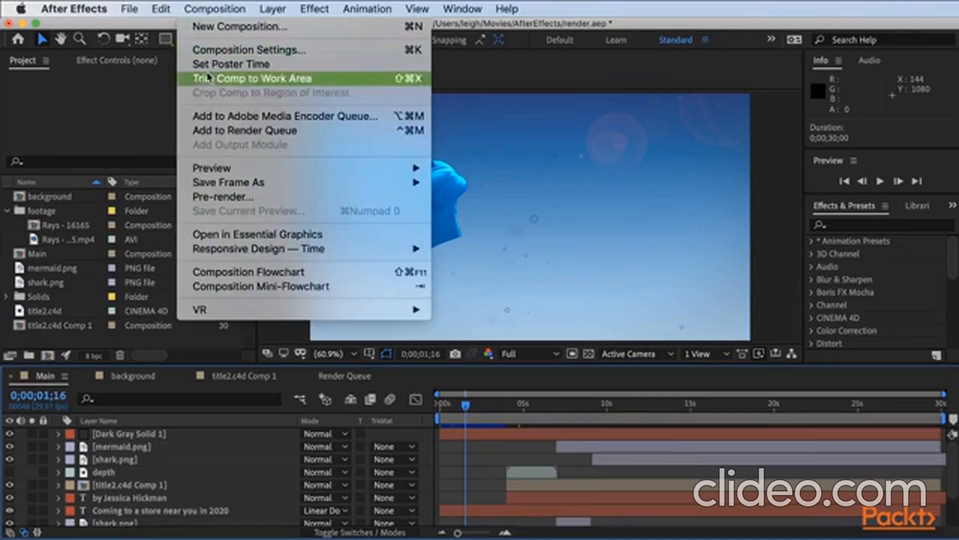
{"action": "left_click", "coordinate": [209, 135]}
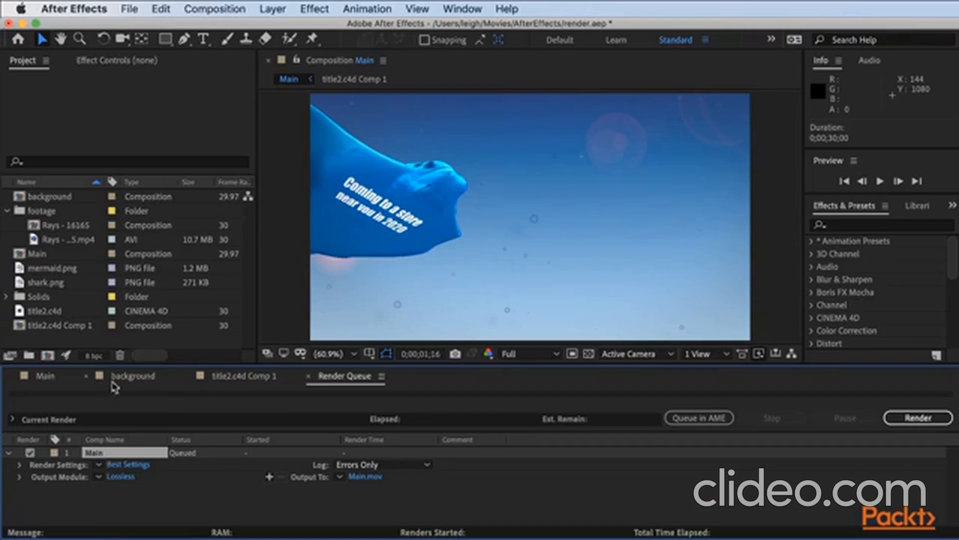
Set Main's render settings to Best quality and Full resolution, trying the Third resolution before returning to Full.
{"action": "left_click", "coordinate": [126, 466]}
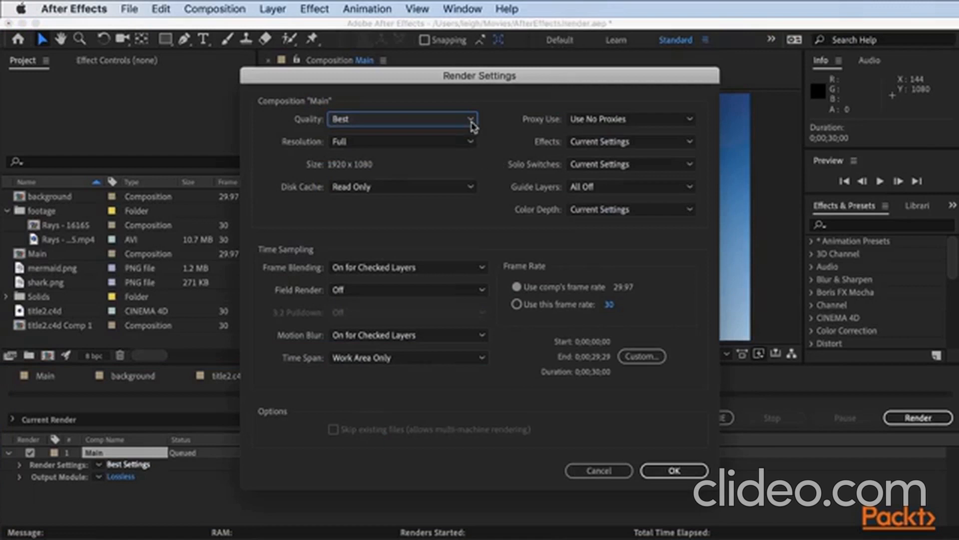
{"action": "left_click", "coordinate": [472, 125]}
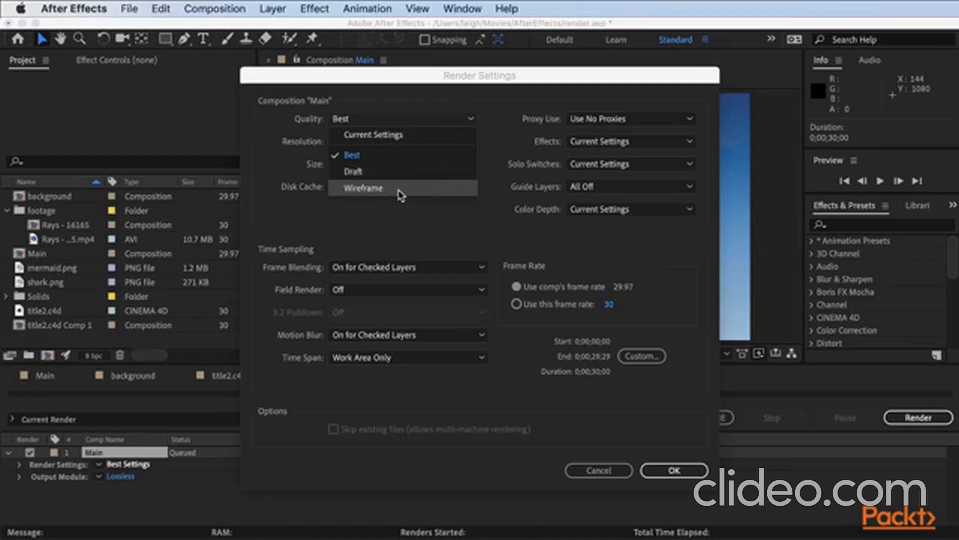
{"action": "left_click", "coordinate": [401, 158]}
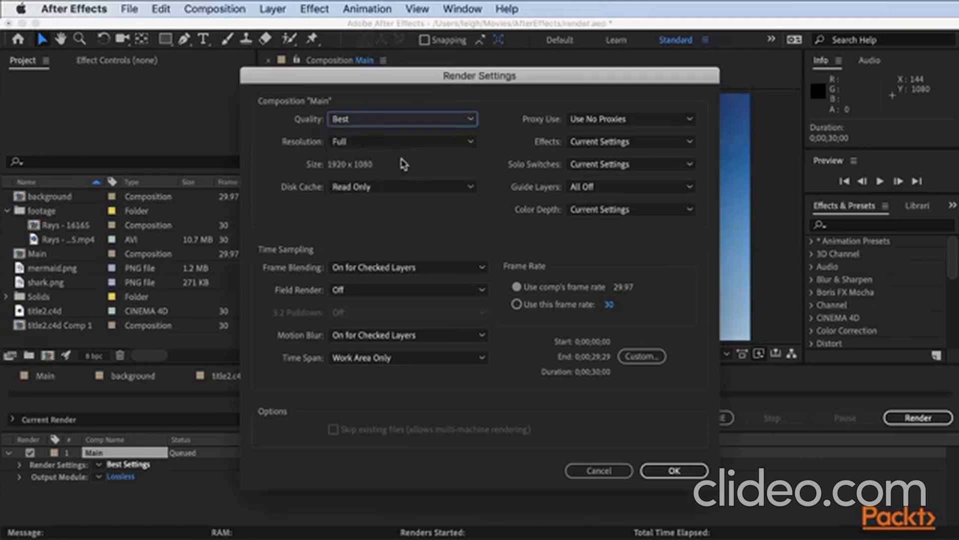
{"action": "left_click", "coordinate": [371, 142]}
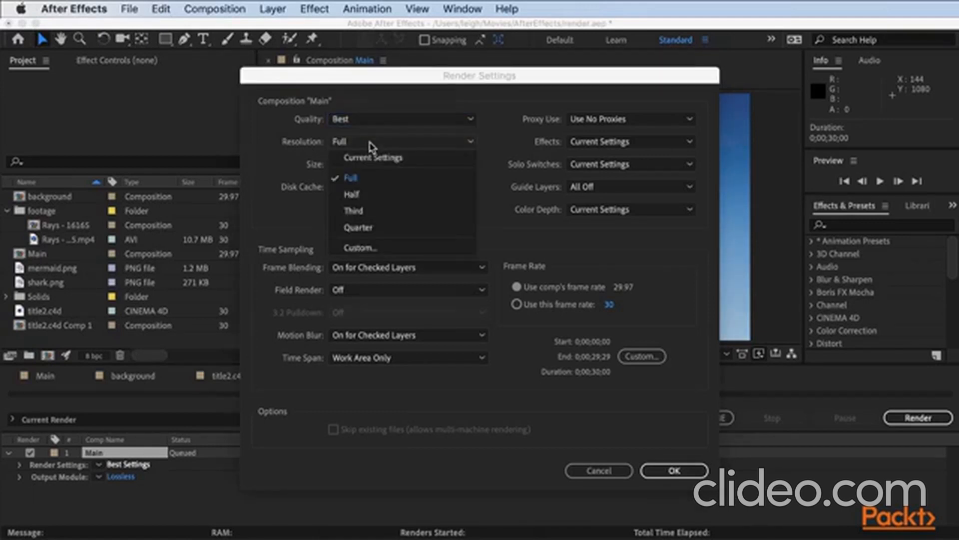
{"action": "left_click", "coordinate": [370, 211]}
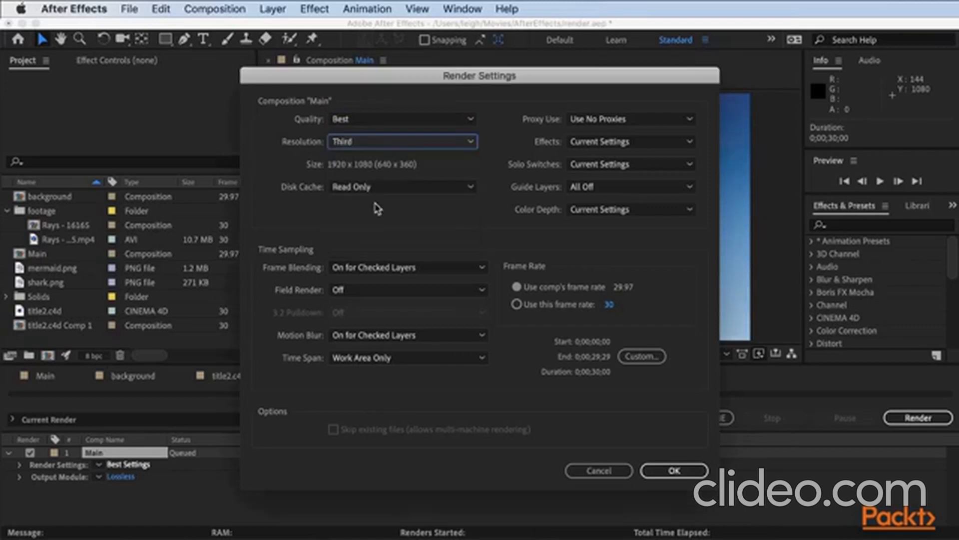
{"action": "left_click", "coordinate": [385, 143]}
{"action": "left_click", "coordinate": [390, 183]}
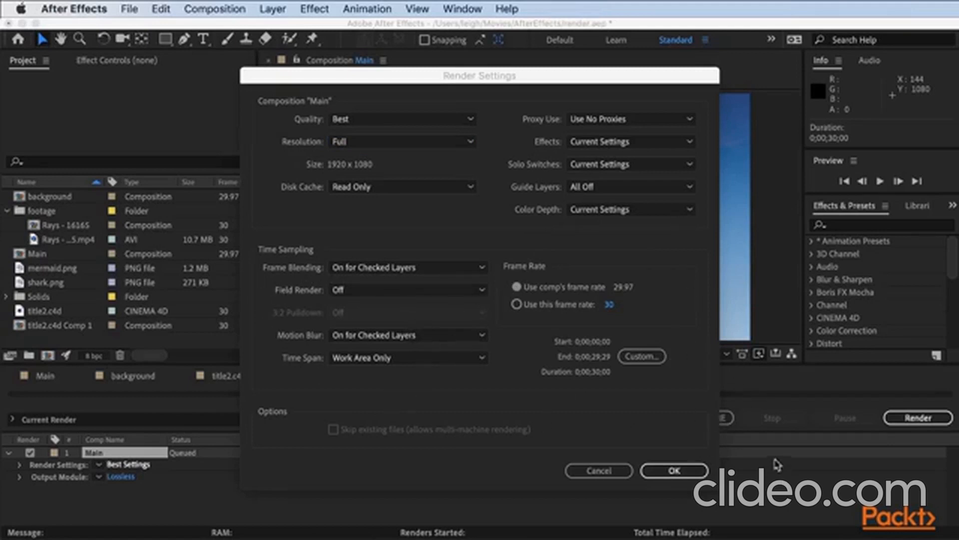
{"action": "left_click", "coordinate": [665, 475]}
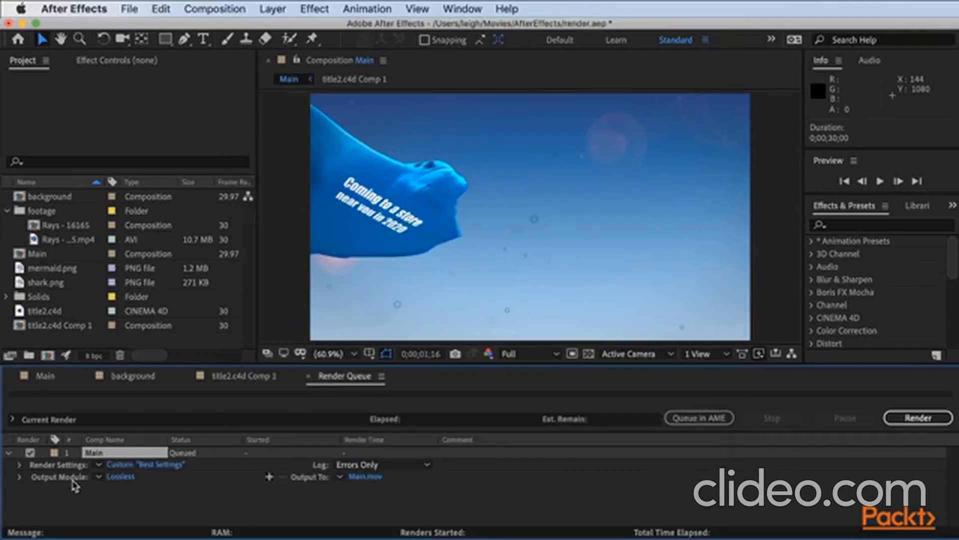
Review the format, resize and crop options of Main's output module, keep QuickTime without resizing or cropping, and start the render.
{"action": "left_click", "coordinate": [120, 476]}
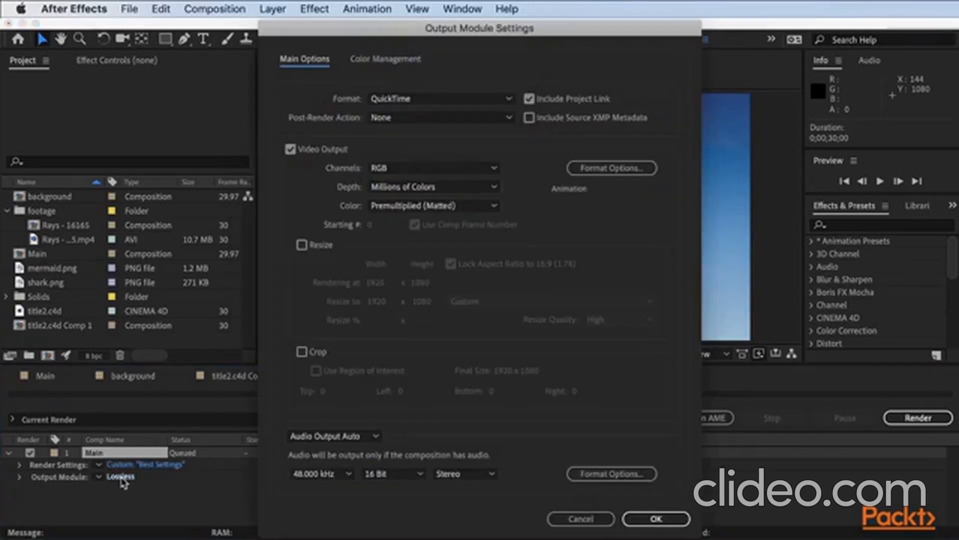
{"action": "left_click", "coordinate": [491, 101]}
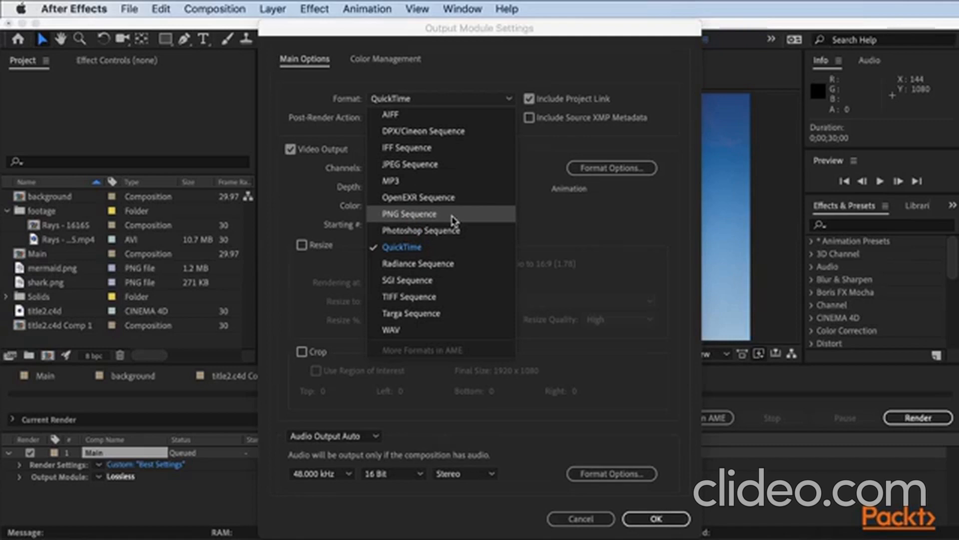
{"action": "left_click", "coordinate": [321, 218]}
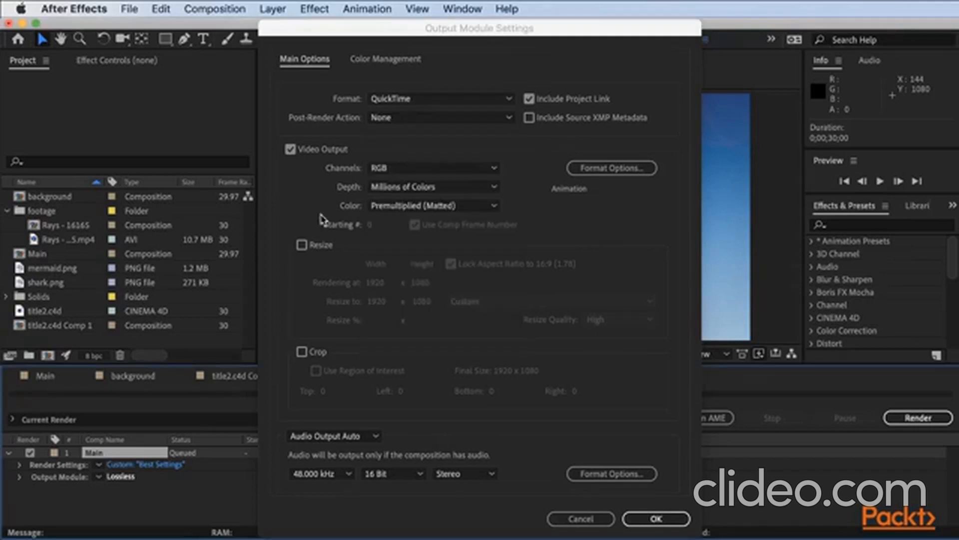
{"action": "left_click", "coordinate": [302, 250]}
{"action": "left_click", "coordinate": [302, 245]}
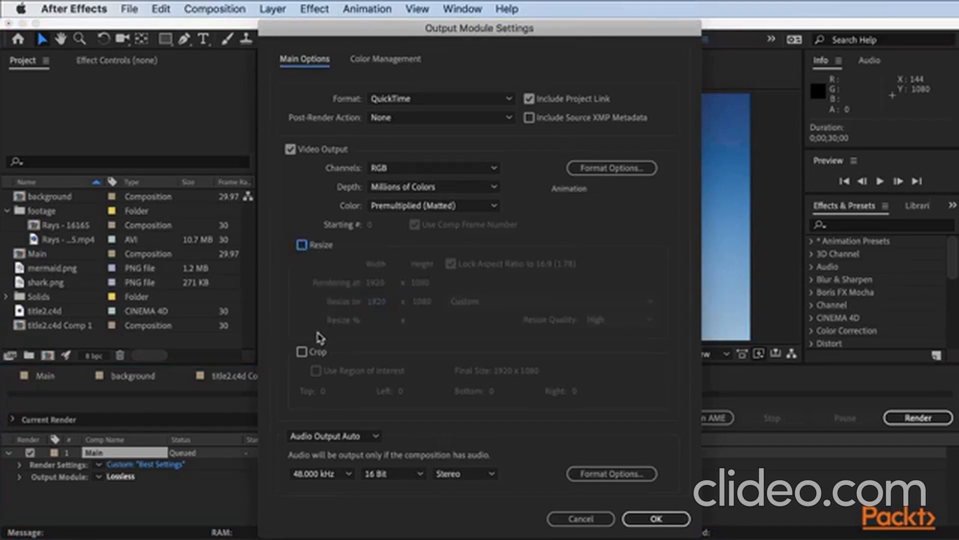
{"action": "left_click", "coordinate": [302, 351]}
{"action": "left_click", "coordinate": [302, 352]}
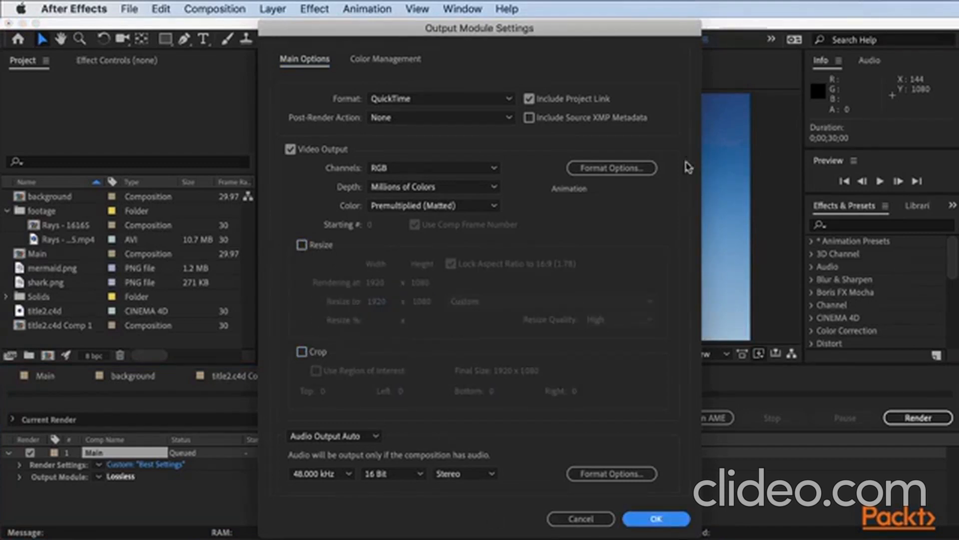
{"action": "left_click", "coordinate": [657, 519]}
{"action": "left_click", "coordinate": [904, 419]}
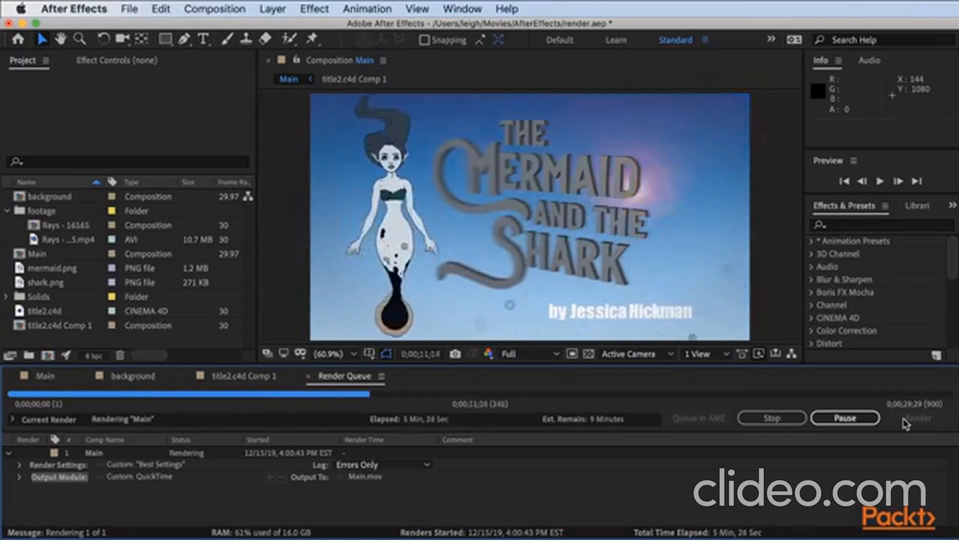
Play back the rendered Main movie to review the full animation.
{"action": "left_click", "coordinate": [11, 85]}
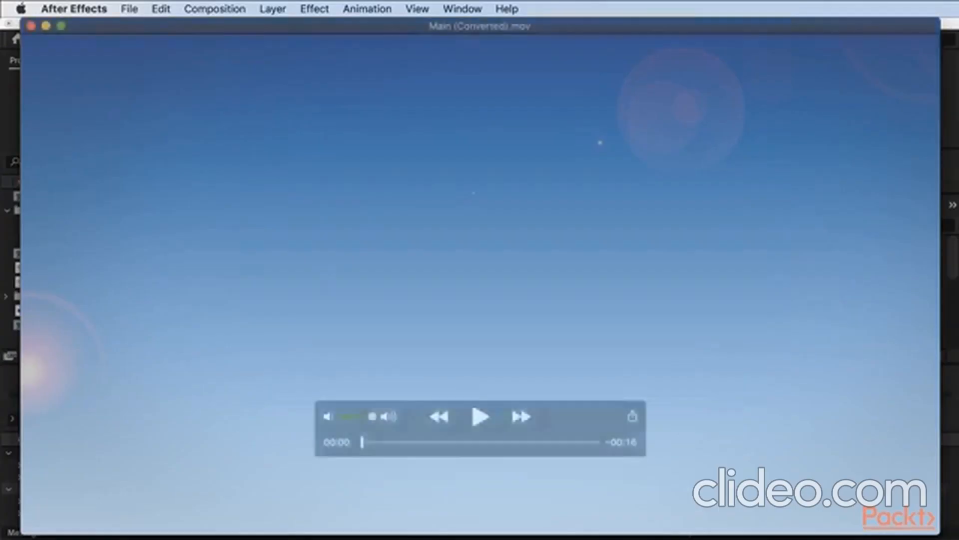
{"action": "left_click", "coordinate": [481, 419]}
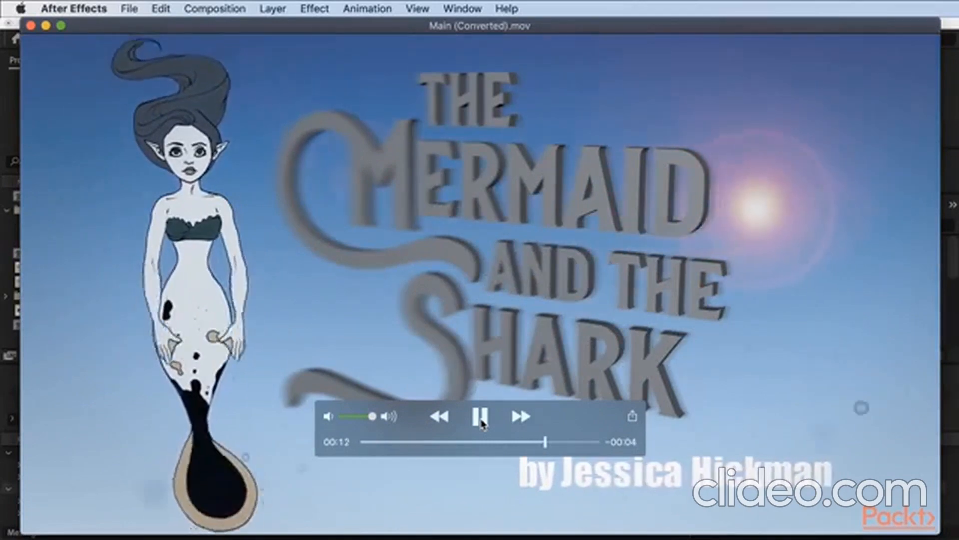
{"action": "left_click", "coordinate": [482, 422]}
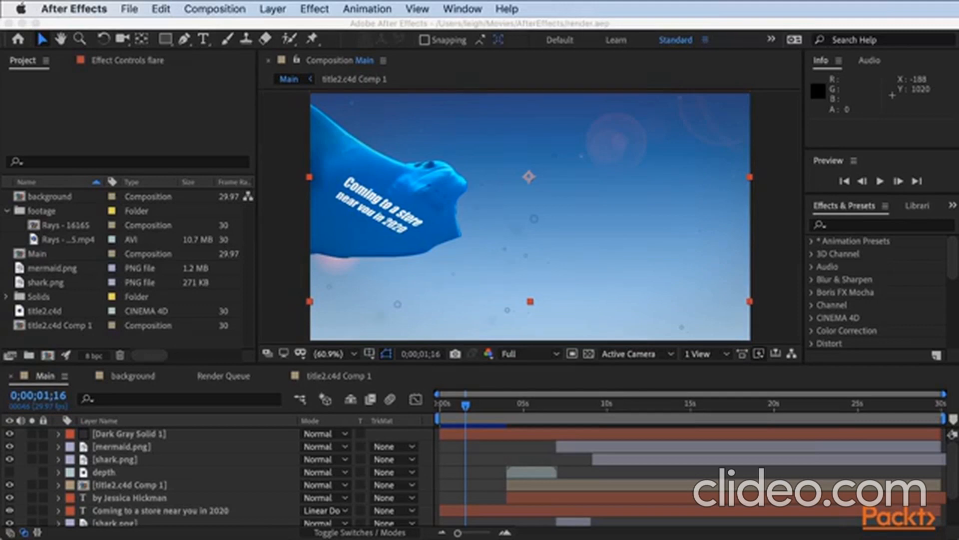
Send the Main composition to the Adobe Media Encoder queue.
{"action": "left_click", "coordinate": [45, 377]}
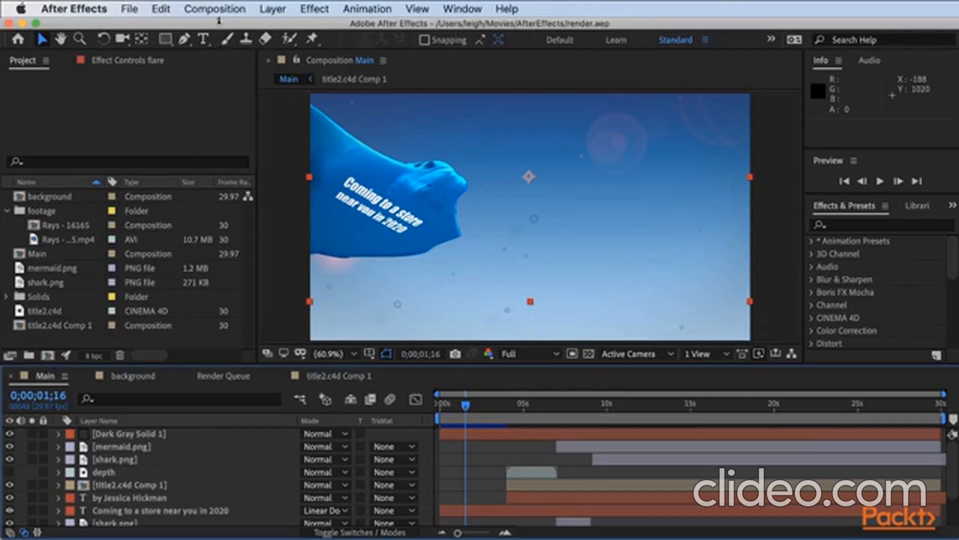
{"action": "left_click", "coordinate": [214, 8]}
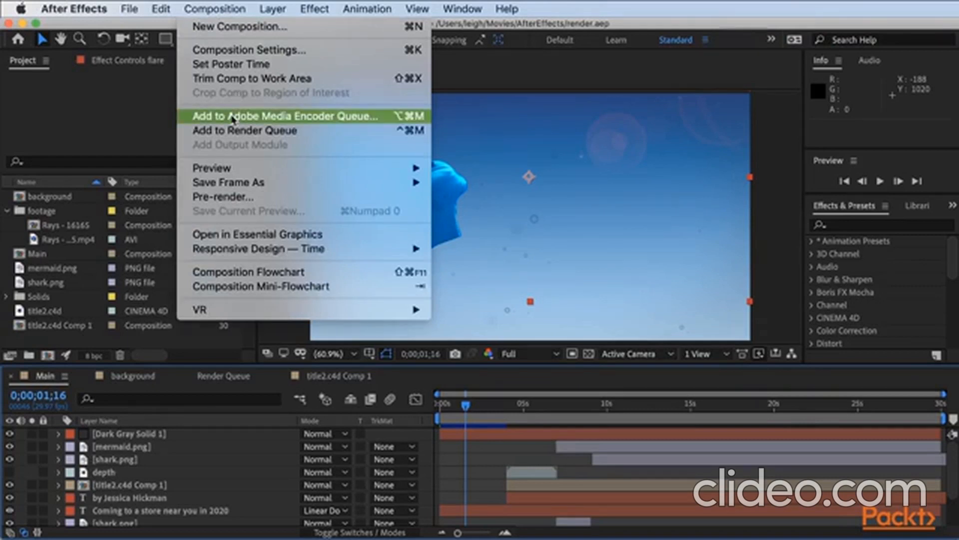
{"action": "left_click", "coordinate": [232, 118]}
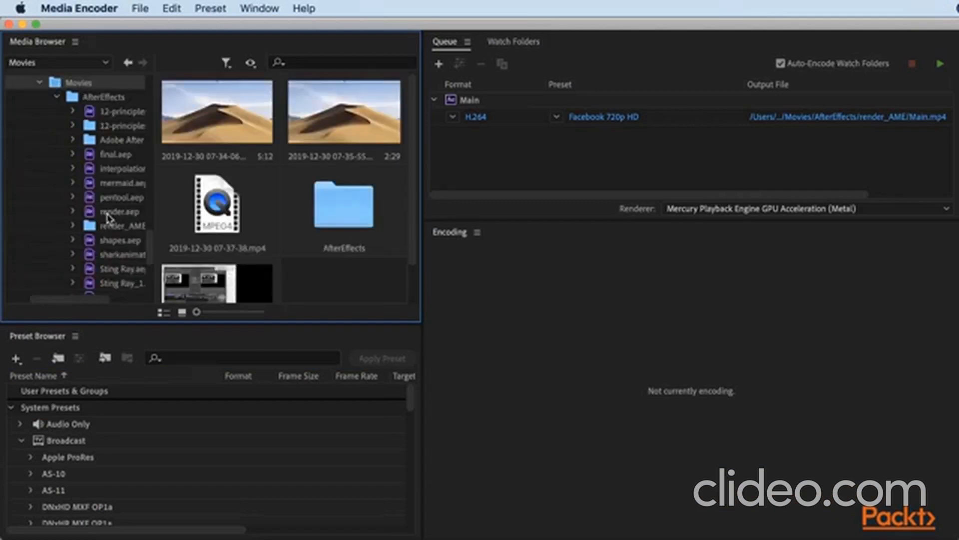
Import the Main composition from render.aep into the encoding queue, and remove the duplicate entry.
{"action": "left_click", "coordinate": [108, 212]}
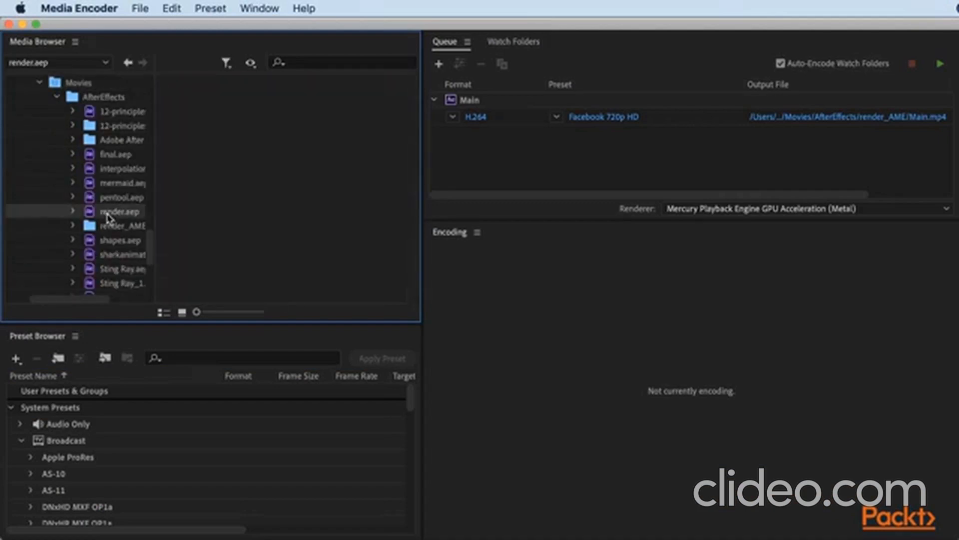
{"action": "left_click", "coordinate": [73, 212]}
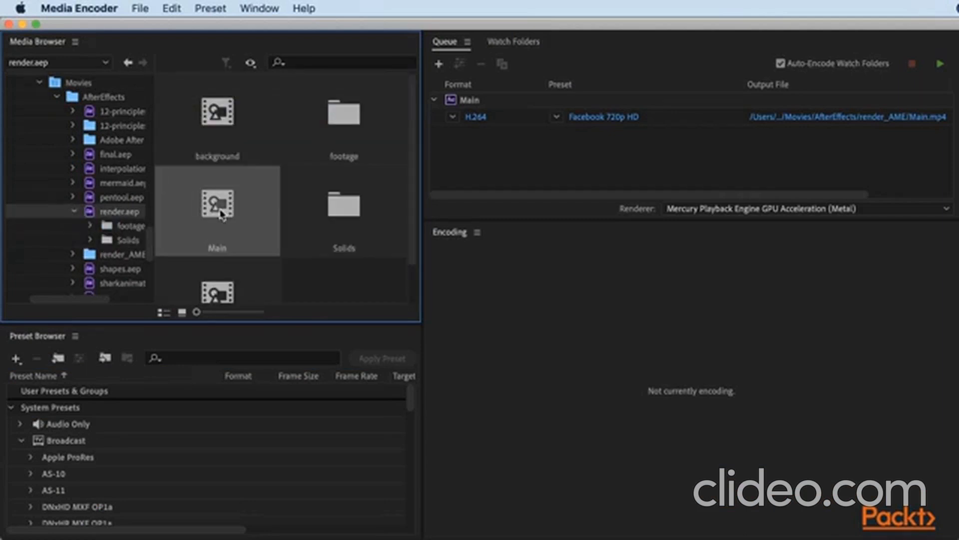
{"action": "left_click_drag", "start_coordinate": [221, 214], "coordinate": [579, 159]}
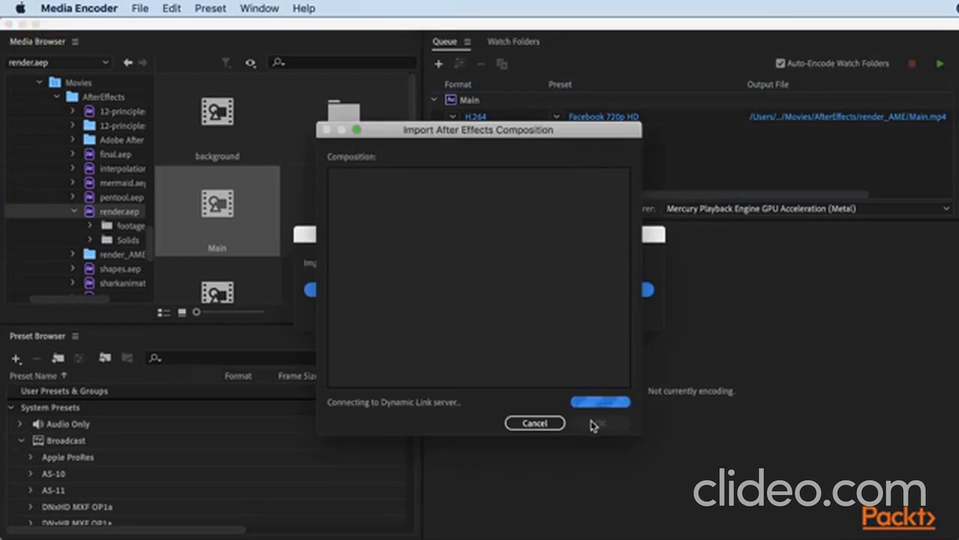
{"action": "left_click", "coordinate": [593, 425]}
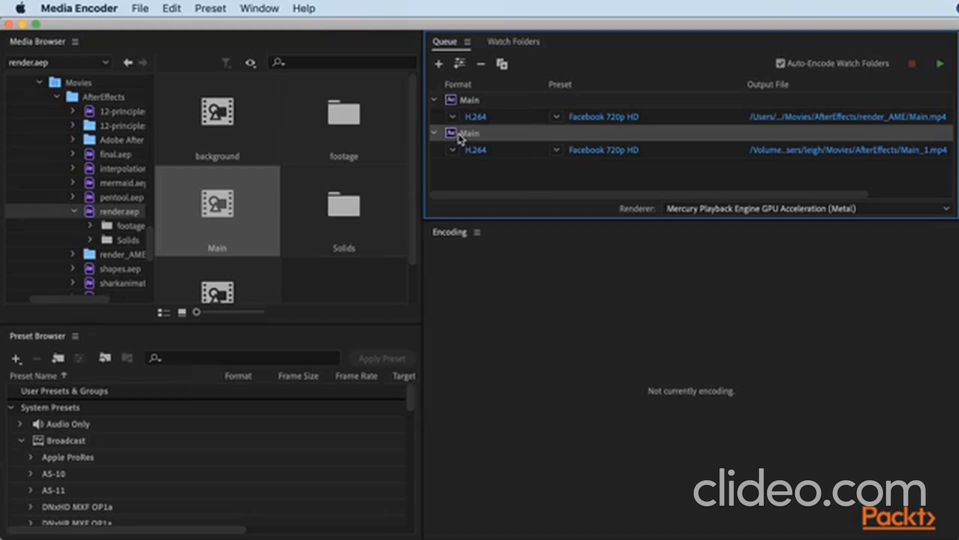
{"action": "key", "text": "Delete"}
Export Main in H.264 format with the Facebook 1080p Full HD preset, trying QuickTime and its presets before returning to H.264.
{"action": "left_click", "coordinate": [475, 119]}
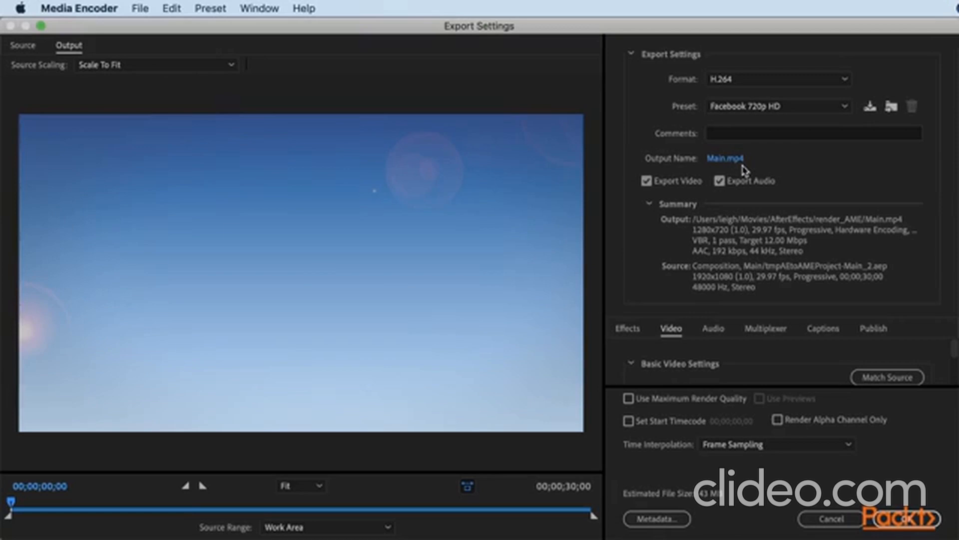
{"action": "left_click", "coordinate": [782, 81]}
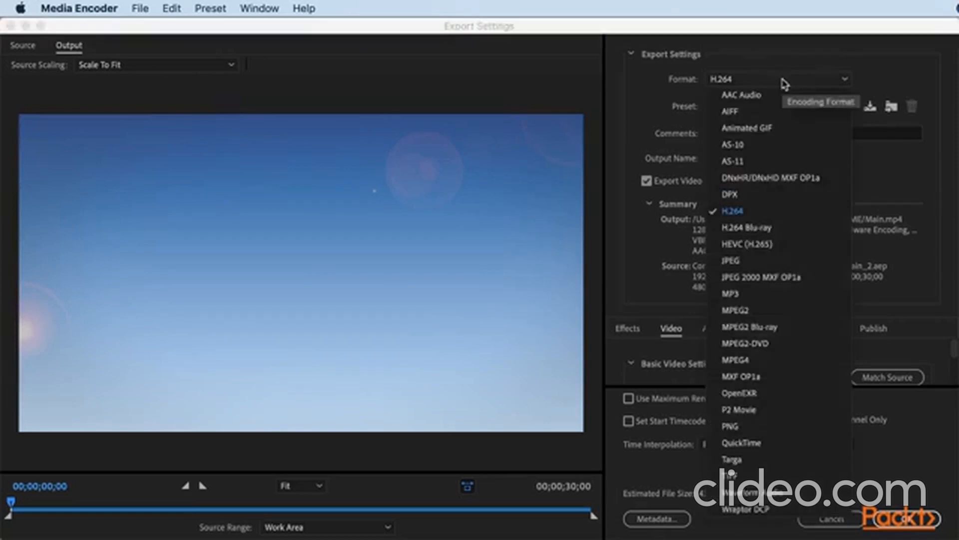
{"action": "left_click", "coordinate": [748, 442]}
{"action": "left_click", "coordinate": [779, 106]}
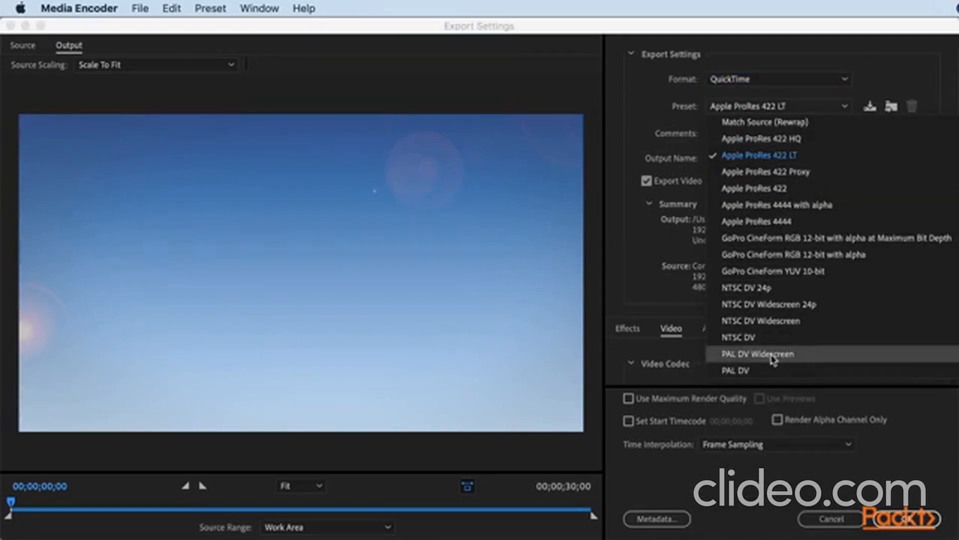
{"action": "left_click", "coordinate": [777, 80]}
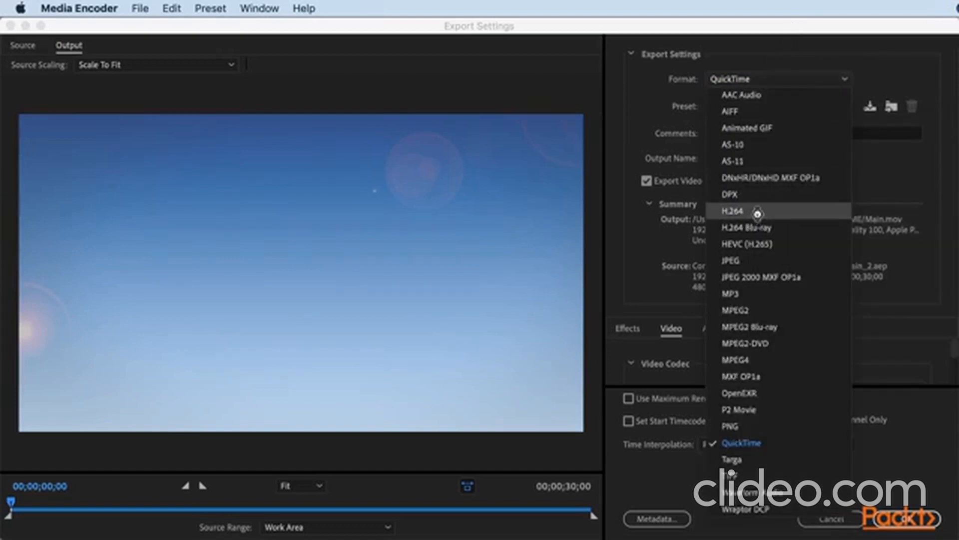
{"action": "left_click", "coordinate": [757, 212]}
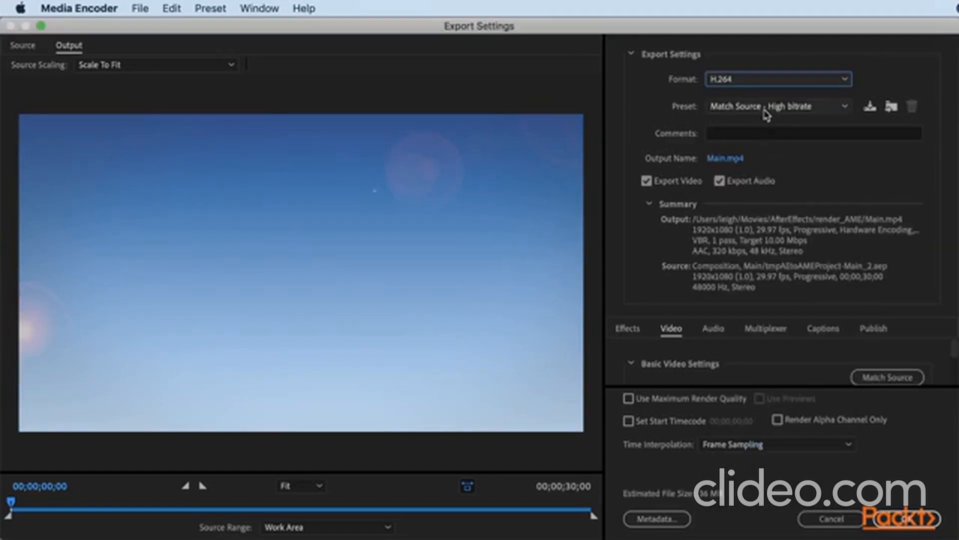
{"action": "left_click", "coordinate": [764, 109]}
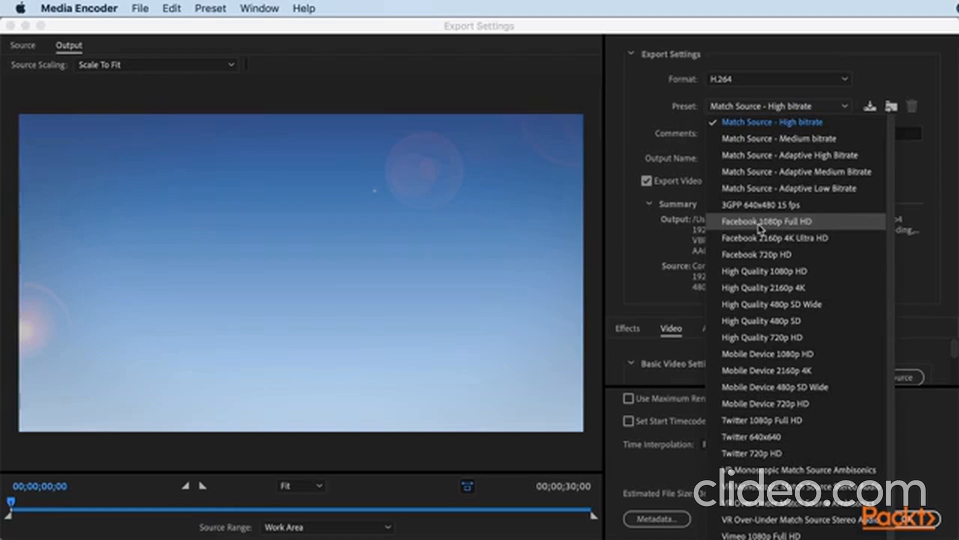
{"action": "left_click", "coordinate": [760, 226]}
{"action": "left_click", "coordinate": [906, 521]}
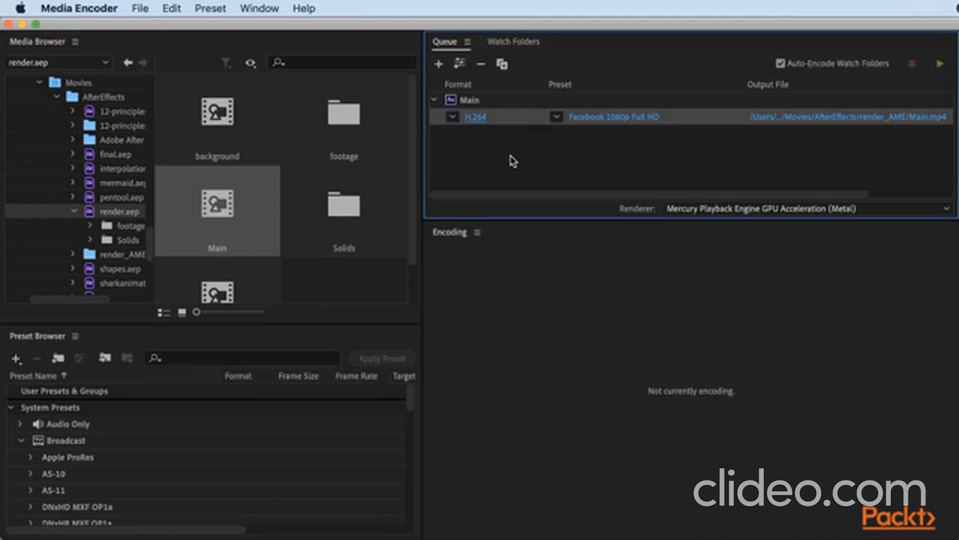
Set Main's output location to the 07_Rendering folder inside PACKT and start encoding the queue.
{"action": "left_click", "coordinate": [878, 116]}
{"action": "left_click", "coordinate": [648, 227]}
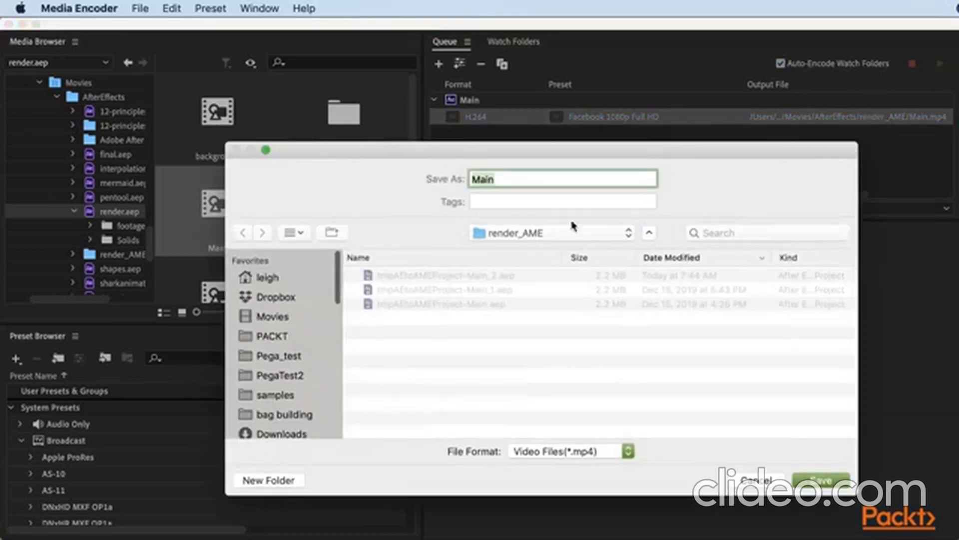
{"action": "left_click", "coordinate": [281, 337]}
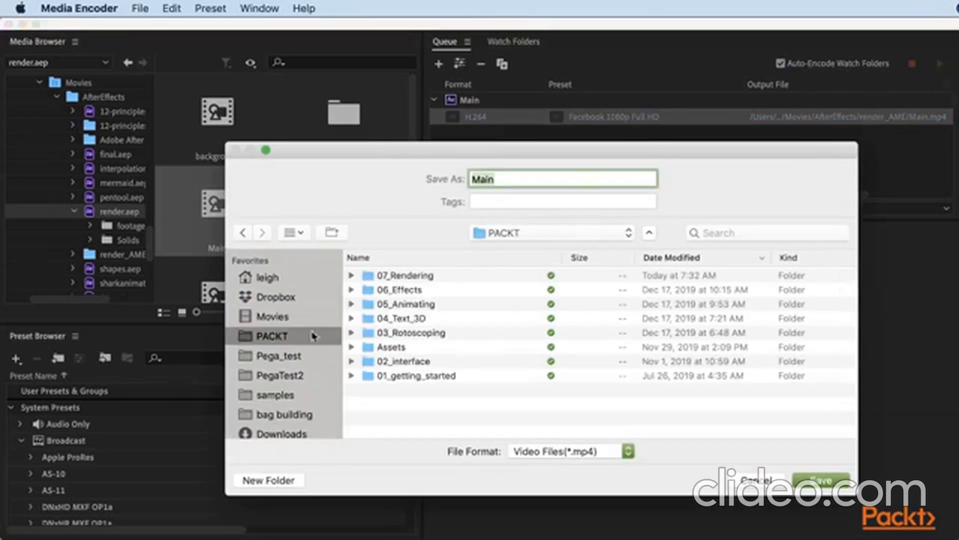
{"action": "left_click", "coordinate": [398, 275]}
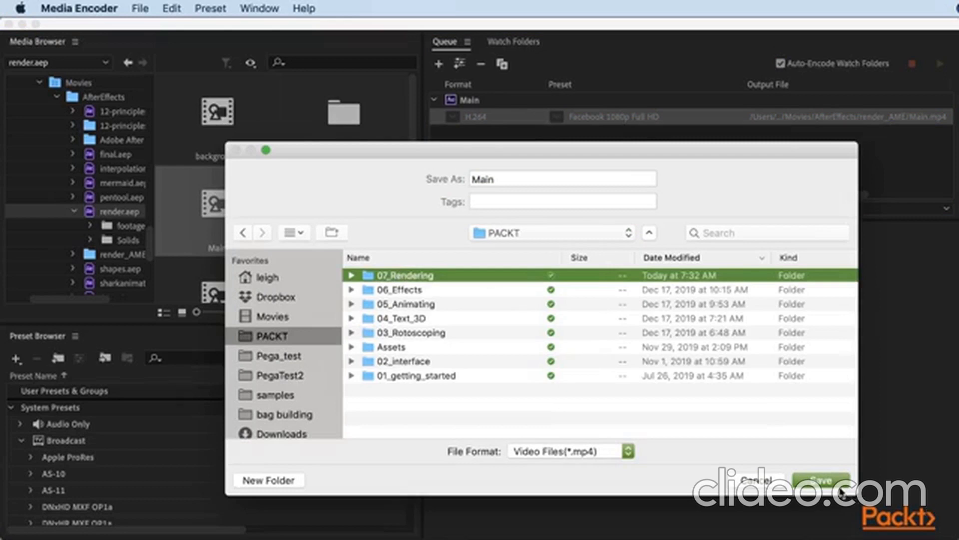
{"action": "left_click", "coordinate": [843, 484]}
{"action": "left_click", "coordinate": [844, 485]}
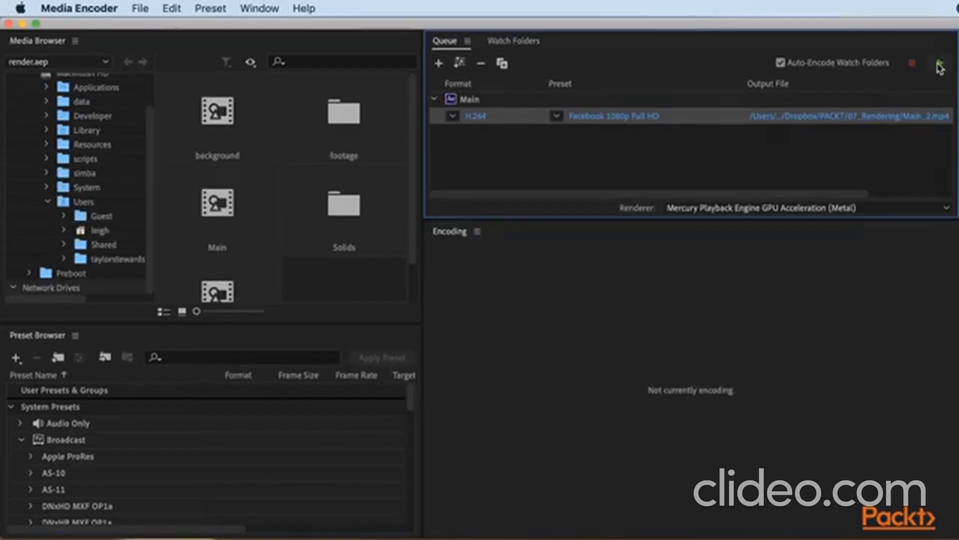
{"action": "left_click", "coordinate": [940, 64]}
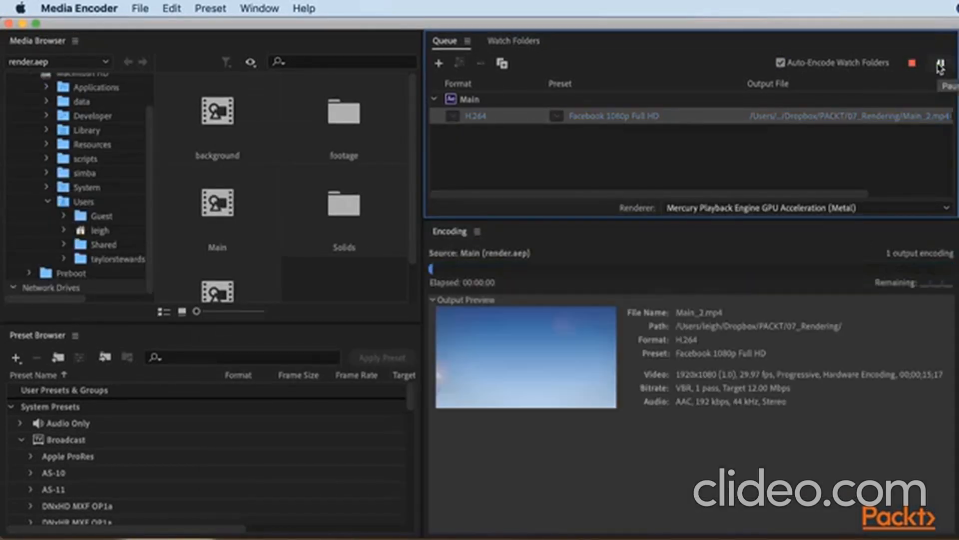